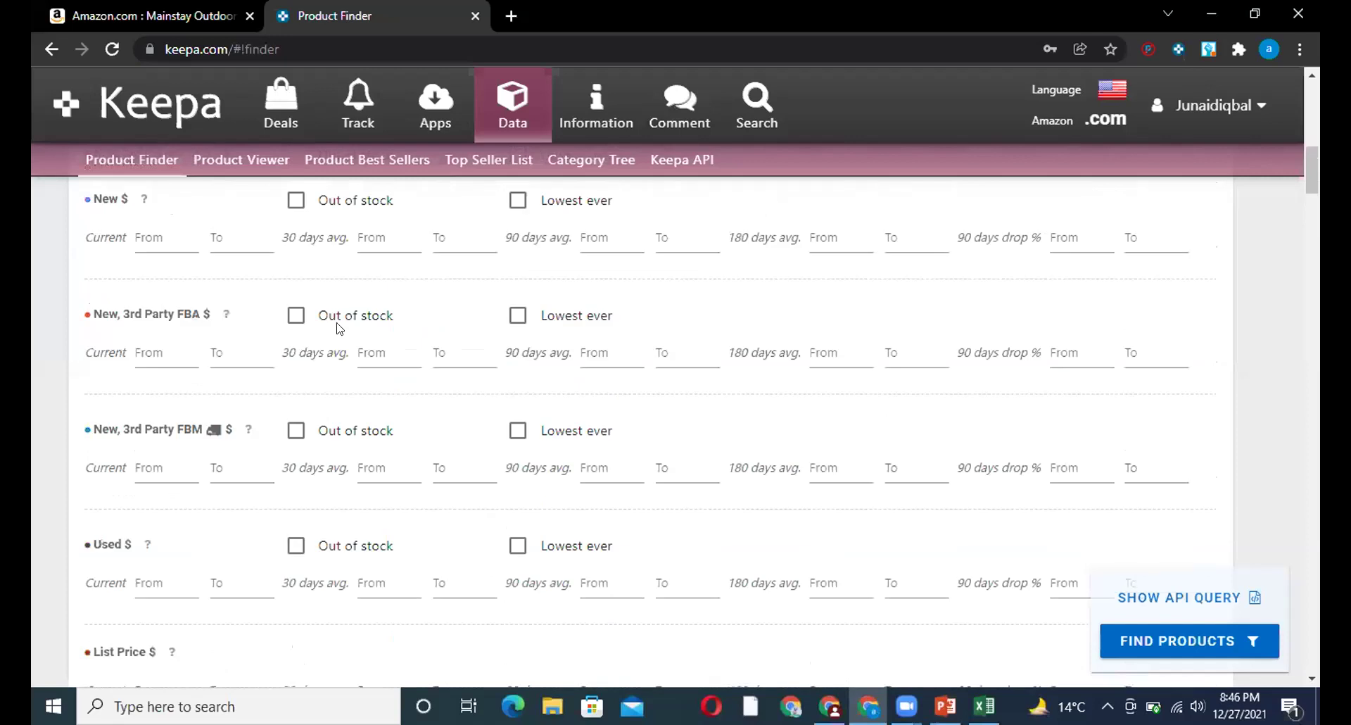
Step: Set the upper limit of the current Sales Rank filter to 60000
{"action": "scroll", "coordinate": [246, 371], "scroll_direction": "up", "scroll_amount": 7}
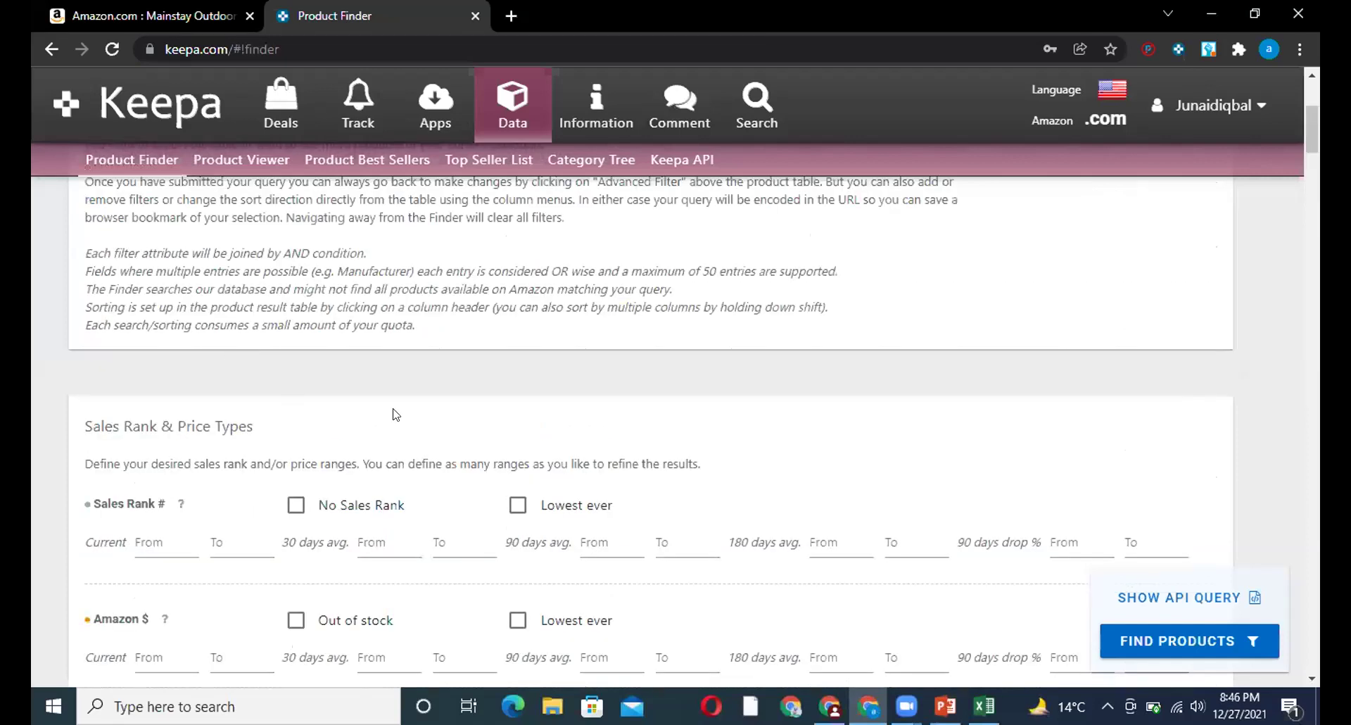
{"action": "scroll", "coordinate": [396, 414], "scroll_direction": "down", "scroll_amount": 2}
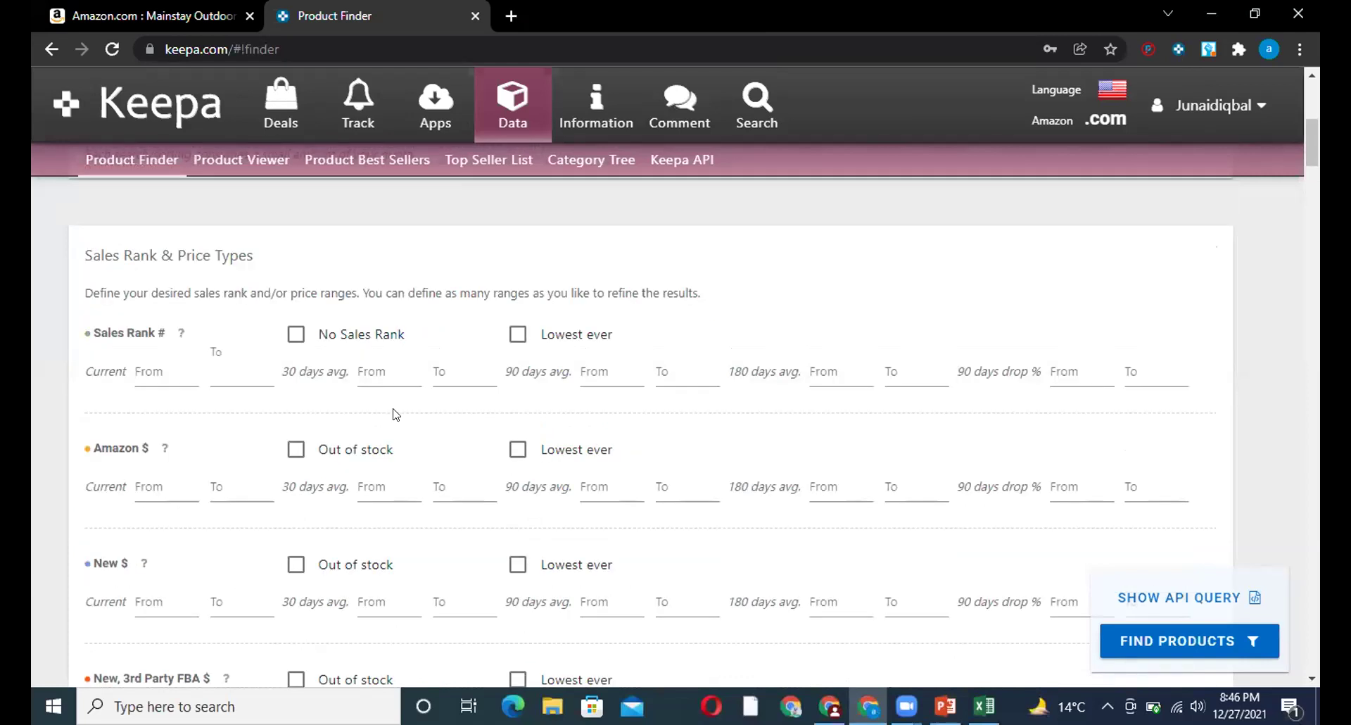
{"action": "type", "text": "7"}
{"action": "key", "text": "BackSpace"}
{"action": "type", "text": "60000"}
Step: Restrict the results to products where the Amazon and the New, 3rd Party FBA offers are out of stock
{"action": "scroll", "coordinate": [254, 451], "scroll_direction": "down", "scroll_amount": 2}
{"action": "scroll", "coordinate": [279, 331], "scroll_direction": "down", "scroll_amount": 1}
{"action": "left_click", "coordinate": [294, 261]}
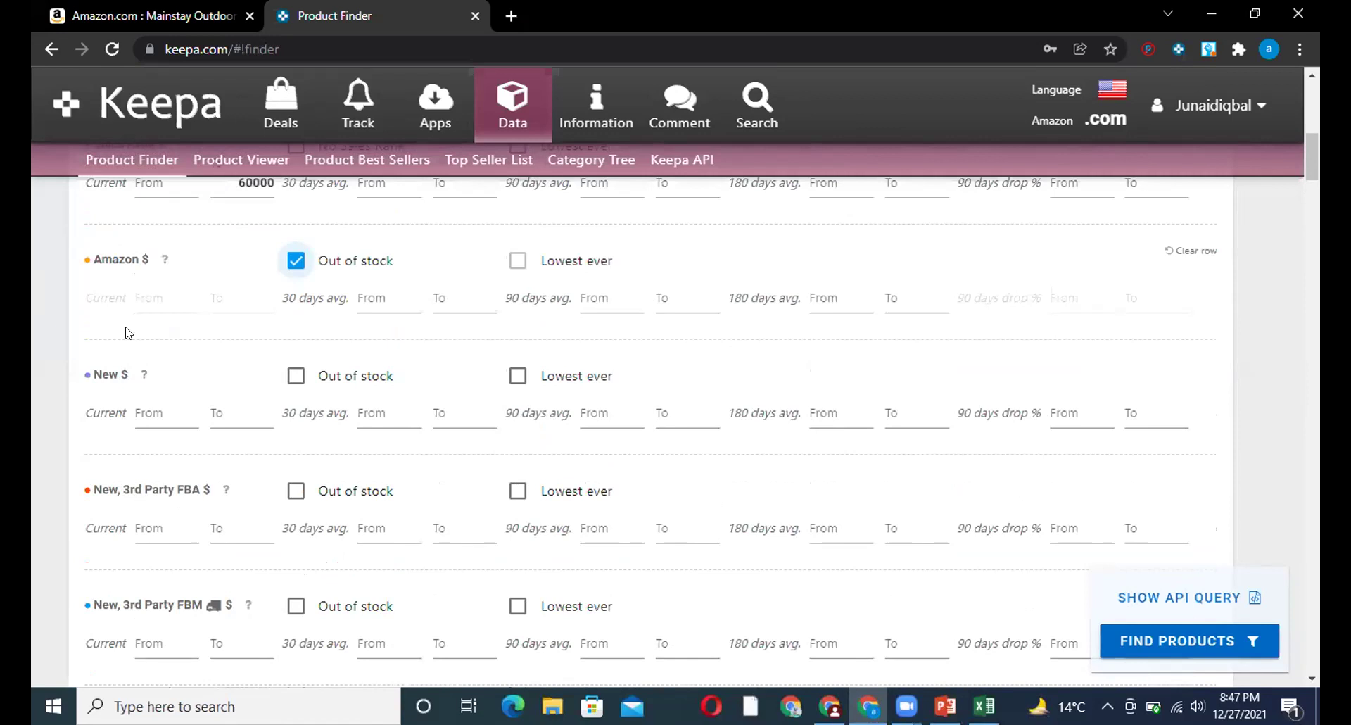
{"action": "scroll", "coordinate": [386, 422], "scroll_direction": "down", "scroll_amount": 15}
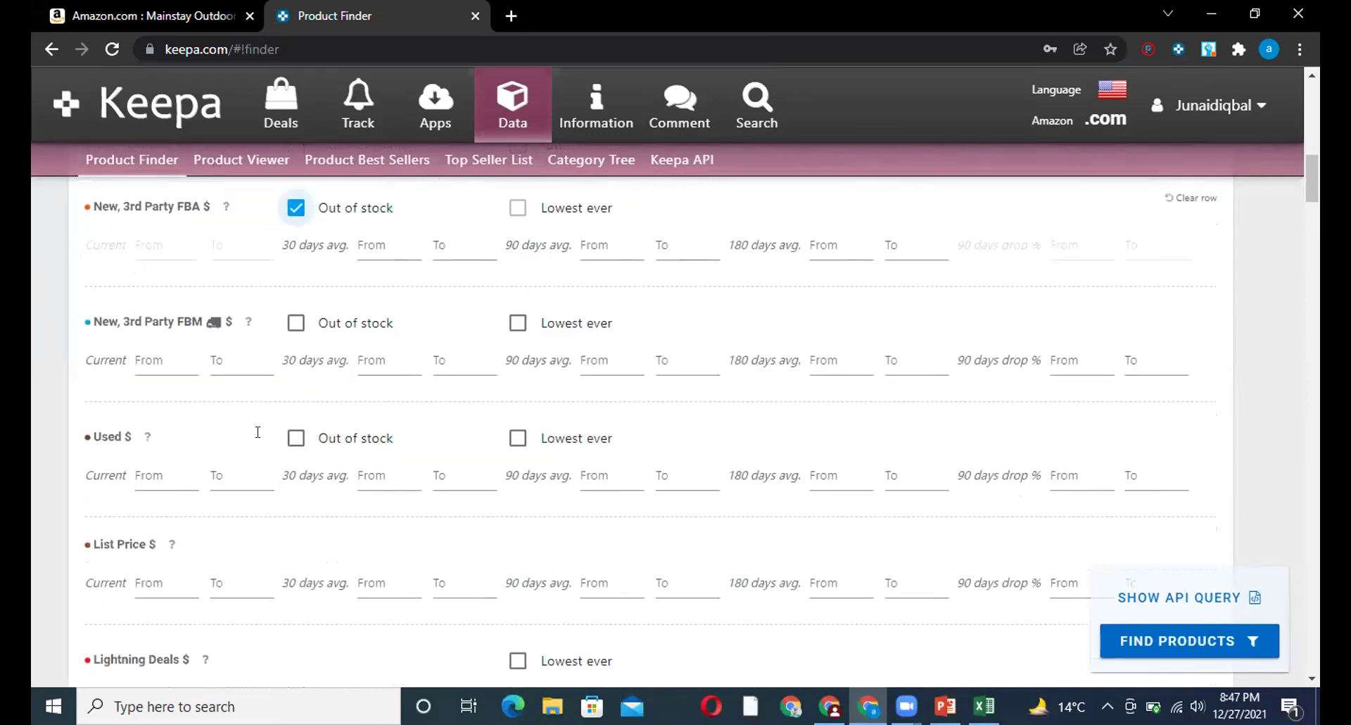
Step: Restrict the Buy Box price filter to products that are out of stock
{"action": "scroll", "coordinate": [292, 406], "scroll_direction": "down", "scroll_amount": 4}
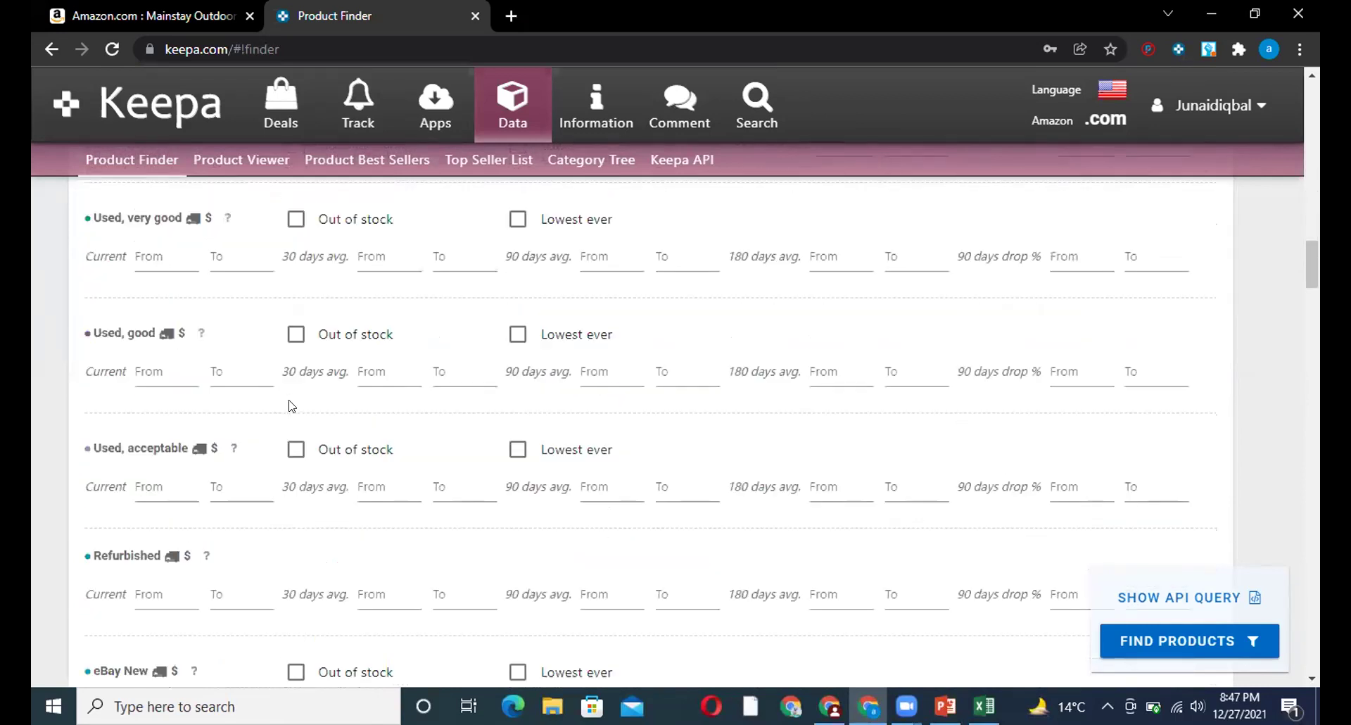
{"action": "scroll", "coordinate": [289, 401], "scroll_direction": "up", "scroll_amount": 3}
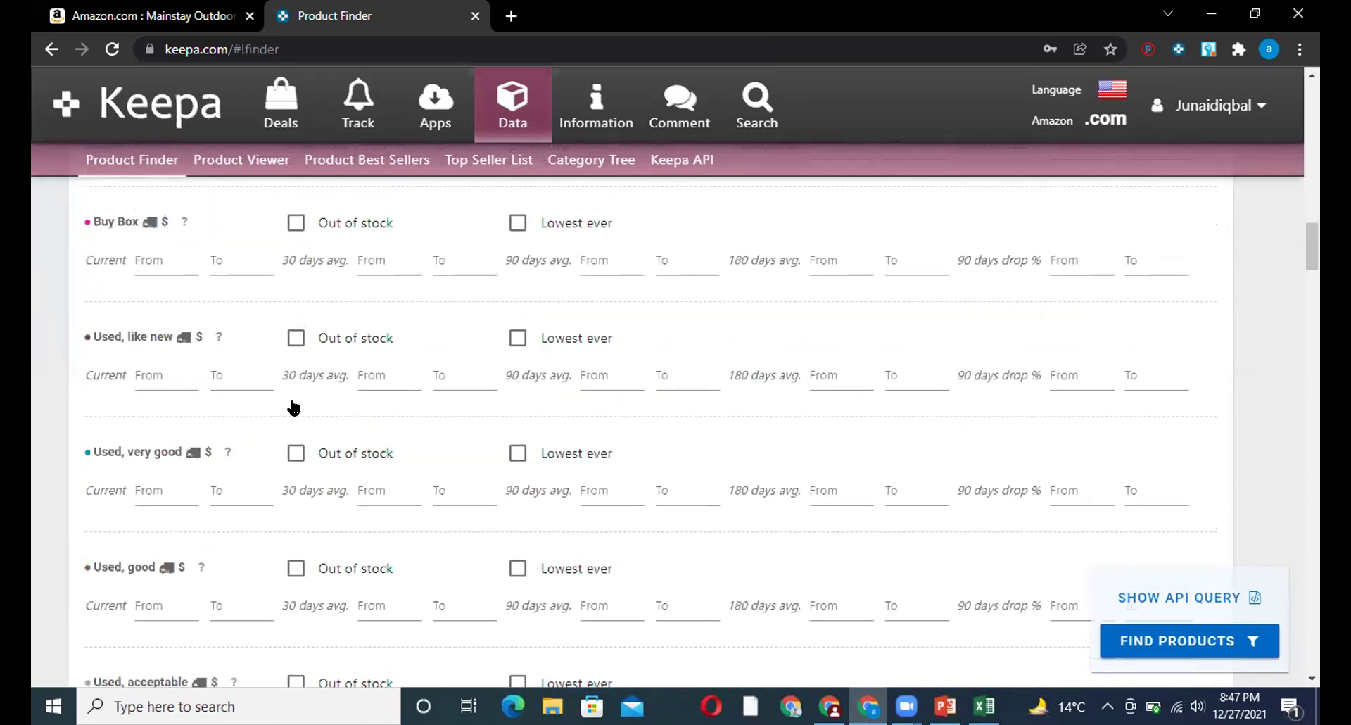
{"action": "scroll", "coordinate": [293, 408], "scroll_direction": "down", "scroll_amount": 6}
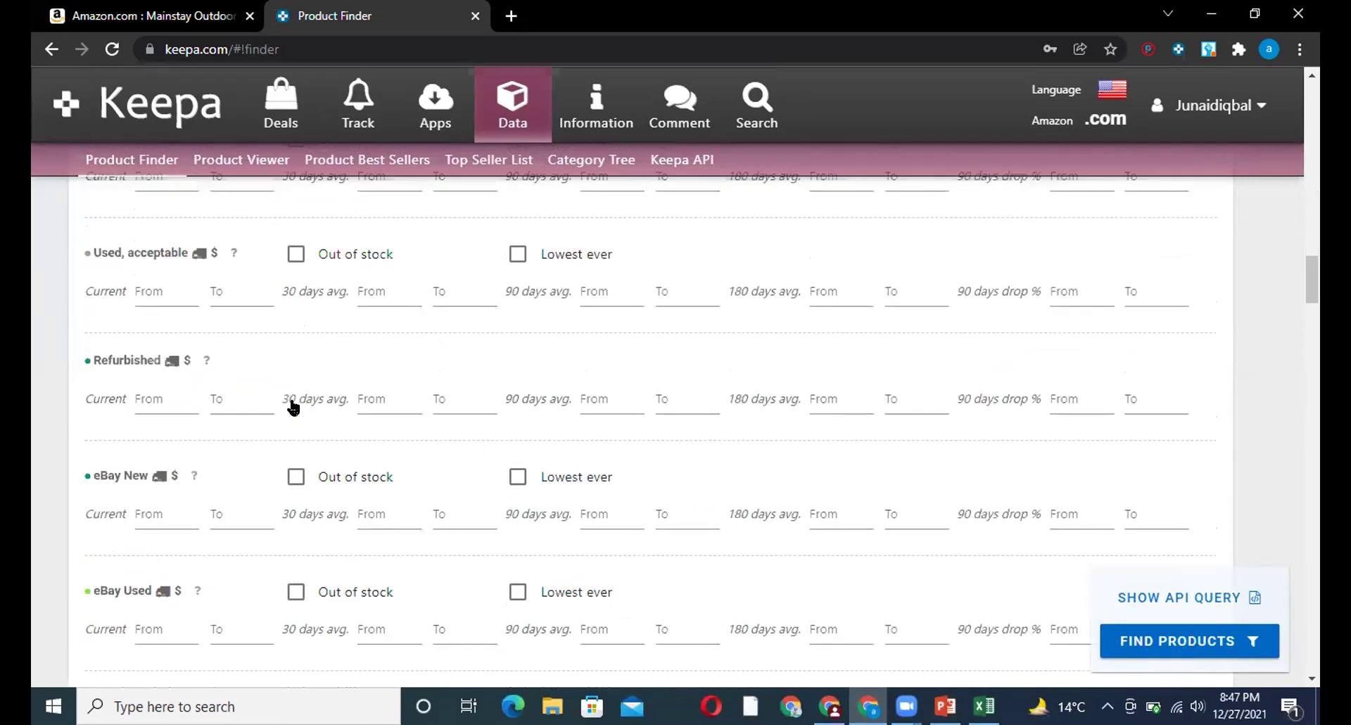
{"action": "scroll", "coordinate": [293, 407], "scroll_direction": "down", "scroll_amount": 1}
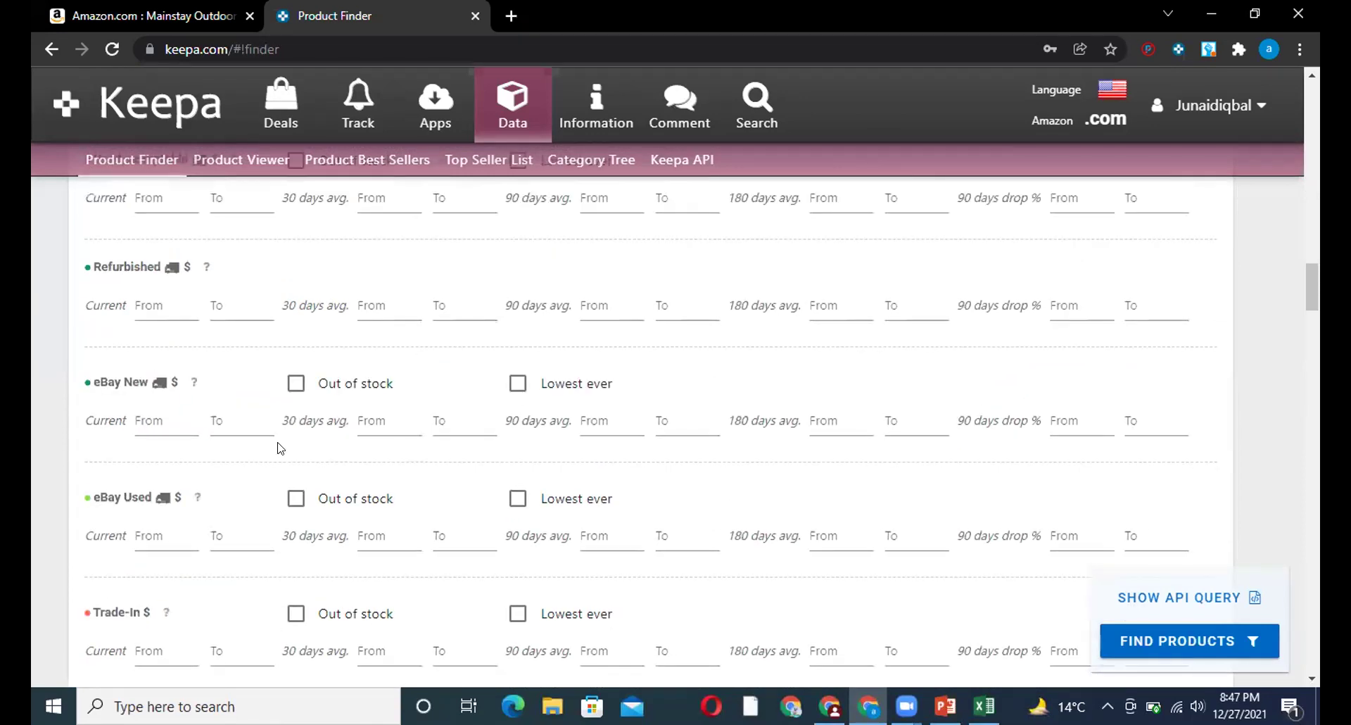
Step: Set the root category filter to Office Products
{"action": "scroll", "coordinate": [280, 448], "scroll_direction": "down", "scroll_amount": 5}
{"action": "left_click", "coordinate": [242, 392]}
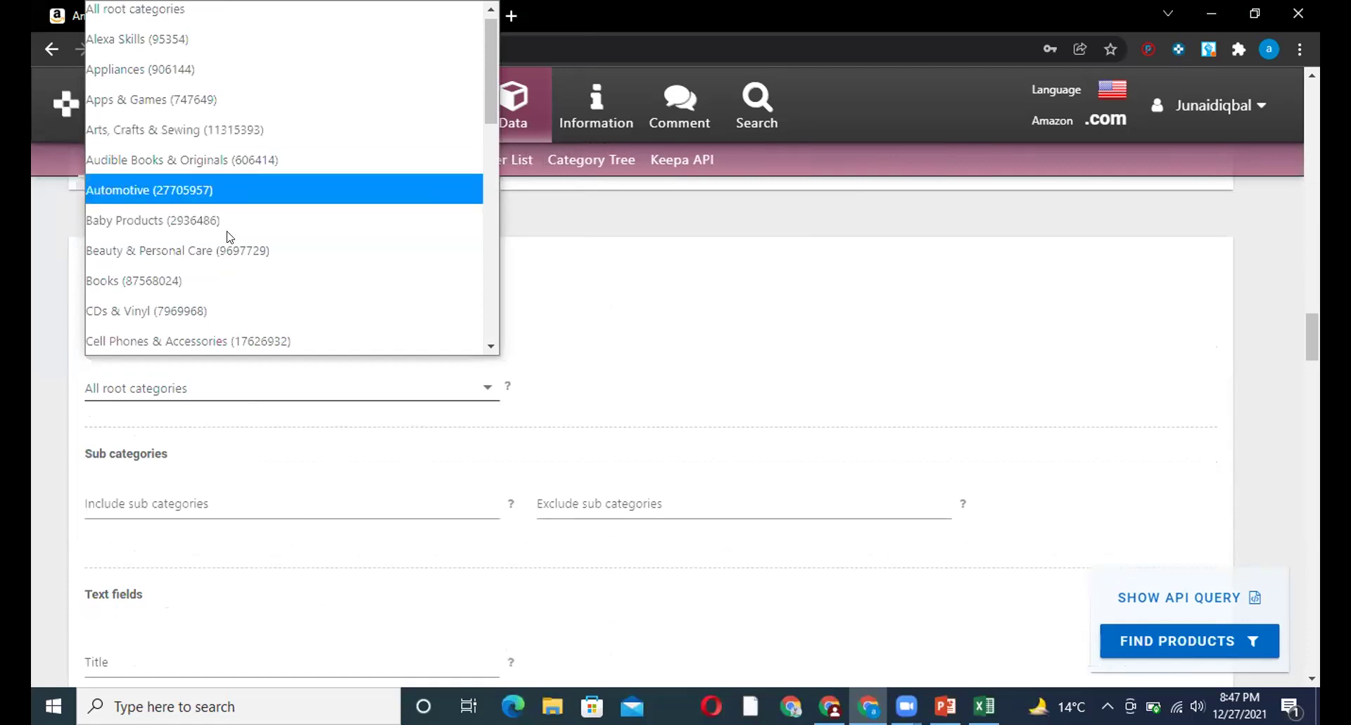
{"action": "scroll", "coordinate": [232, 237], "scroll_direction": "down", "scroll_amount": 3}
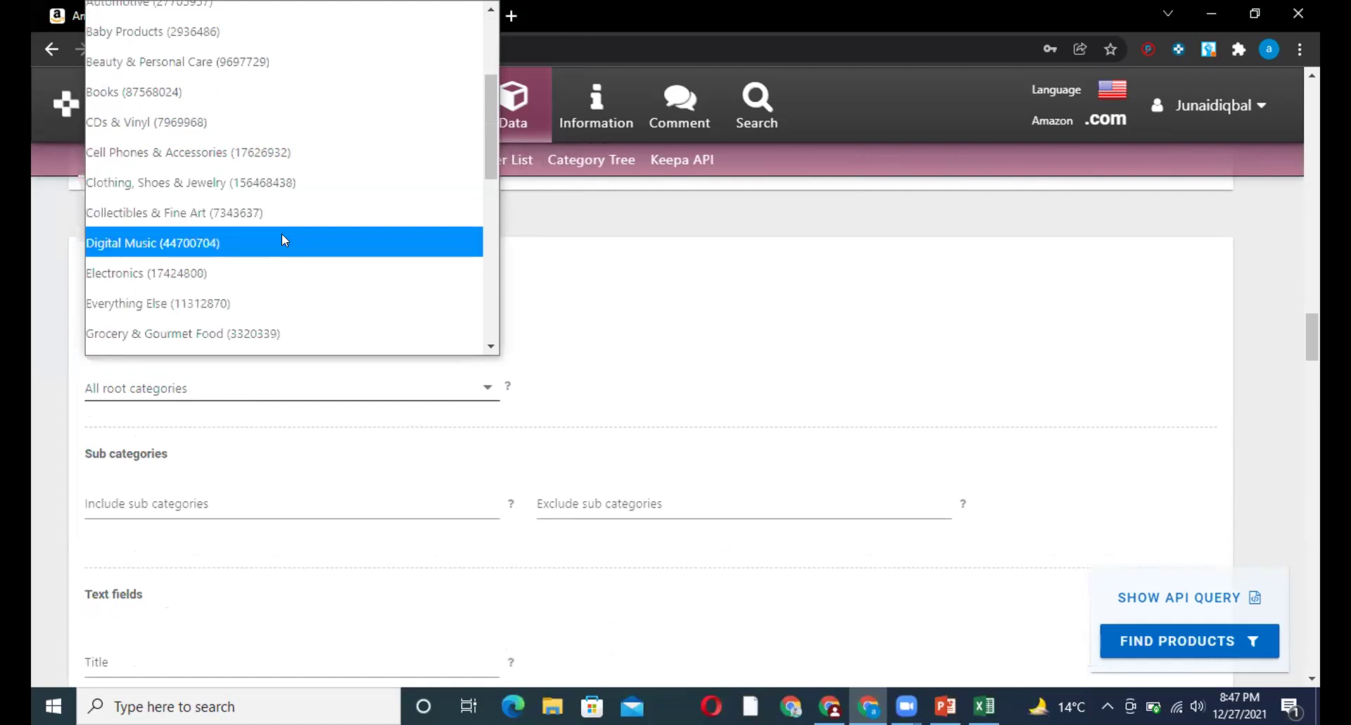
{"action": "scroll", "coordinate": [245, 246], "scroll_direction": "down", "scroll_amount": 5}
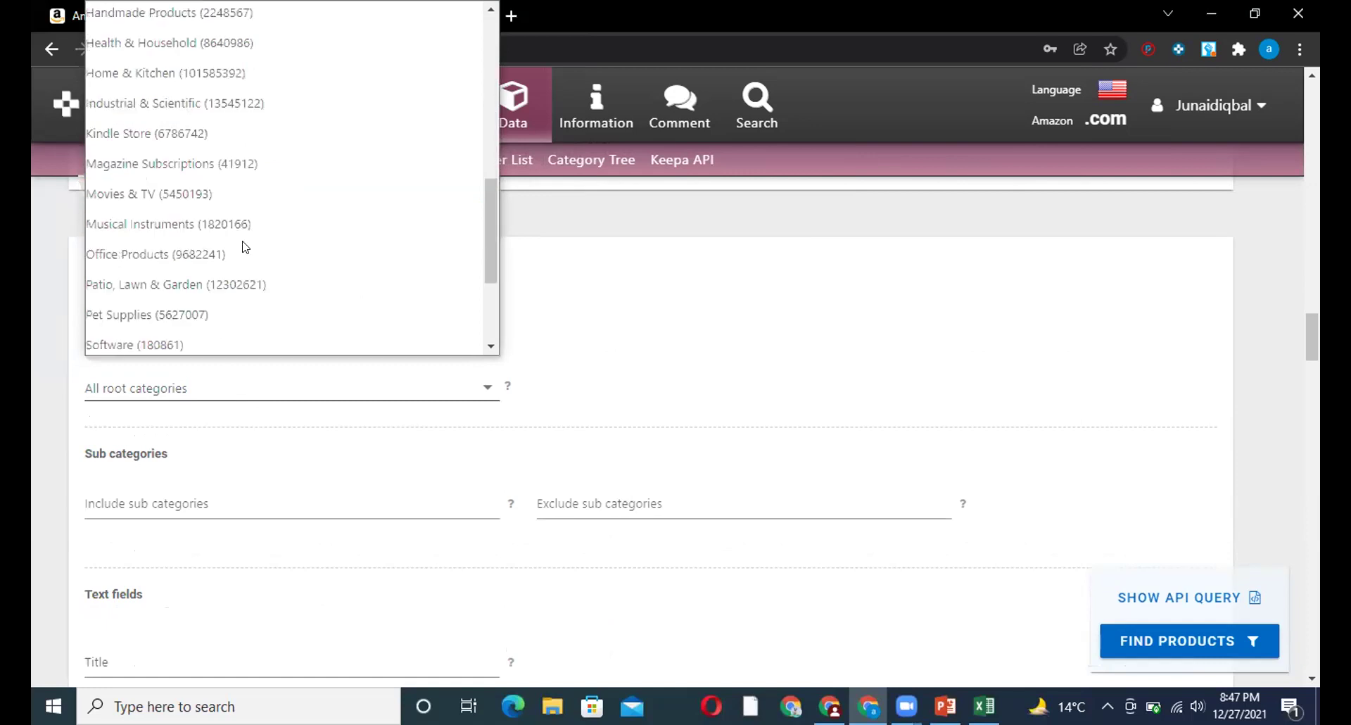
{"action": "left_click", "coordinate": [245, 250]}
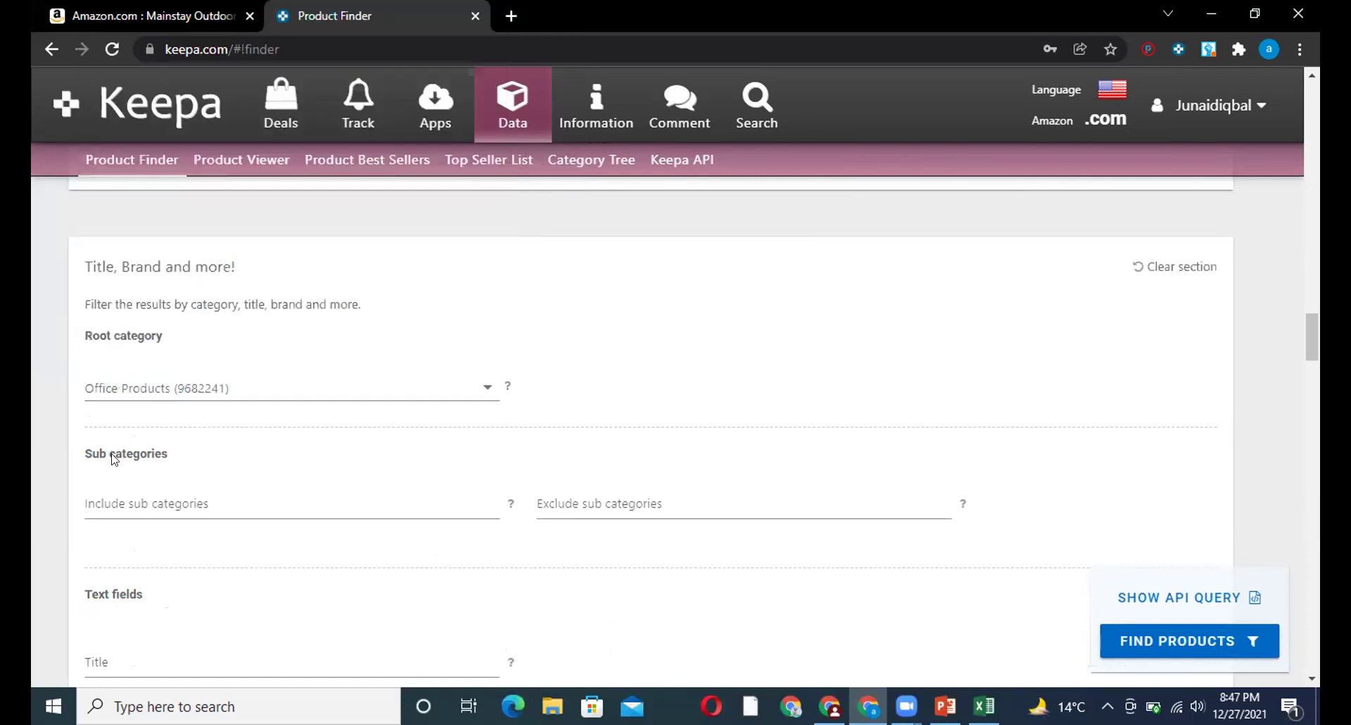
Step: Restrict the Buy Box Seller filter to 3rd Party sellers
{"action": "scroll", "coordinate": [112, 458], "scroll_direction": "down", "scroll_amount": 15}
{"action": "scroll", "coordinate": [203, 399], "scroll_direction": "down", "scroll_amount": 8}
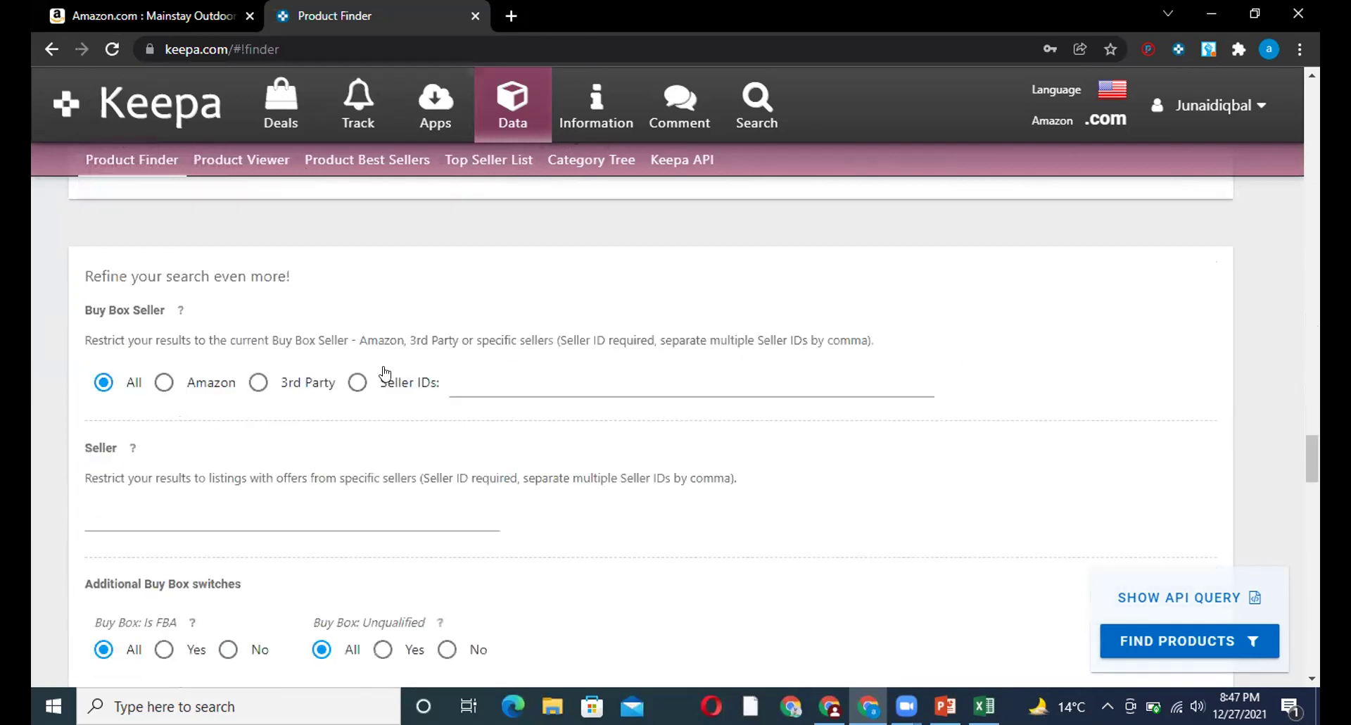
{"action": "left_click", "coordinate": [258, 382]}
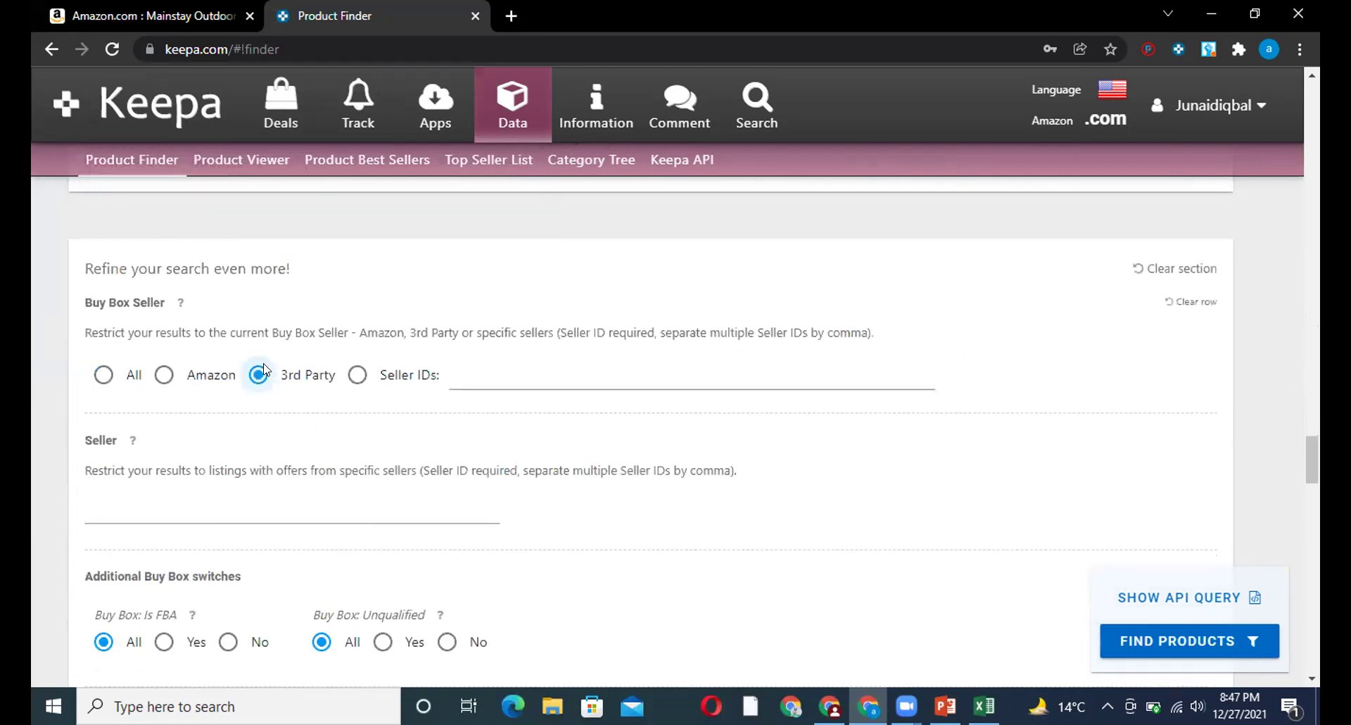
Step: Set the additional Buy Box switches to Yes for Unqualified and No for Is FBA
{"action": "scroll", "coordinate": [237, 368], "scroll_direction": "down", "scroll_amount": 1}
{"action": "scroll", "coordinate": [237, 369], "scroll_direction": "down", "scroll_amount": 3}
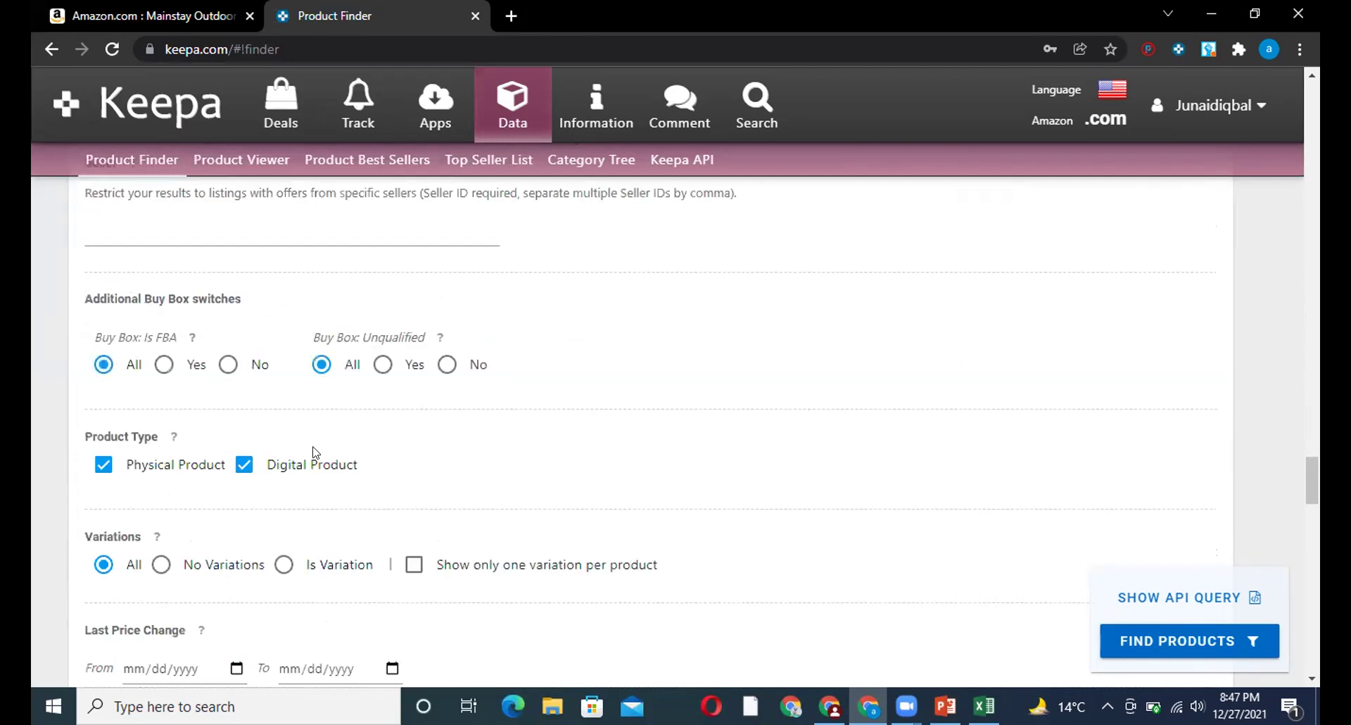
{"action": "left_click", "coordinate": [382, 365]}
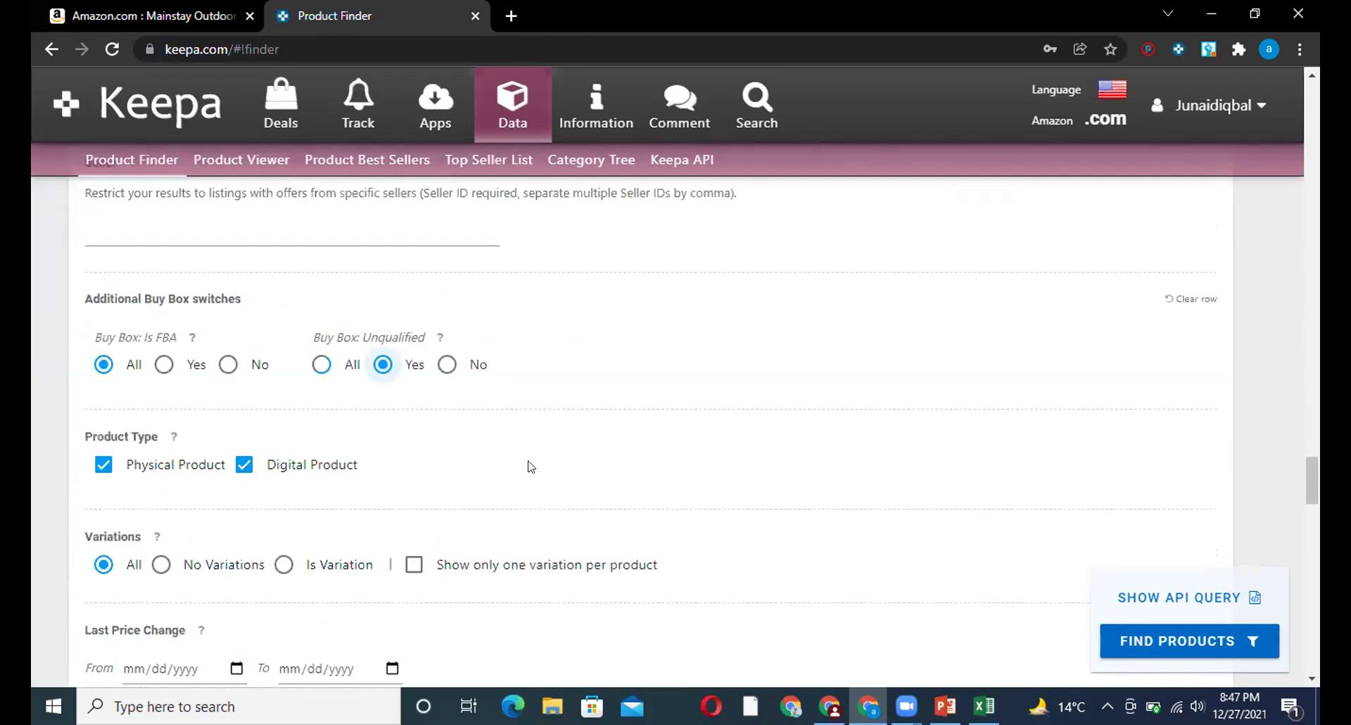
{"action": "left_click", "coordinate": [228, 364]}
Step: Exclude digital products from the product type and set the Adult Product switch to No
{"action": "left_click", "coordinate": [244, 464]}
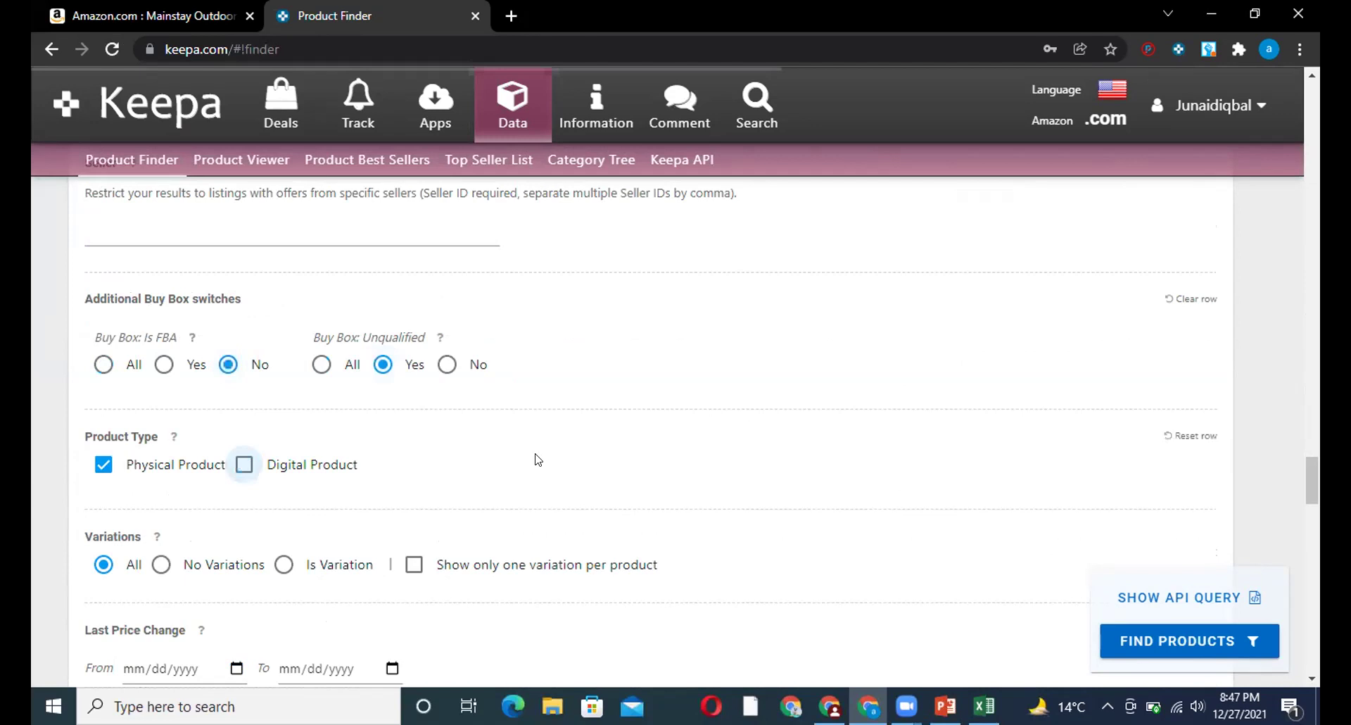
{"action": "scroll", "coordinate": [682, 406], "scroll_direction": "down", "scroll_amount": 4}
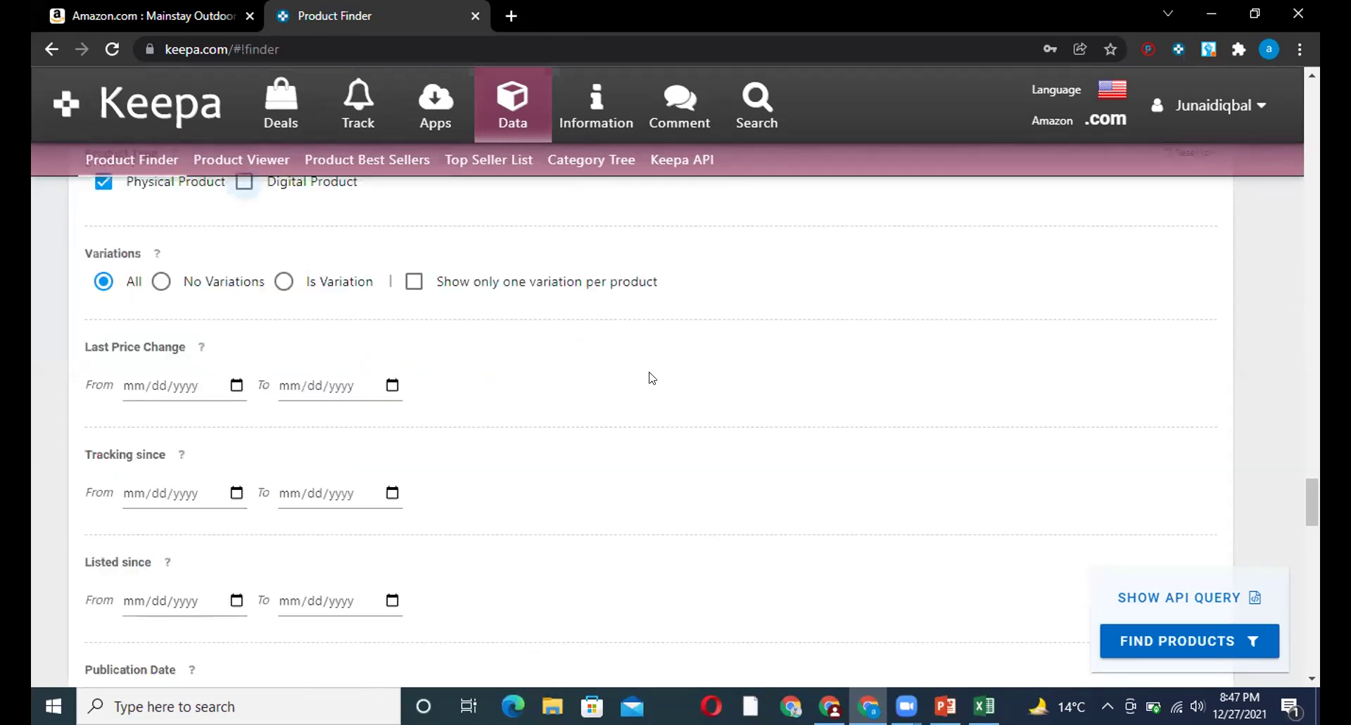
{"action": "scroll", "coordinate": [463, 436], "scroll_direction": "down", "scroll_amount": 10}
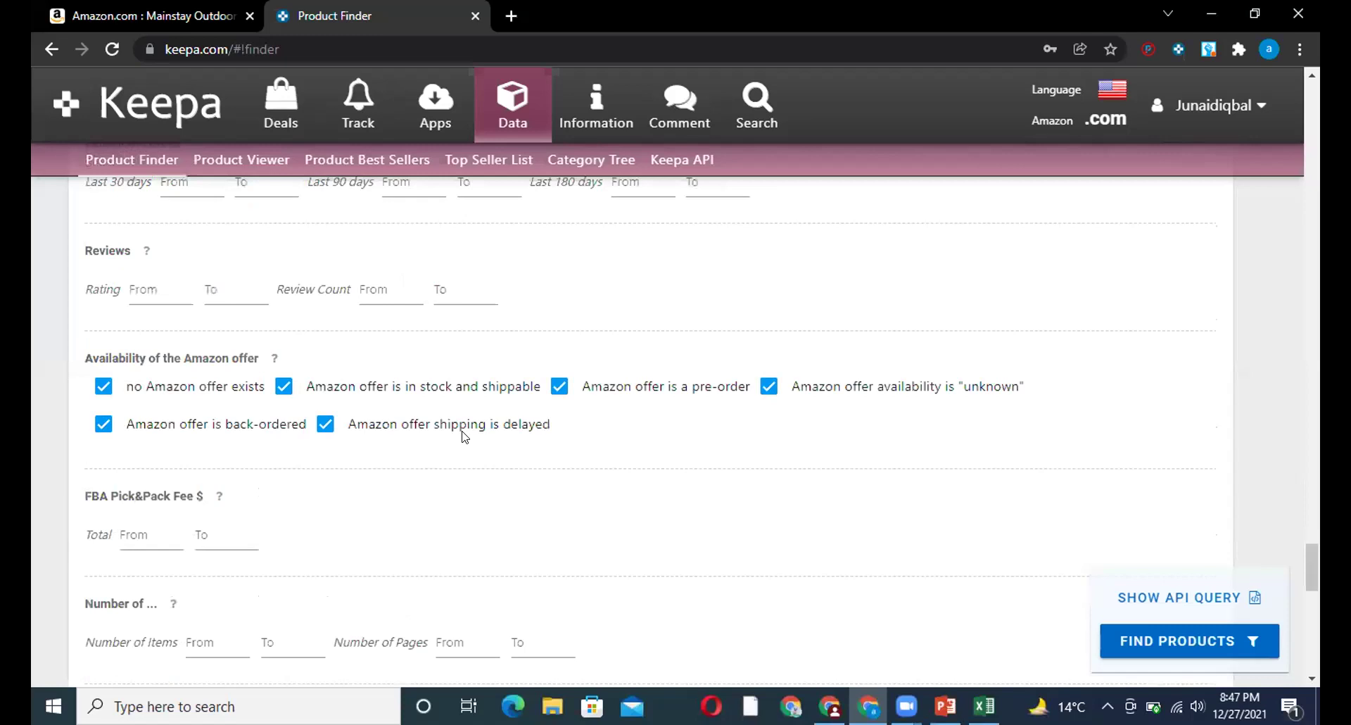
{"action": "scroll", "coordinate": [463, 434], "scroll_direction": "down", "scroll_amount": 4}
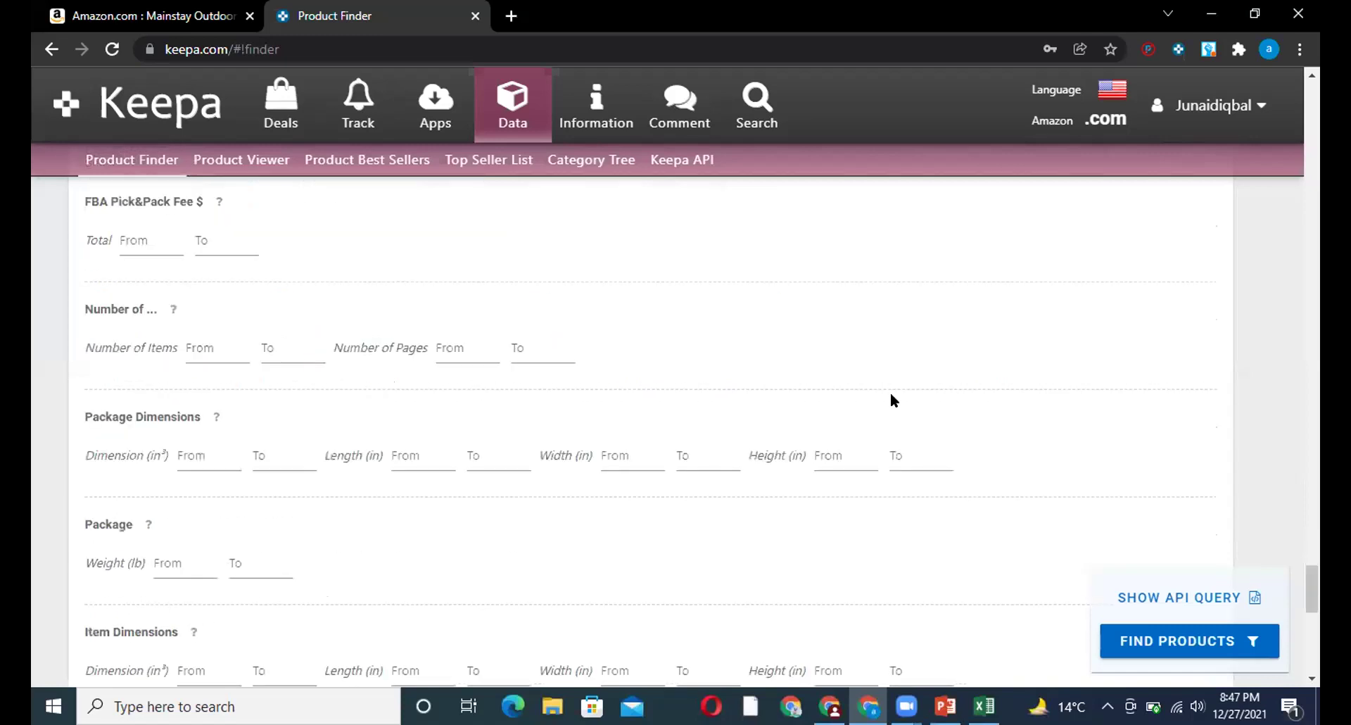
{"action": "scroll", "coordinate": [1292, 655], "scroll_direction": "down", "scroll_amount": 9}
{"action": "left_click", "coordinate": [665, 372]}
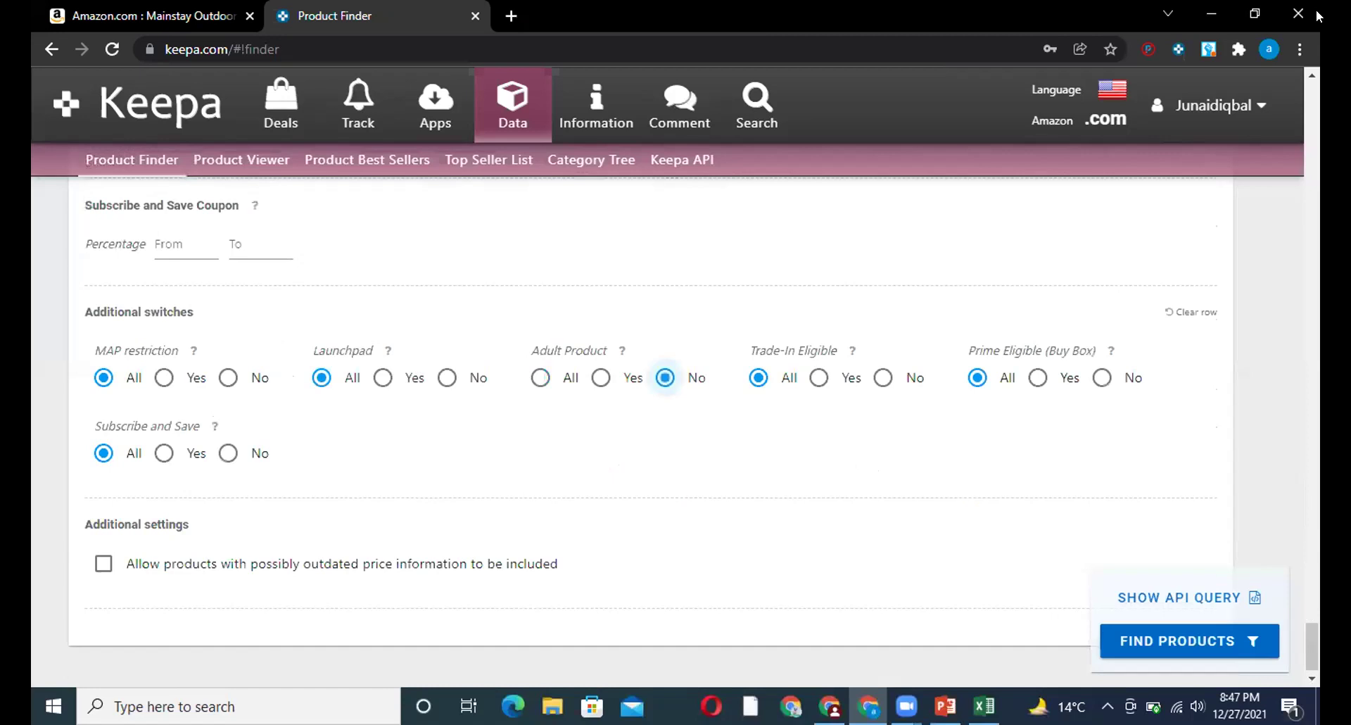
Step: Review the chosen filters from the start of the form and change the root category to Digital Music
{"action": "scroll", "coordinate": [985, 520], "scroll_direction": "up", "scroll_amount": 8}
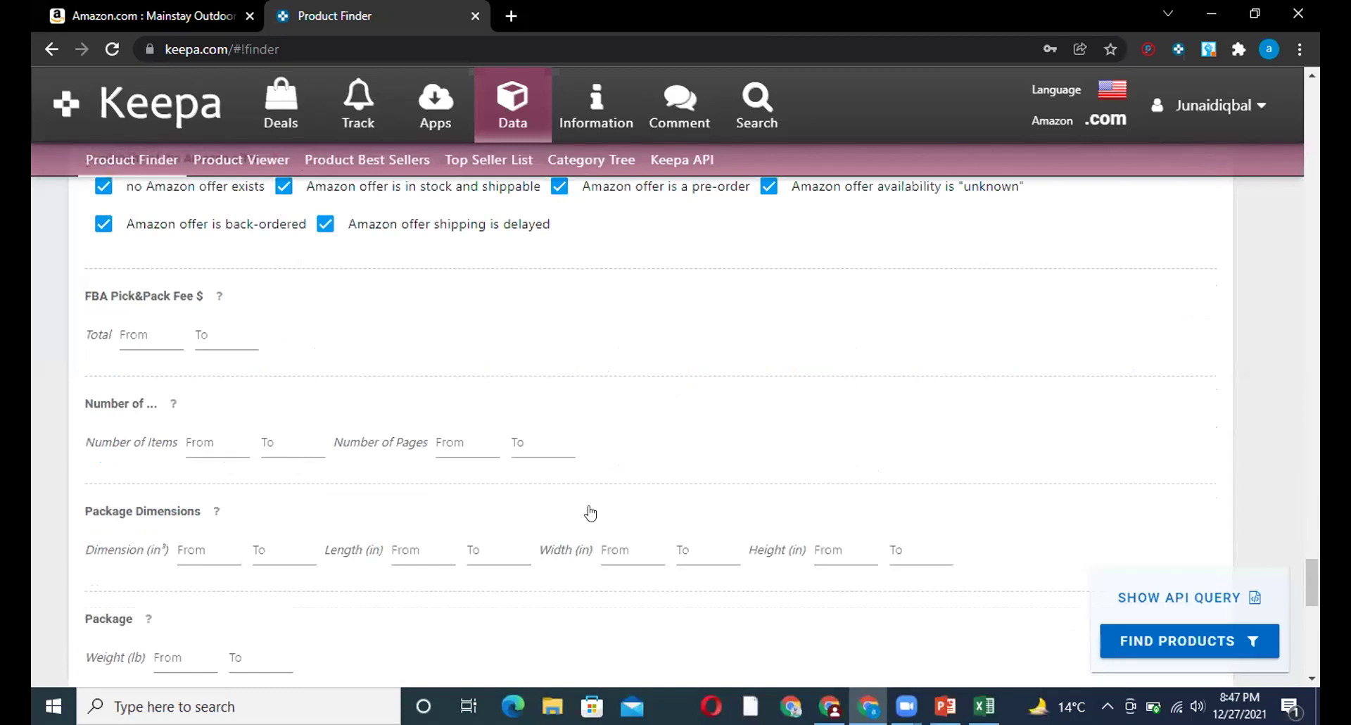
{"action": "key", "text": "Home"}
{"action": "scroll", "coordinate": [391, 539], "scroll_direction": "down", "scroll_amount": 5}
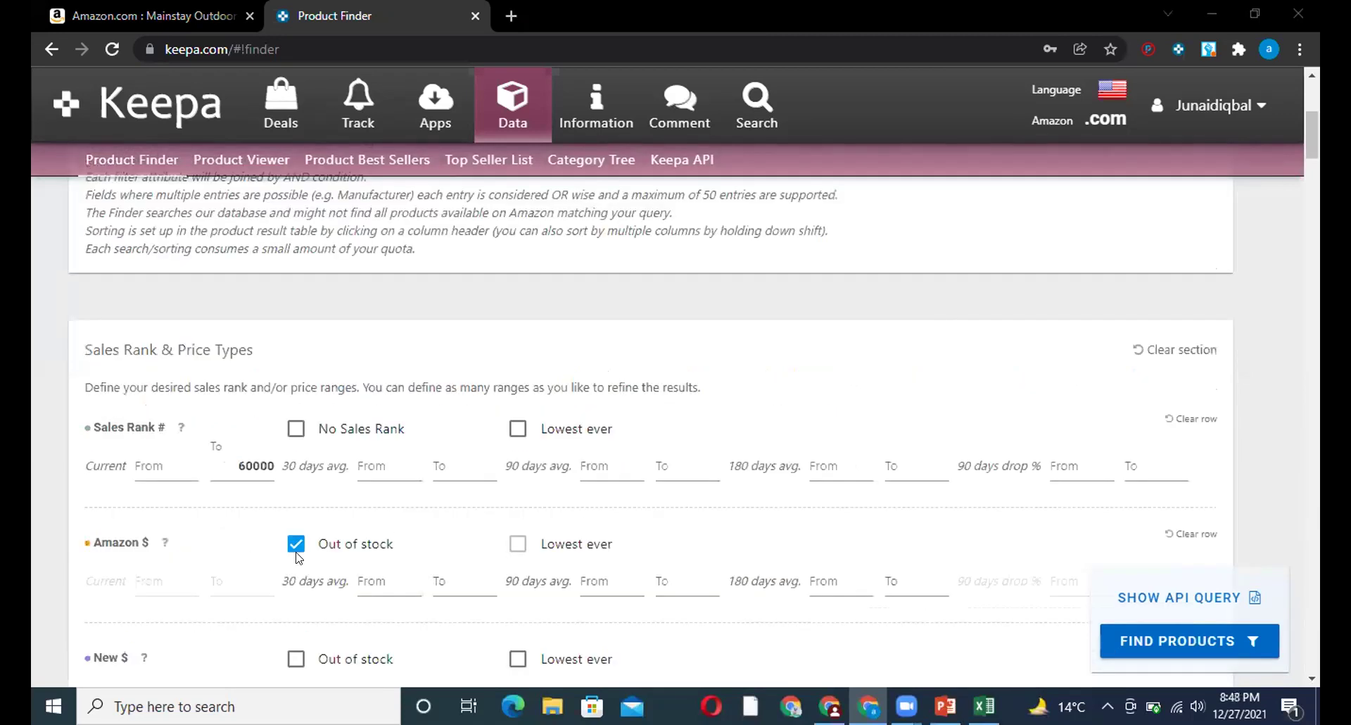
{"action": "scroll", "coordinate": [296, 556], "scroll_direction": "down", "scroll_amount": 20}
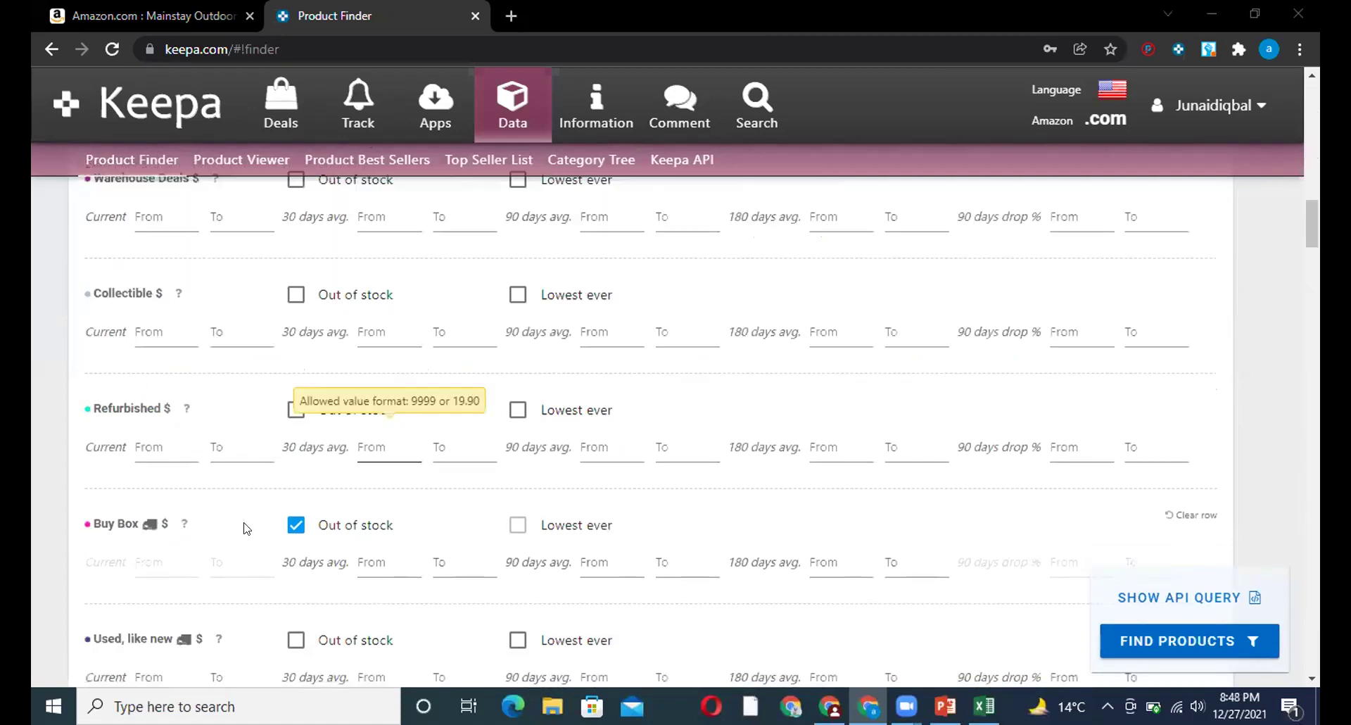
{"action": "scroll", "coordinate": [202, 340], "scroll_direction": "down", "scroll_amount": 10}
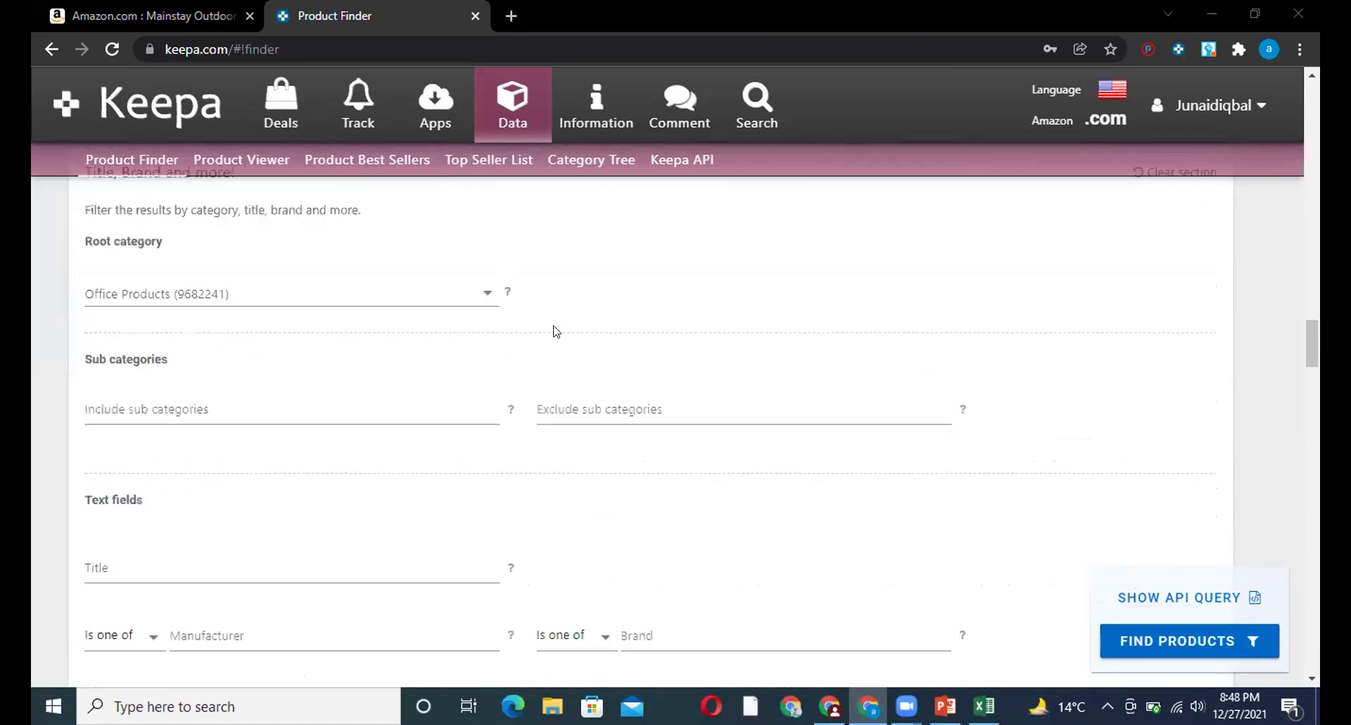
{"action": "key", "text": "Down"}
{"action": "key", "text": "Down"}
{"action": "key", "text": "Up"}
{"action": "key", "text": "Up"}
{"action": "key", "text": "Return"}
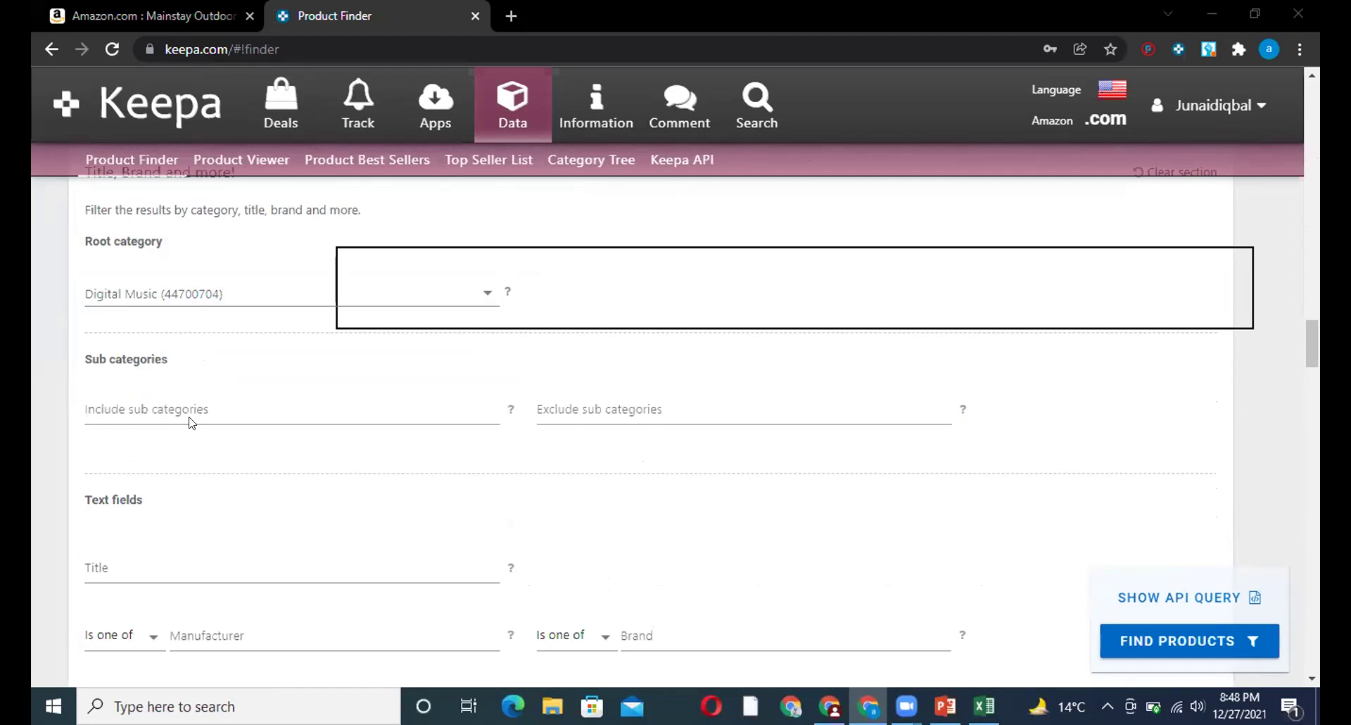
Step: Set the root category filter to Grocery & Gourmet Food
{"action": "key", "text": "alt+Down"}
{"action": "key", "text": "Up"}
{"action": "key", "text": "Up"}
{"action": "key", "text": "Up"}
{"action": "key", "text": "Up"}
{"action": "key", "text": "Up"}
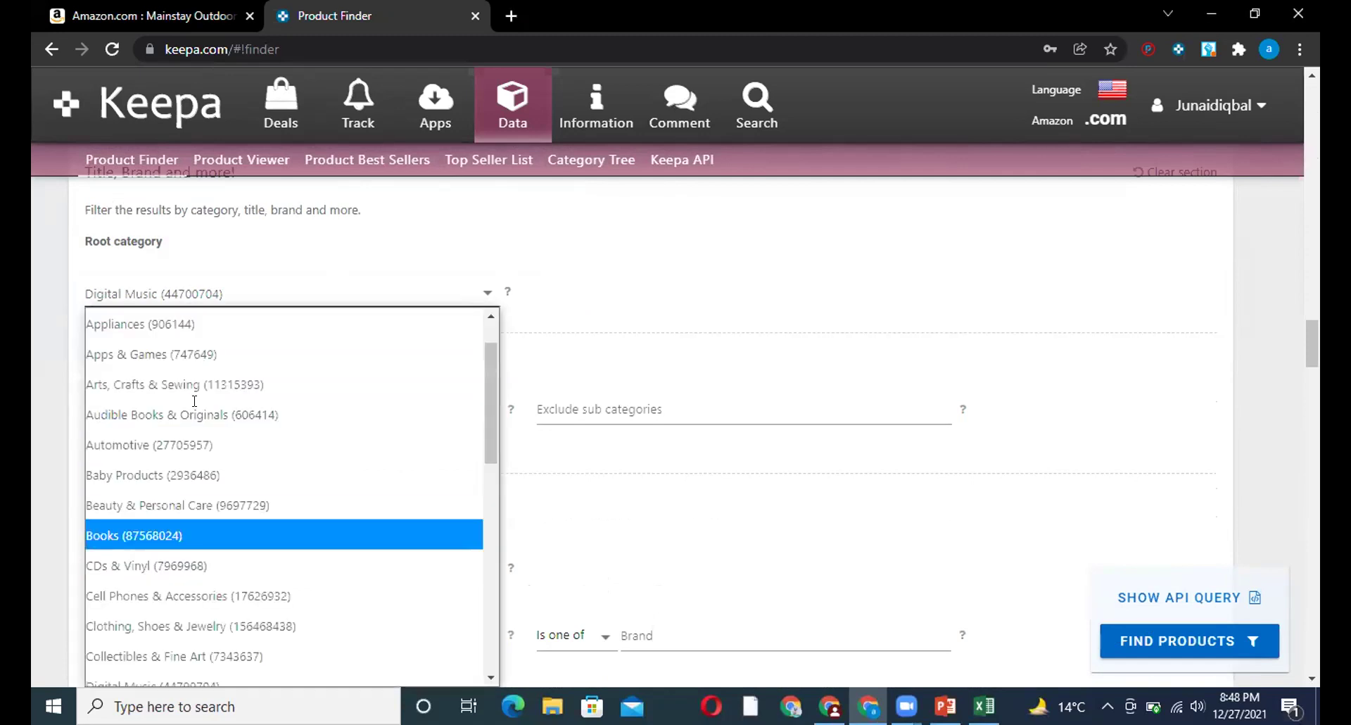
{"action": "scroll", "coordinate": [194, 400], "scroll_direction": "down", "scroll_amount": 2}
{"action": "left_click", "coordinate": [141, 645]}
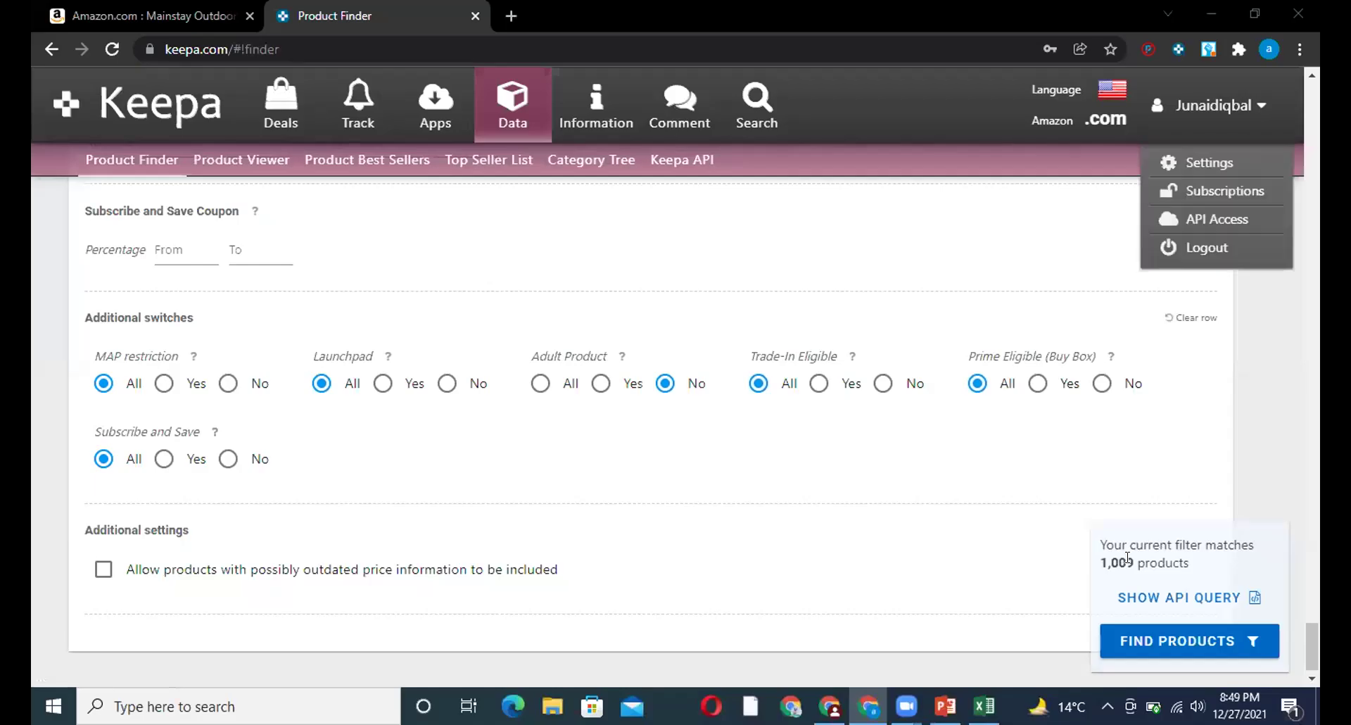
Step: Check the number of matching products and run the product search with the current filters
{"action": "left_click_drag", "start_coordinate": [1127, 558], "coordinate": [1089, 563]}
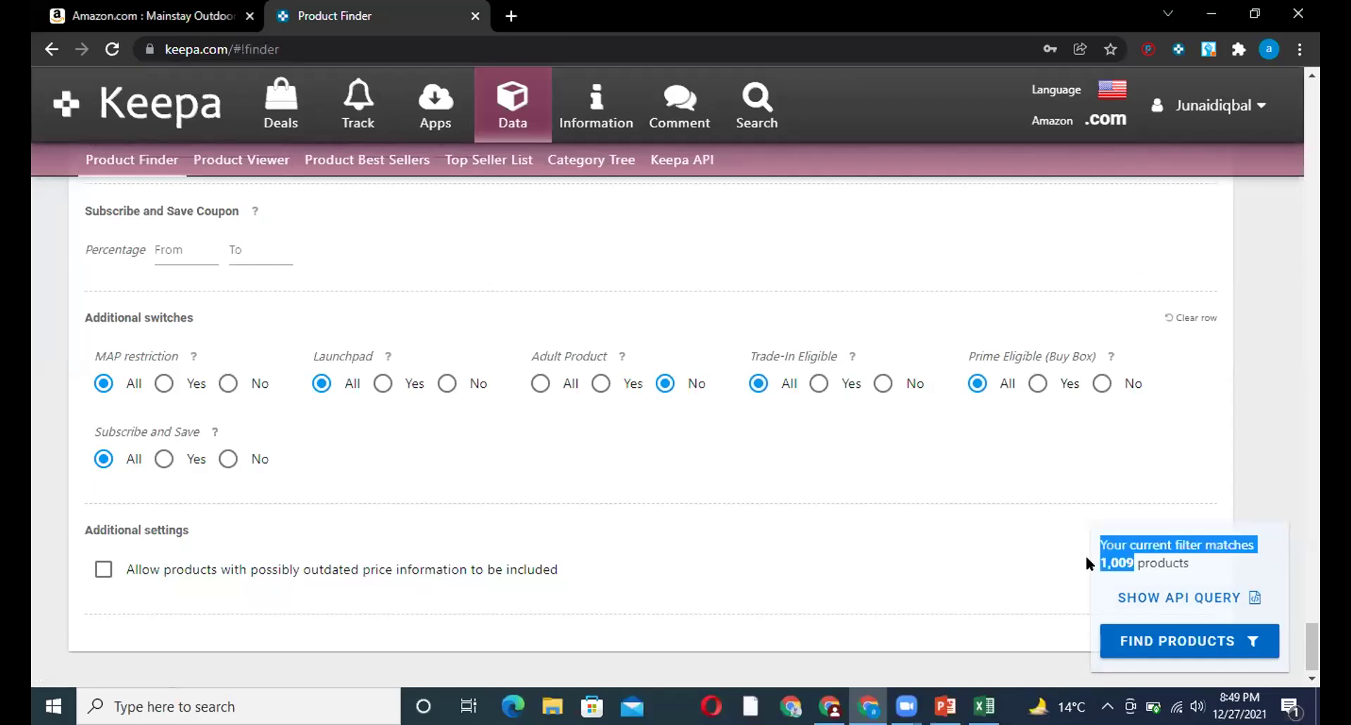
{"action": "left_click", "coordinate": [1291, 432]}
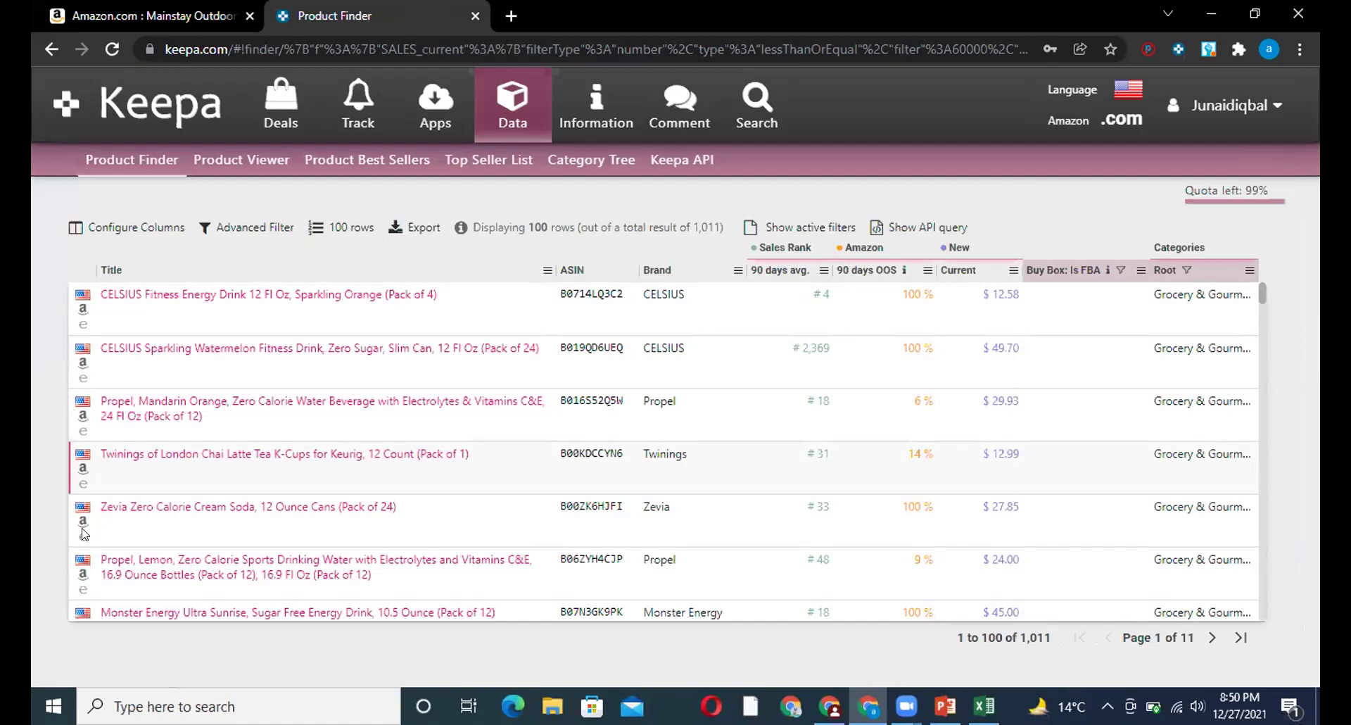
Step: Open the Amazon listings of the CELSIUS Sparkling Orange, Twinings Chai Latte, Zevia Cream Soda and Taylors of Harrogate Assam products in new tabs
{"action": "left_click", "coordinate": [83, 309], "text": "ctrl"}
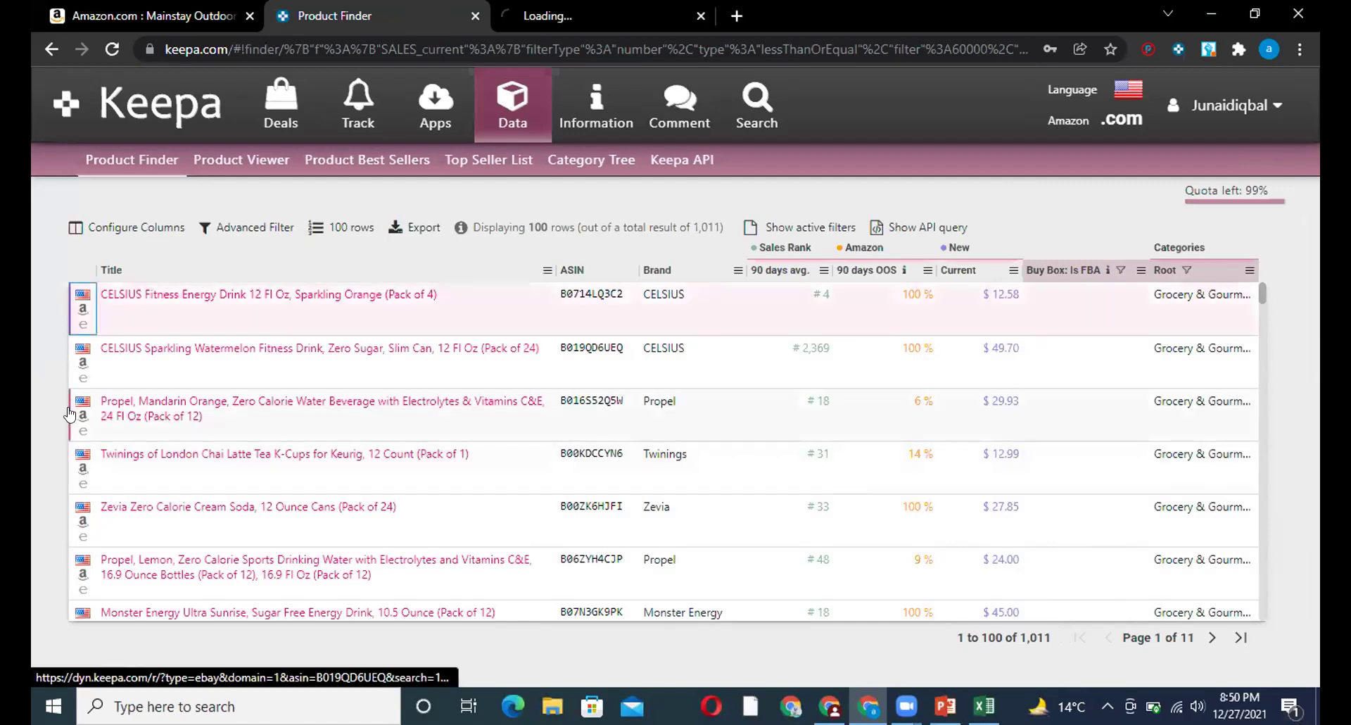
{"action": "key", "text": "ctrl+minus"}
{"action": "key", "text": "ctrl+minus"}
{"action": "key", "text": "ctrl+minus"}
{"action": "left_click", "coordinate": [70, 368], "text": "ctrl"}
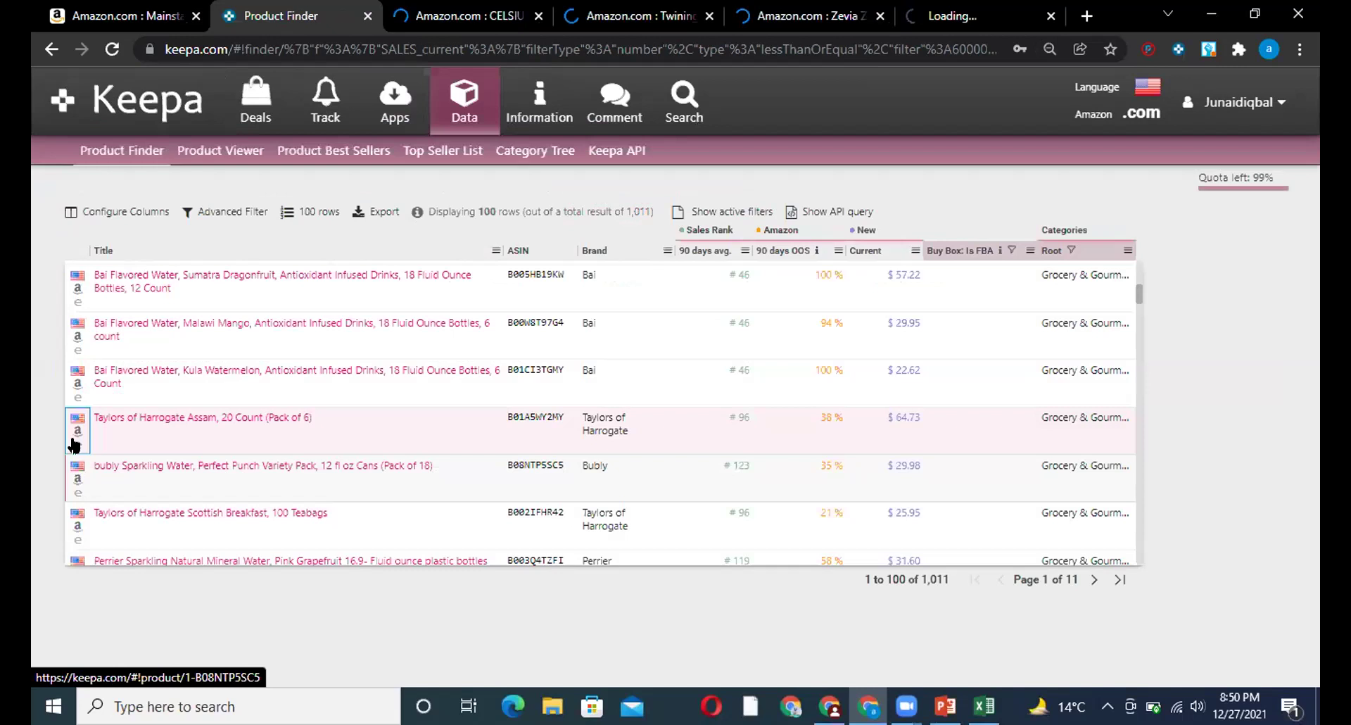
Step: Open the Amazon listings of two more products further down the results, including the Horizon Organic chocolate milk boxes, in new tabs
{"action": "scroll", "coordinate": [700, 435], "scroll_direction": "down", "scroll_amount": 6}
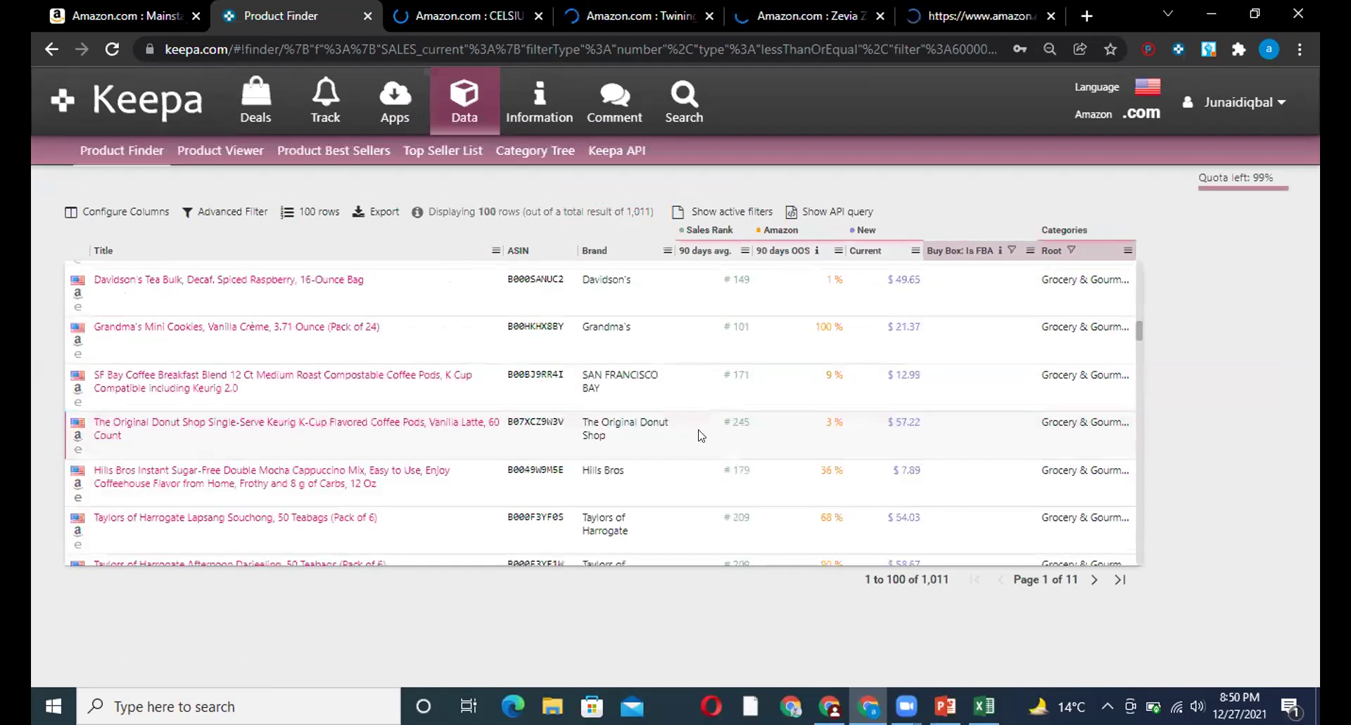
{"action": "scroll", "coordinate": [701, 436], "scroll_direction": "down", "scroll_amount": 4}
{"action": "middle_click", "coordinate": [365, 506]}
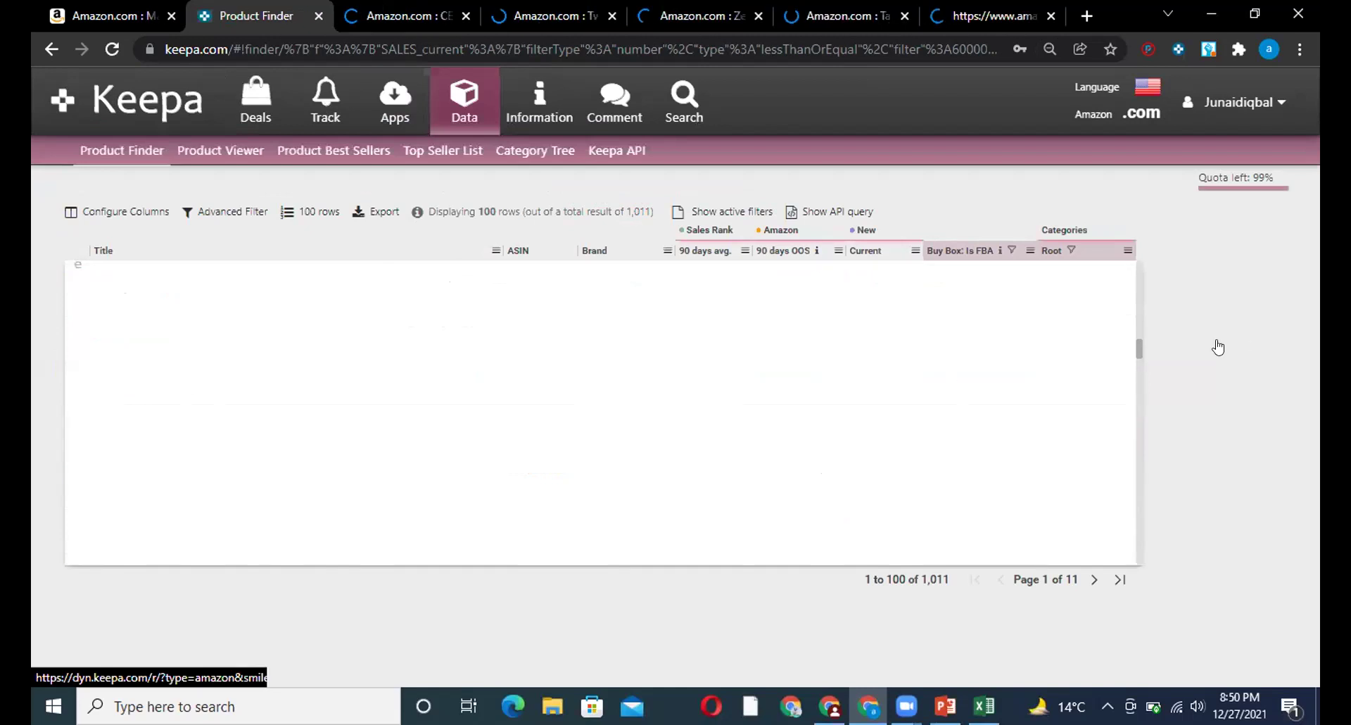
{"action": "middle_click", "coordinate": [295, 428]}
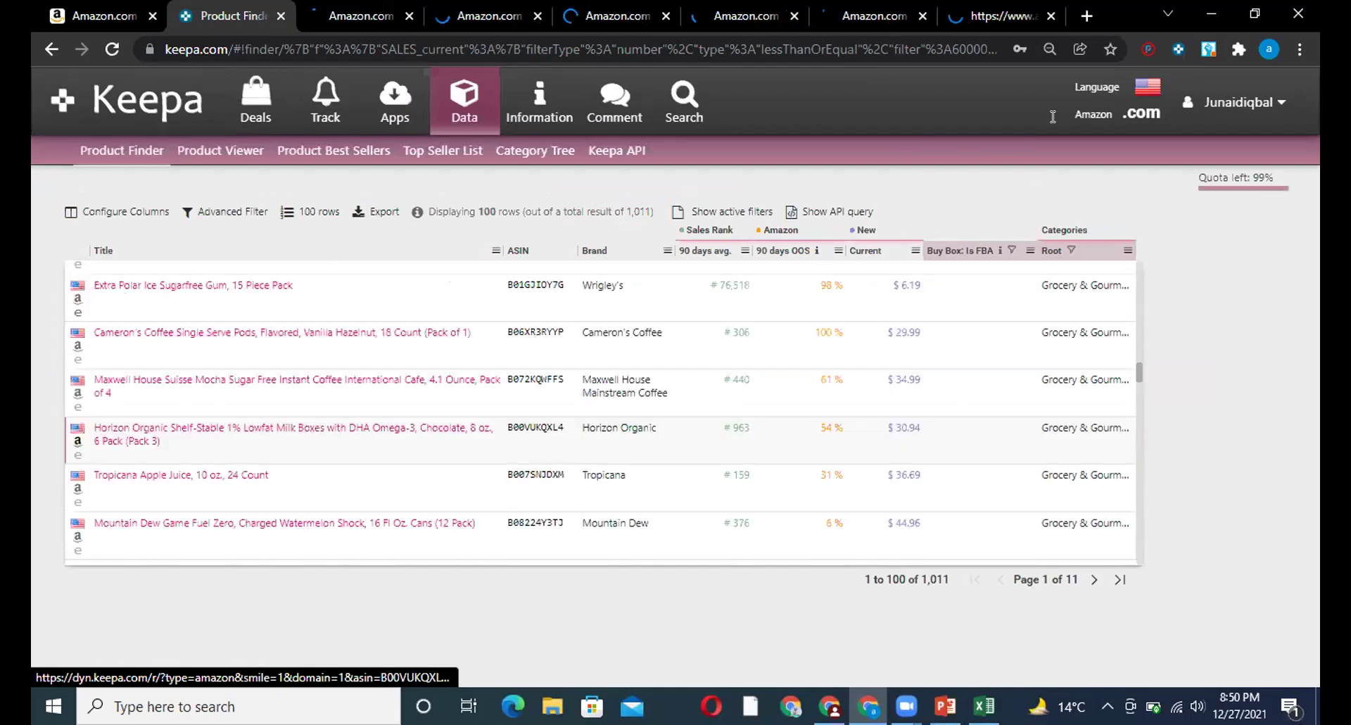
Step: Review the seller offers, prices and stock on the CELSIUS Sparkling Orange and Twinings Chai Latte Amazon listings
{"action": "key", "text": "ctrl+Tab"}
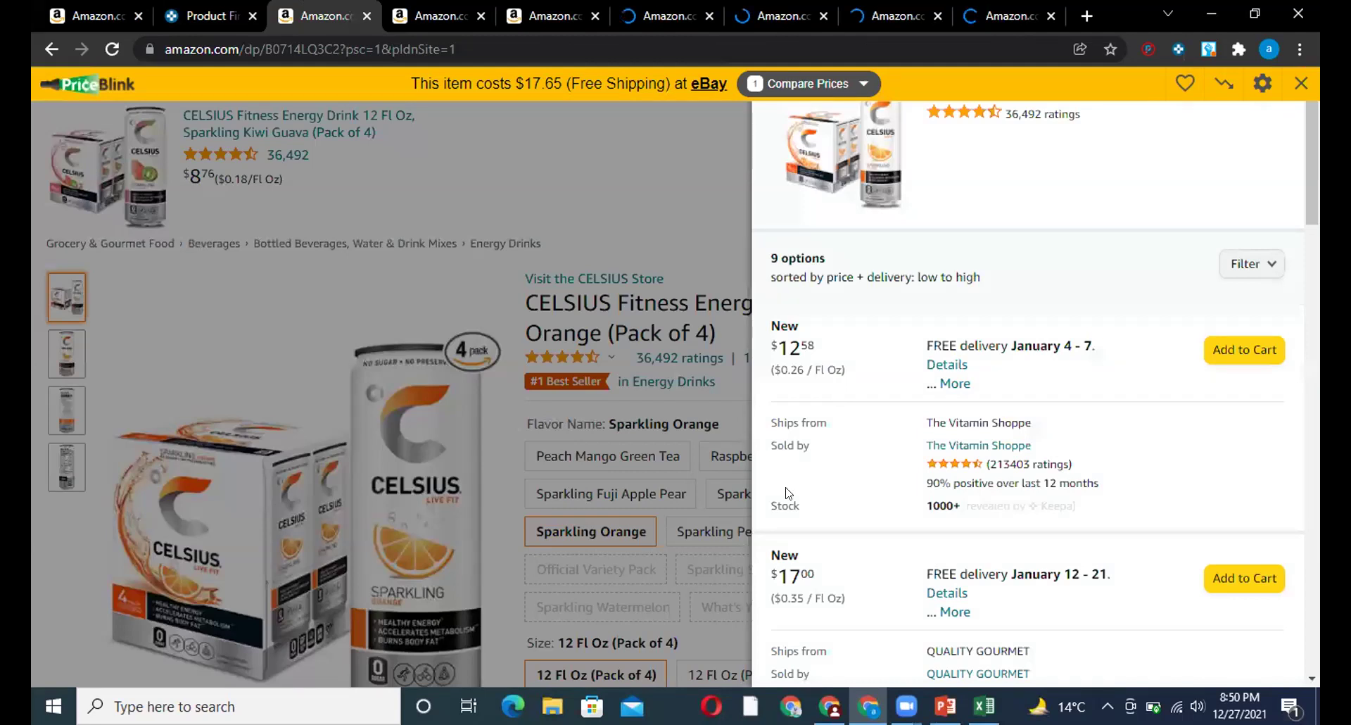
{"action": "key", "text": "ctrl+Tab"}
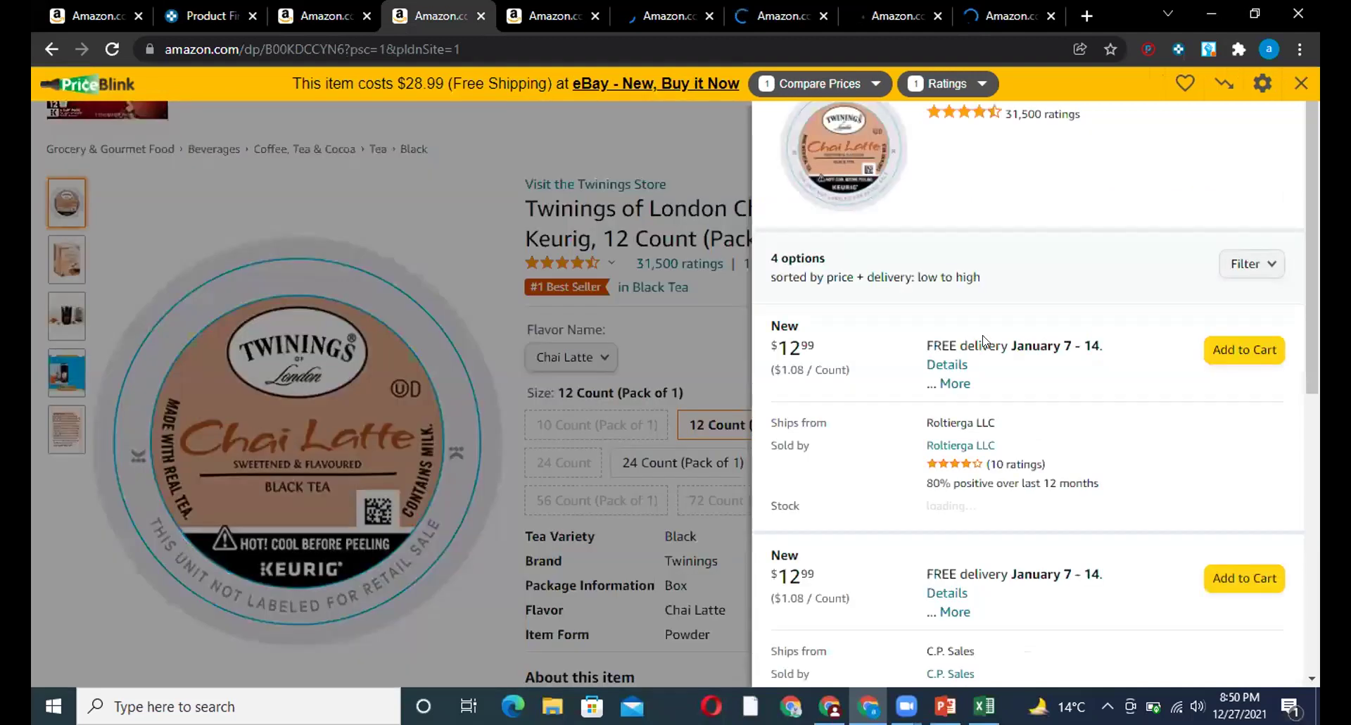
{"action": "scroll", "coordinate": [983, 595], "scroll_direction": "down", "scroll_amount": 9}
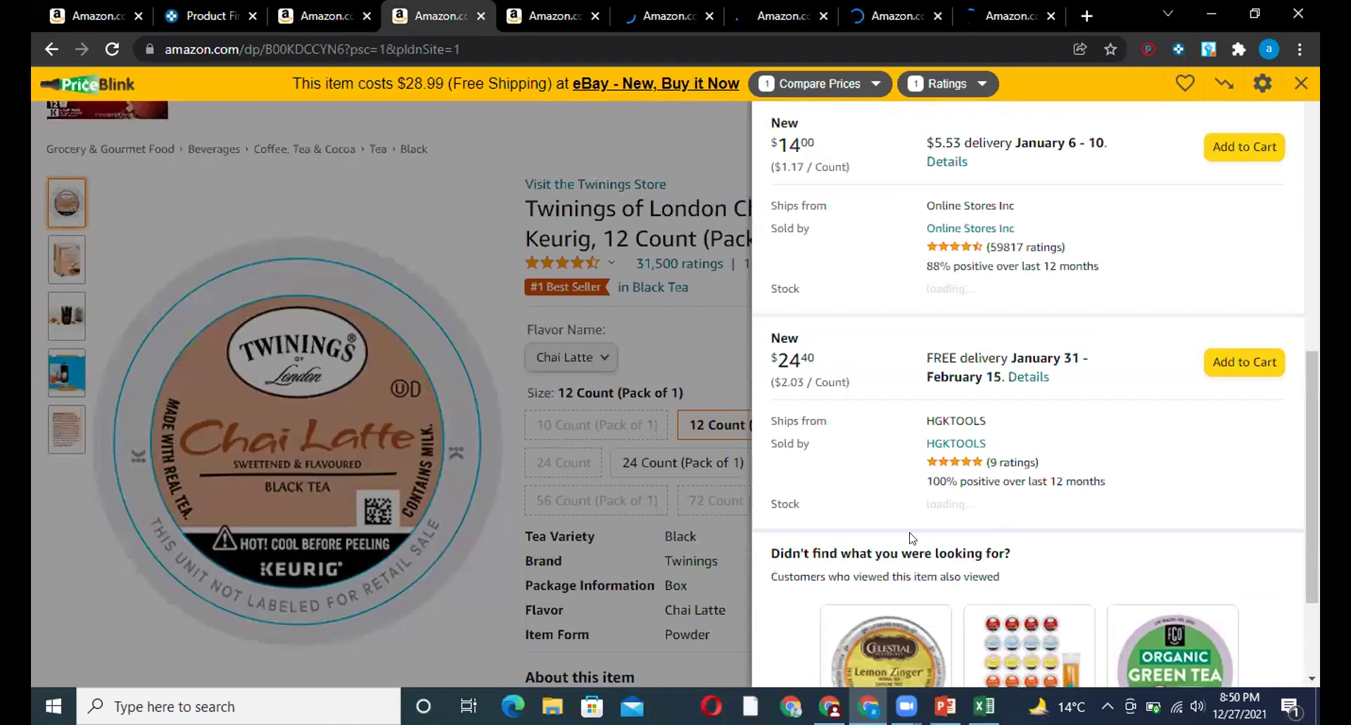
{"action": "scroll", "coordinate": [912, 539], "scroll_direction": "up", "scroll_amount": 4}
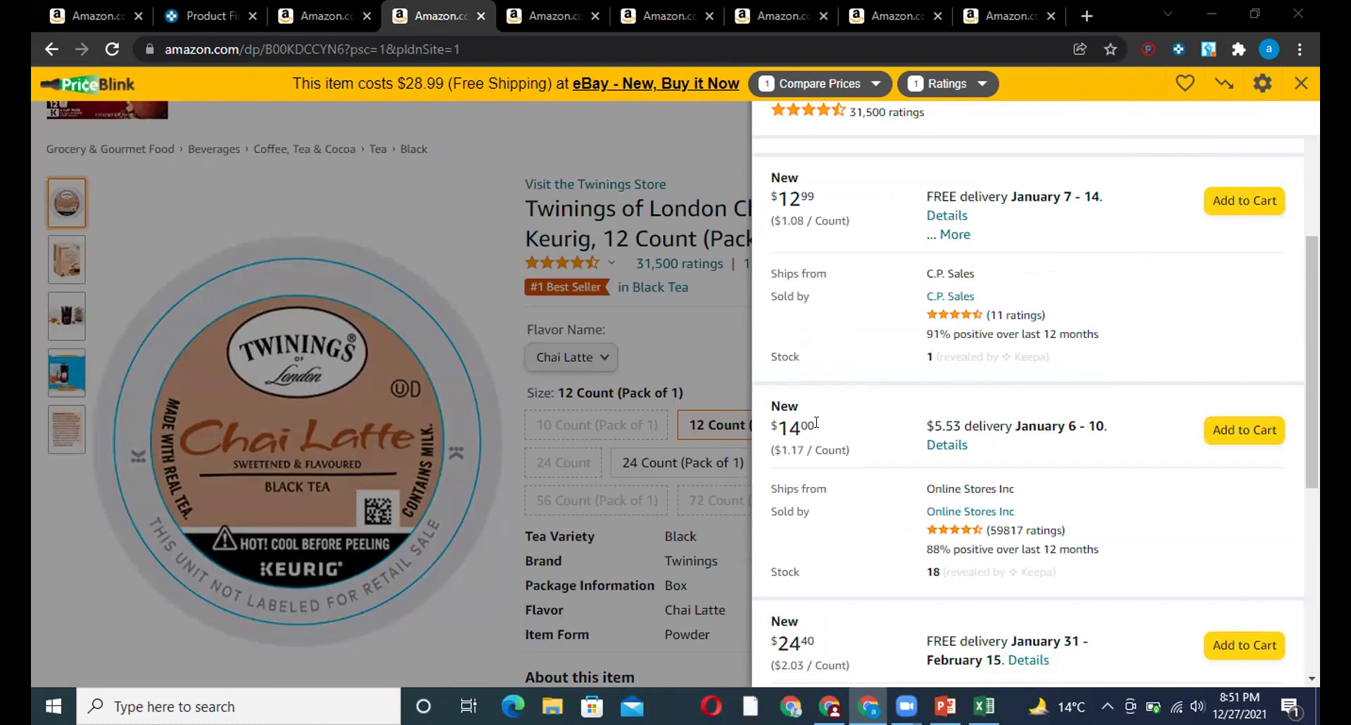
{"action": "scroll", "coordinate": [816, 422], "scroll_direction": "up", "scroll_amount": 5}
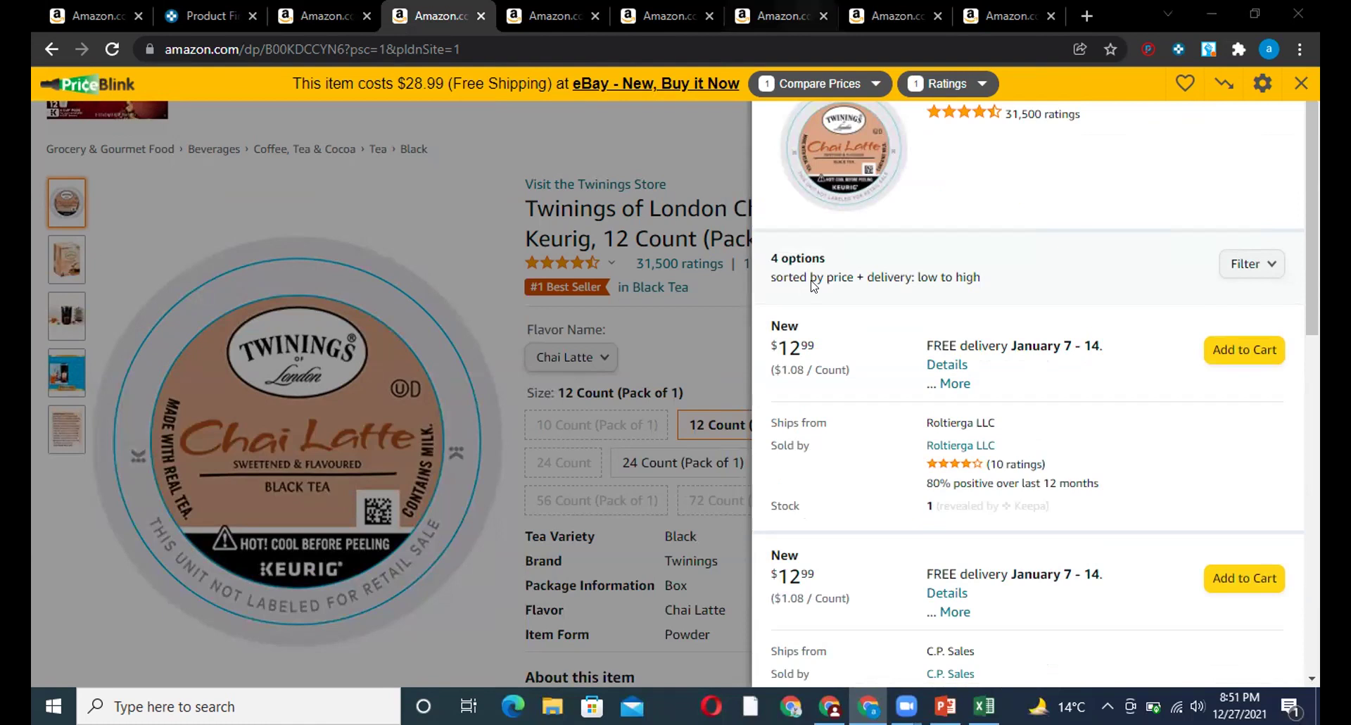
Step: Check the PriceBlink price comparison for the Twinings Chai Latte and close the seller offers to return to the listing
{"action": "left_click", "coordinate": [819, 83]}
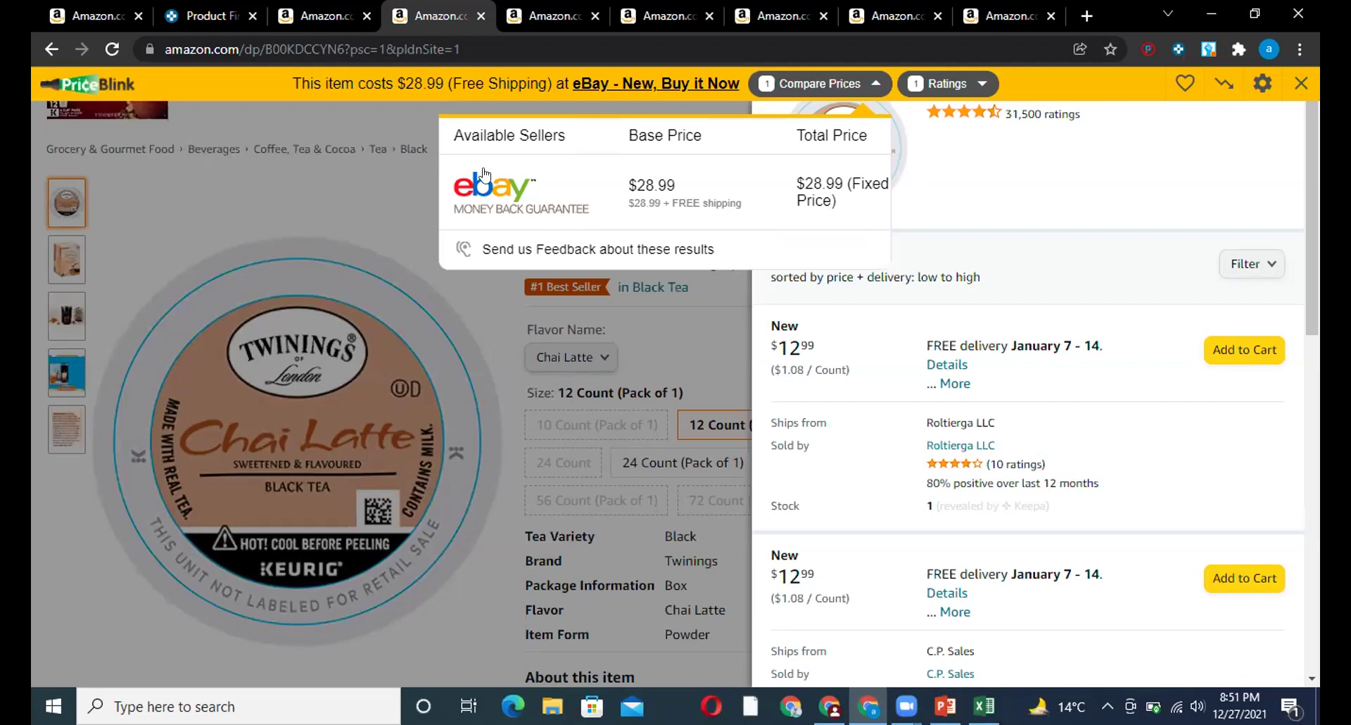
{"action": "left_click", "coordinate": [364, 183]}
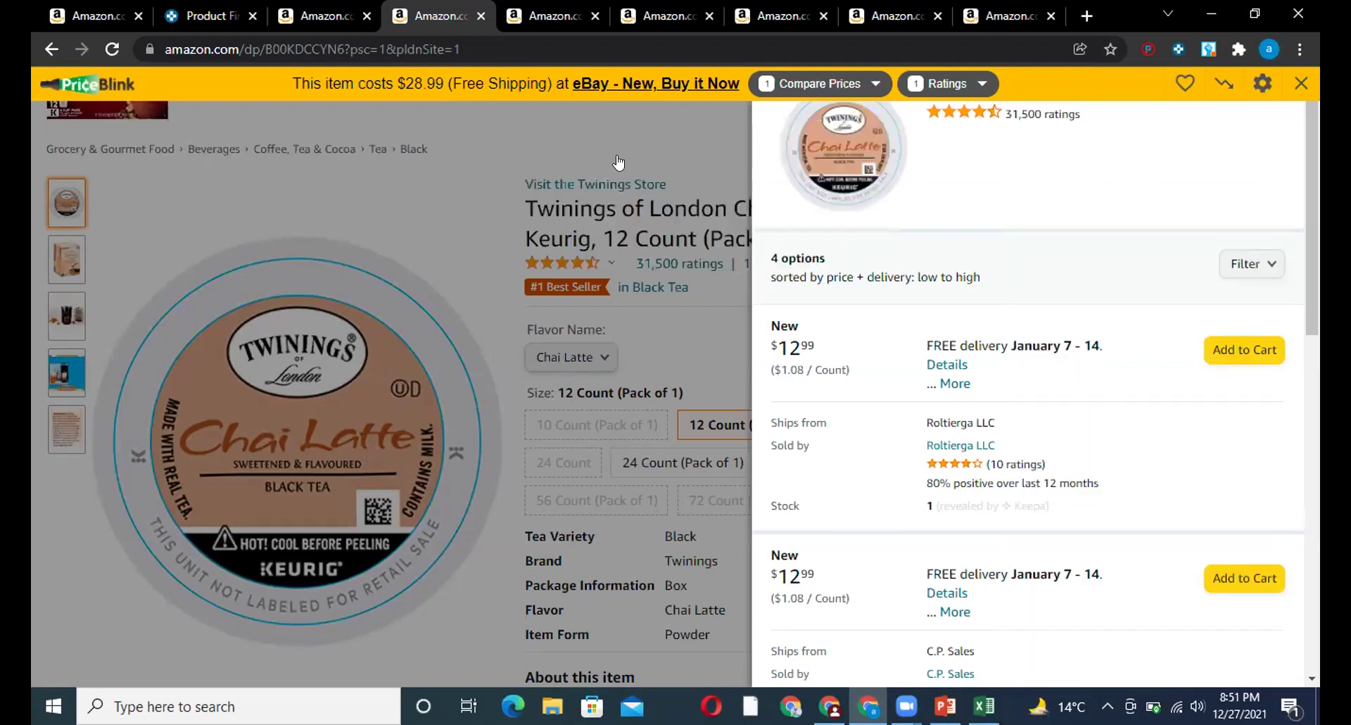
{"action": "left_click", "coordinate": [830, 85]}
{"action": "left_click", "coordinate": [438, 204]}
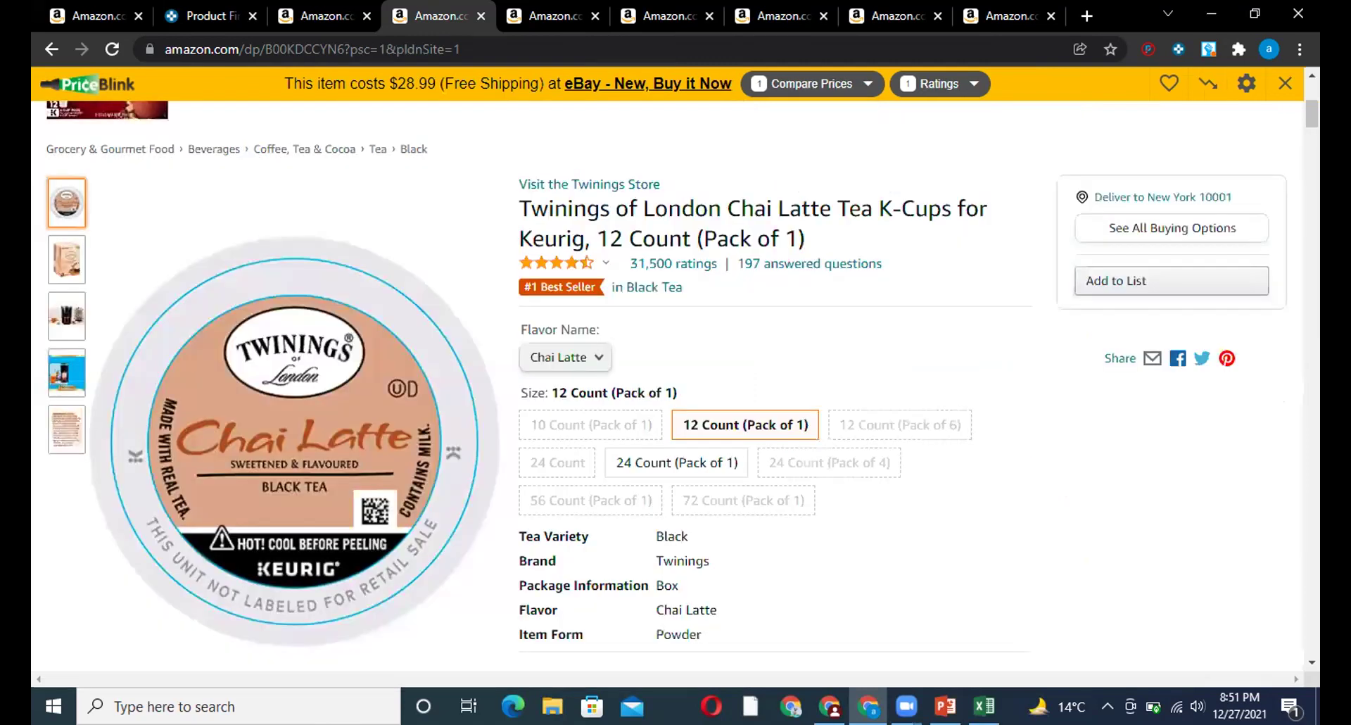
Step: Copy the title "Twinings of London Chai Latte Tea K-Cups for Keurig, 12 Count (Pack of 1)", search Amazon Business for it and review the results
{"action": "left_click_drag", "start_coordinate": [805, 239], "coordinate": [520, 209]}
{"action": "key", "text": "ctrl+c"}
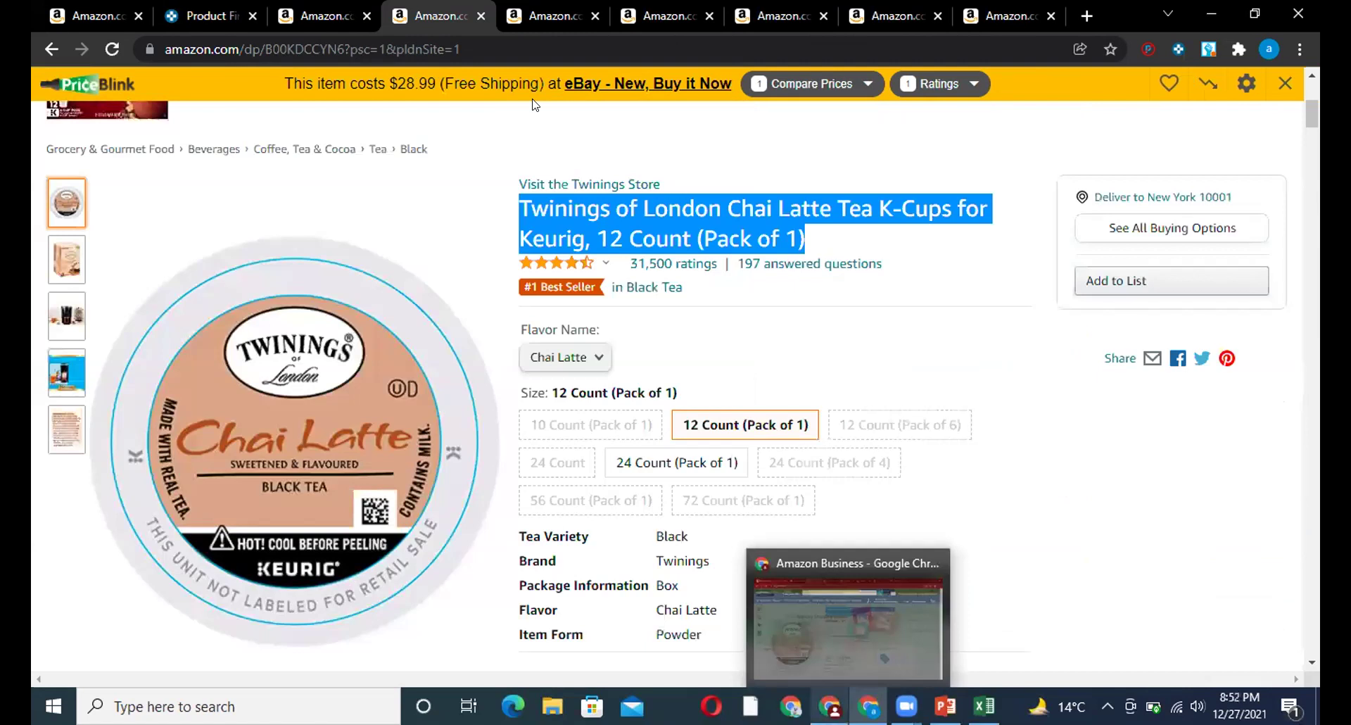
{"action": "key", "text": "alt+Tab"}
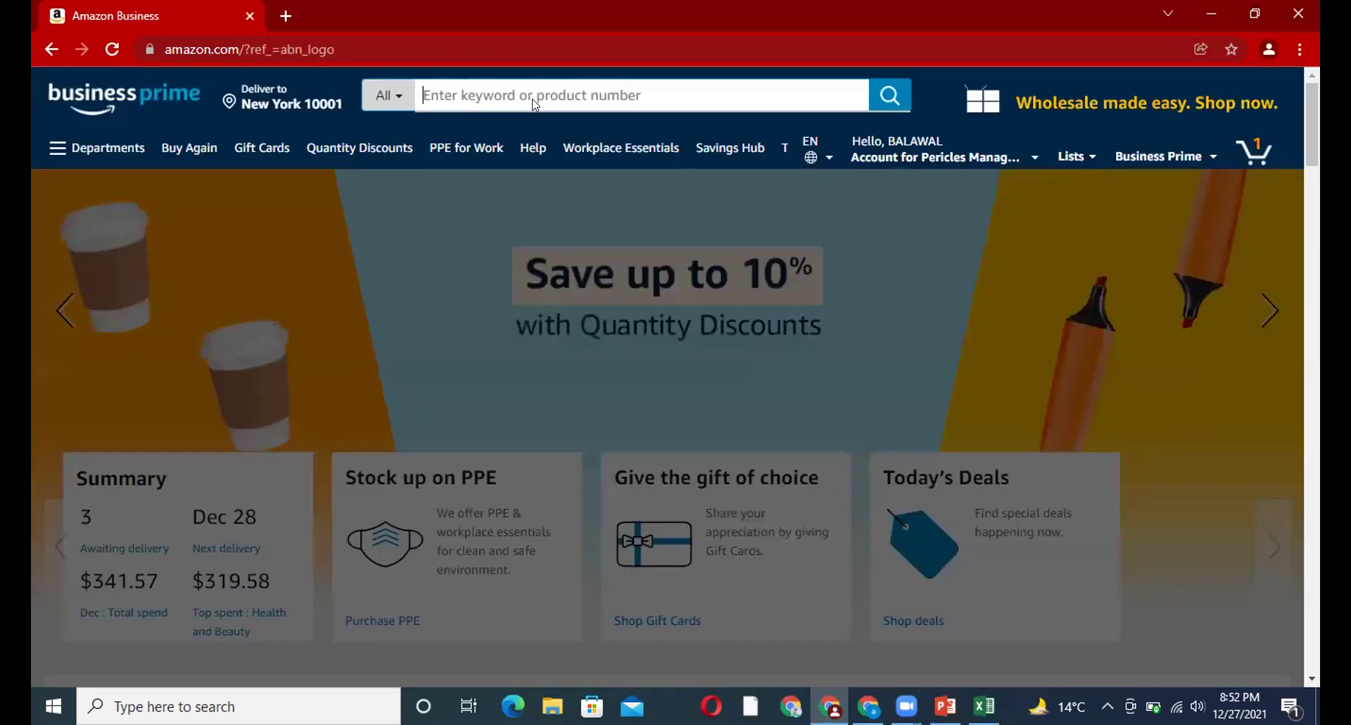
{"action": "key", "text": "ctrl+v"}
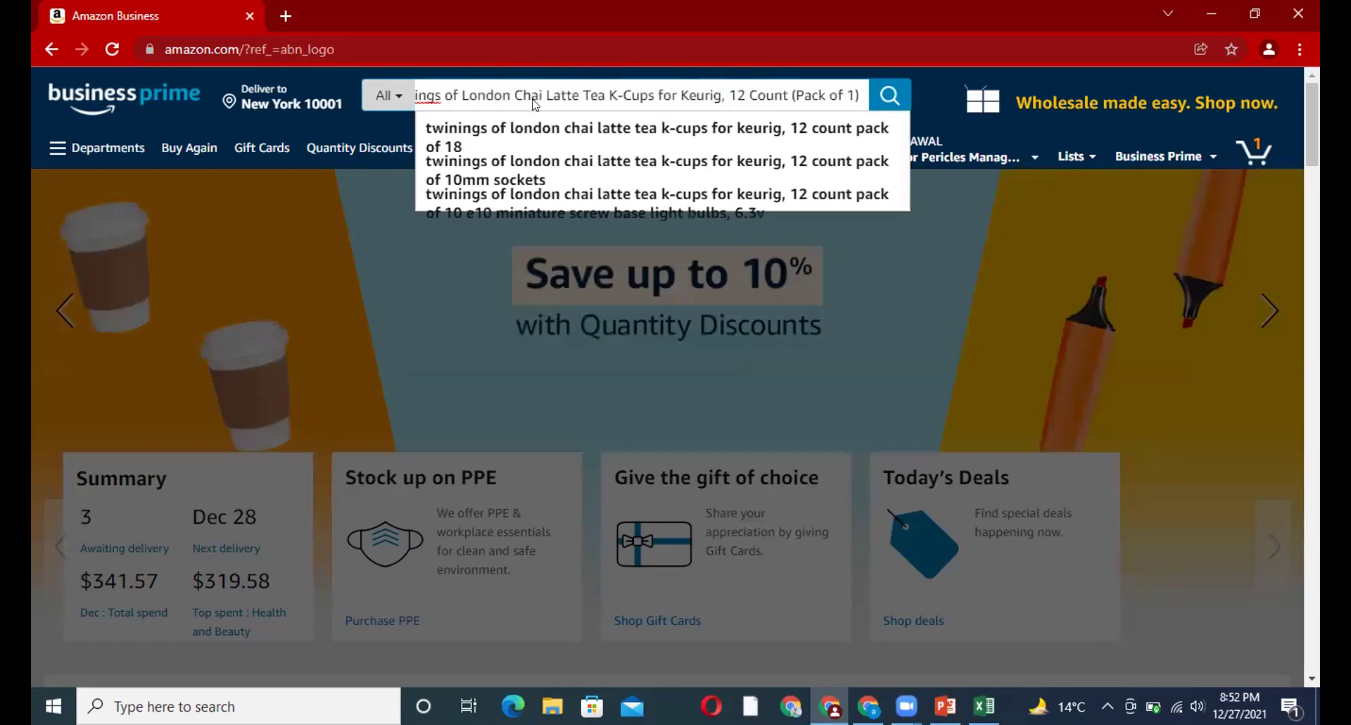
{"action": "key", "text": "Return"}
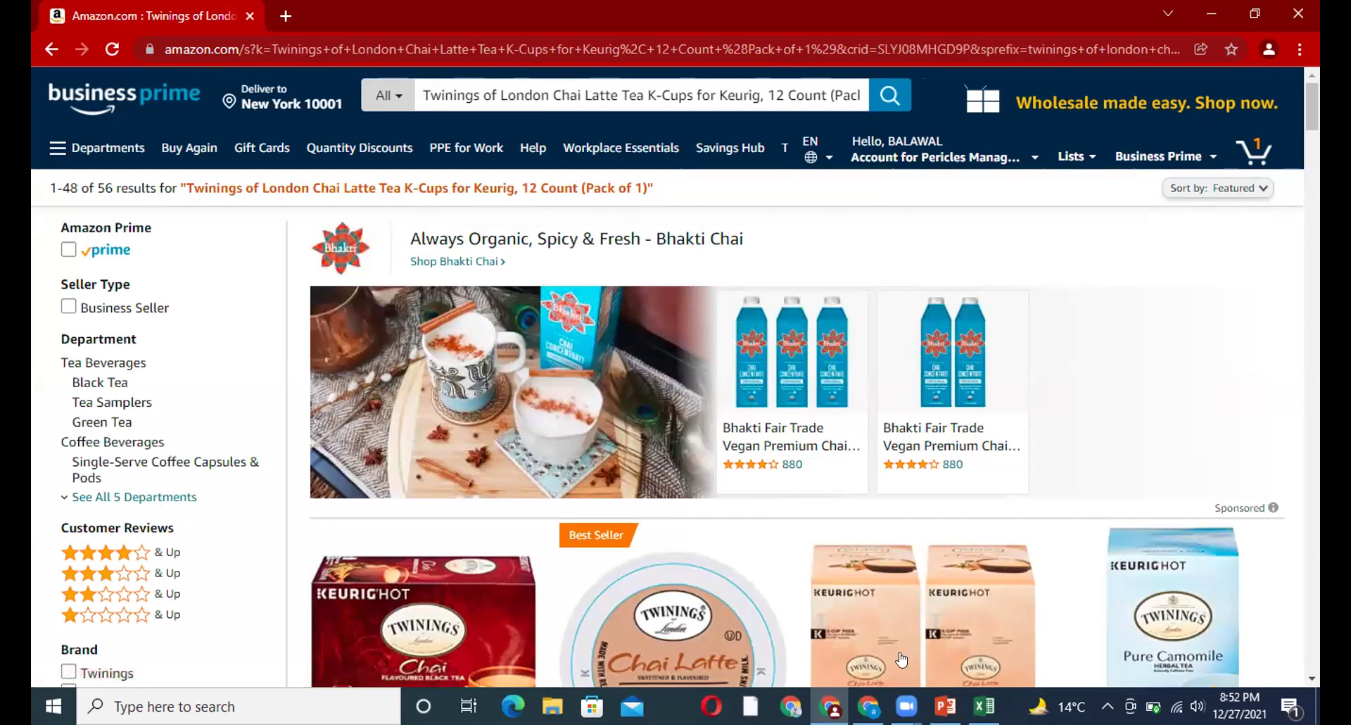
{"action": "scroll", "coordinate": [676, 373], "scroll_direction": "down", "scroll_amount": 10}
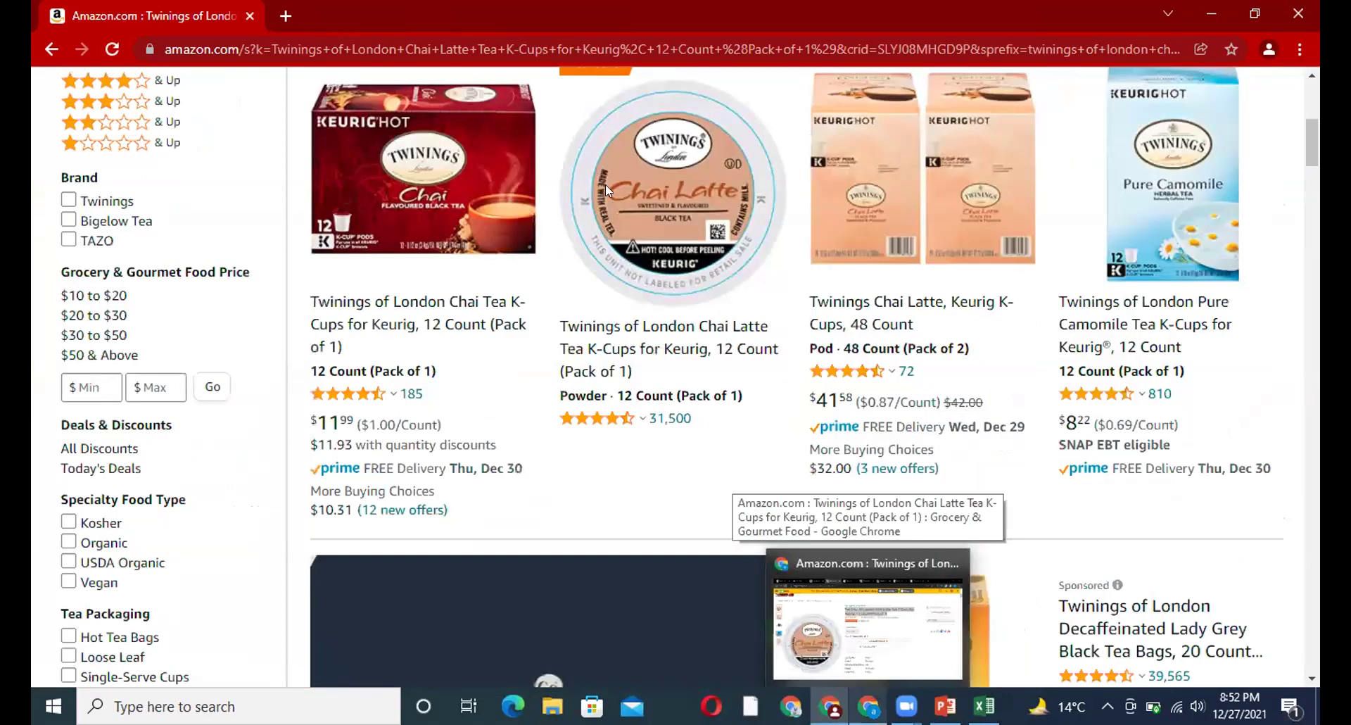
Step: Search Amazon Business for the listing title "Zevia Zero Calorie Cream Soda, 12 Ounce Cans (Pack of 24)" and look through the results
{"action": "key", "text": "alt+Tab"}
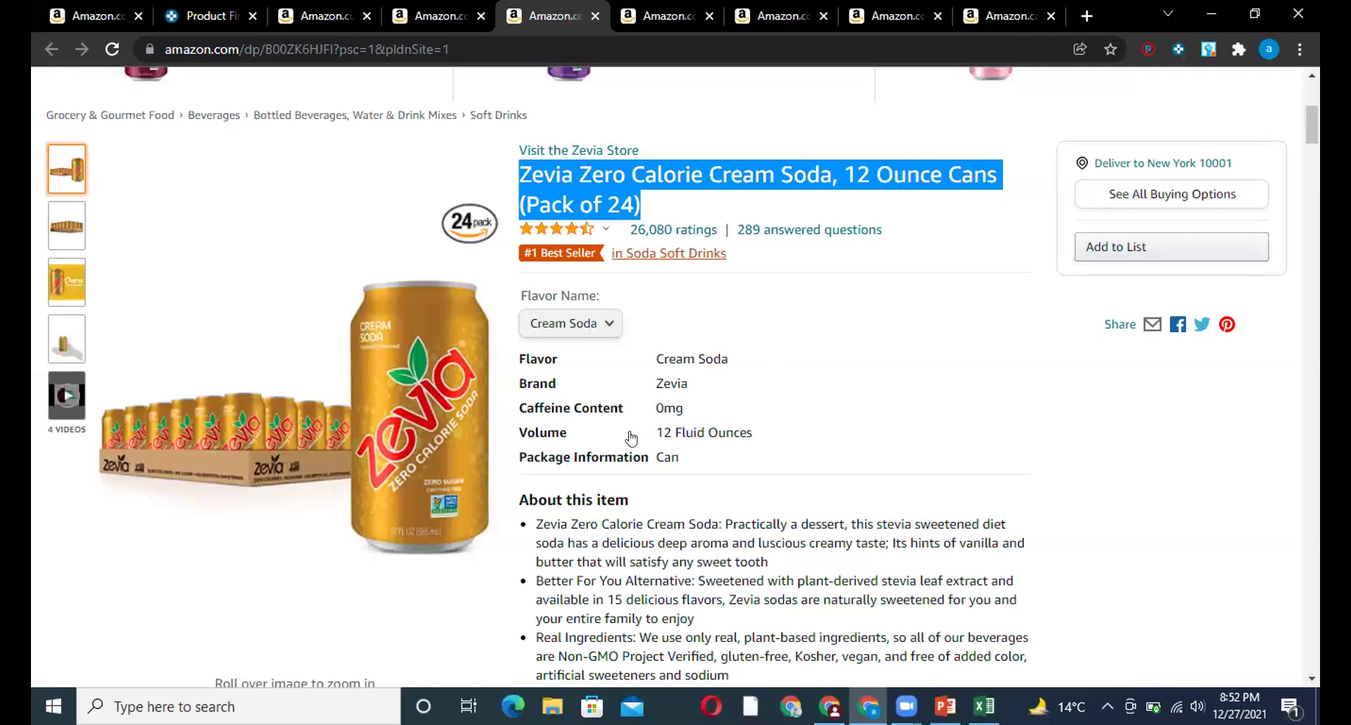
{"action": "key", "text": "alt+Tab"}
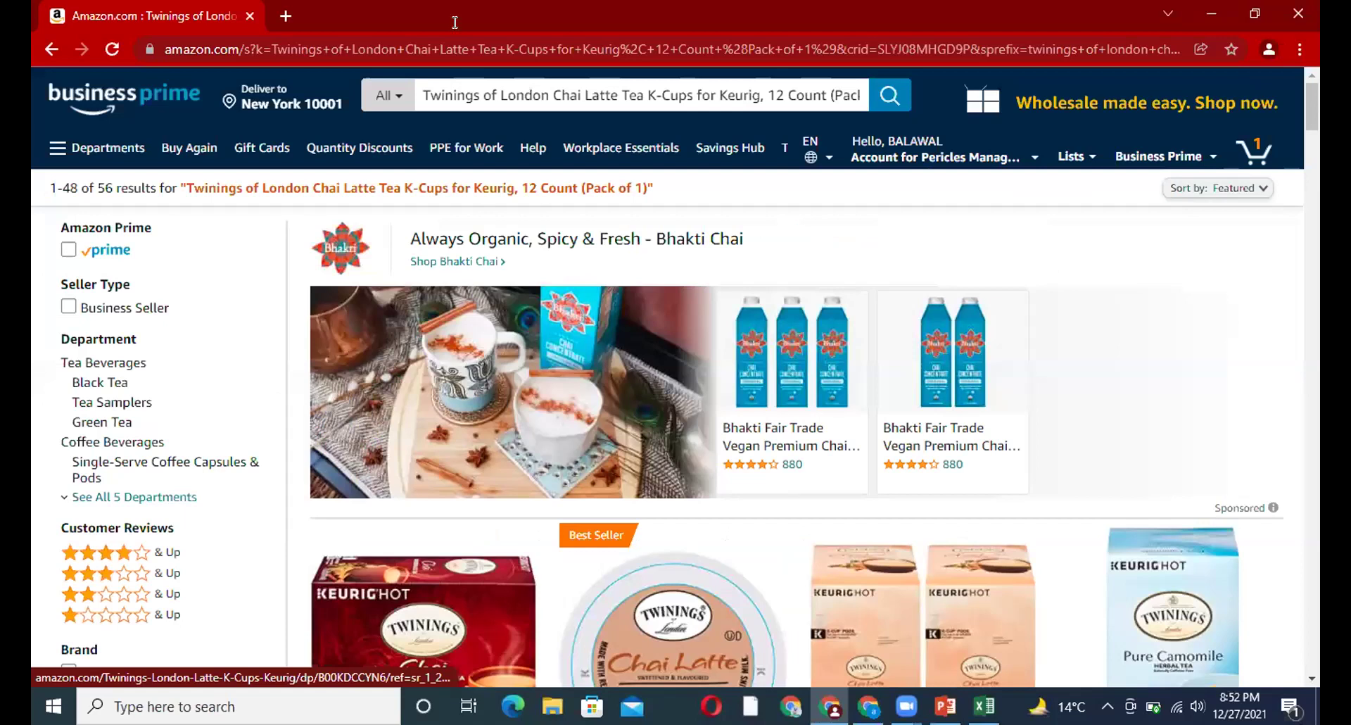
{"action": "key", "text": "alt+Left"}
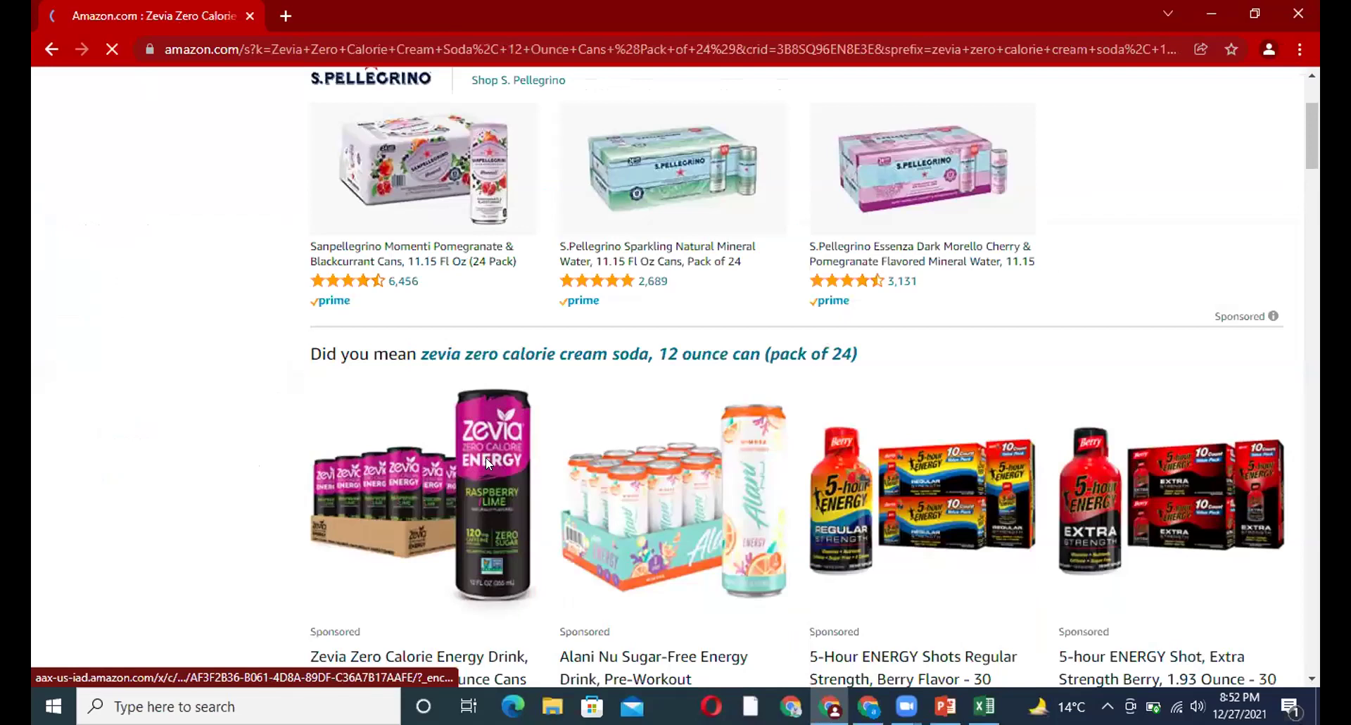
{"action": "key", "text": "alt+Tab"}
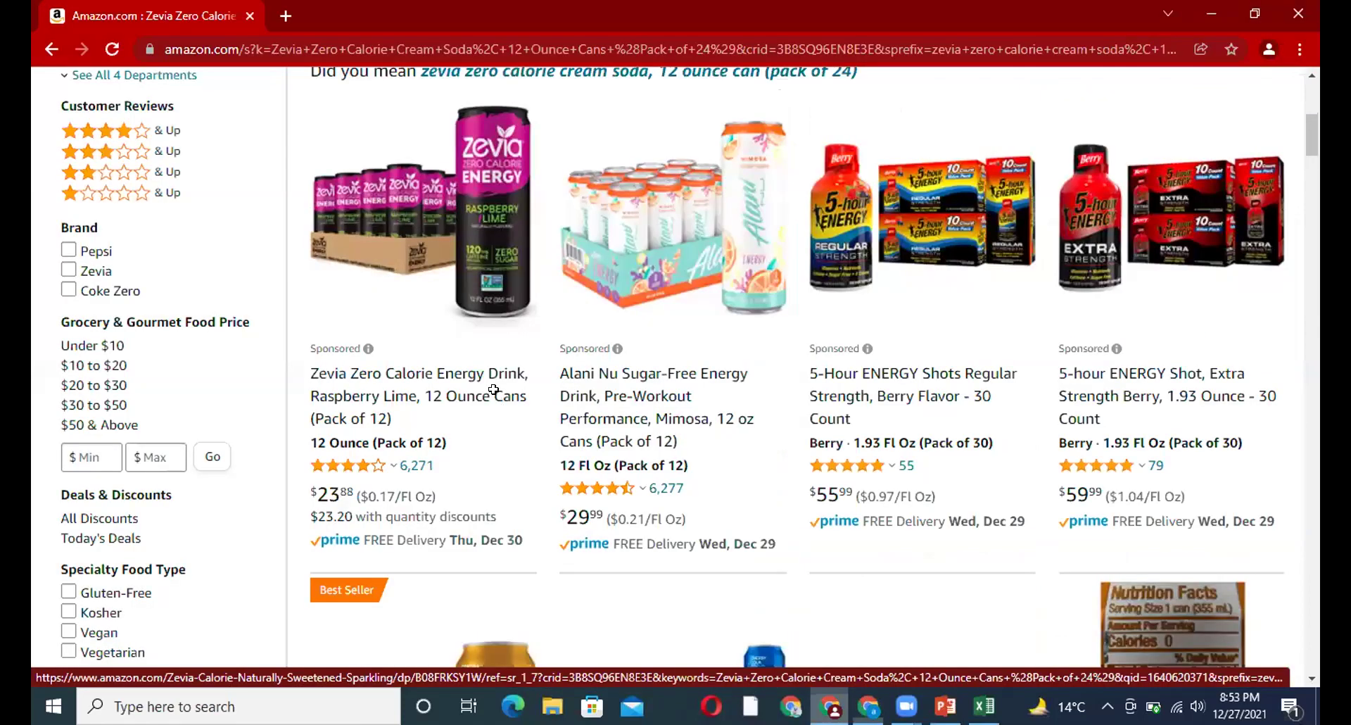
{"action": "scroll", "coordinate": [494, 389], "scroll_direction": "down", "scroll_amount": 5}
Step: Switch to the DS CALCULATION SHEET in Excel and try to enter a sale price of 27.70 in cell F11
{"action": "key", "text": "alt+Tab"}
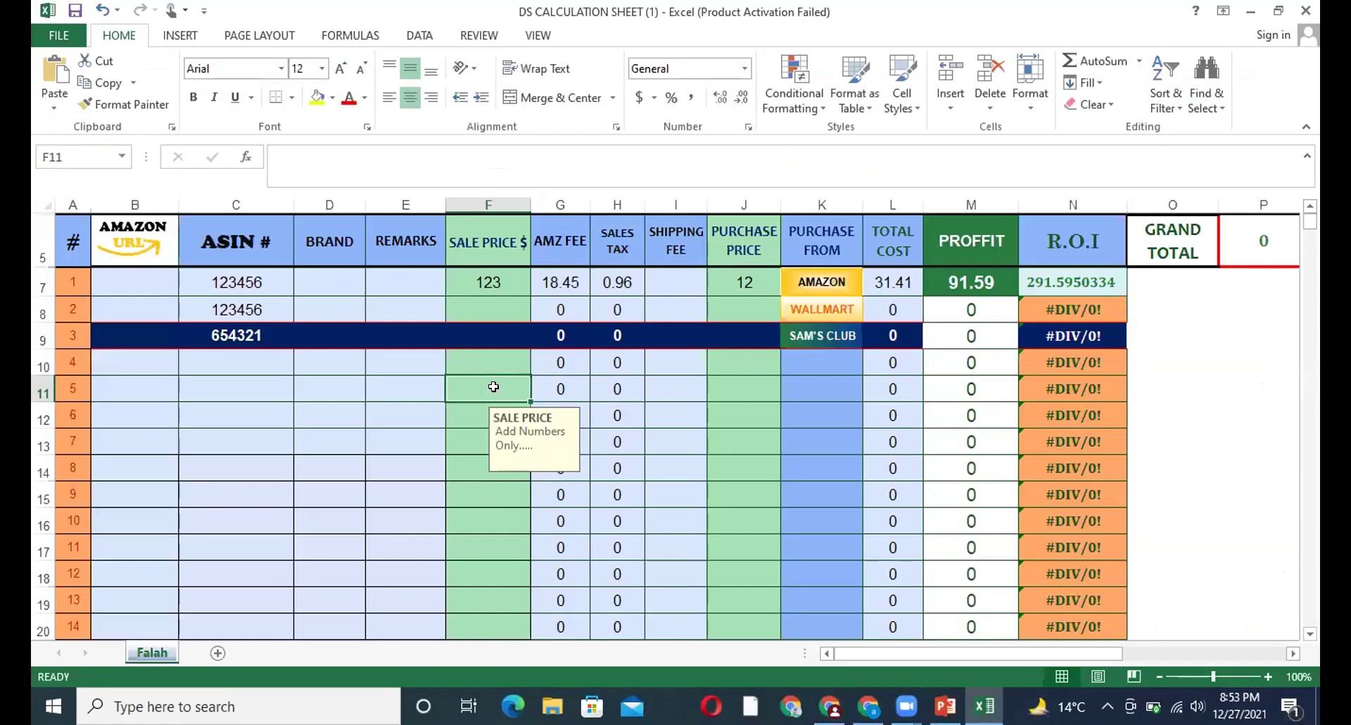
{"action": "type", "text": "27"}
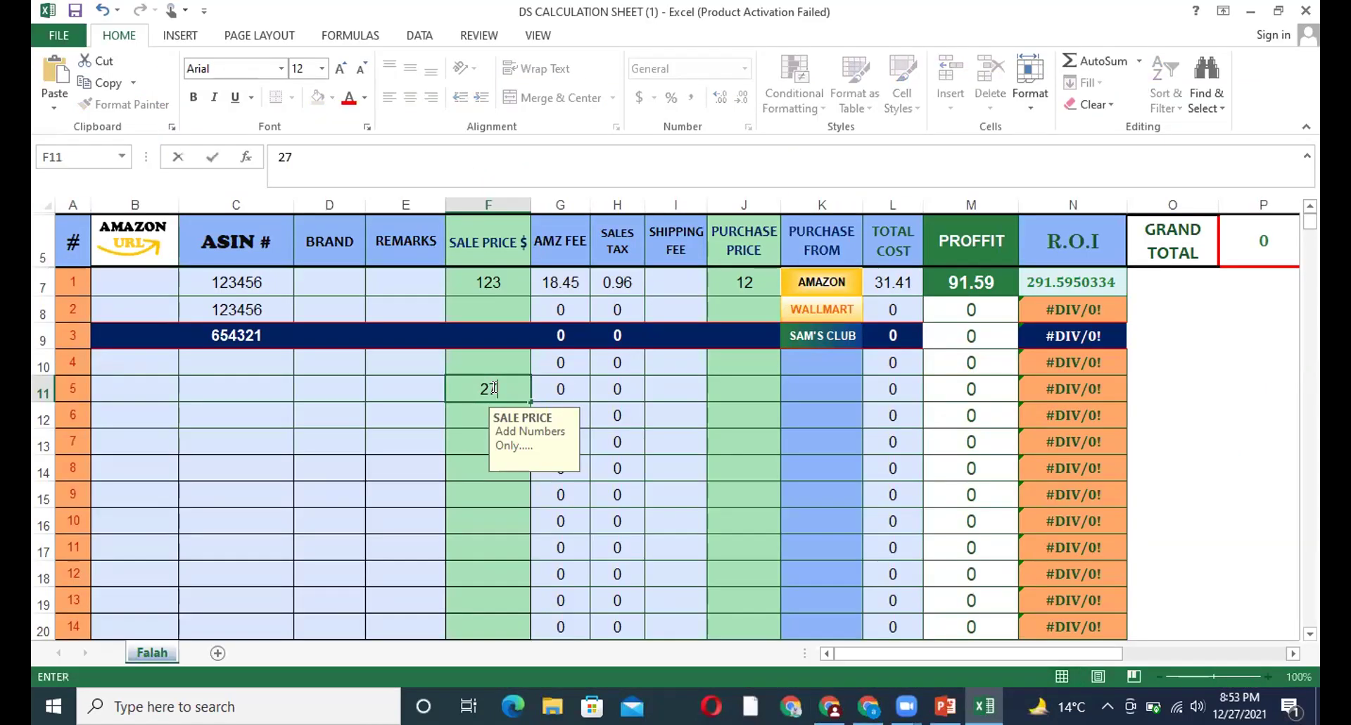
{"action": "type", "text": ".70"}
{"action": "left_click", "coordinate": [451, 402]}
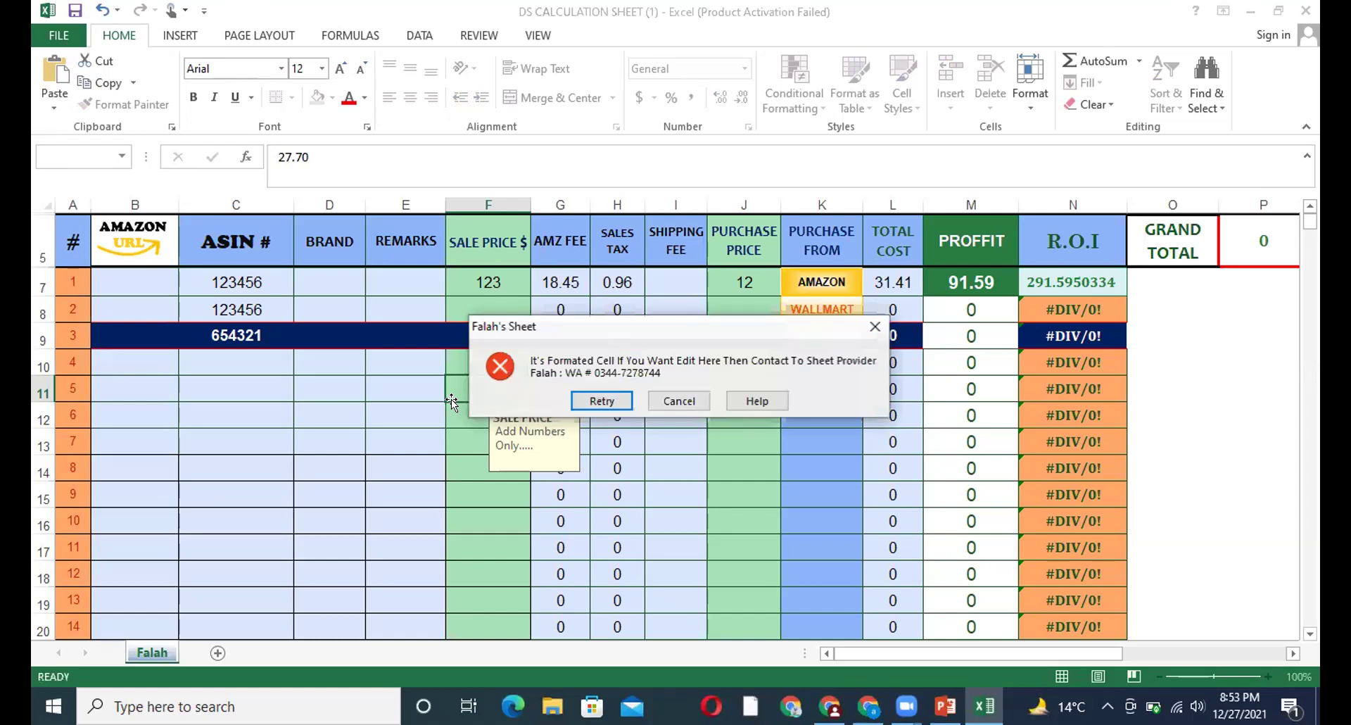
{"action": "key", "text": "Return"}
{"action": "type", "text": "2"}
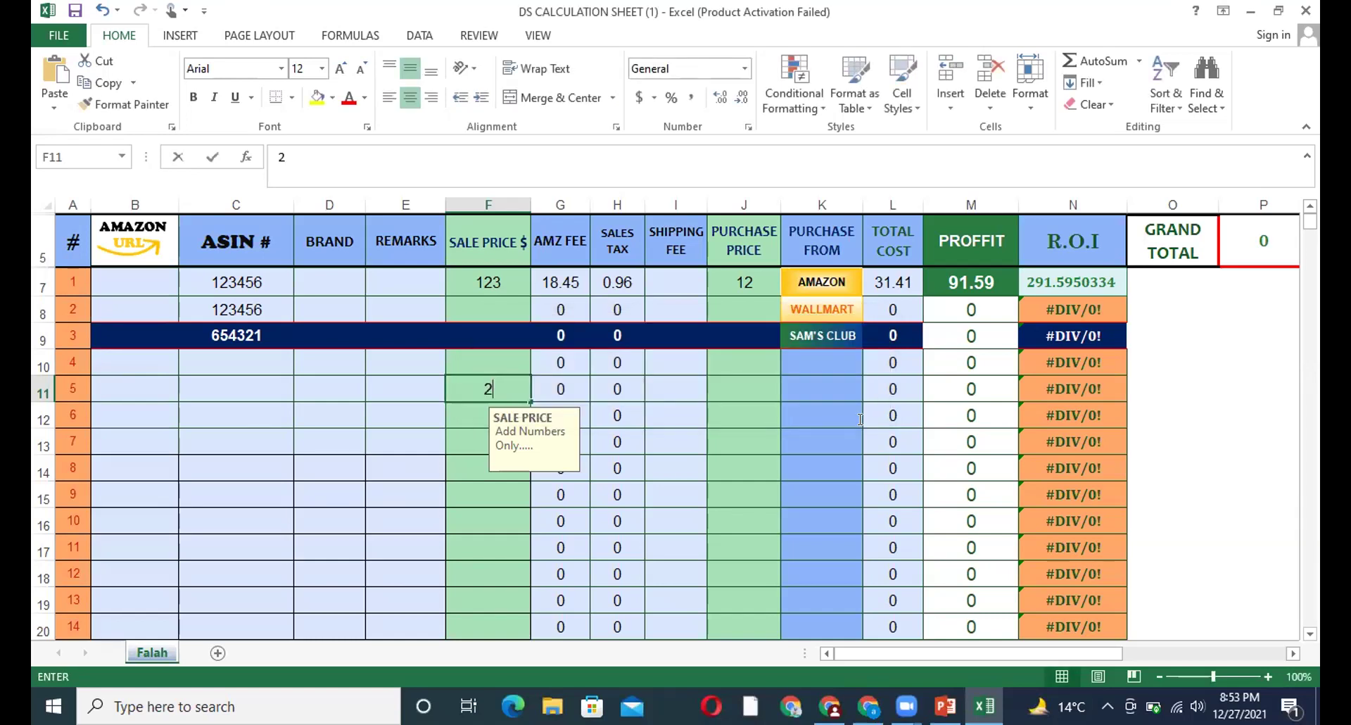
{"action": "type", "text": "7.70"}
{"action": "key", "text": "Return"}
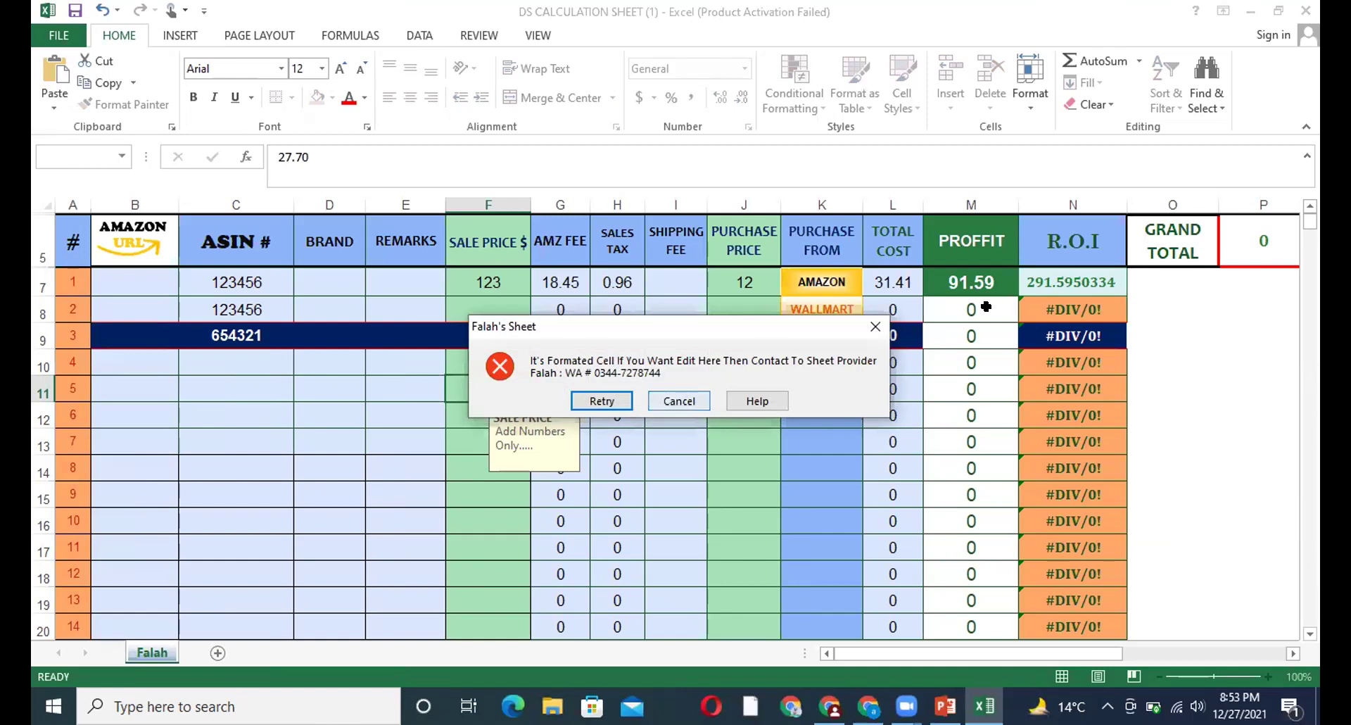
{"action": "key", "text": "Escape"}
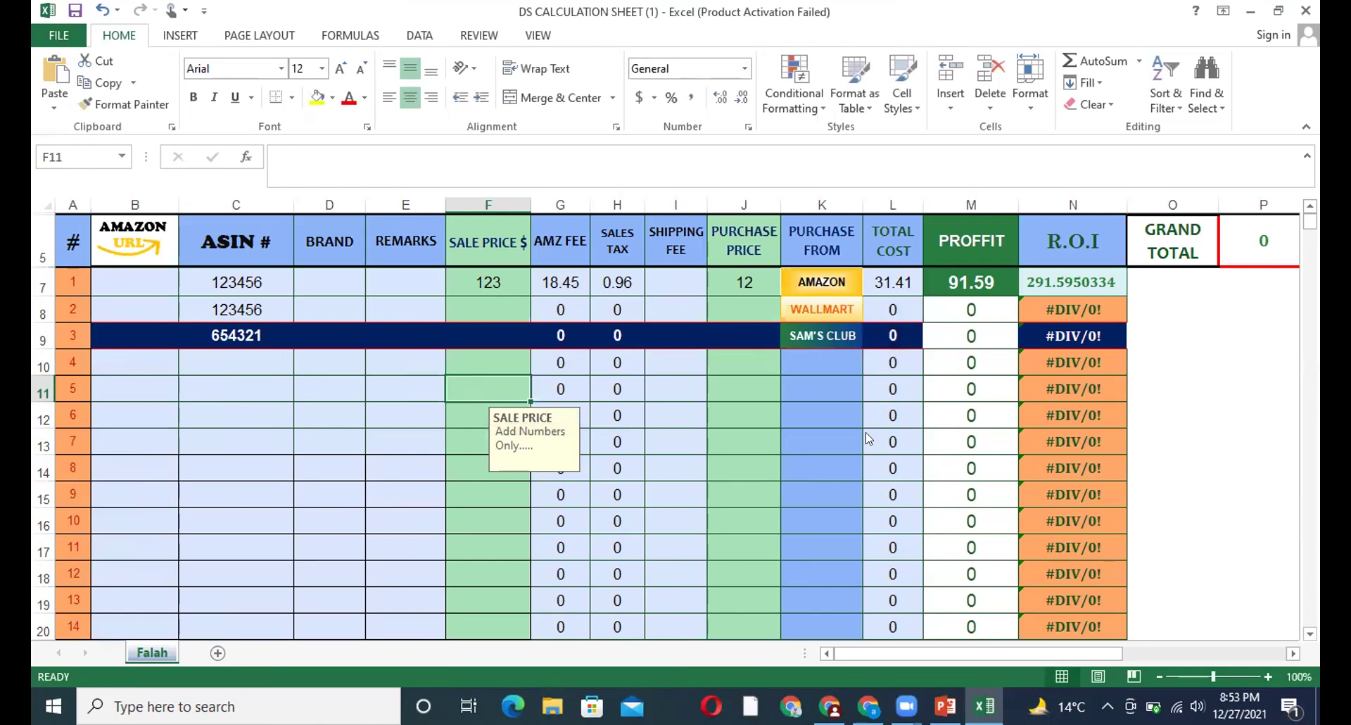
{"action": "key", "text": "BackSpace"}
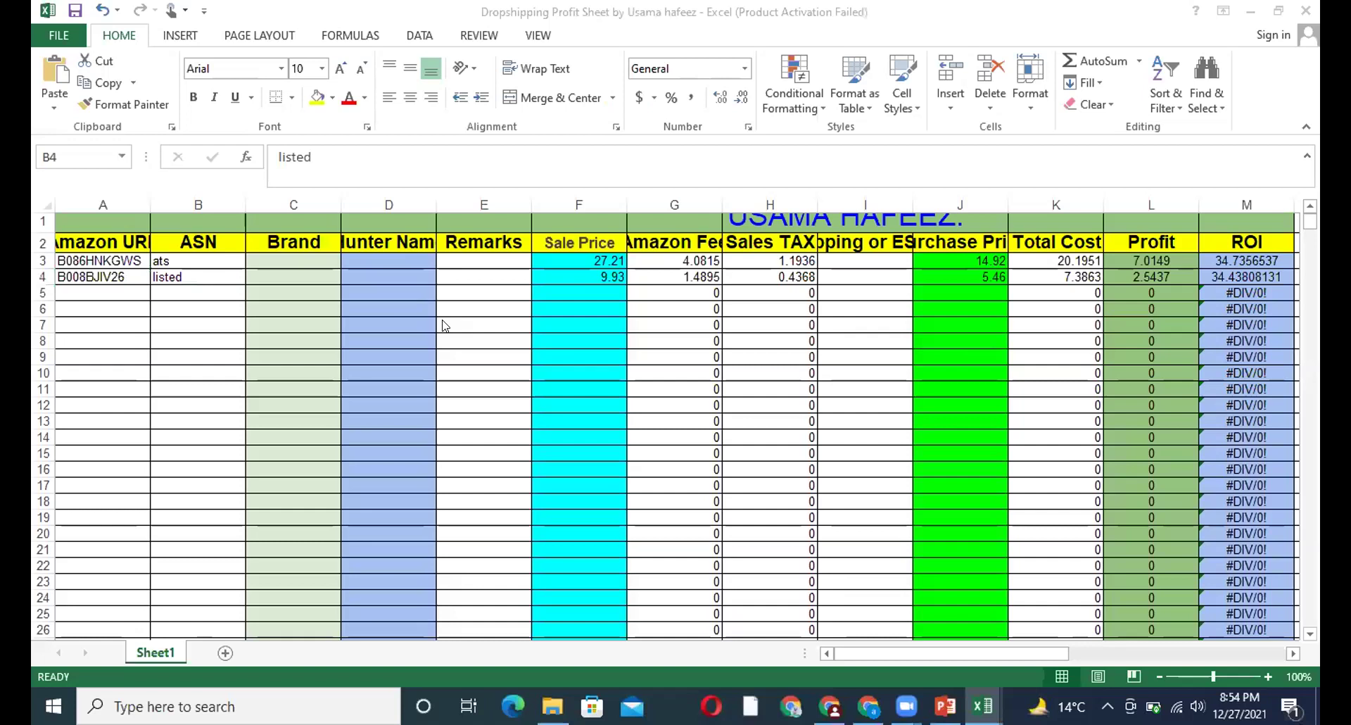
Step: In row 8 of the Dropshipping Profit Sheet, enter sale price 27.70 and purchase price 20, and clear the sales tax
{"action": "left_click", "coordinate": [591, 339]}
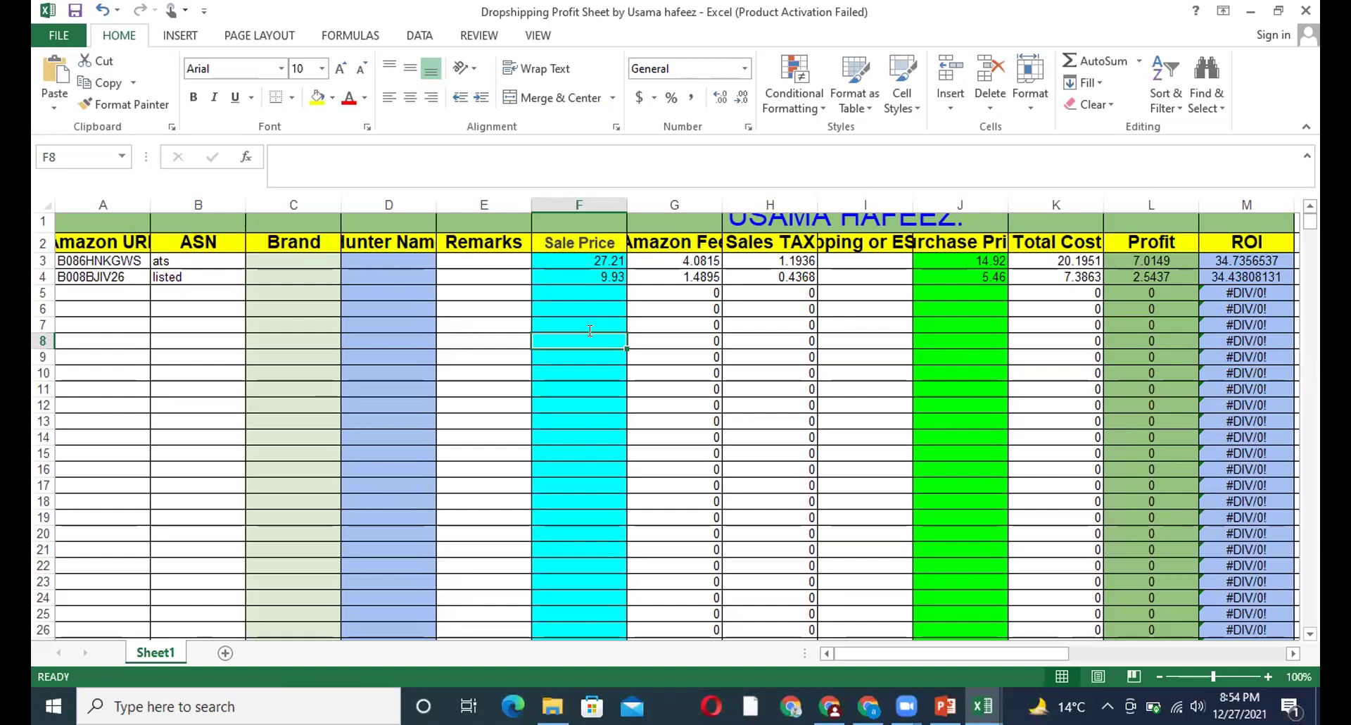
{"action": "type", "text": "27"}
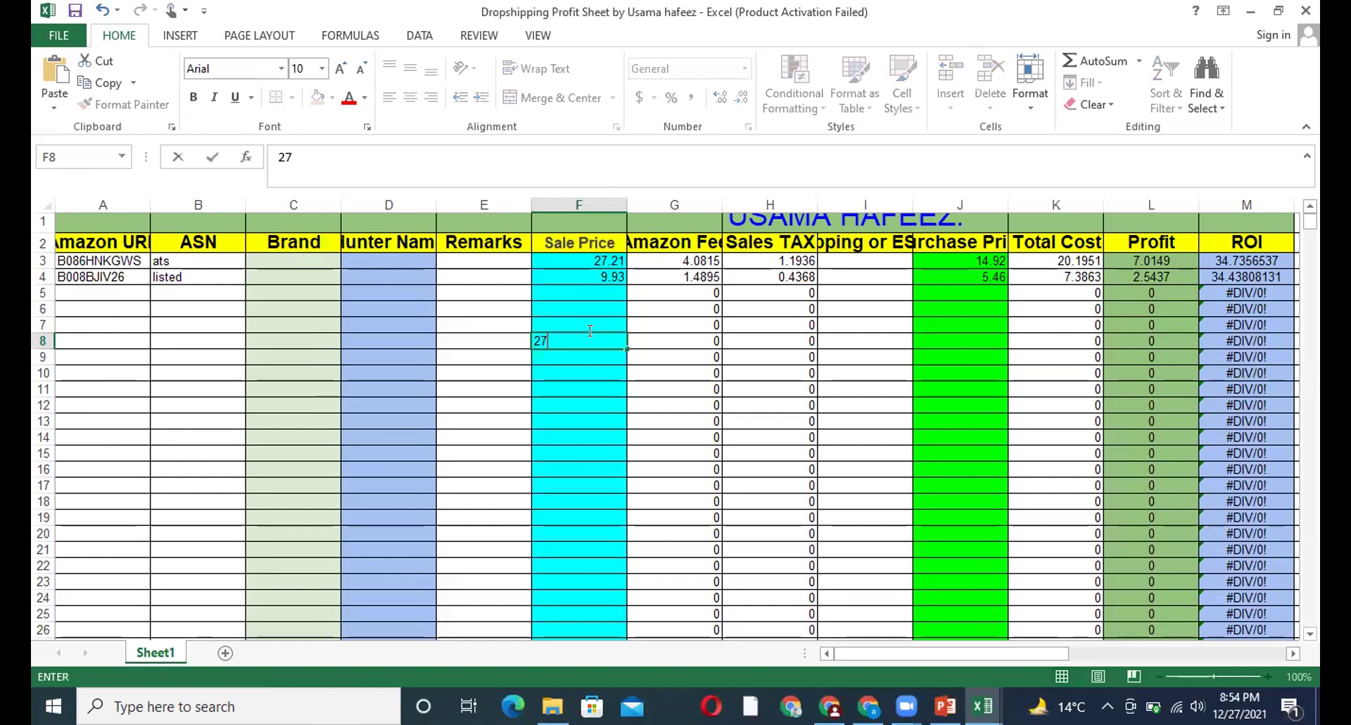
{"action": "type", "text": ".7"}
{"action": "type", "text": "0"}
{"action": "left_click", "coordinate": [965, 339]}
{"action": "type", "text": "20"}
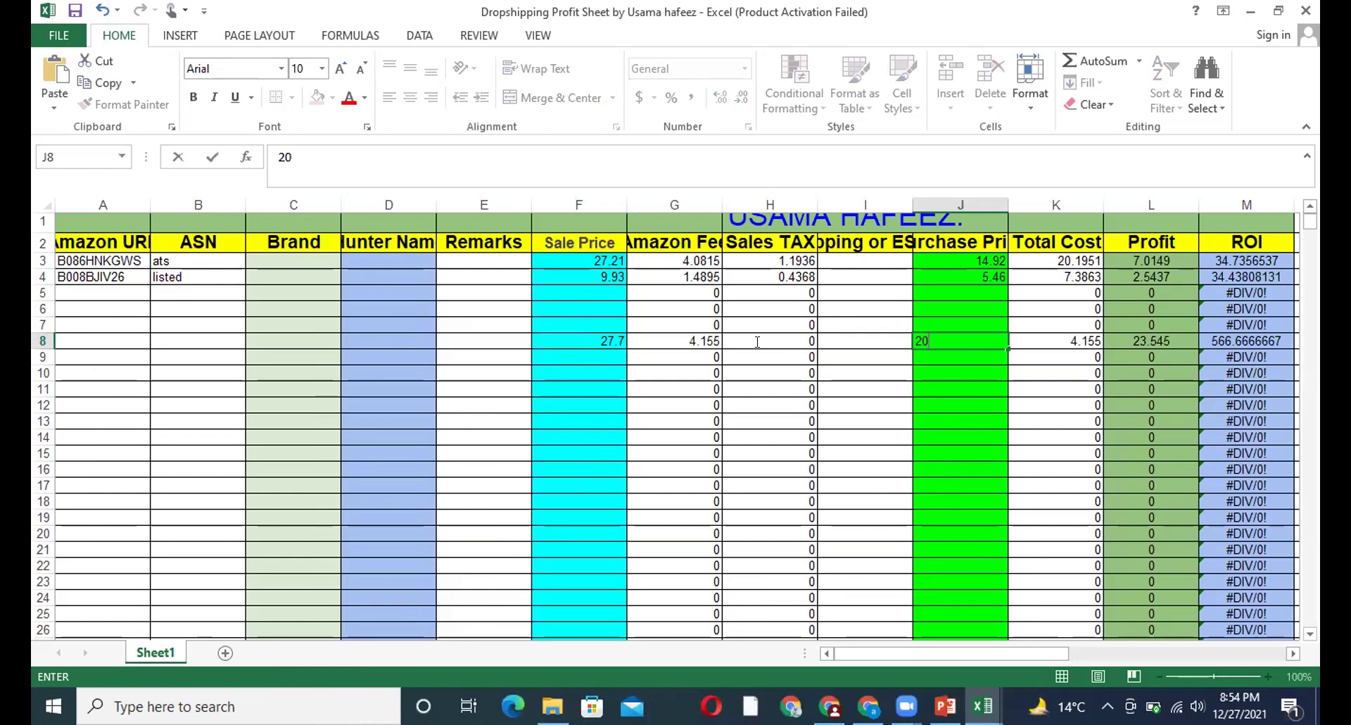
{"action": "left_click", "coordinate": [770, 452]}
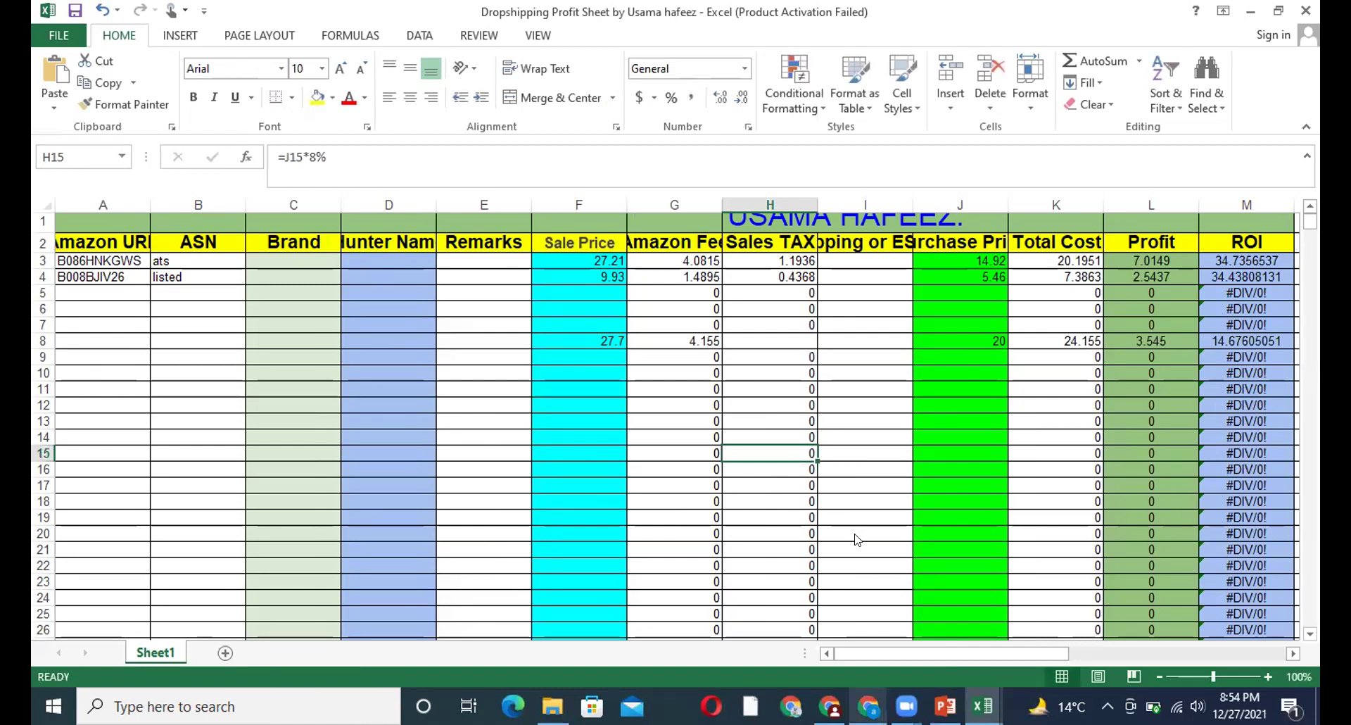
Step: Return to the Amazon listings and check the seller offers for the Zevia Cream Soda and The Original Donut Shop Vanilla Latte K-Cups
{"action": "key", "text": "alt+Tab"}
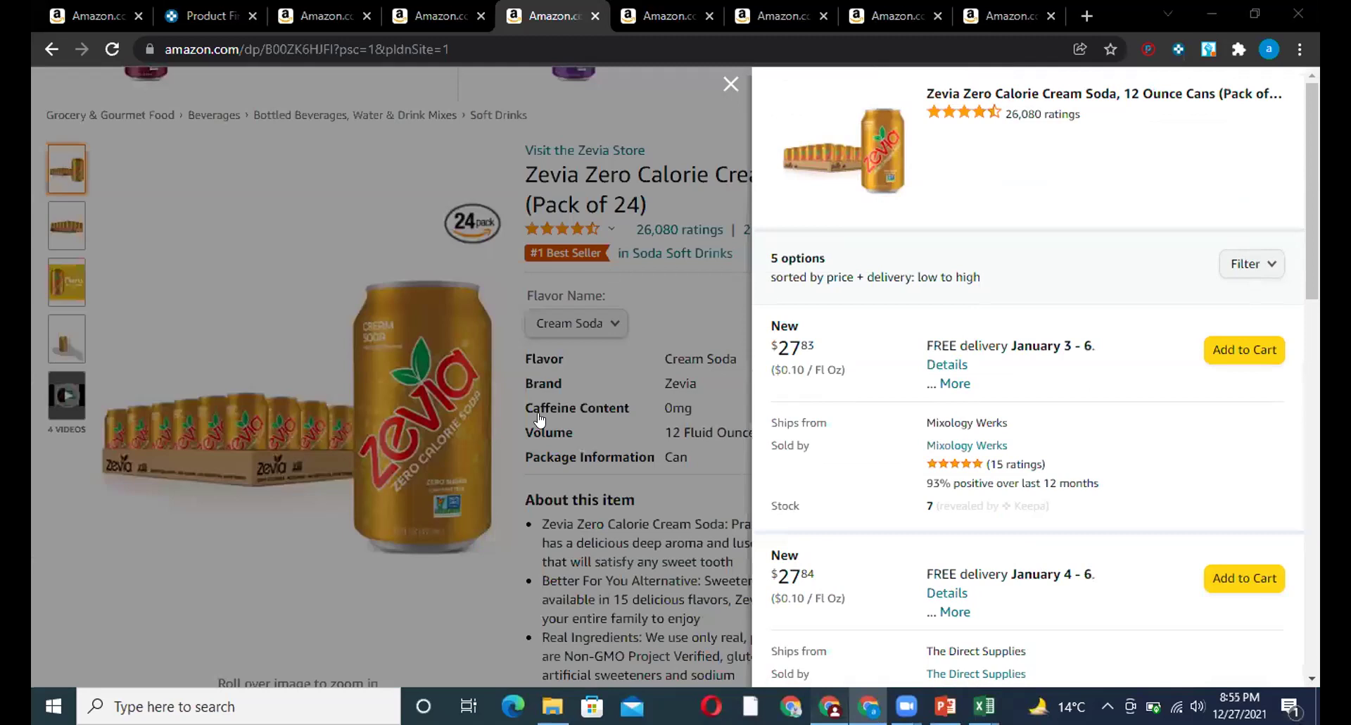
{"action": "key", "text": "alt+Tab"}
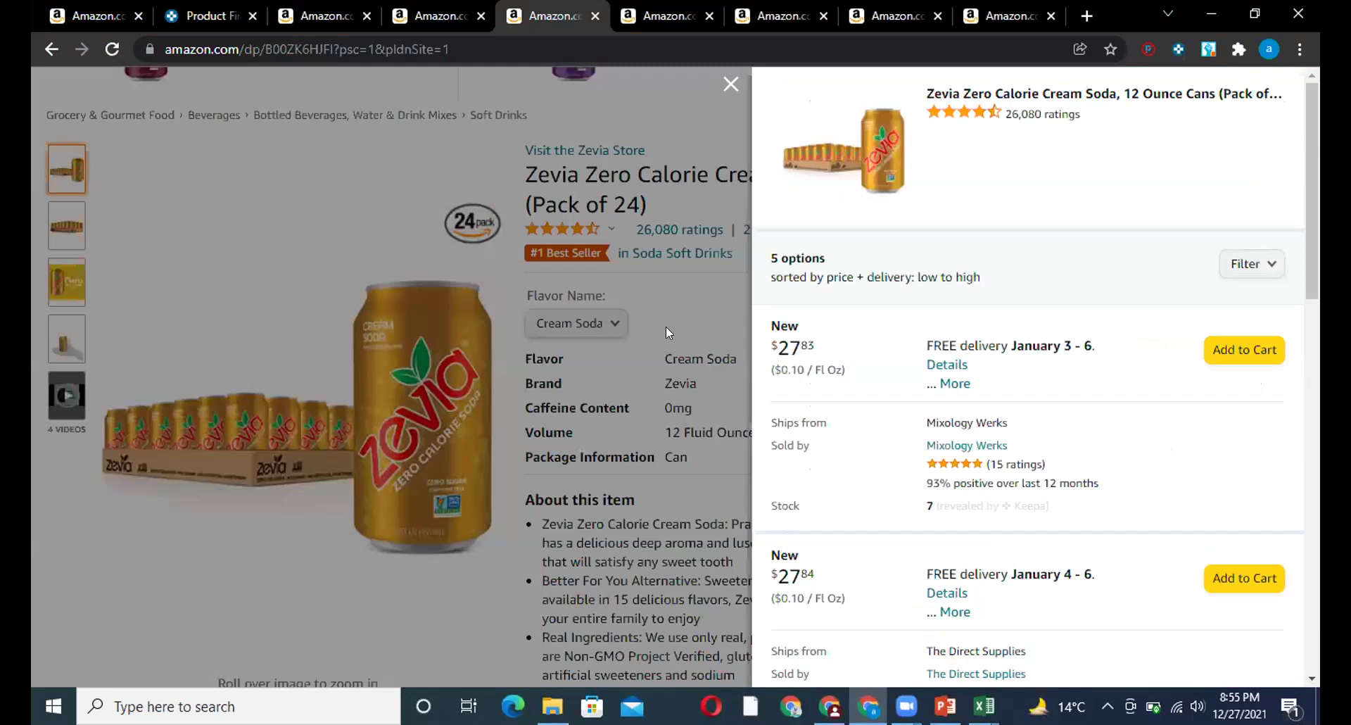
{"action": "key", "text": "ctrl+Tab"}
{"action": "key", "text": "ctrl+Tab"}
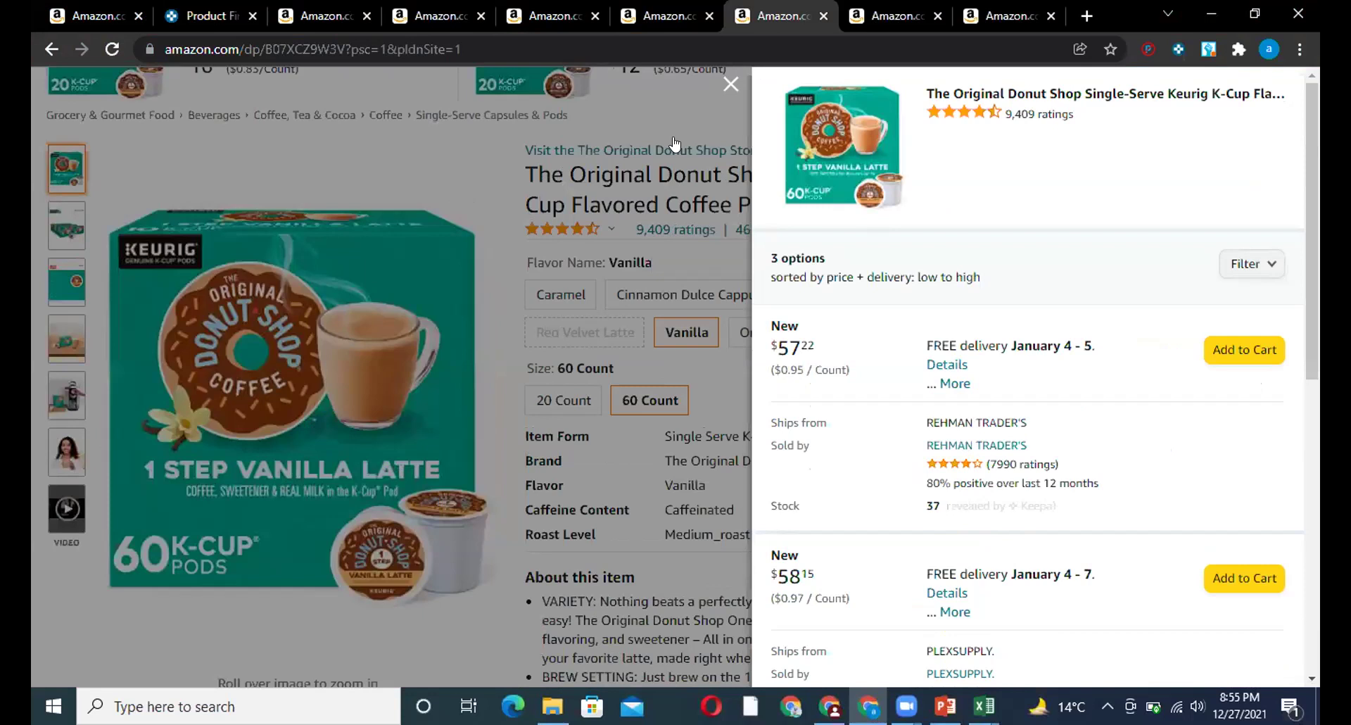
Step: Search Amazon Business for the listing title of The Original Donut Shop K-Cup pods, Vanilla Latte, 60 Count, and review the results
{"action": "left_click", "coordinate": [716, 82]}
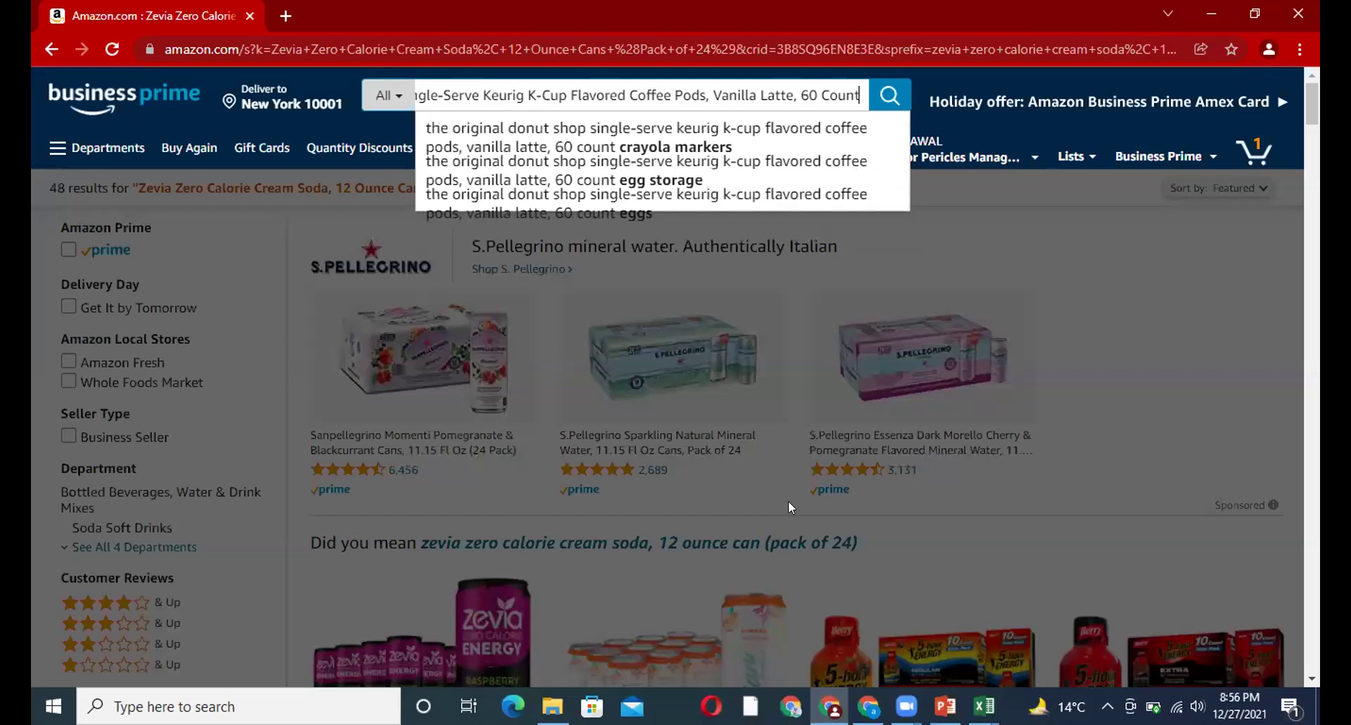
{"action": "key", "text": "alt+Tab"}
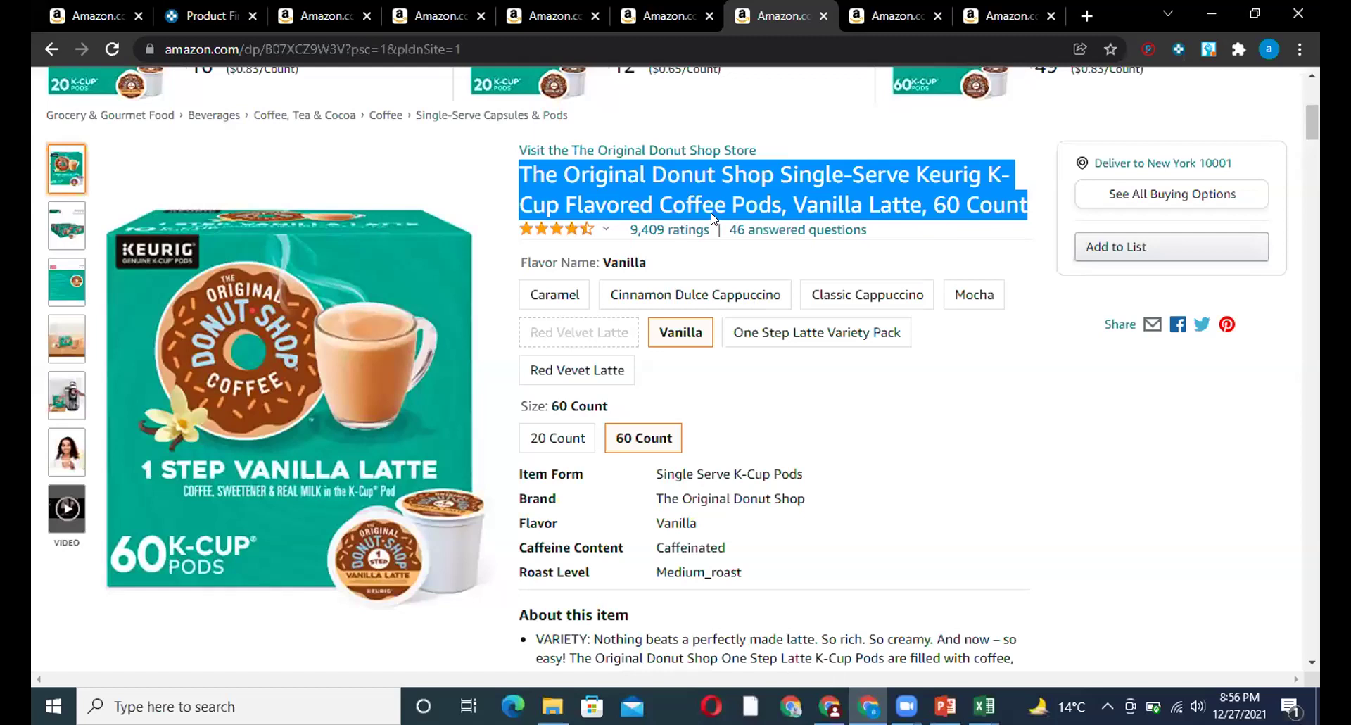
{"action": "key", "text": "alt+Tab"}
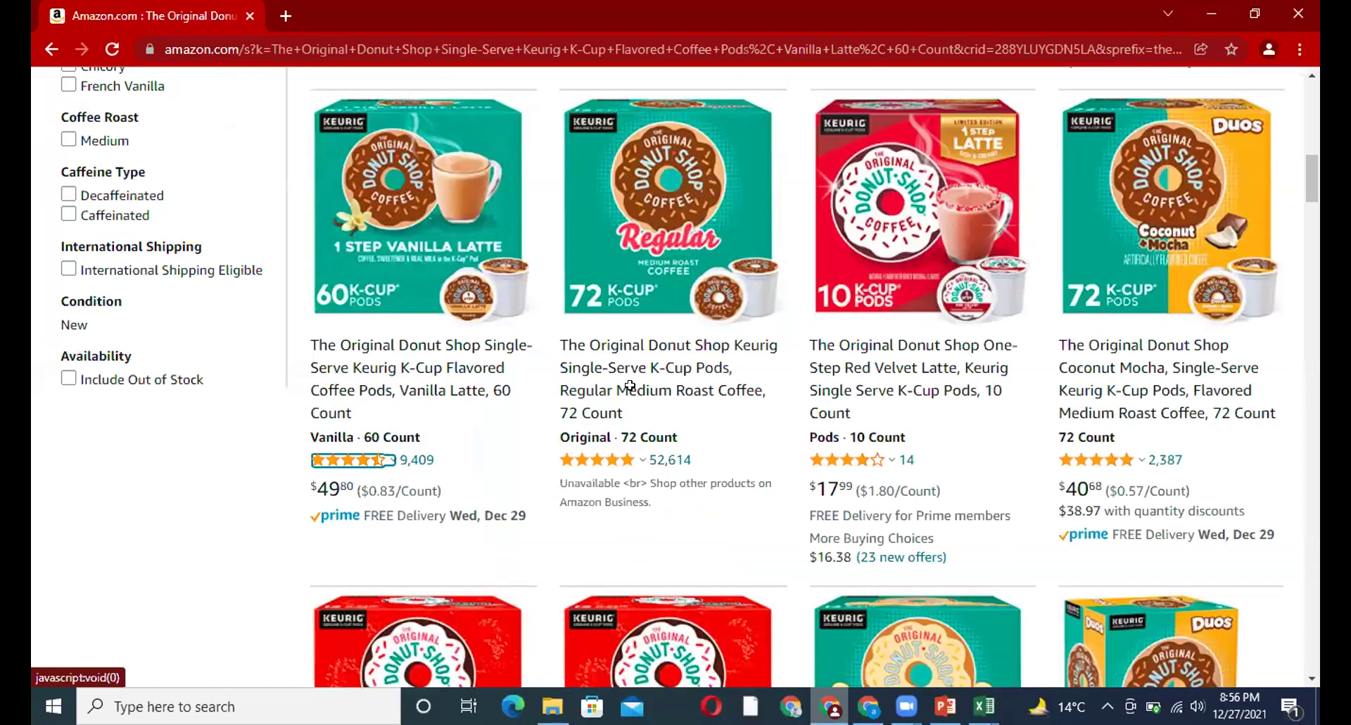
Step: Switch to the Excel profit sheet and, in row 12, enter sale price 57.50 and purchase price 49.88, and clear the sales tax
{"action": "key", "text": "alt+Tab"}
{"action": "type", "text": "57.50"}
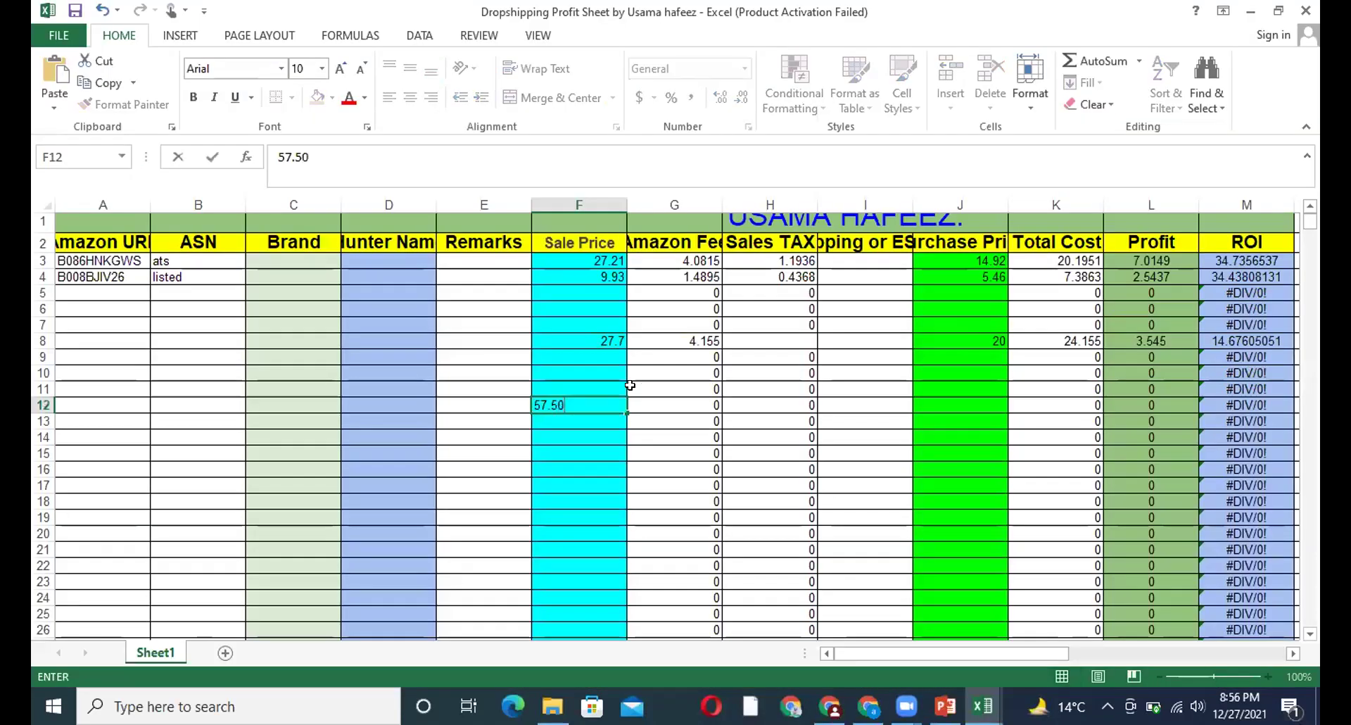
{"action": "left_click", "coordinate": [976, 403]}
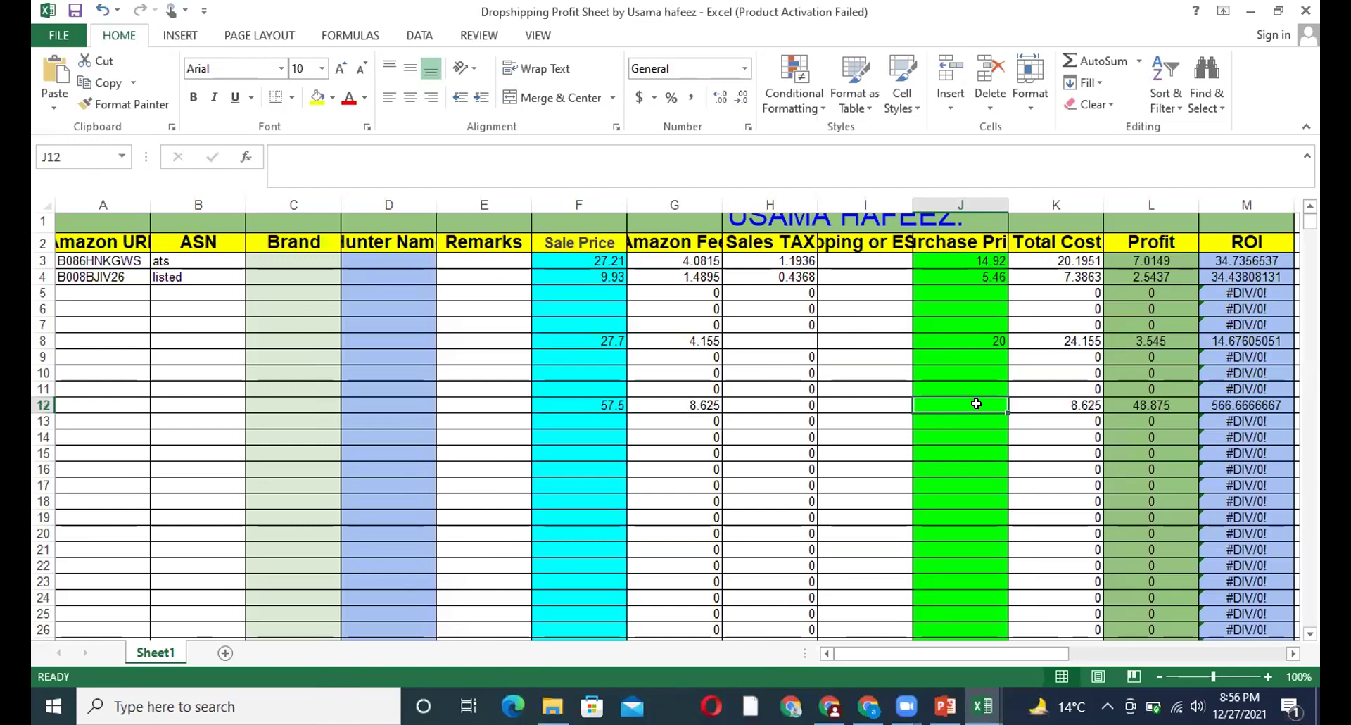
{"action": "type", "text": "49.88"}
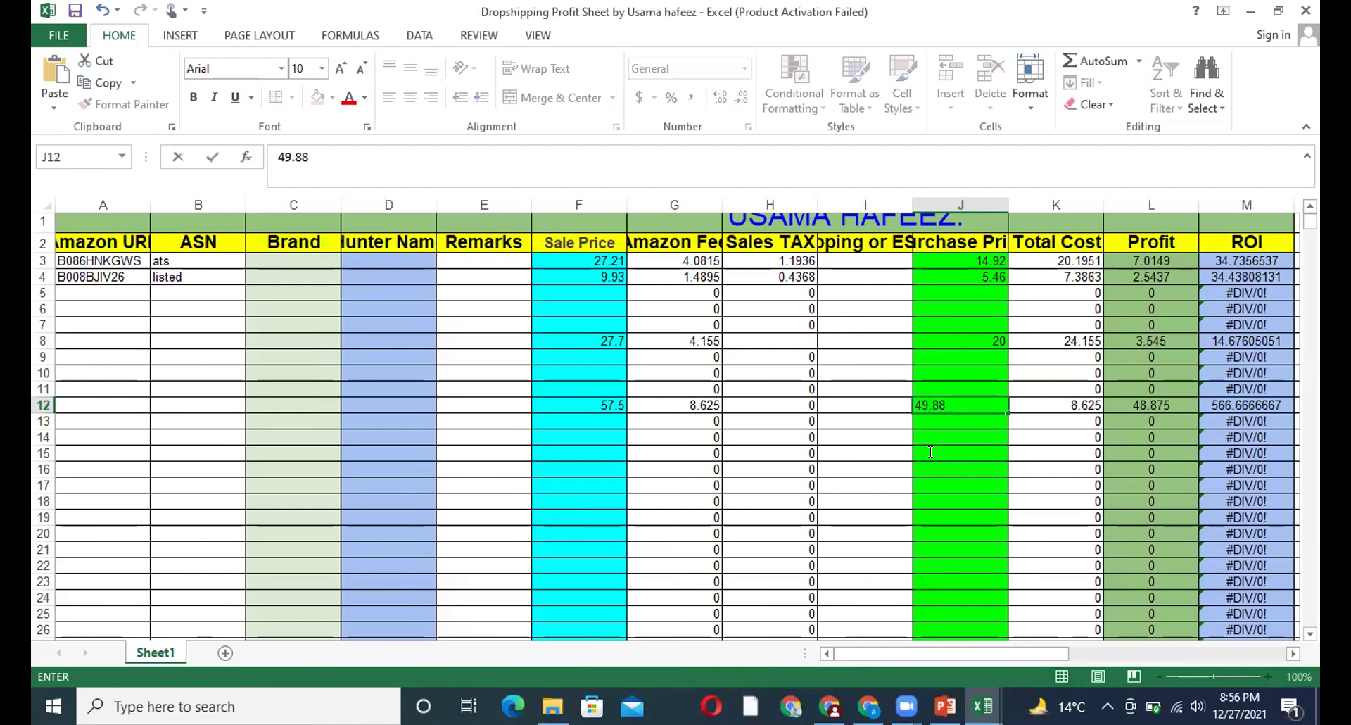
{"action": "double_click", "coordinate": [779, 403]}
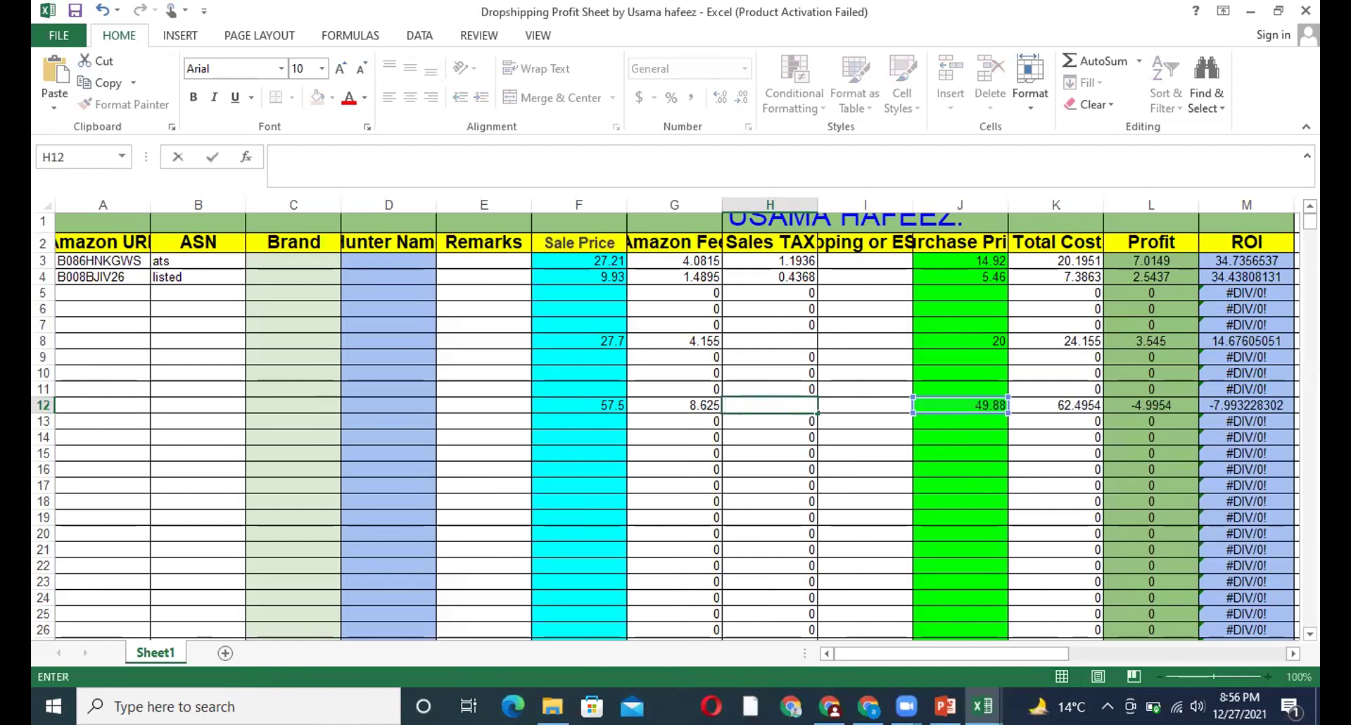
{"action": "key", "text": "Return"}
{"action": "key", "text": "Down"}
{"action": "key", "text": "Down"}
{"action": "key", "text": "Down"}
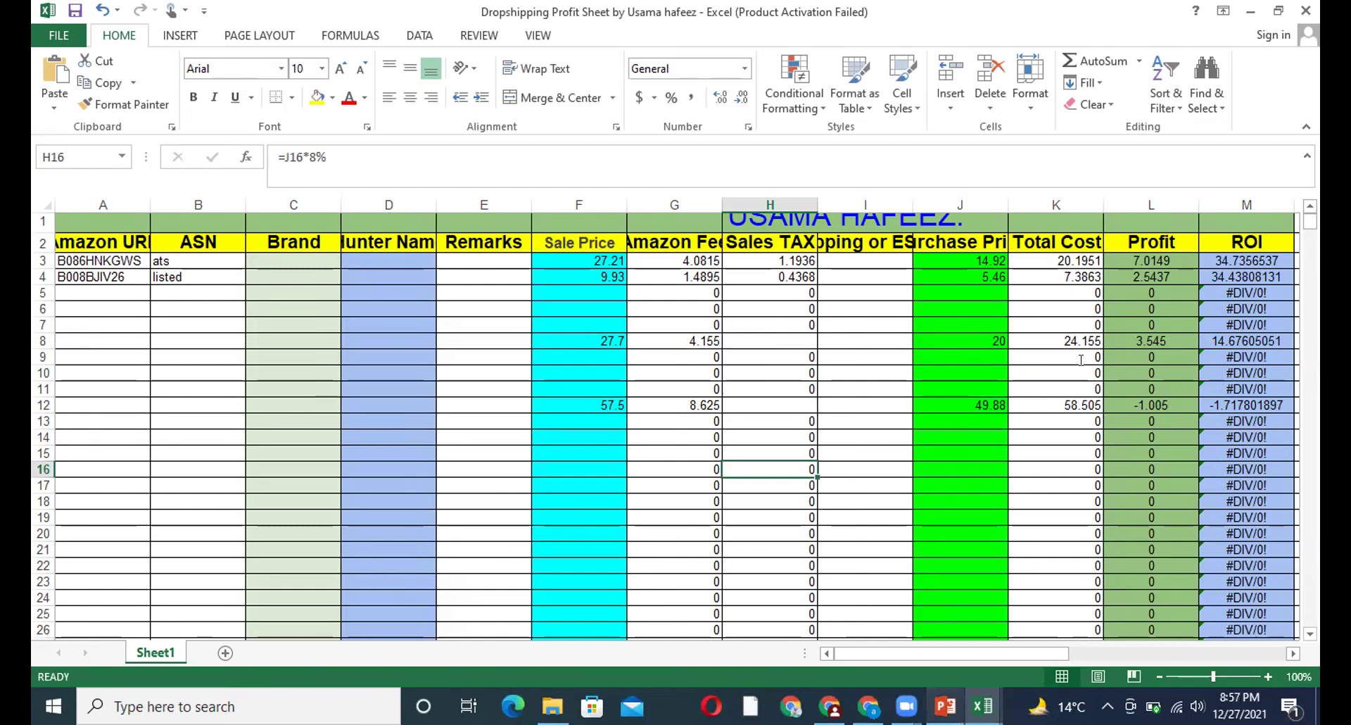
Step: Switch to the Horizon Organic Chocolate Lowfat Milk listing on Amazon and search for its title on Amazon Business
{"action": "key", "text": "alt+Tab"}
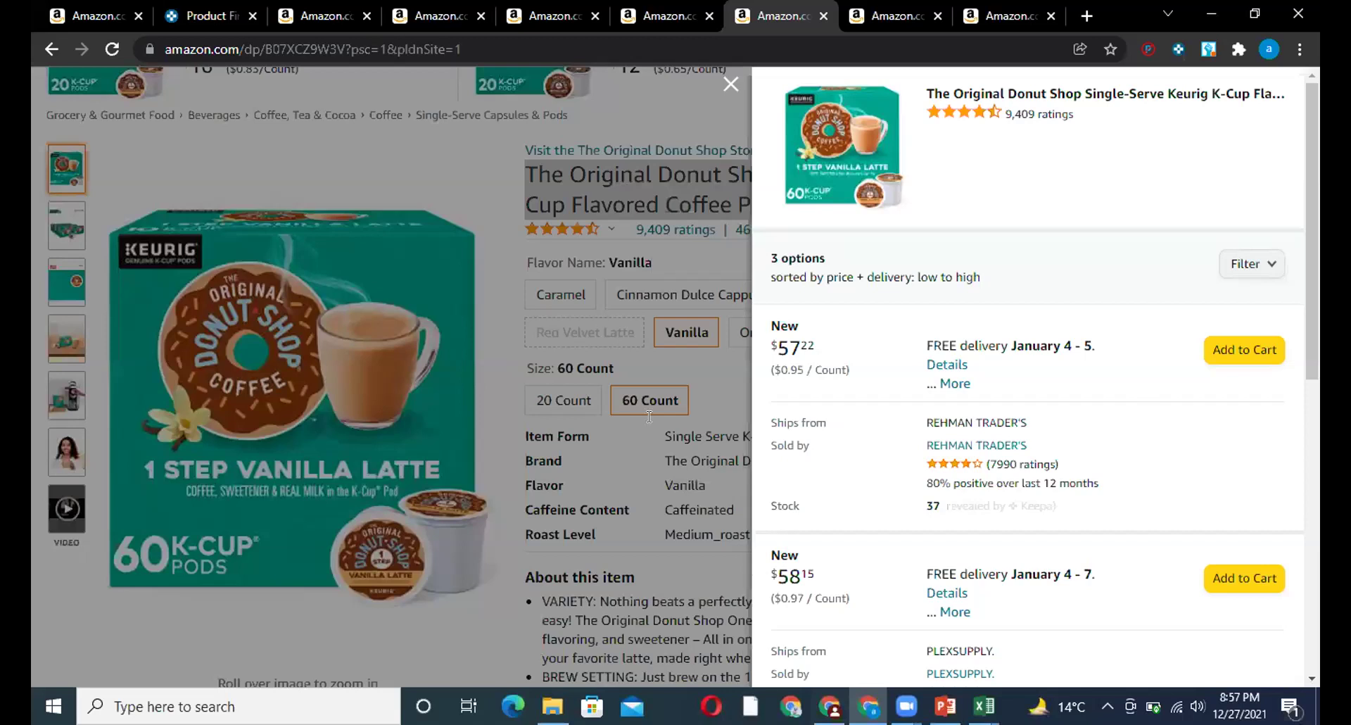
{"action": "key", "text": "ctrl+9"}
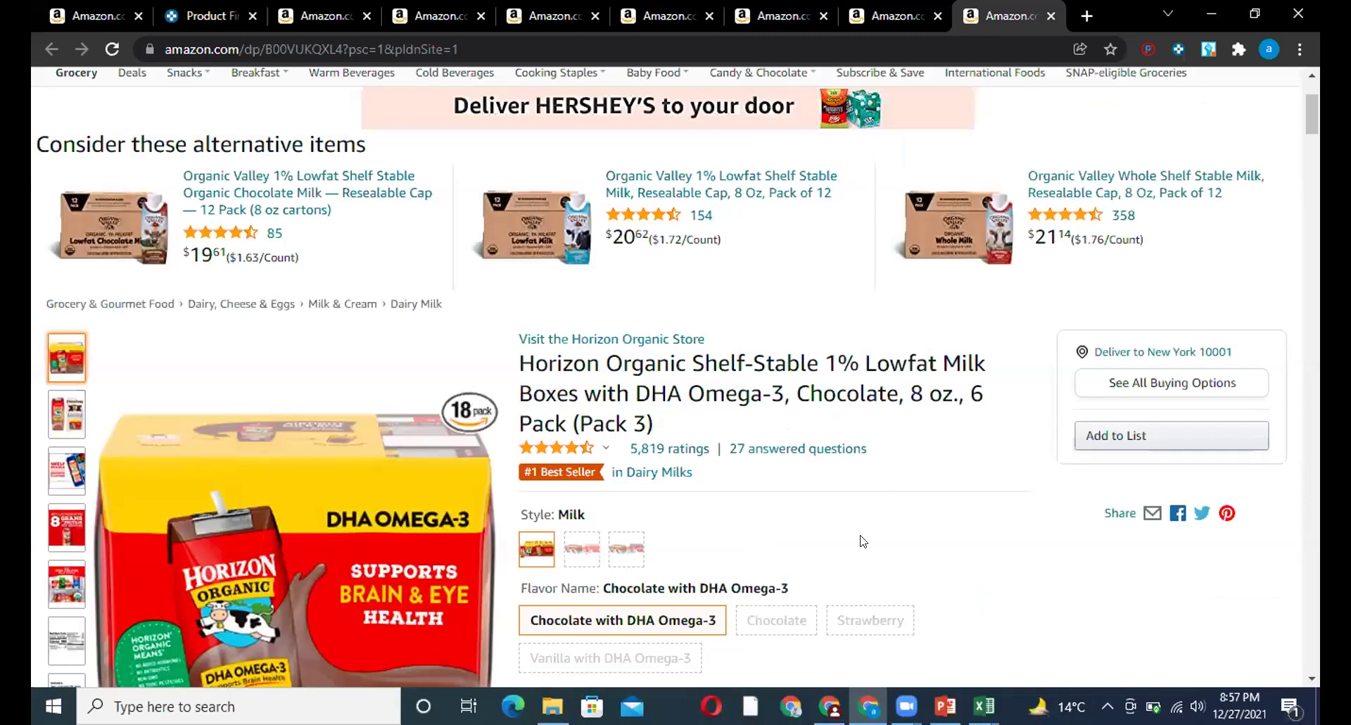
{"action": "triple_click", "coordinate": [704, 393]}
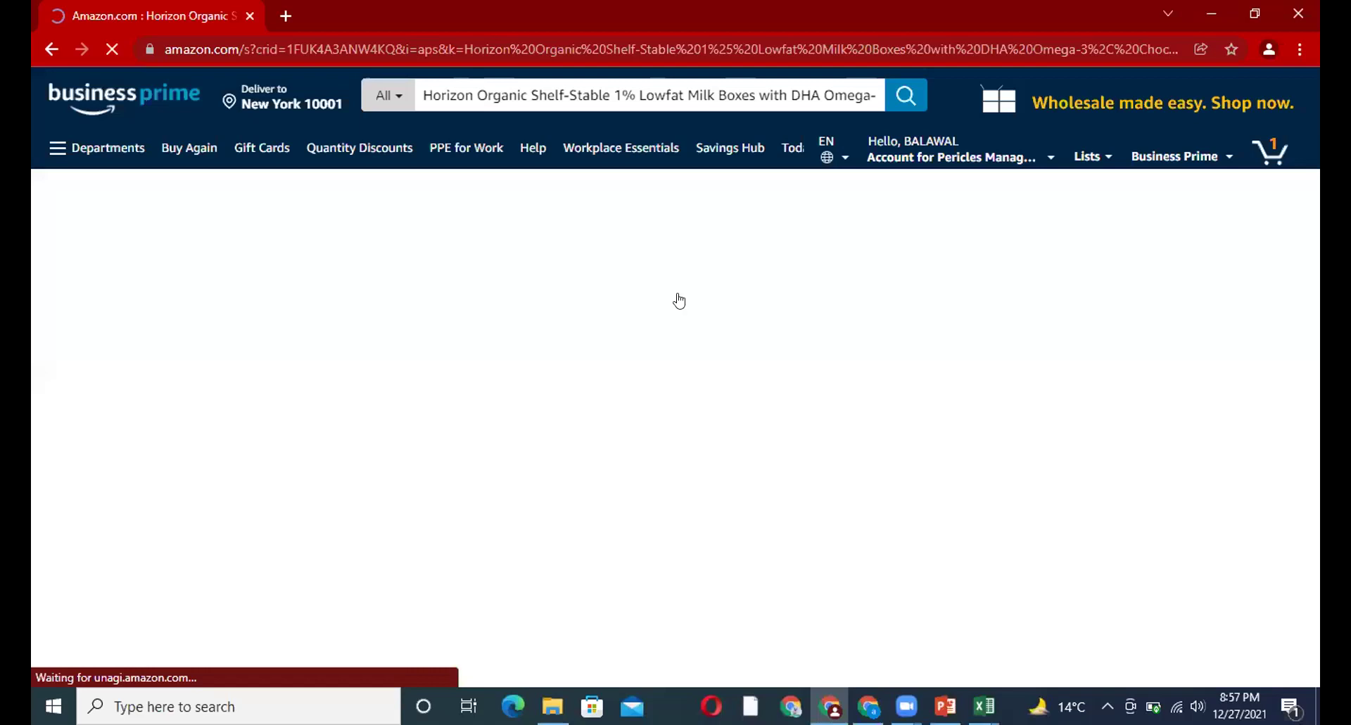
{"action": "scroll", "coordinate": [613, 310], "scroll_direction": "down", "scroll_amount": 5}
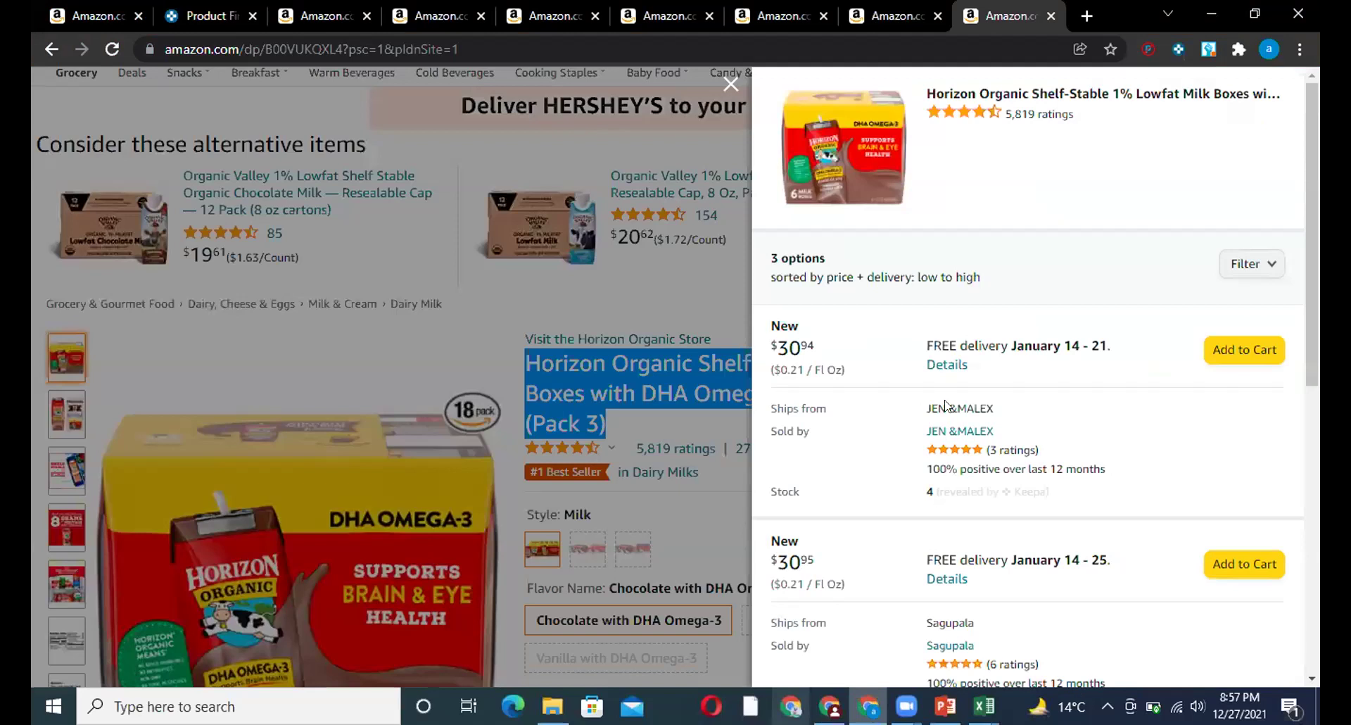
Step: Compare the Amazon seller offers for the Horizon Organic 6 Pack (Pack 3) with its Amazon Business price
{"action": "key", "text": "Escape"}
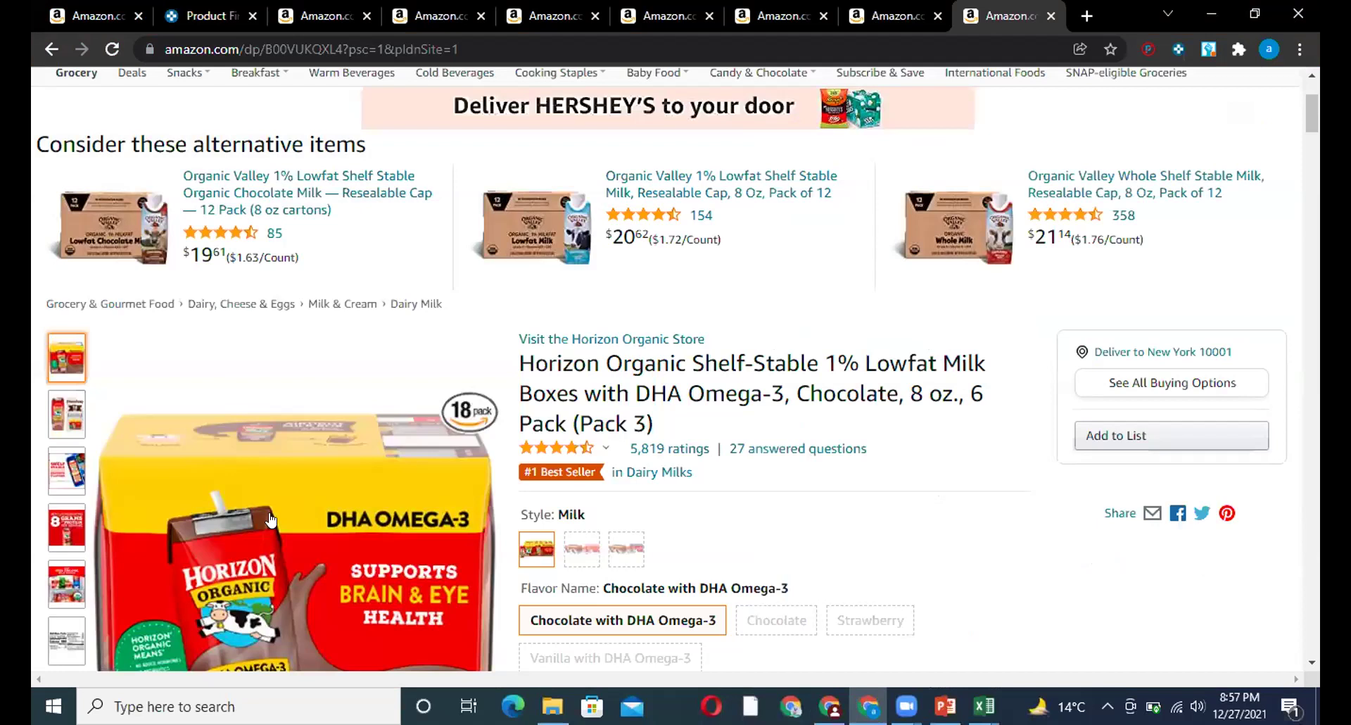
{"action": "key", "text": "alt+Tab"}
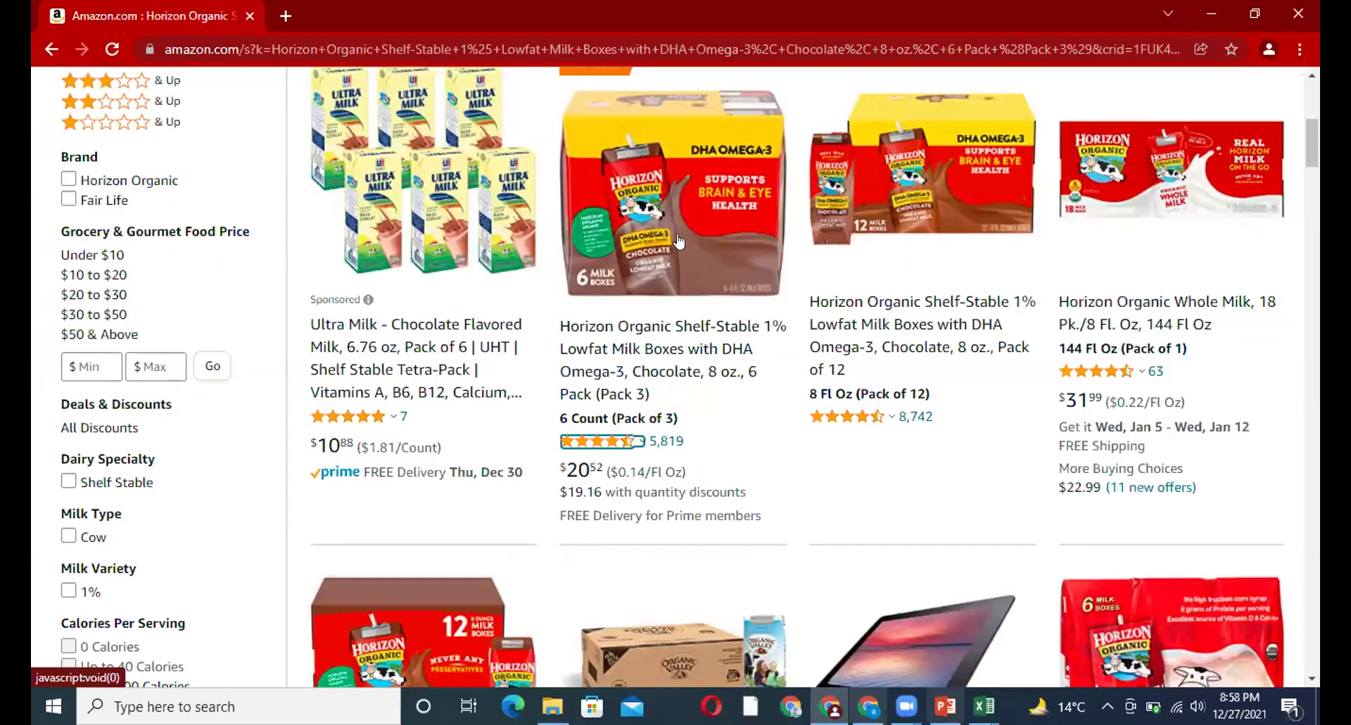
{"action": "key", "text": "alt+Tab"}
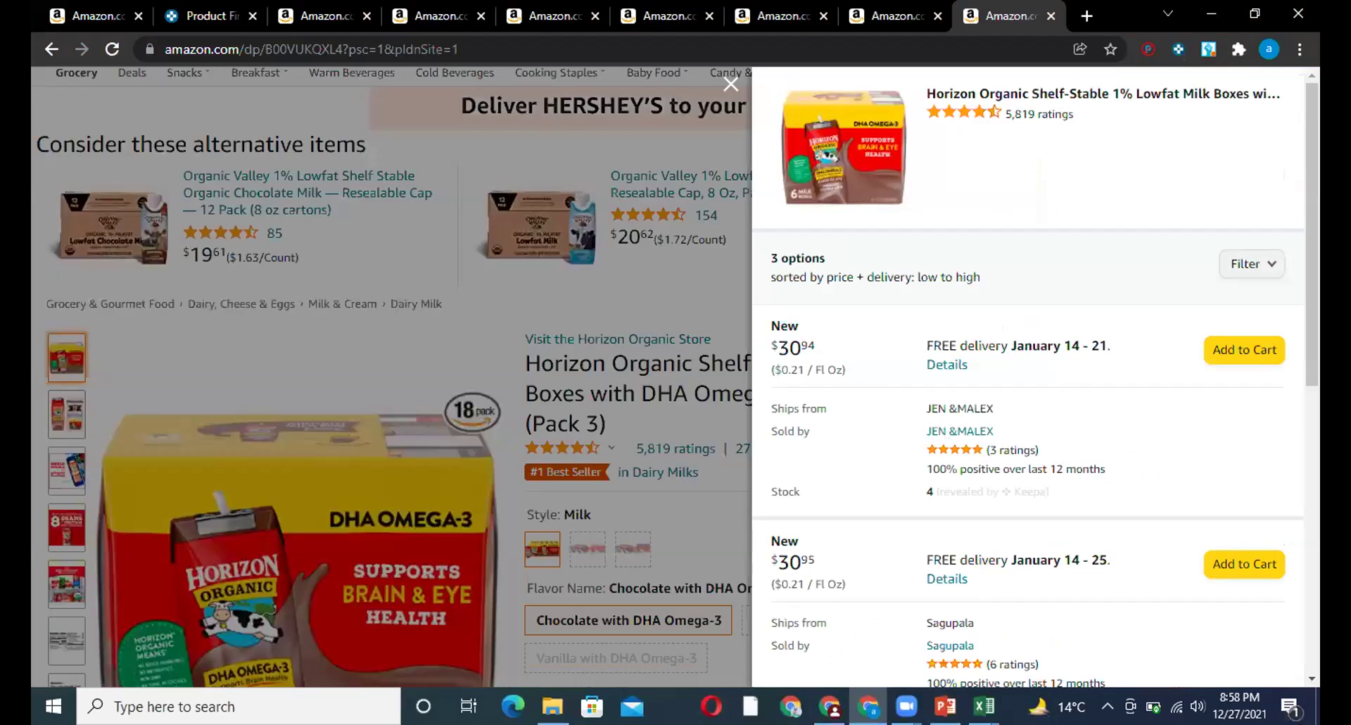
{"action": "key", "text": "alt+Tab"}
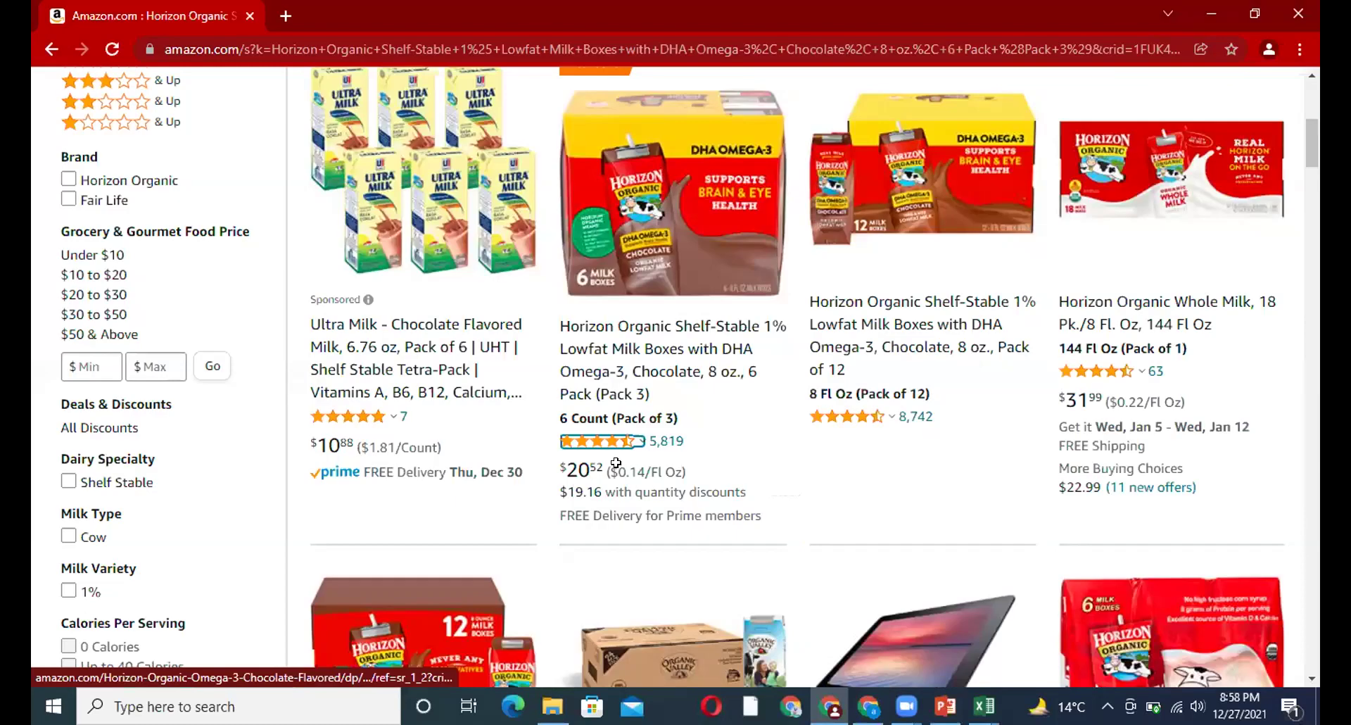
{"action": "key", "text": "alt+Tab"}
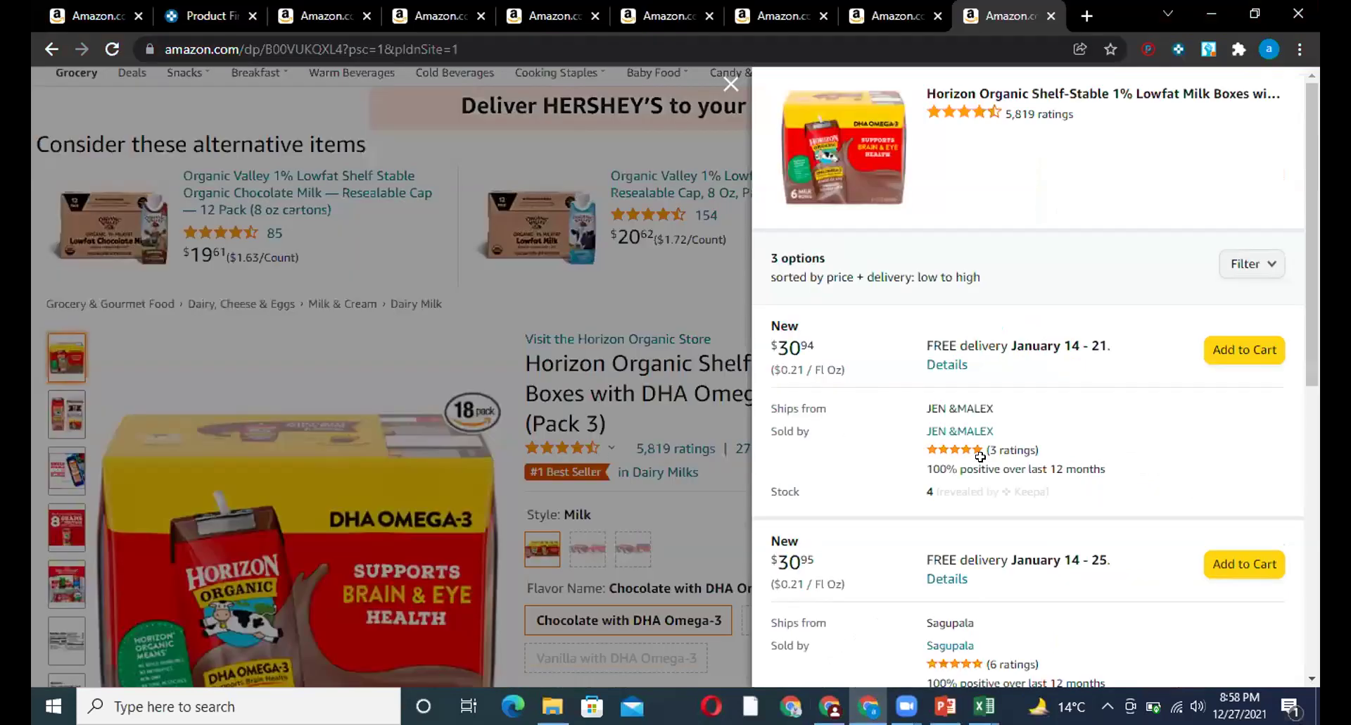
Step: In row 15 of the Excel profit sheet, enter sale price 30.20 and purchase price 20.20, clear the sales tax, and check the ROI
{"action": "key", "text": "alt+Tab"}
{"action": "type", "text": "30."}
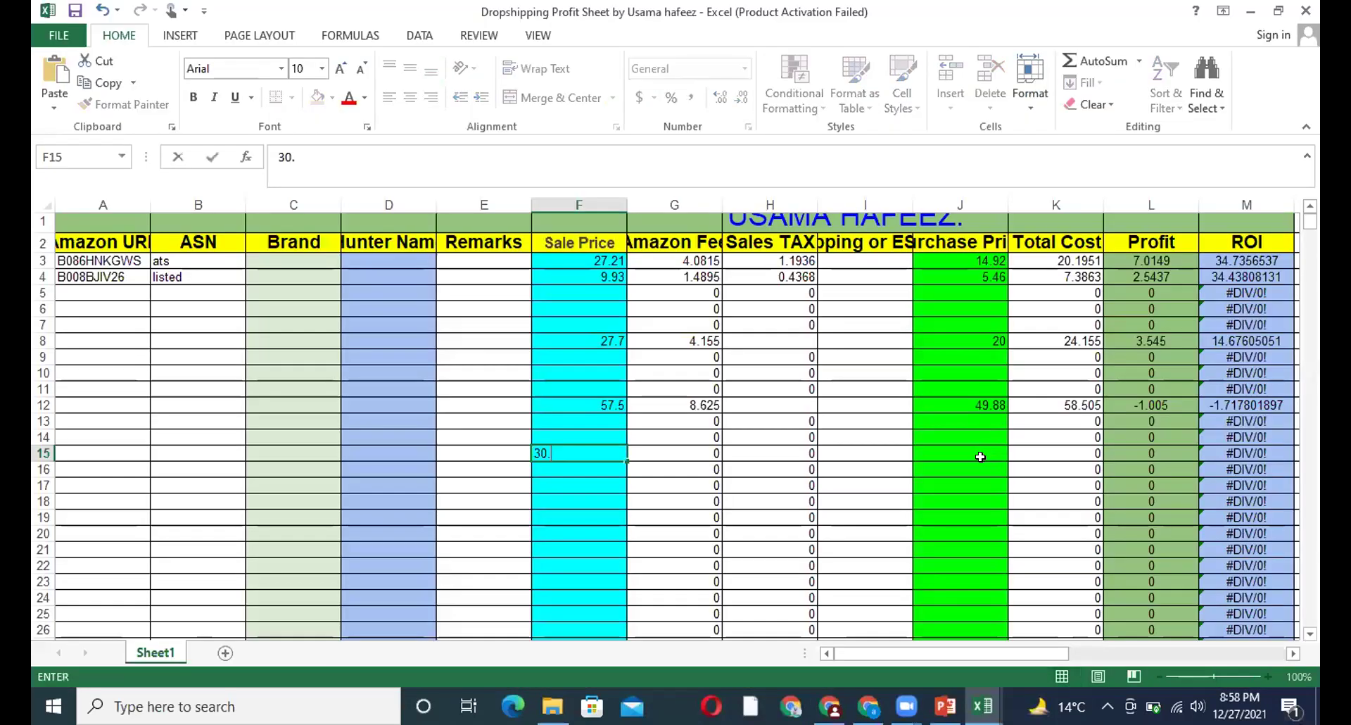
{"action": "type", "text": "20"}
{"action": "left_click", "coordinate": [980, 457]}
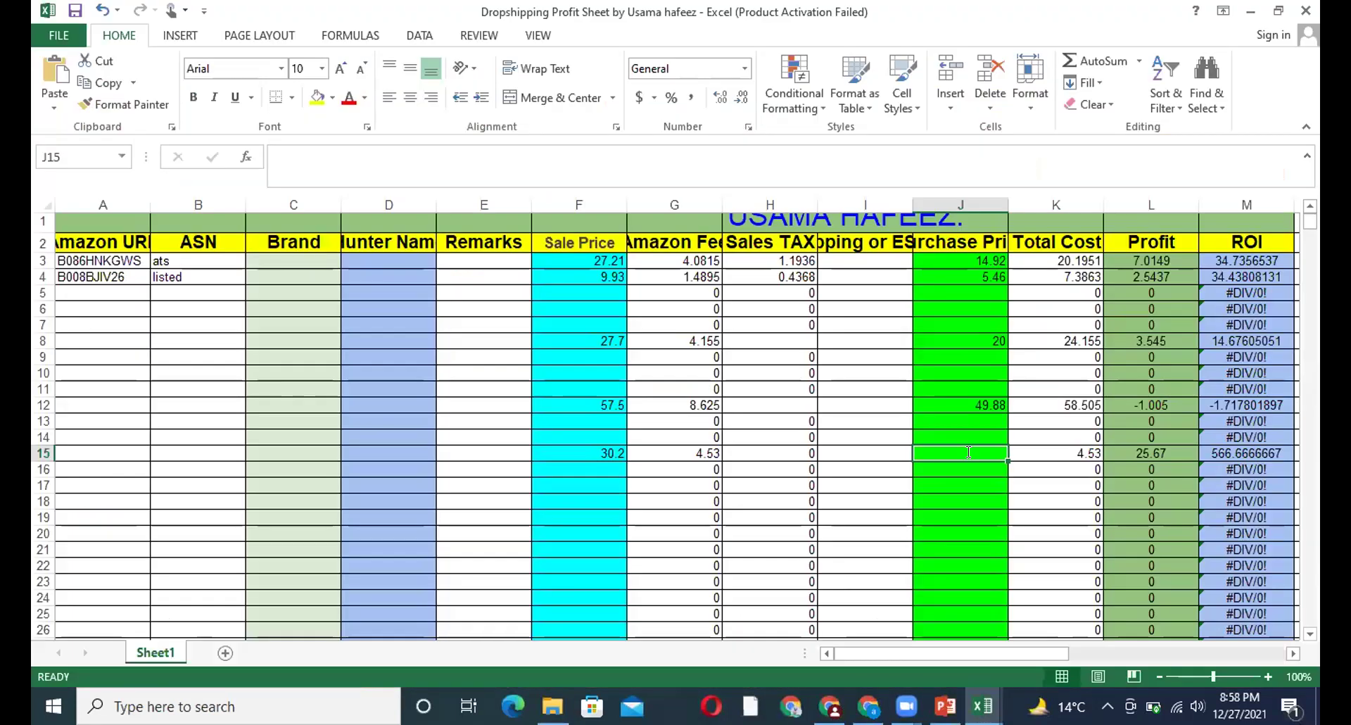
{"action": "type", "text": "20.20"}
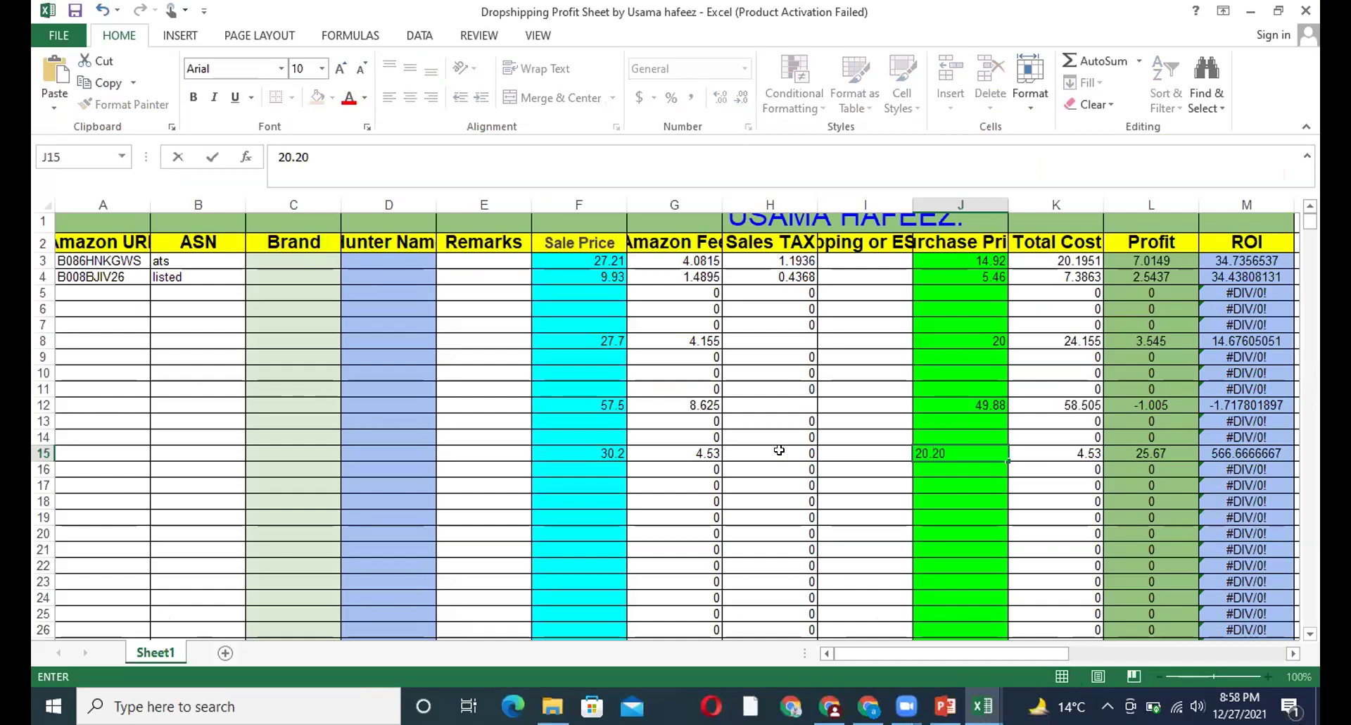
{"action": "left_click", "coordinate": [779, 450]}
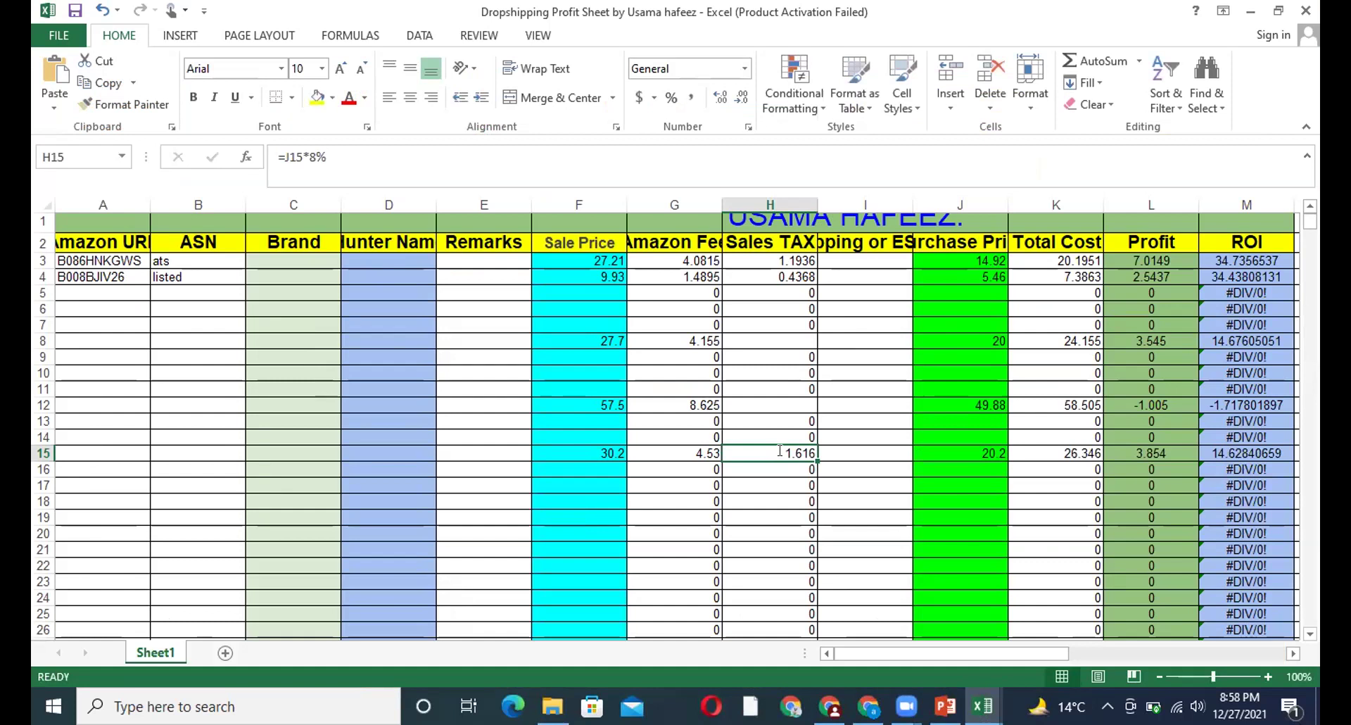
{"action": "key", "text": "Delete"}
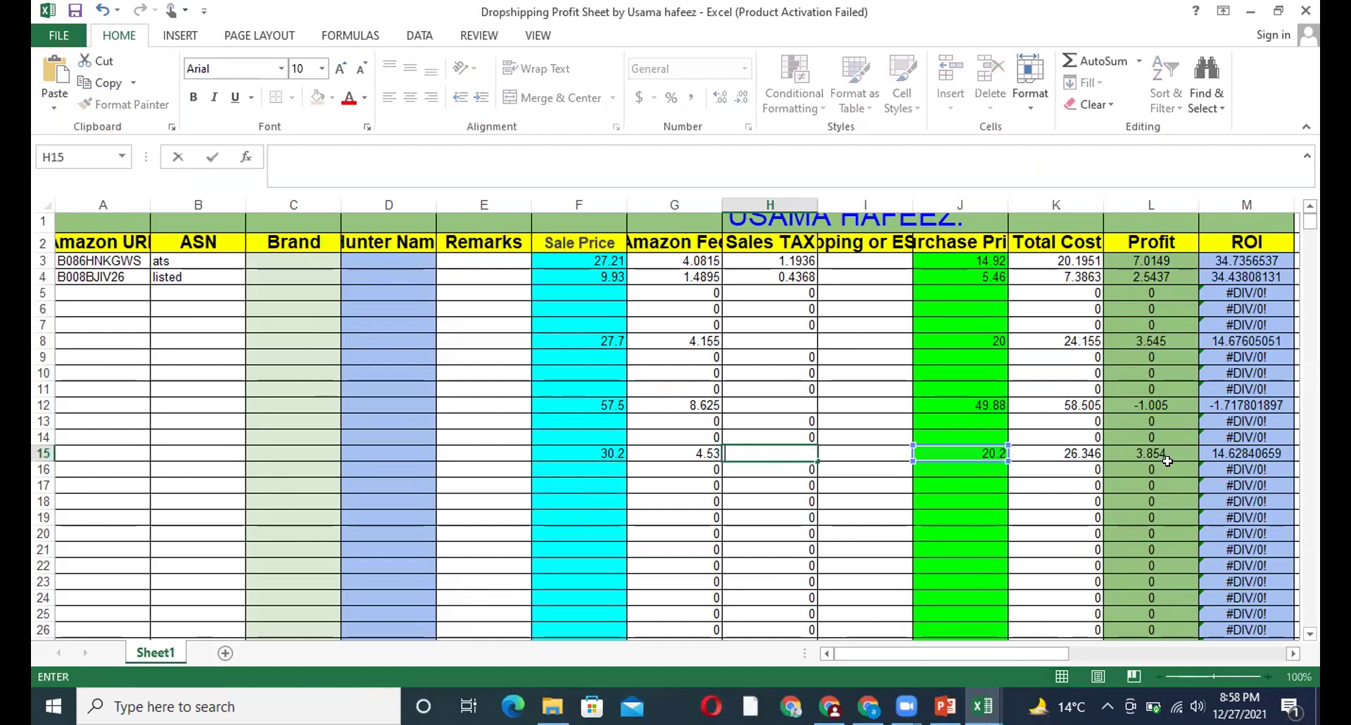
{"action": "key", "text": "Down"}
{"action": "key", "text": "Down"}
{"action": "key", "text": "Down"}
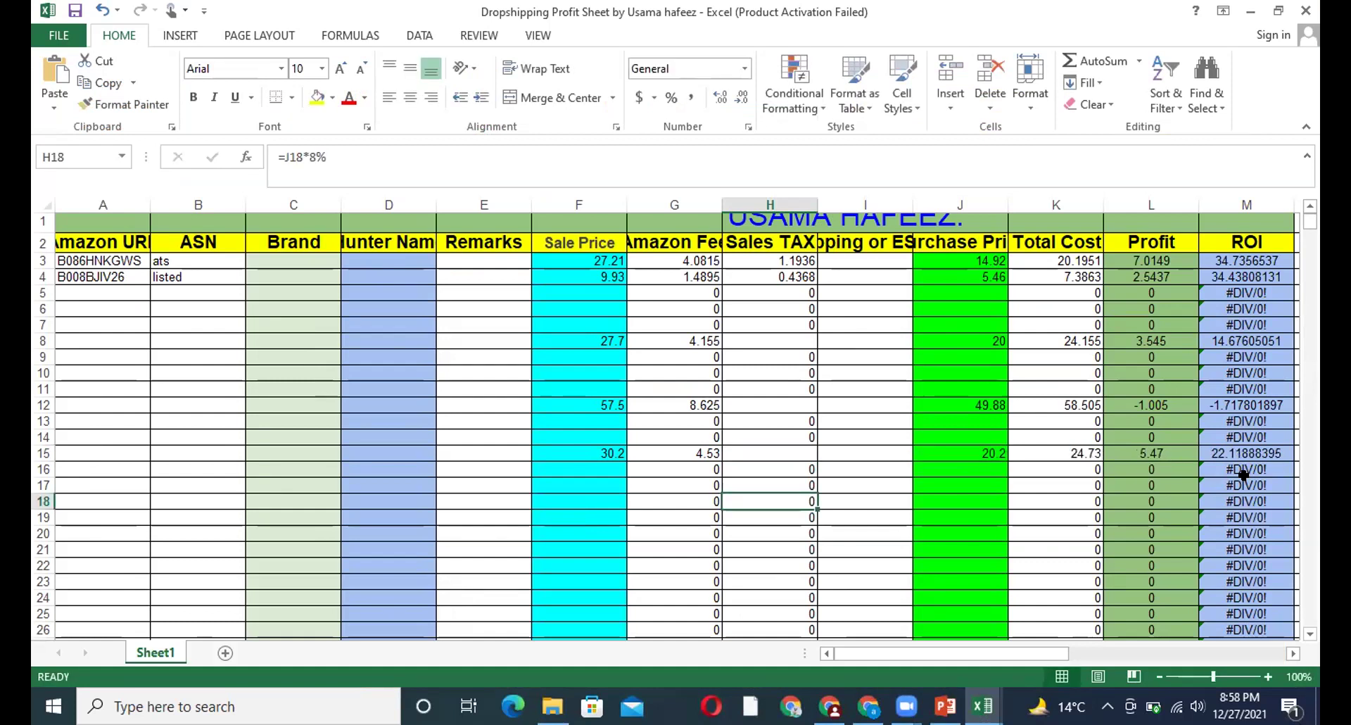
{"action": "left_click", "coordinate": [1235, 453]}
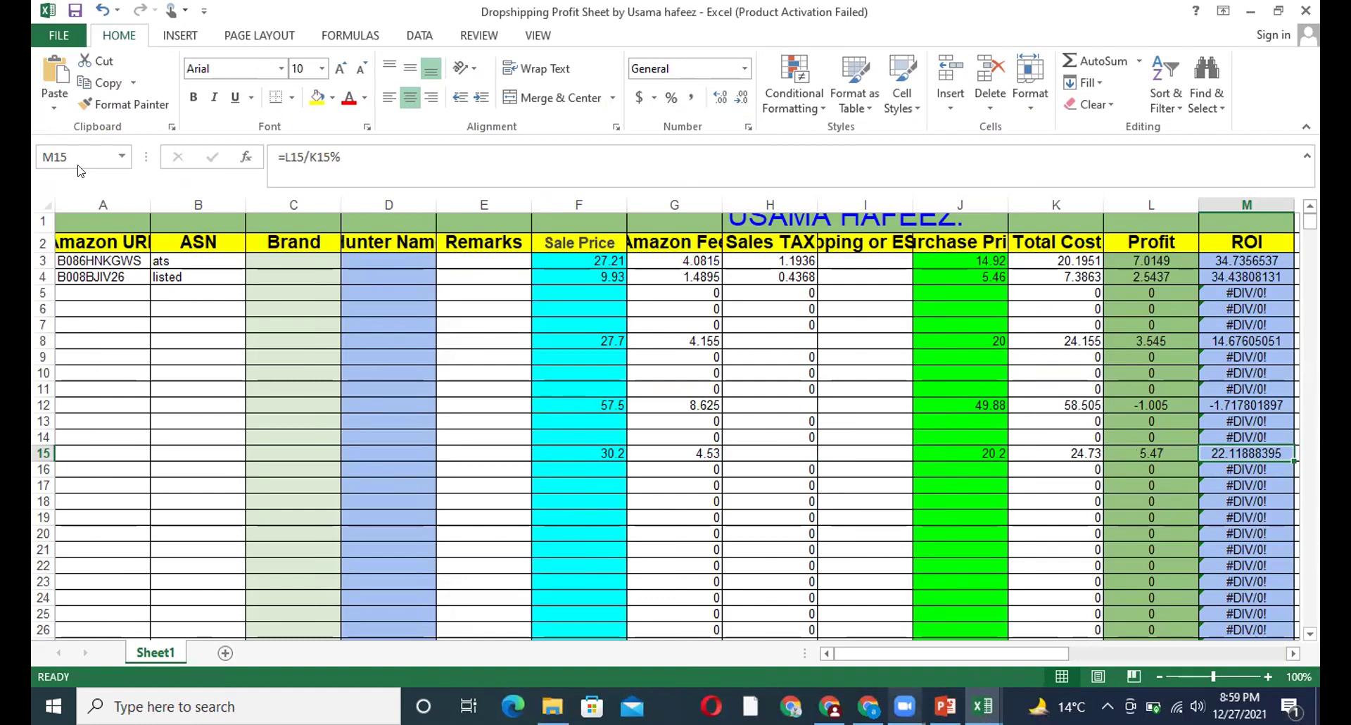
Step: Switch to Keepa and start a new Product Finder query limited to products that are out of stock at Amazon
{"action": "key", "text": "alt+Tab"}
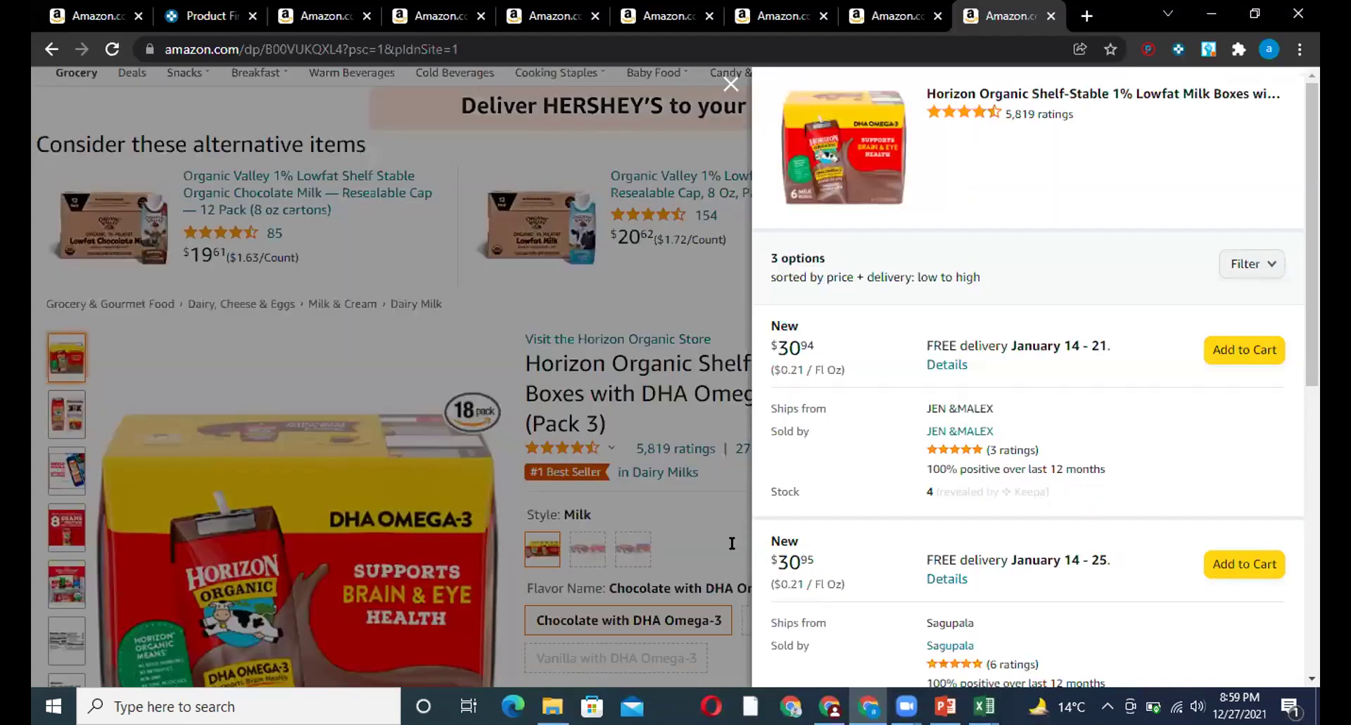
{"action": "key", "text": "ctrl+2"}
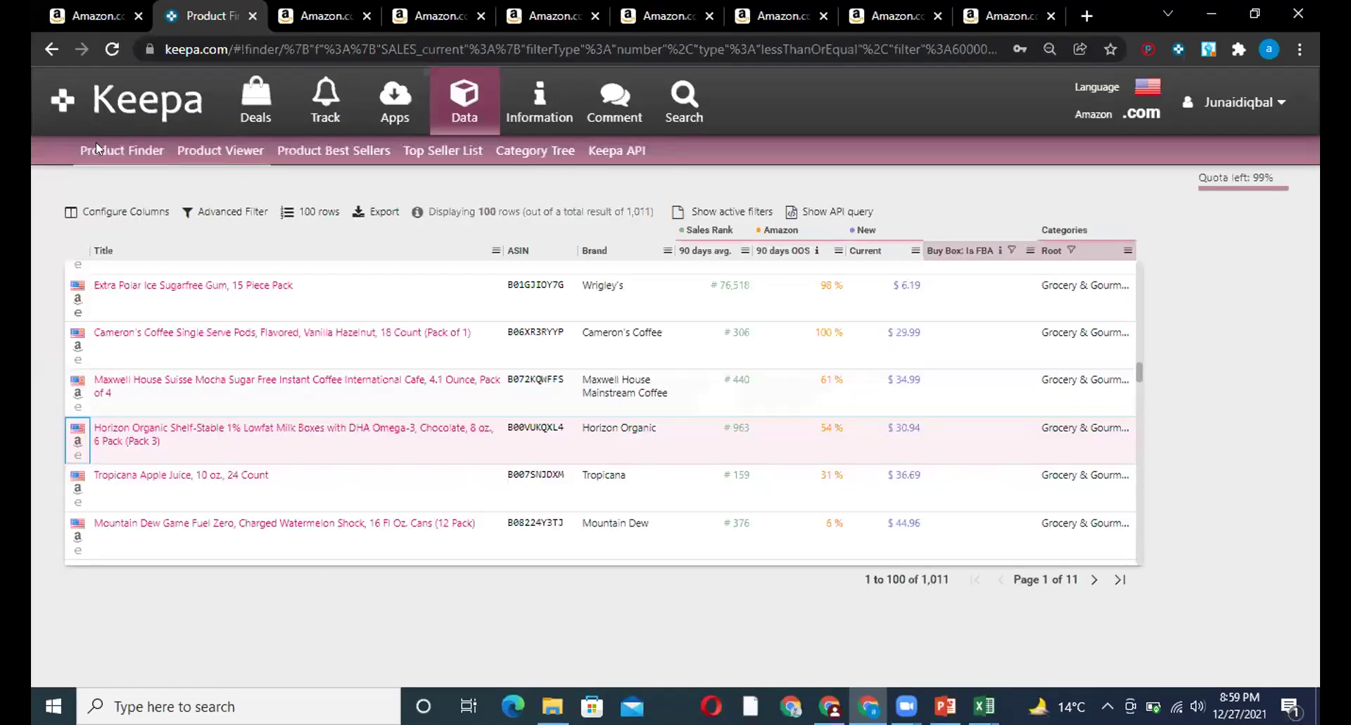
{"action": "left_click", "coordinate": [97, 147]}
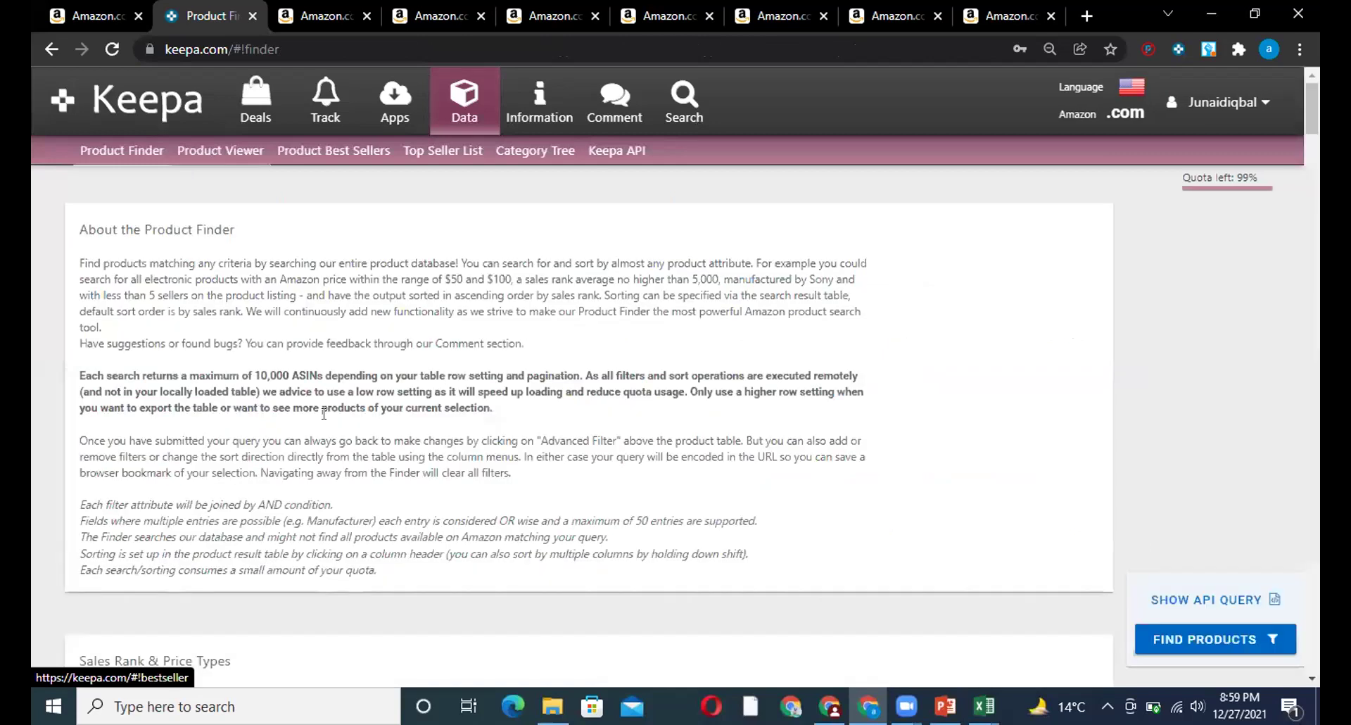
{"action": "scroll", "coordinate": [323, 414], "scroll_direction": "down", "scroll_amount": 5}
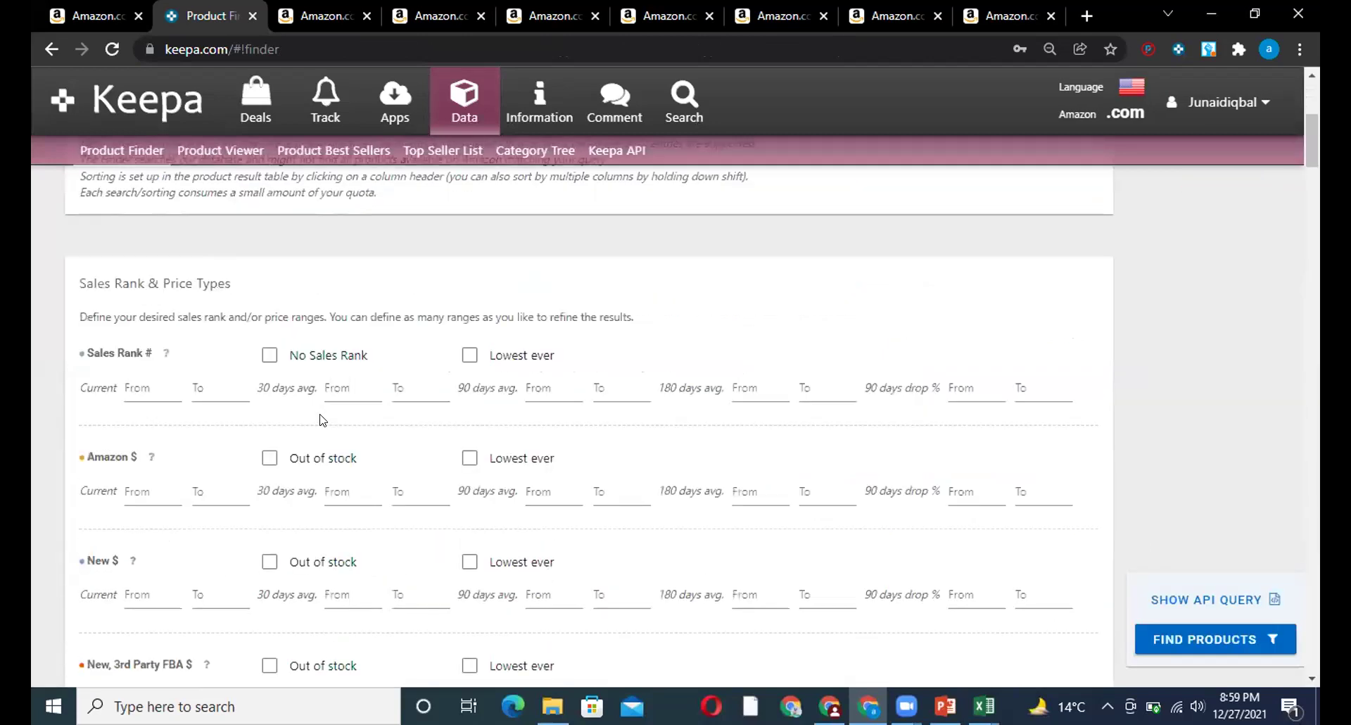
{"action": "scroll", "coordinate": [320, 419], "scroll_direction": "down", "scroll_amount": 4}
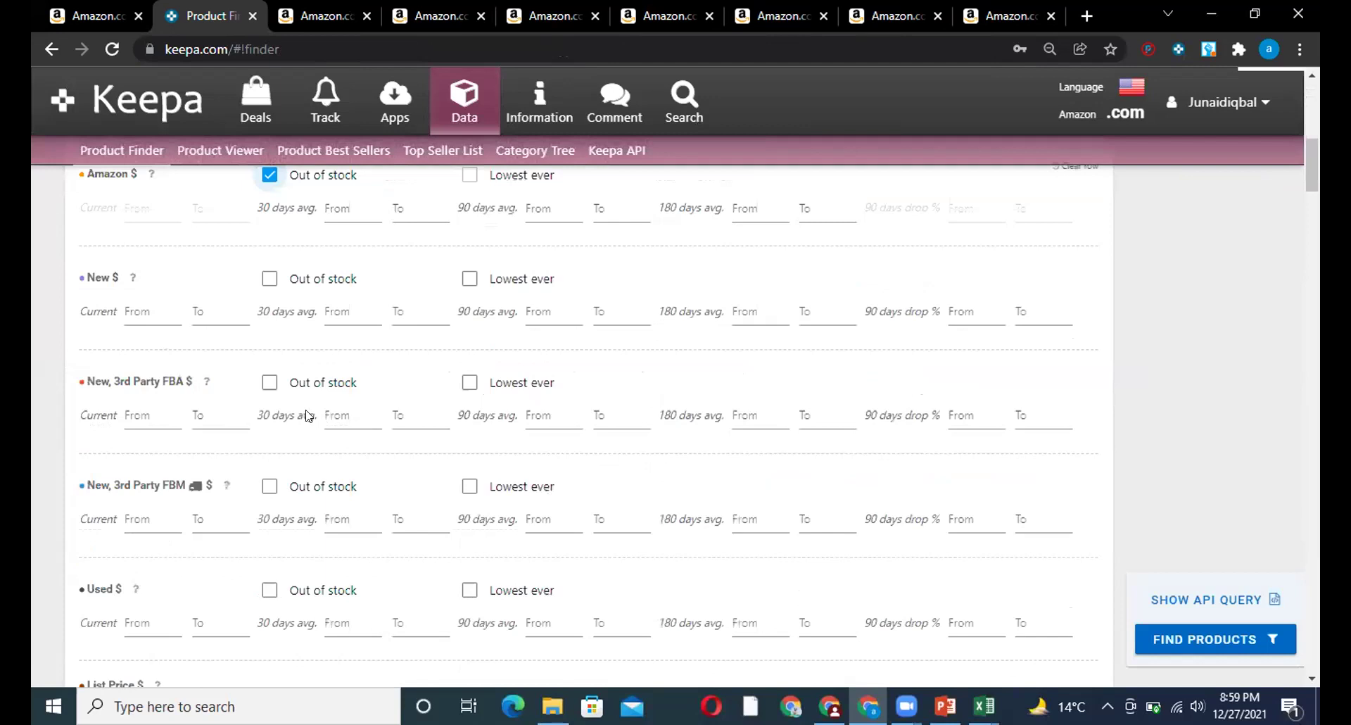
{"action": "scroll", "coordinate": [305, 415], "scroll_direction": "down", "scroll_amount": 9}
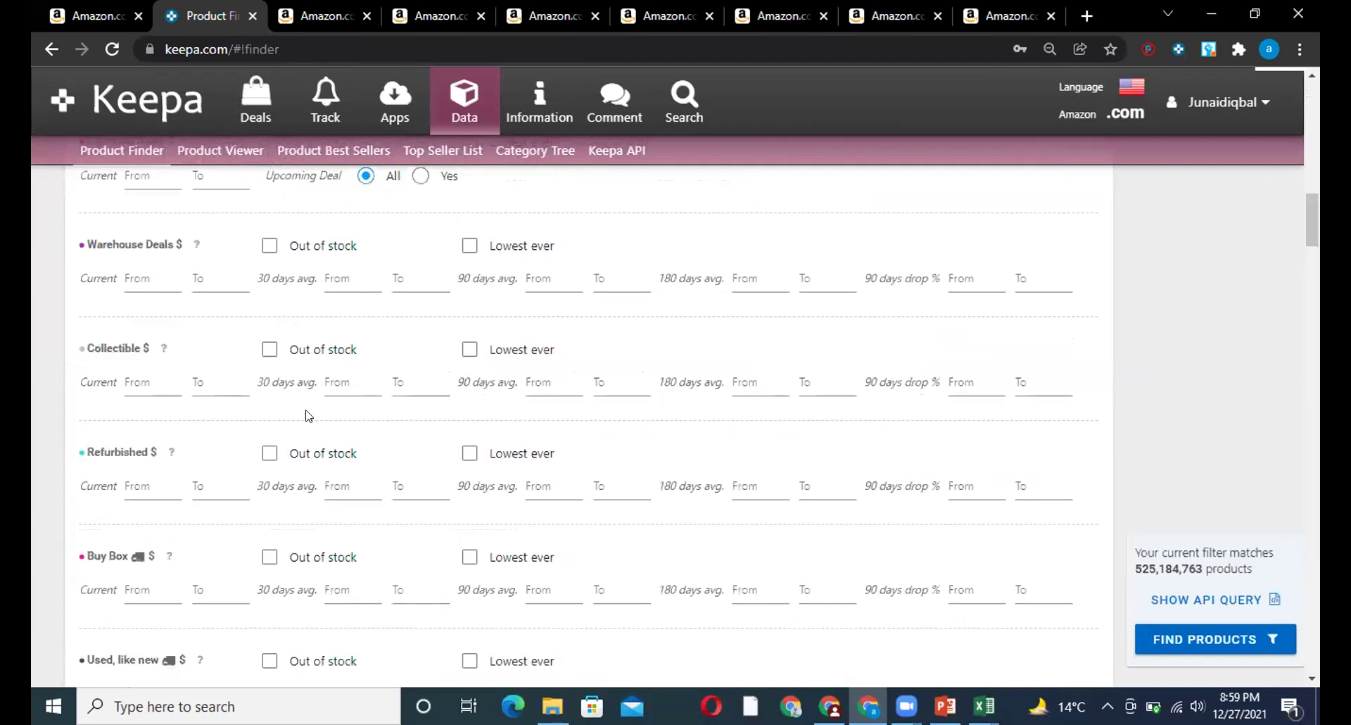
Step: Go through the category and offer count filters of the Product Finder, and restrict the Buy Box Seller to 3rd Party
{"action": "scroll", "coordinate": [306, 415], "scroll_direction": "down", "scroll_amount": 10}
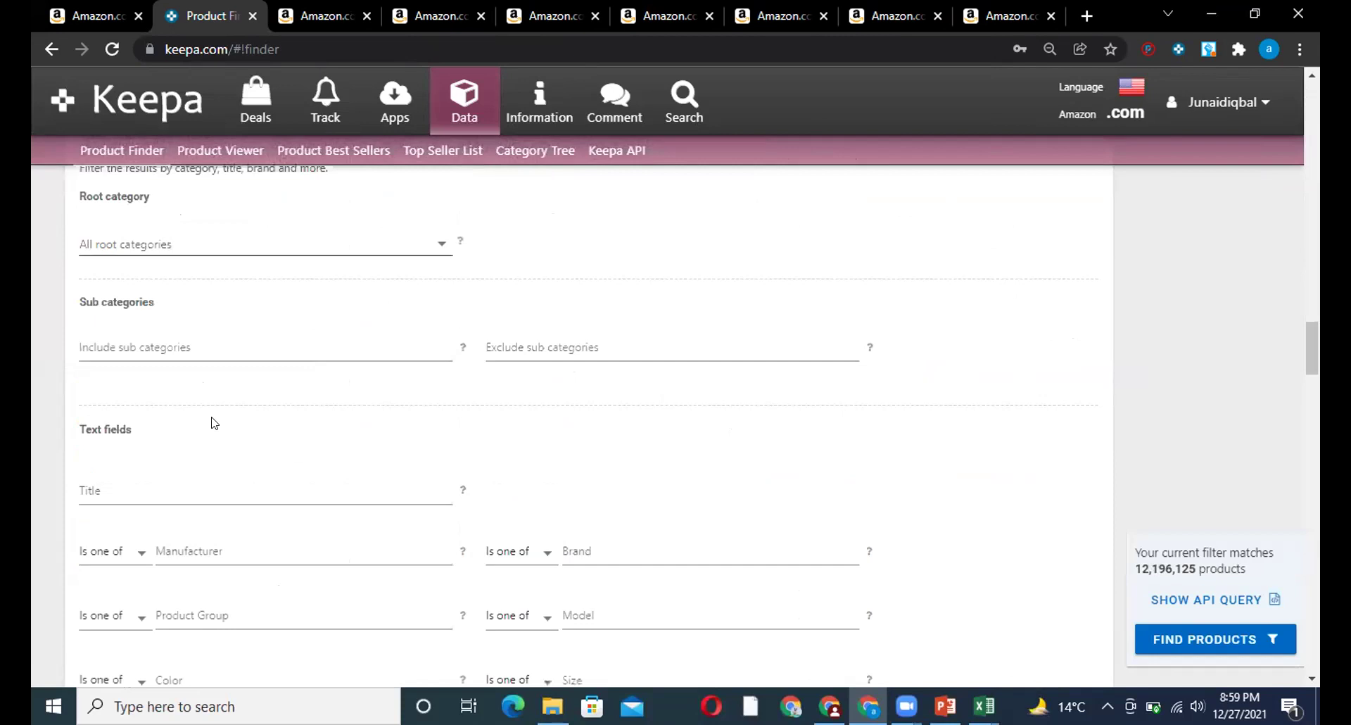
{"action": "scroll", "coordinate": [235, 361], "scroll_direction": "down", "scroll_amount": 1}
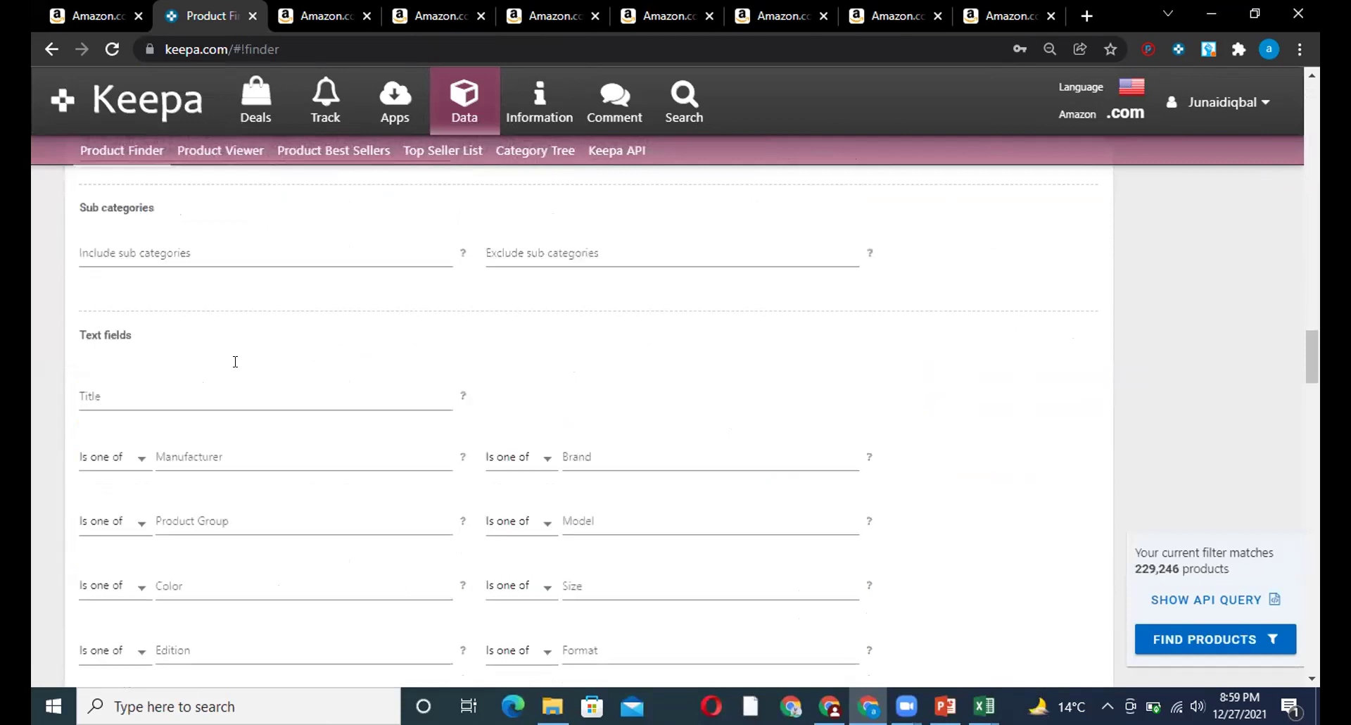
{"action": "scroll", "coordinate": [364, 282], "scroll_direction": "down", "scroll_amount": 5}
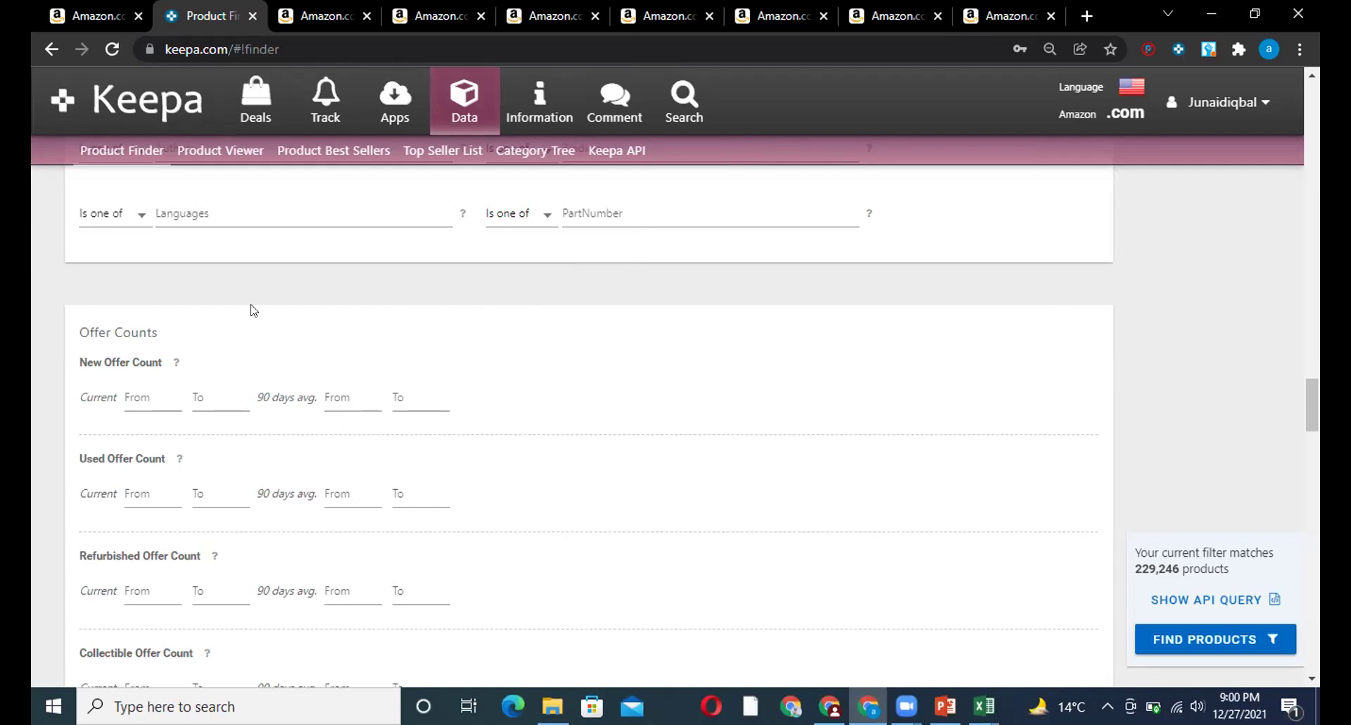
{"action": "scroll", "coordinate": [325, 292], "scroll_direction": "down", "scroll_amount": 1}
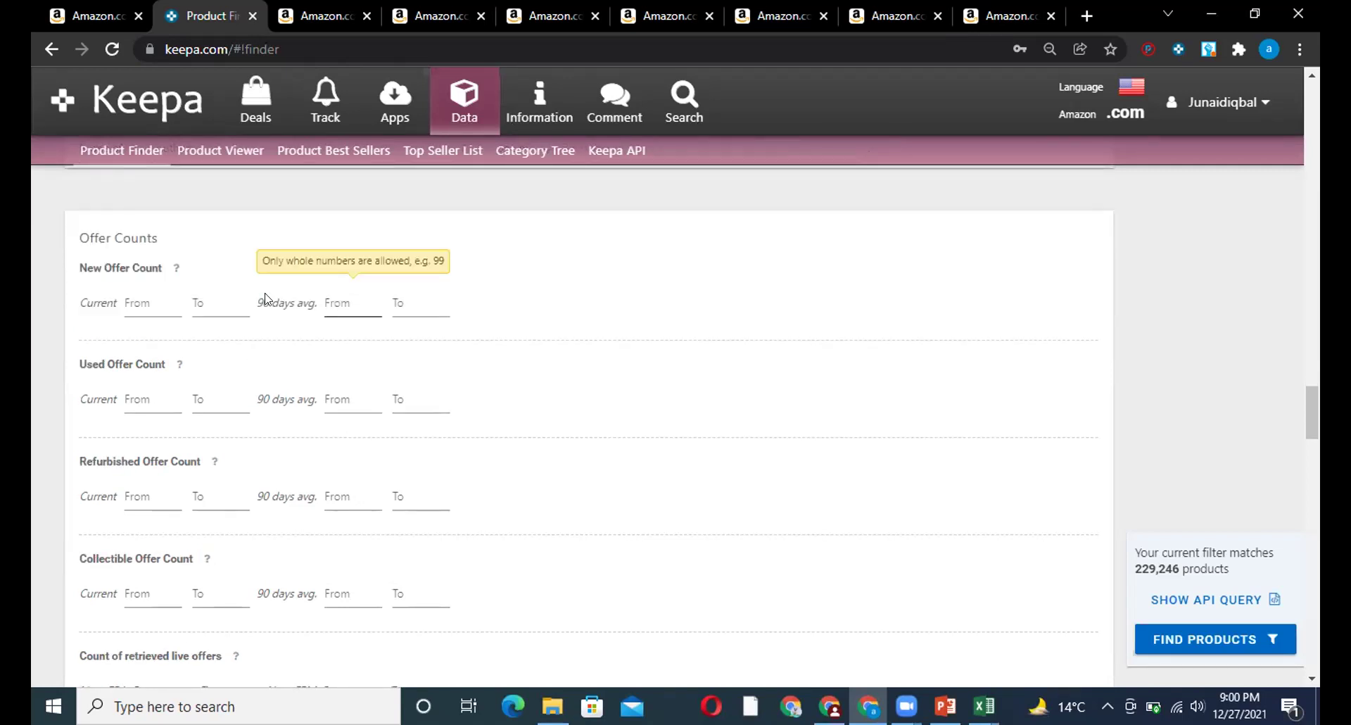
{"action": "left_click", "coordinate": [357, 235]}
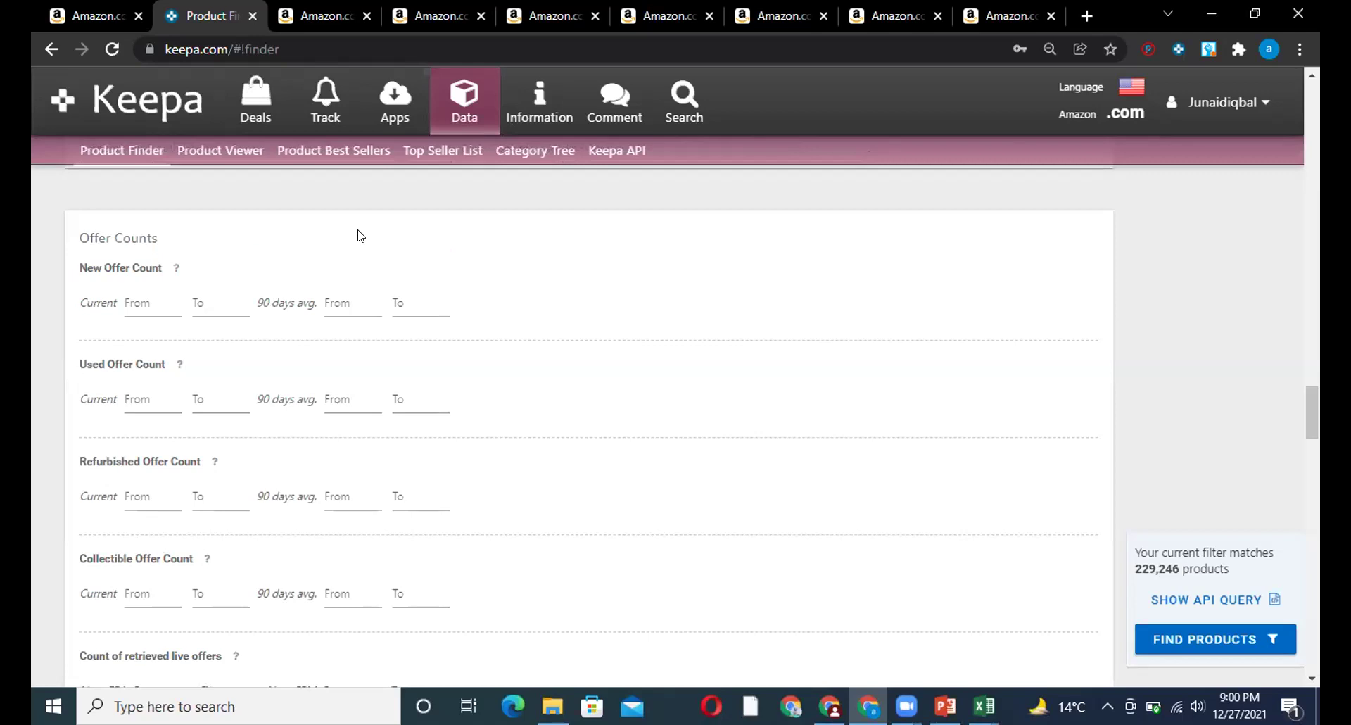
{"action": "scroll", "coordinate": [41, 444], "scroll_direction": "down", "scroll_amount": 1}
{"action": "scroll", "coordinate": [41, 445], "scroll_direction": "down", "scroll_amount": 6}
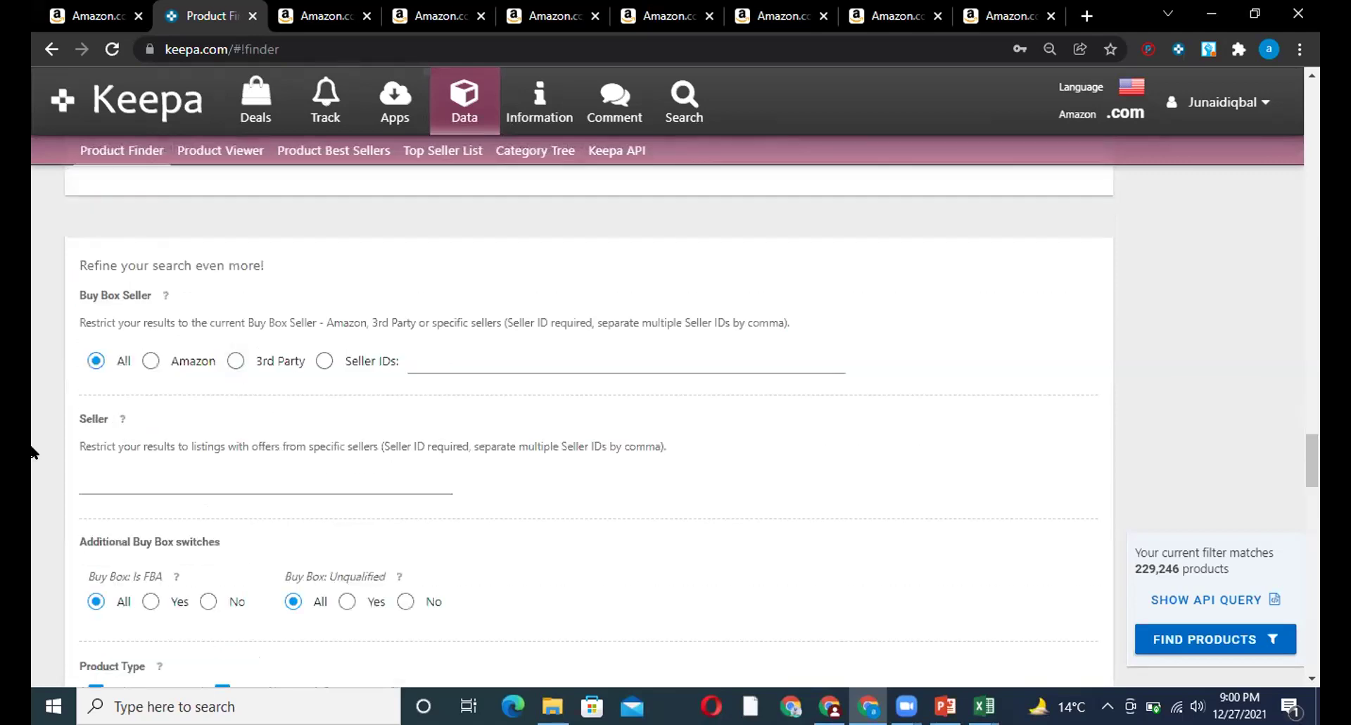
{"action": "left_click", "coordinate": [236, 361]}
{"action": "scroll", "coordinate": [188, 402], "scroll_direction": "down", "scroll_amount": 3}
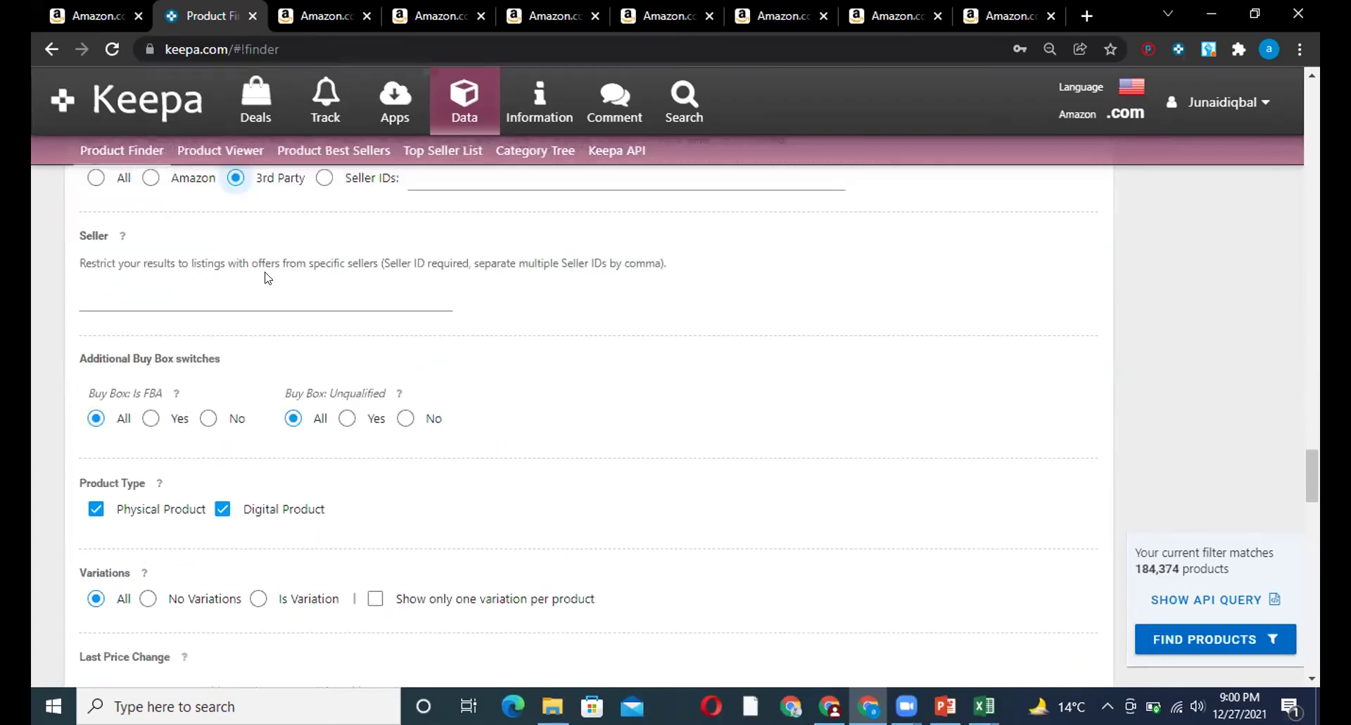
{"action": "scroll", "coordinate": [266, 278], "scroll_direction": "up", "scroll_amount": 1}
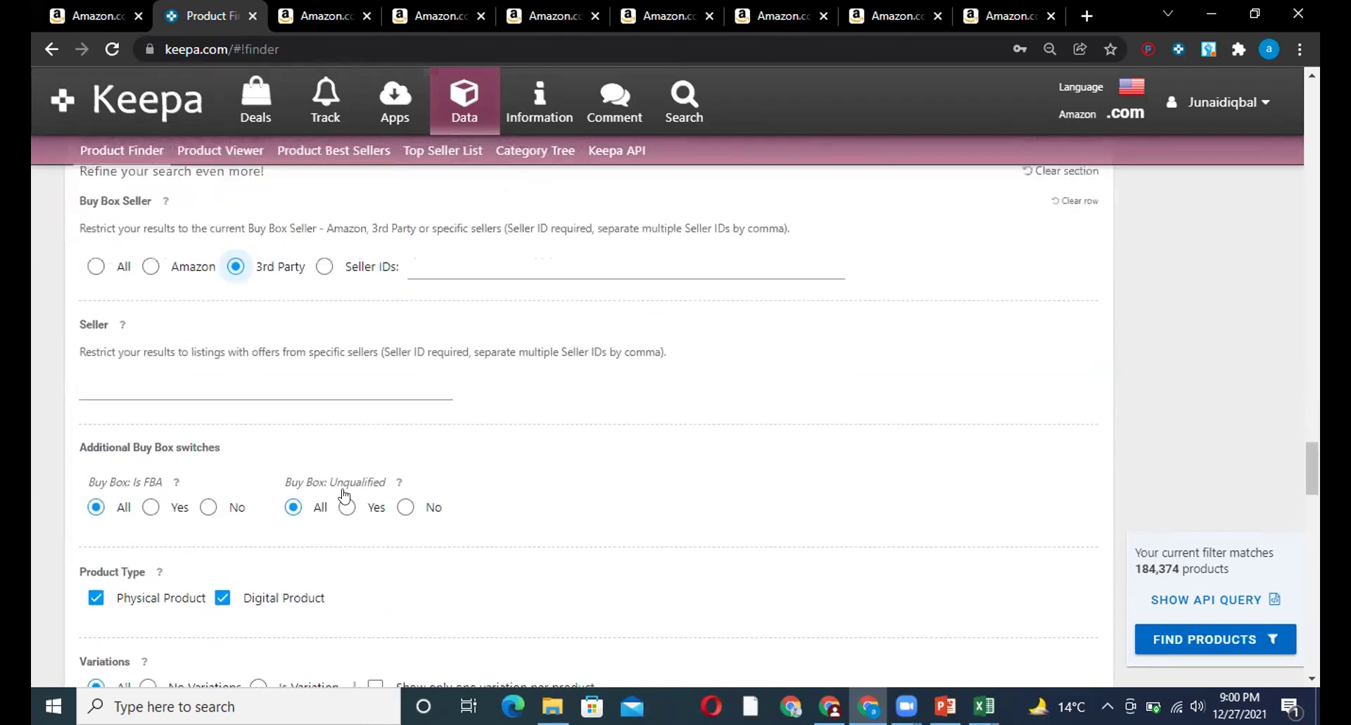
Step: Restrict the Product Finder to products whose Buy Box is not FBA, and review the remaining filters and the root category
{"action": "left_click", "coordinate": [208, 506]}
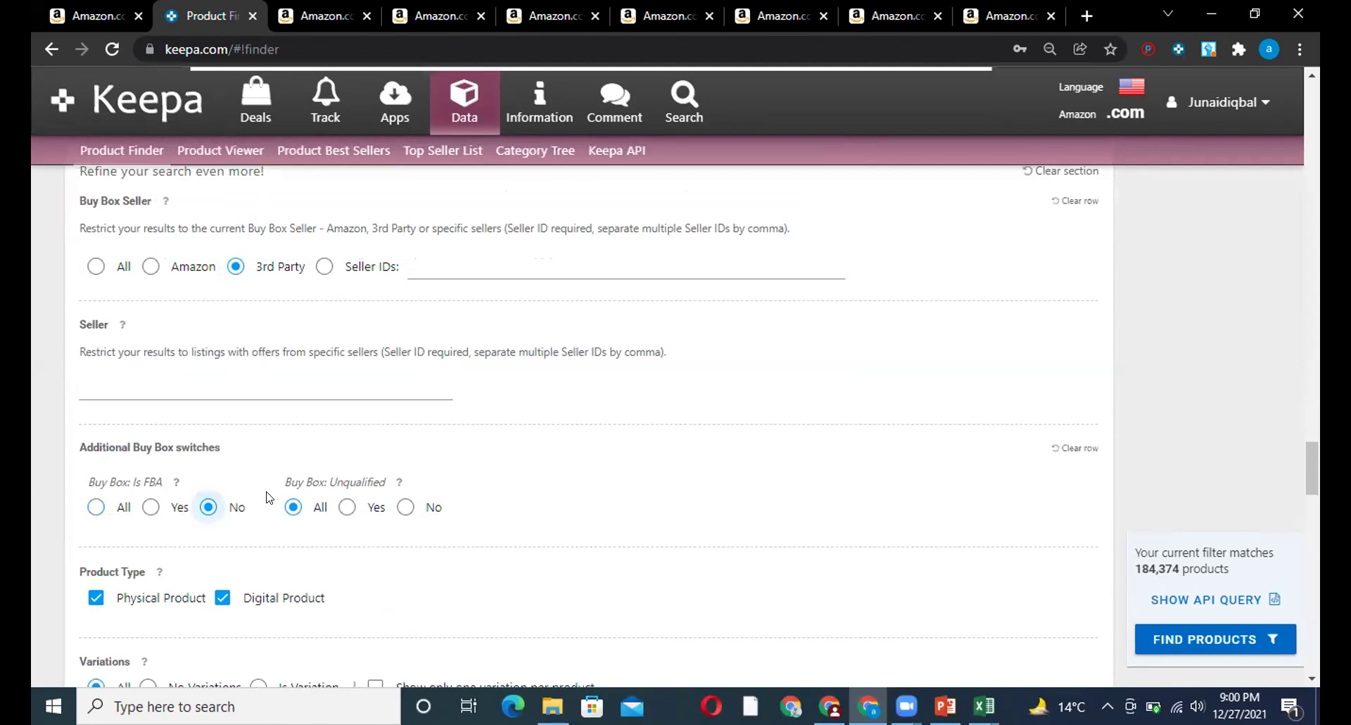
{"action": "scroll", "coordinate": [494, 422], "scroll_direction": "down", "scroll_amount": 10}
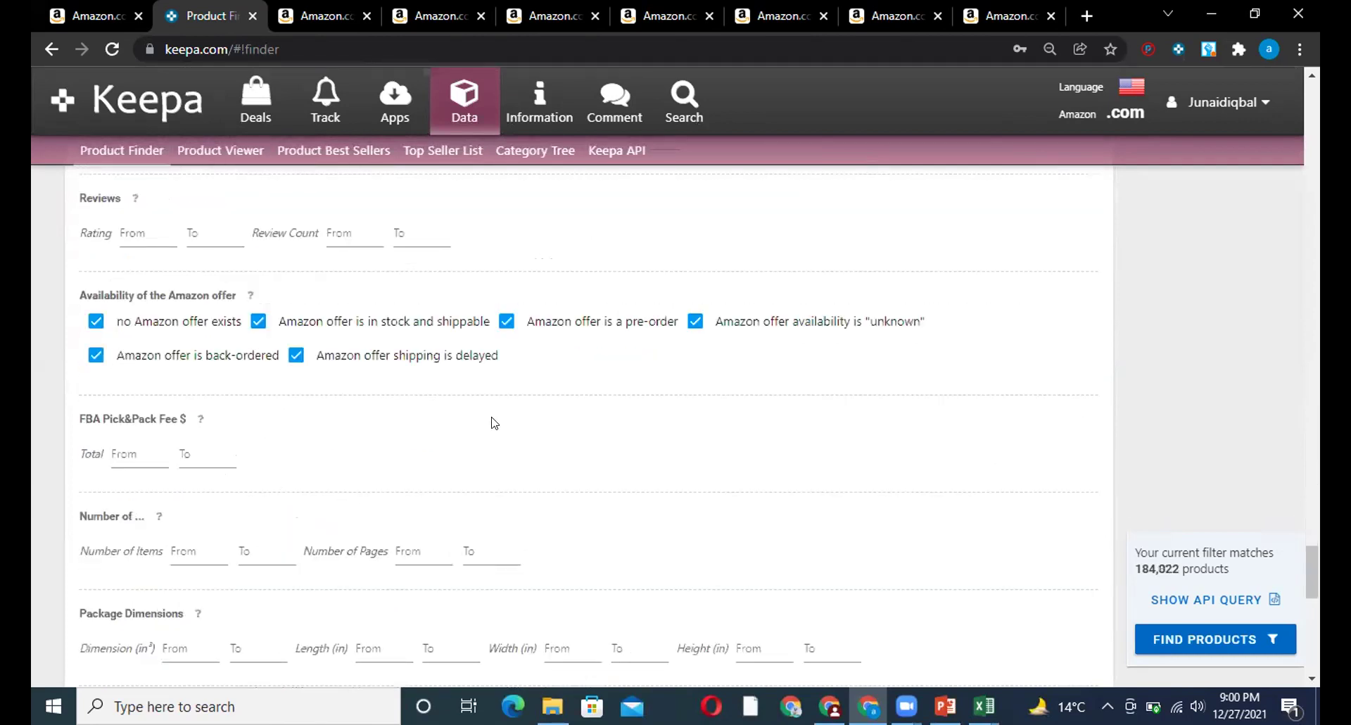
{"action": "scroll", "coordinate": [494, 423], "scroll_direction": "down", "scroll_amount": 10}
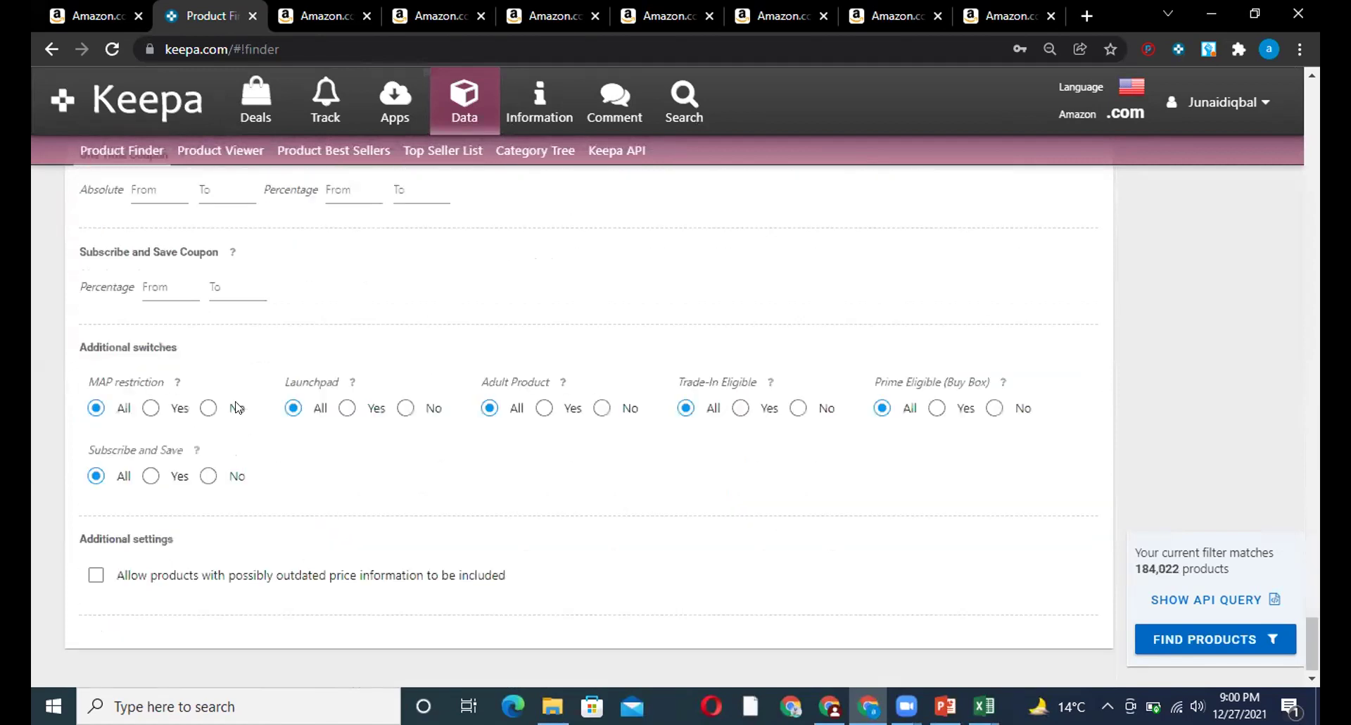
{"action": "scroll", "coordinate": [237, 407], "scroll_direction": "up", "scroll_amount": 8}
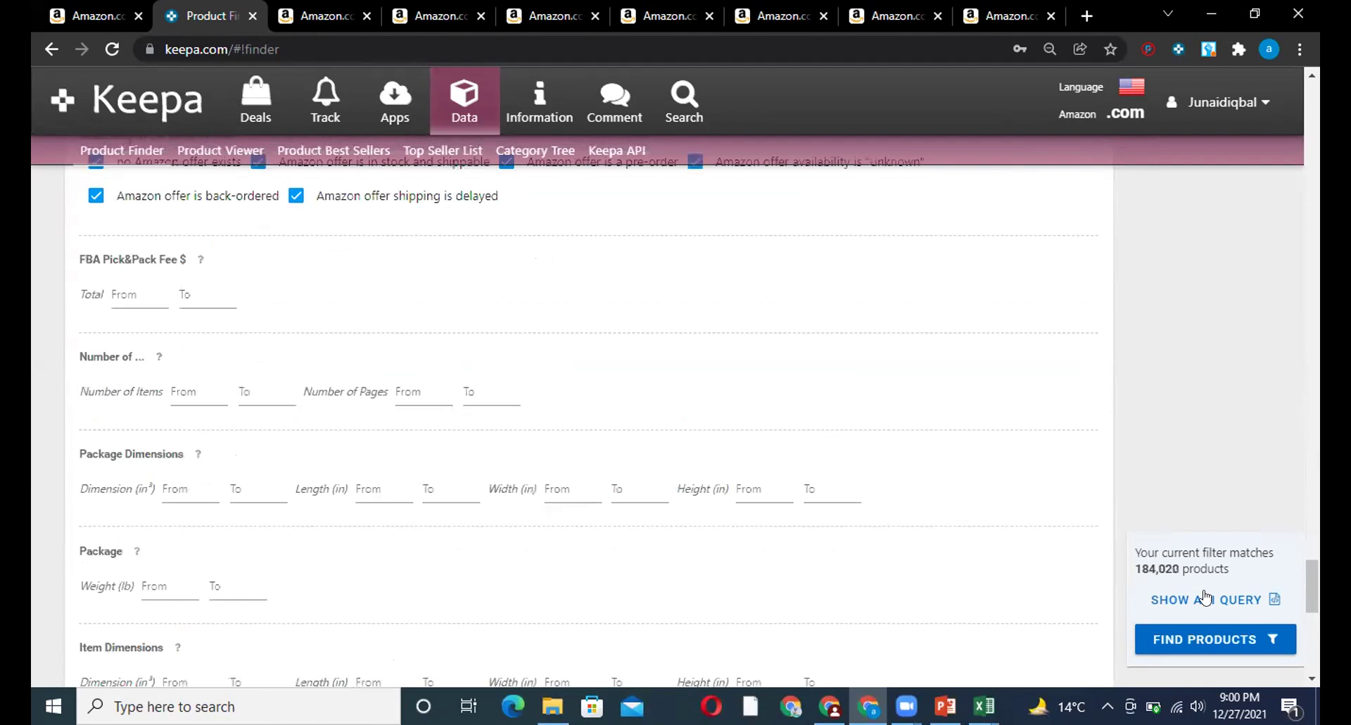
{"action": "scroll", "coordinate": [1158, 568], "scroll_direction": "up", "scroll_amount": 4}
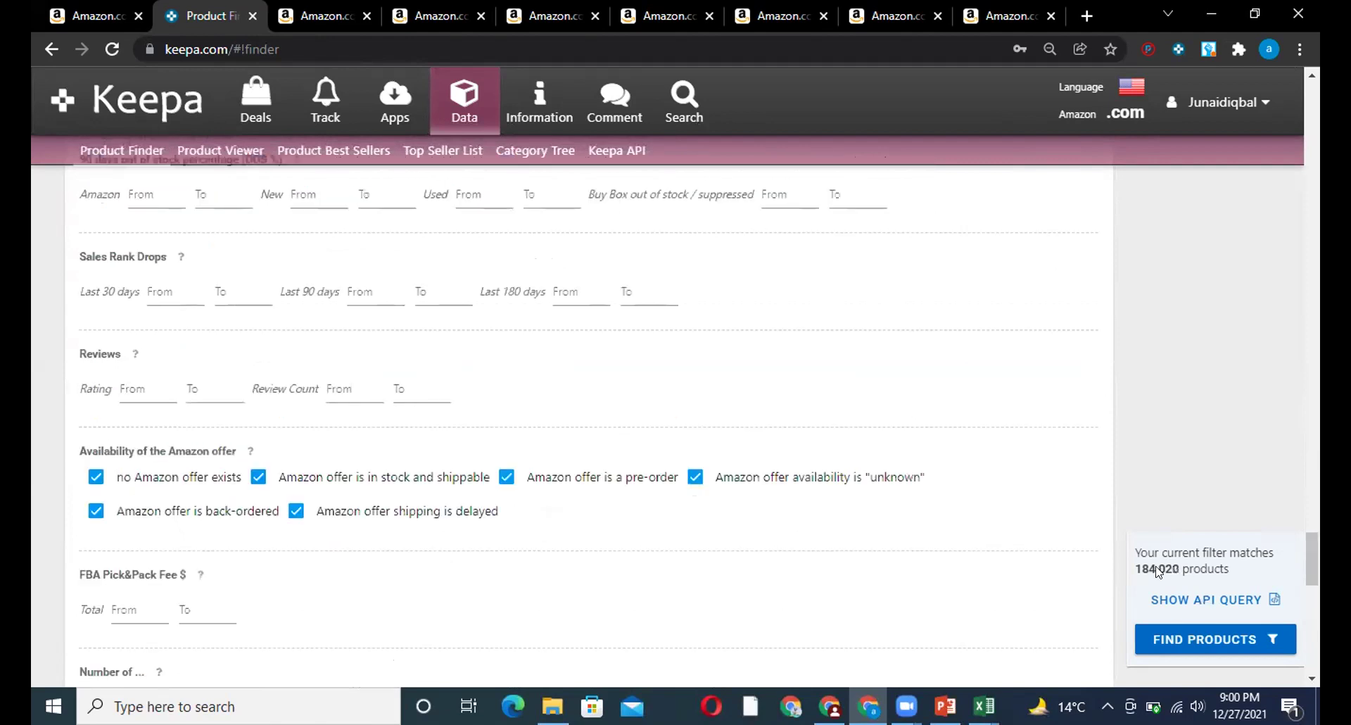
{"action": "scroll", "coordinate": [405, 422], "scroll_direction": "down", "scroll_amount": 2}
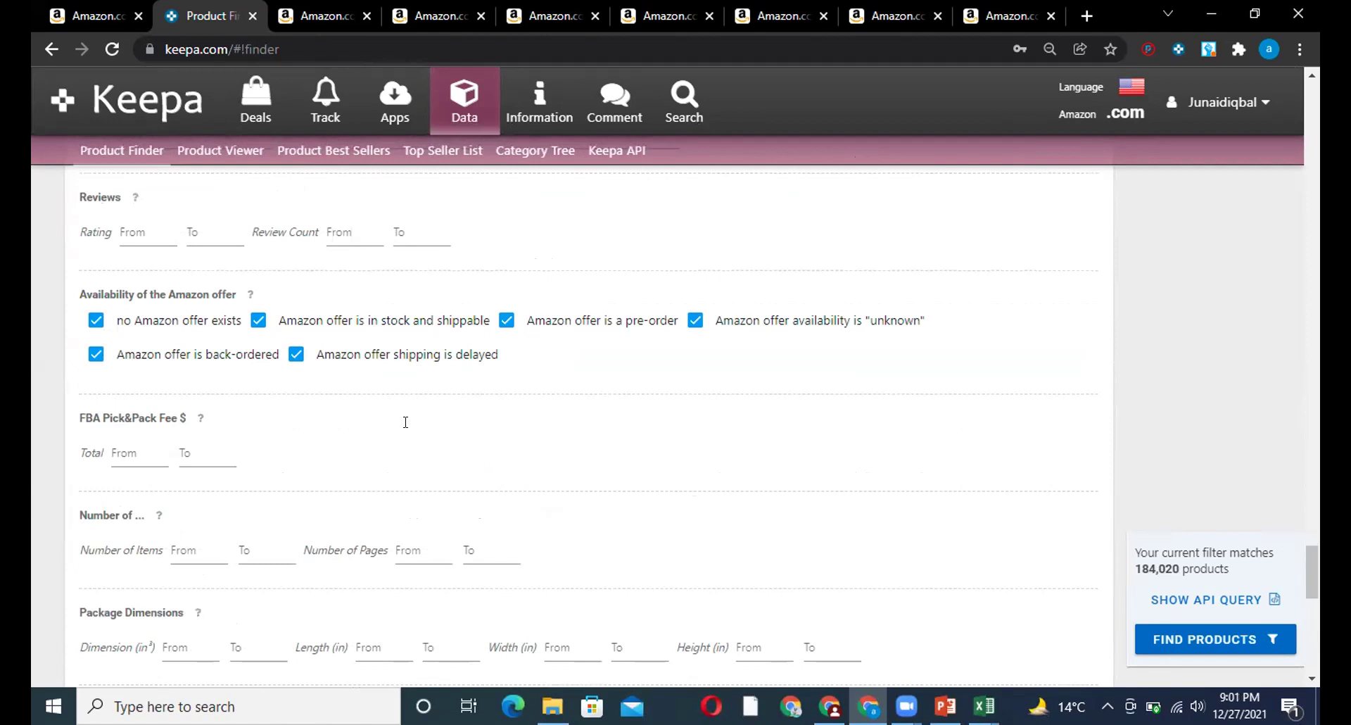
{"action": "scroll", "coordinate": [618, 406], "scroll_direction": "up", "scroll_amount": 10}
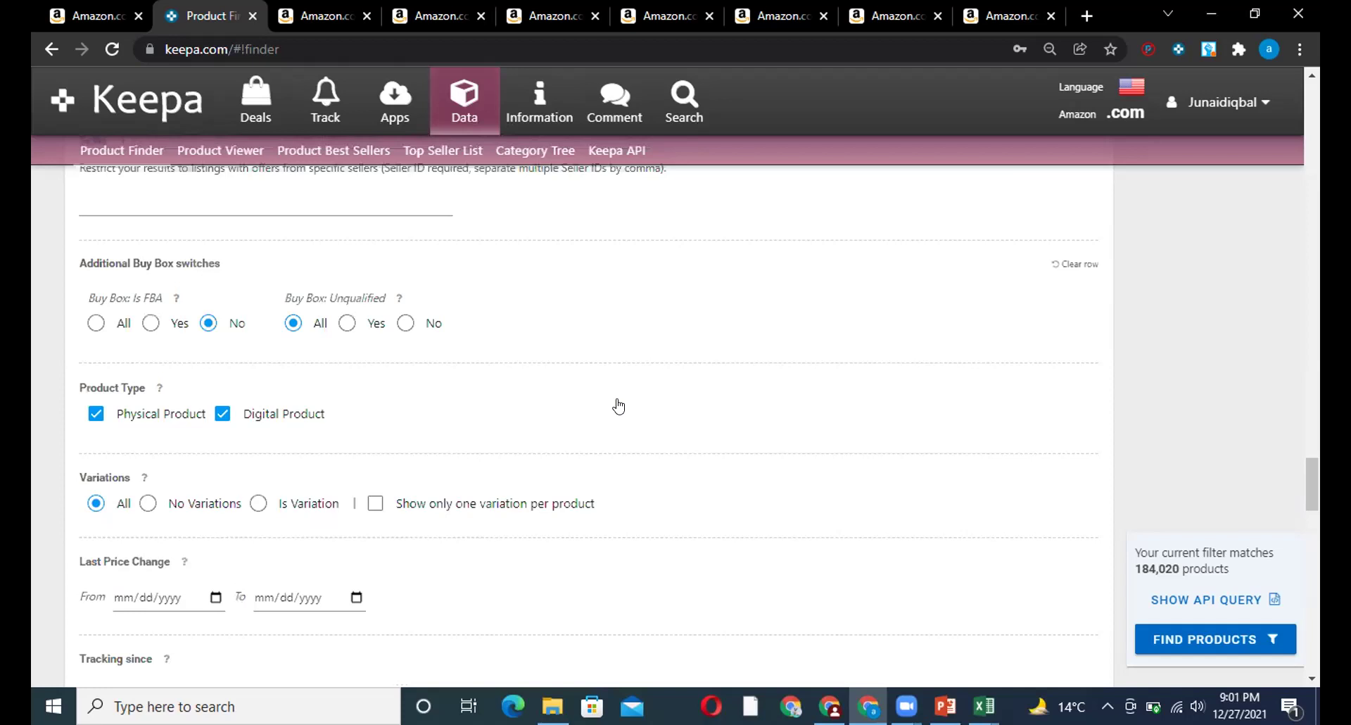
{"action": "scroll", "coordinate": [293, 486], "scroll_direction": "up", "scroll_amount": 10}
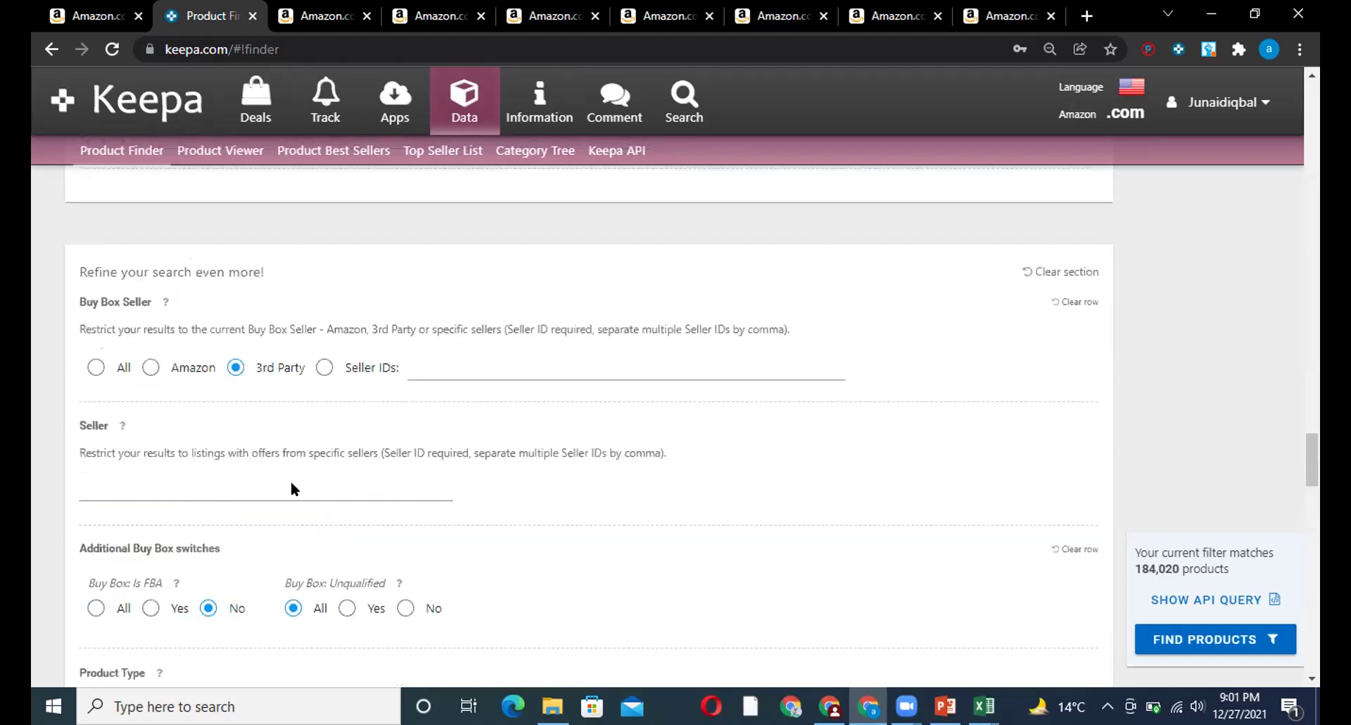
{"action": "scroll", "coordinate": [292, 486], "scroll_direction": "up", "scroll_amount": 4}
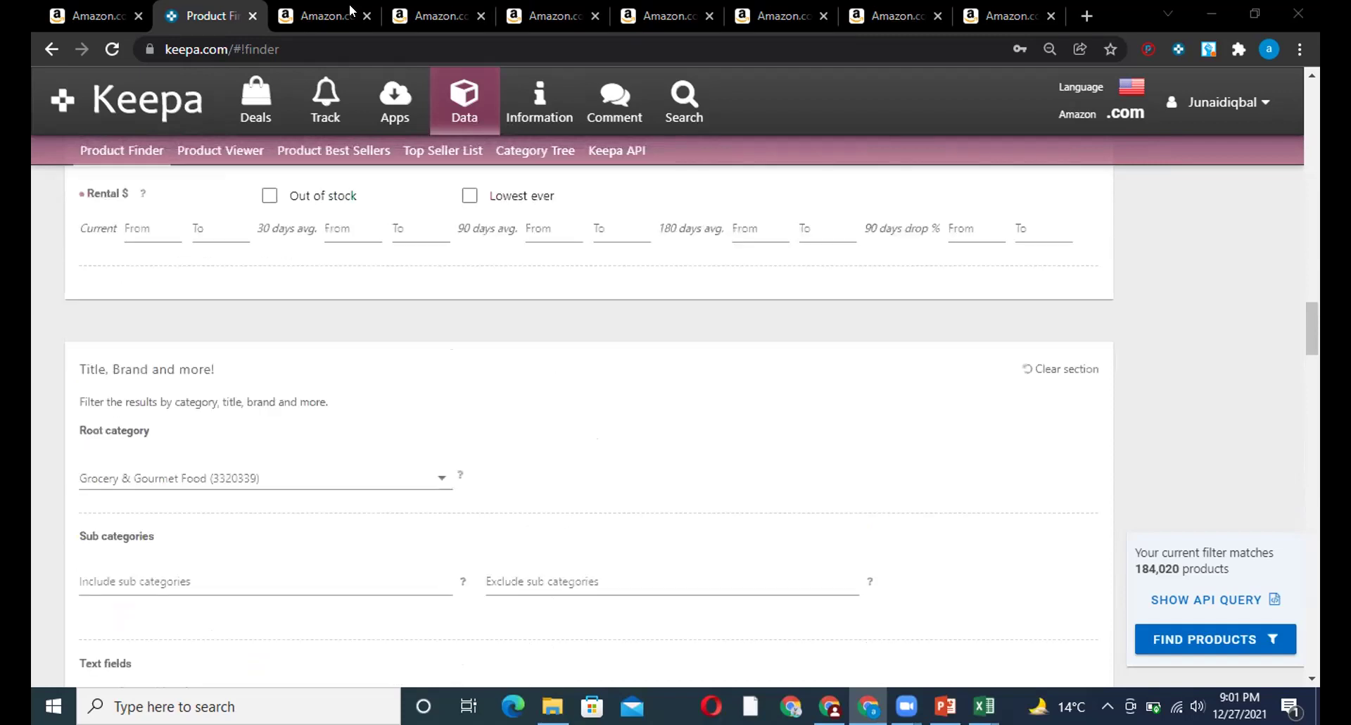
Step: Run the Product Finder search and open the Amazon listing of The Original Donut Shop Decaf K-Cup Pods, 72 Count
{"action": "key", "text": "Return"}
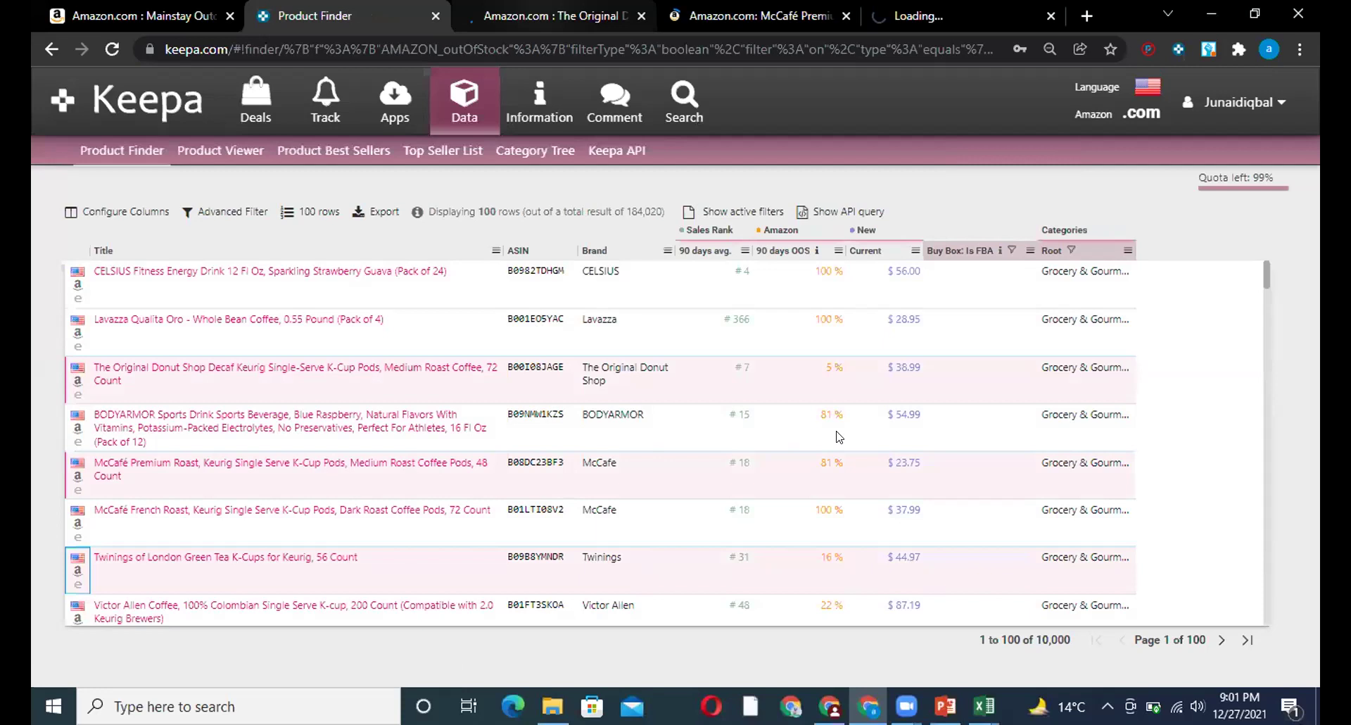
{"action": "key", "text": "ctrl+Tab"}
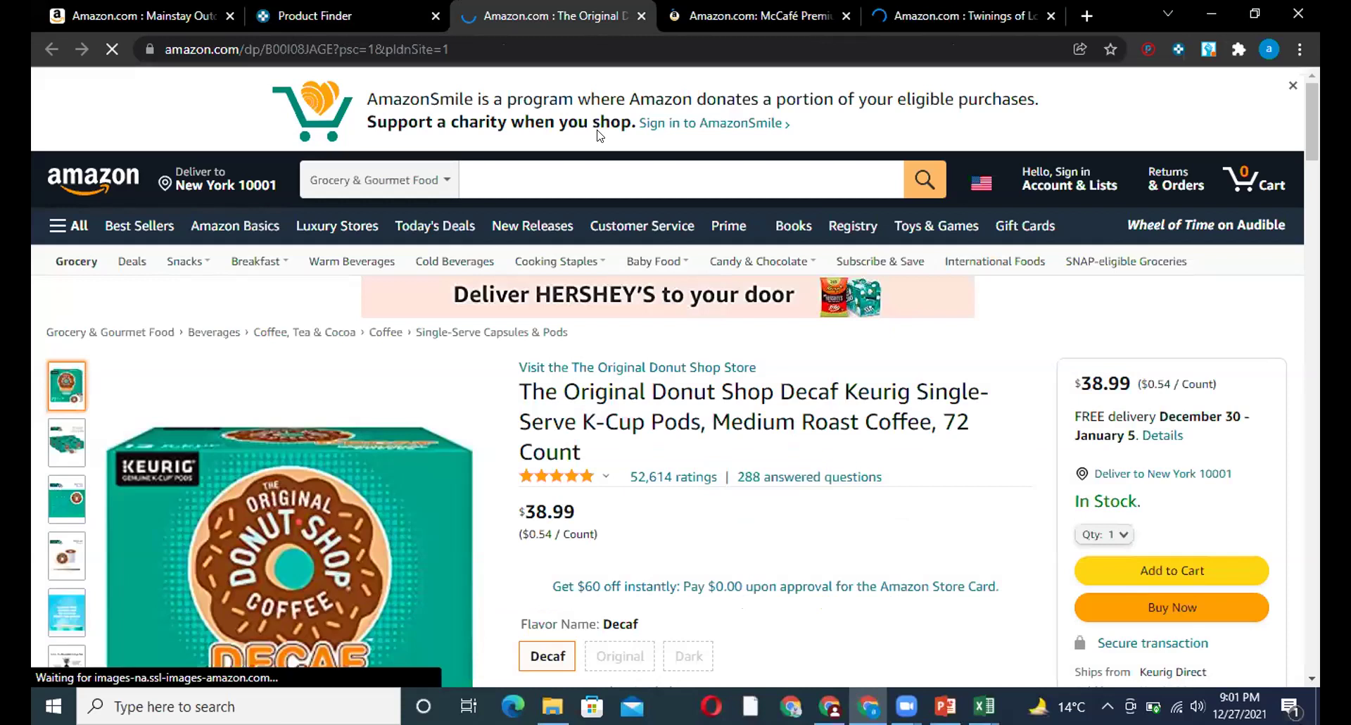
{"action": "scroll", "coordinate": [618, 88], "scroll_direction": "down", "scroll_amount": 4}
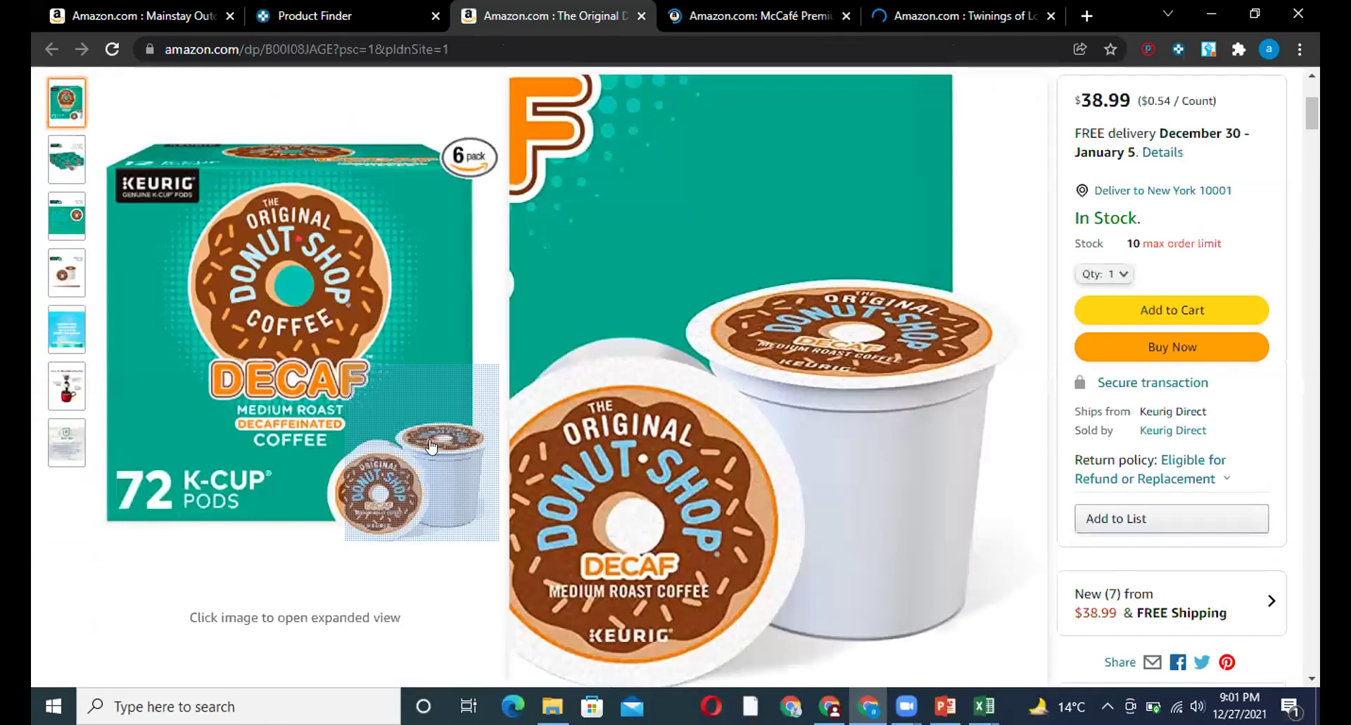
Step: Compare The Original Donut Shop Decaf 72 Count listing with its Amazon Business price, and look through the similar coffee offers
{"action": "key", "text": "alt+Tab"}
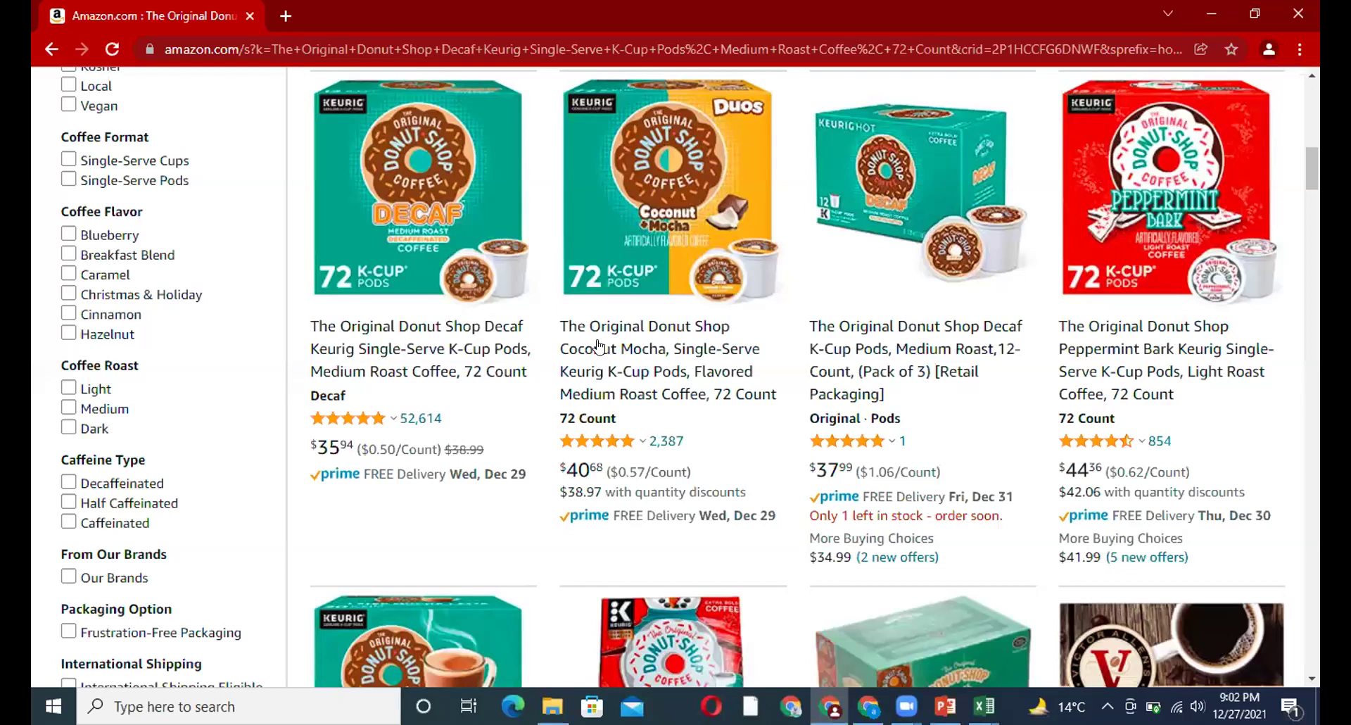
{"action": "scroll", "coordinate": [597, 347], "scroll_direction": "down", "scroll_amount": 6}
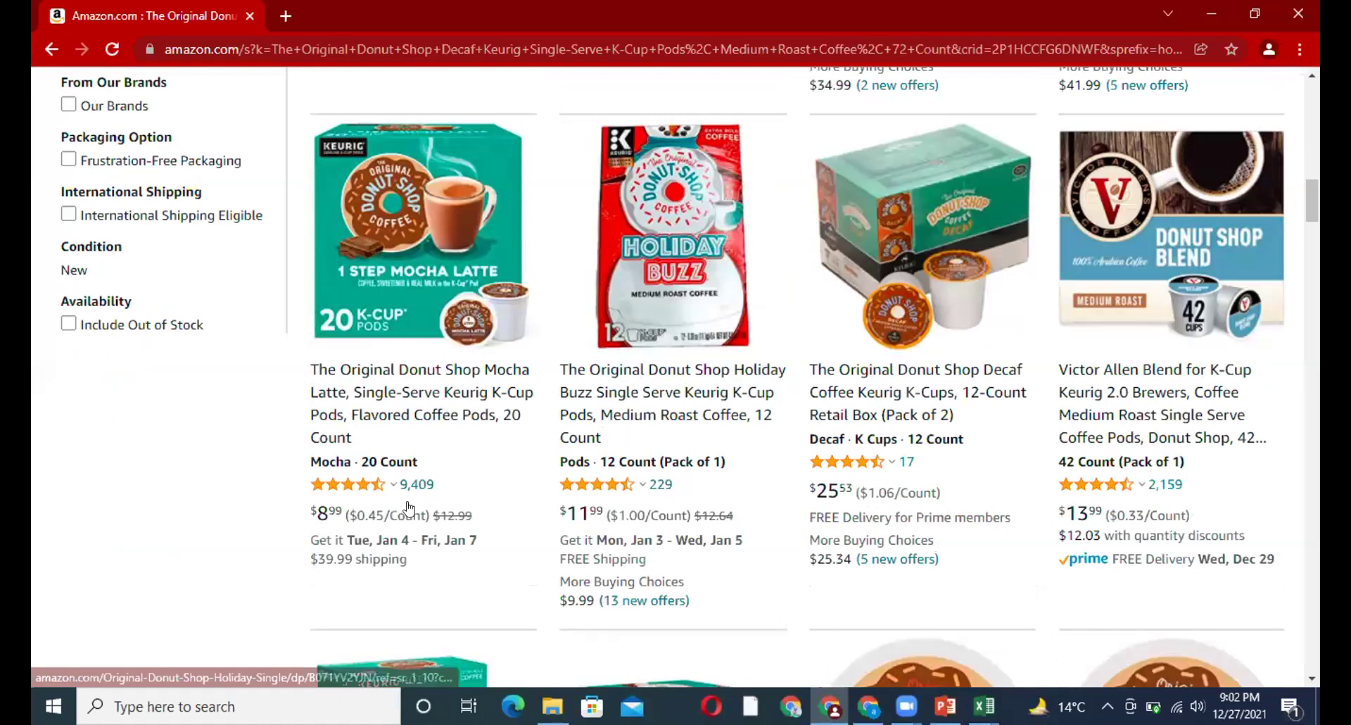
{"action": "scroll", "coordinate": [406, 466], "scroll_direction": "up", "scroll_amount": 1}
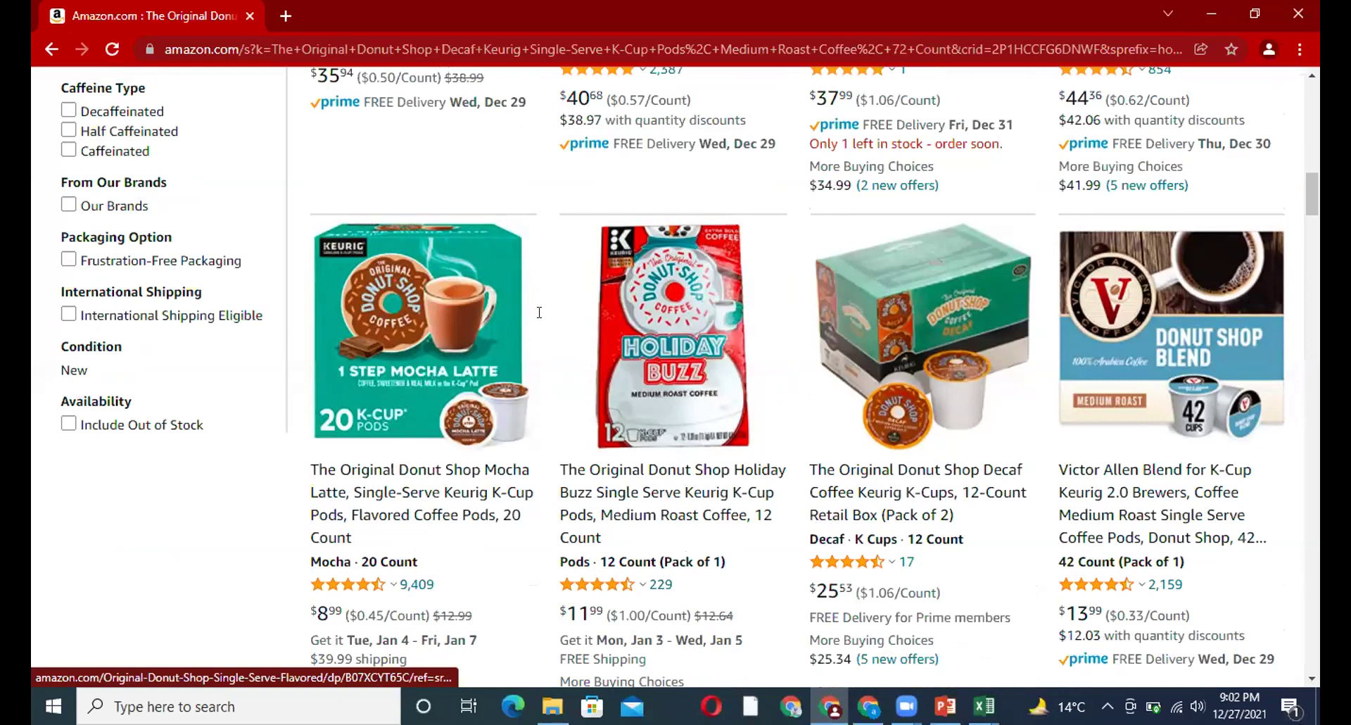
{"action": "scroll", "coordinate": [454, 439], "scroll_direction": "up", "scroll_amount": 5}
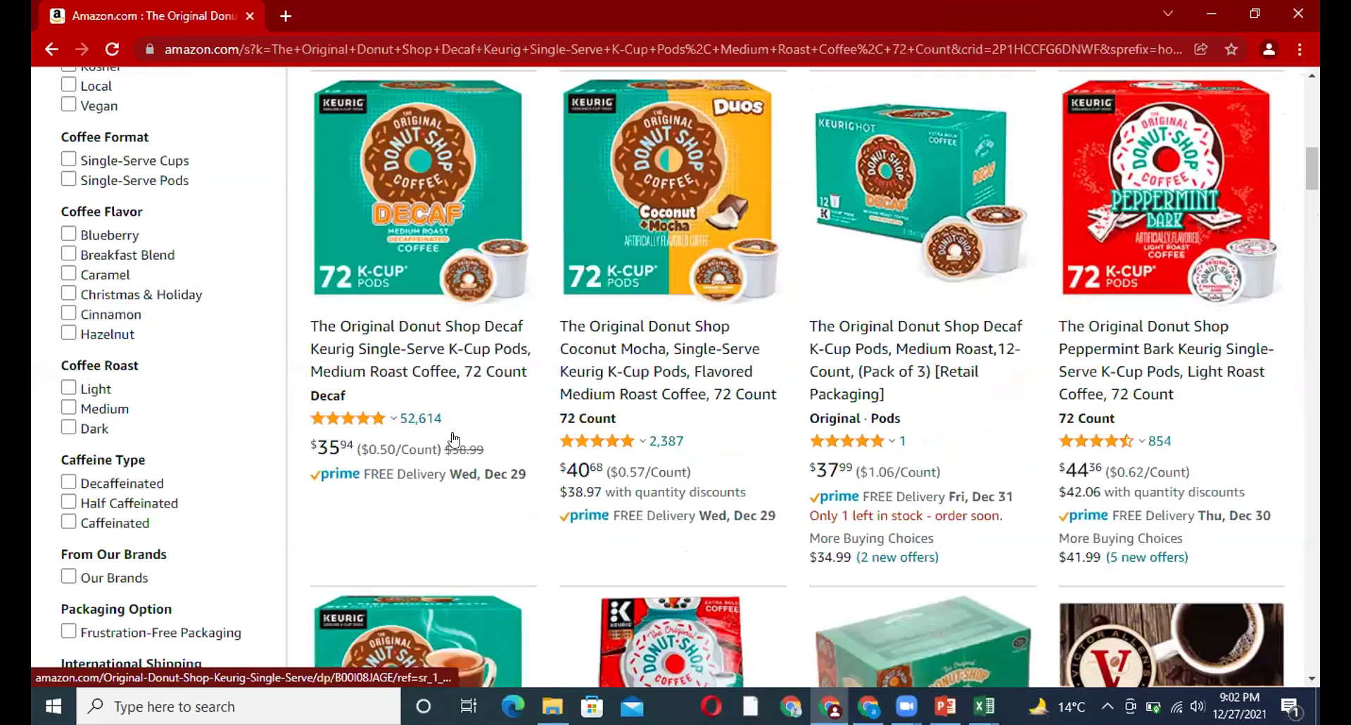
{"action": "left_click", "coordinate": [407, 437]}
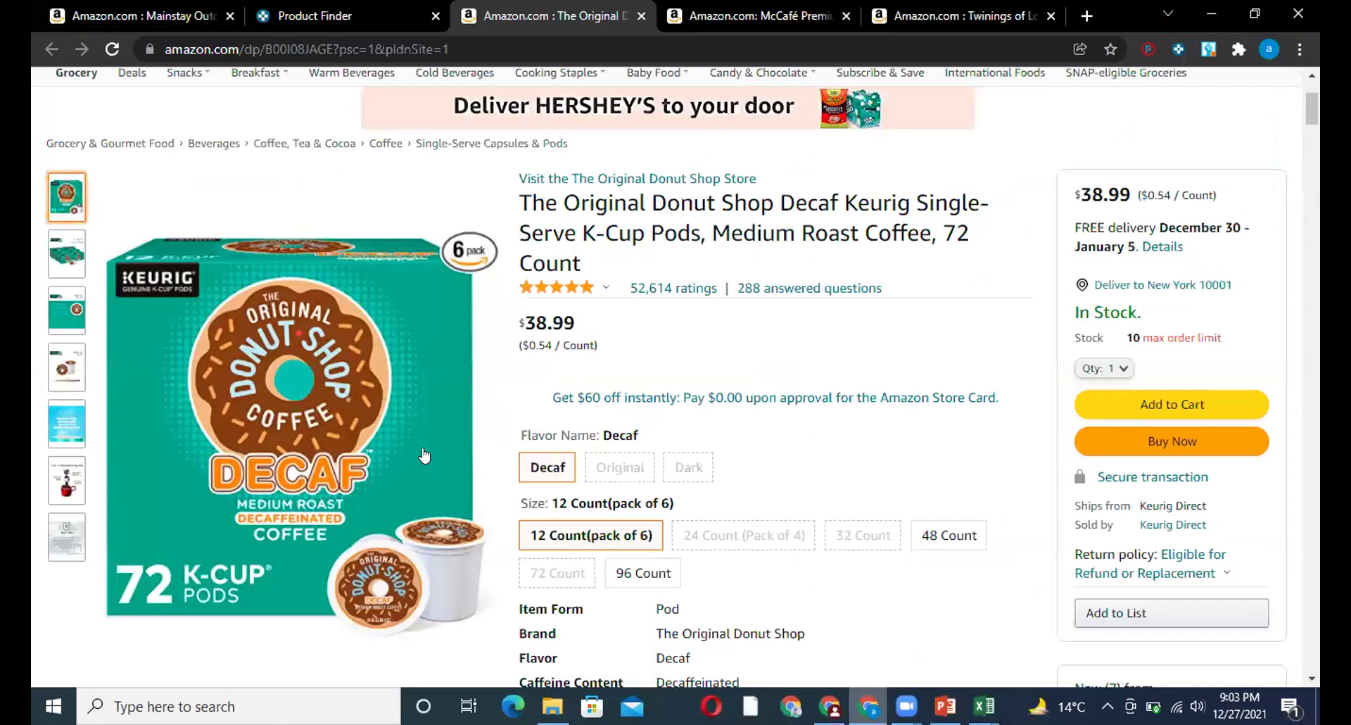
{"action": "key", "text": "alt+Tab"}
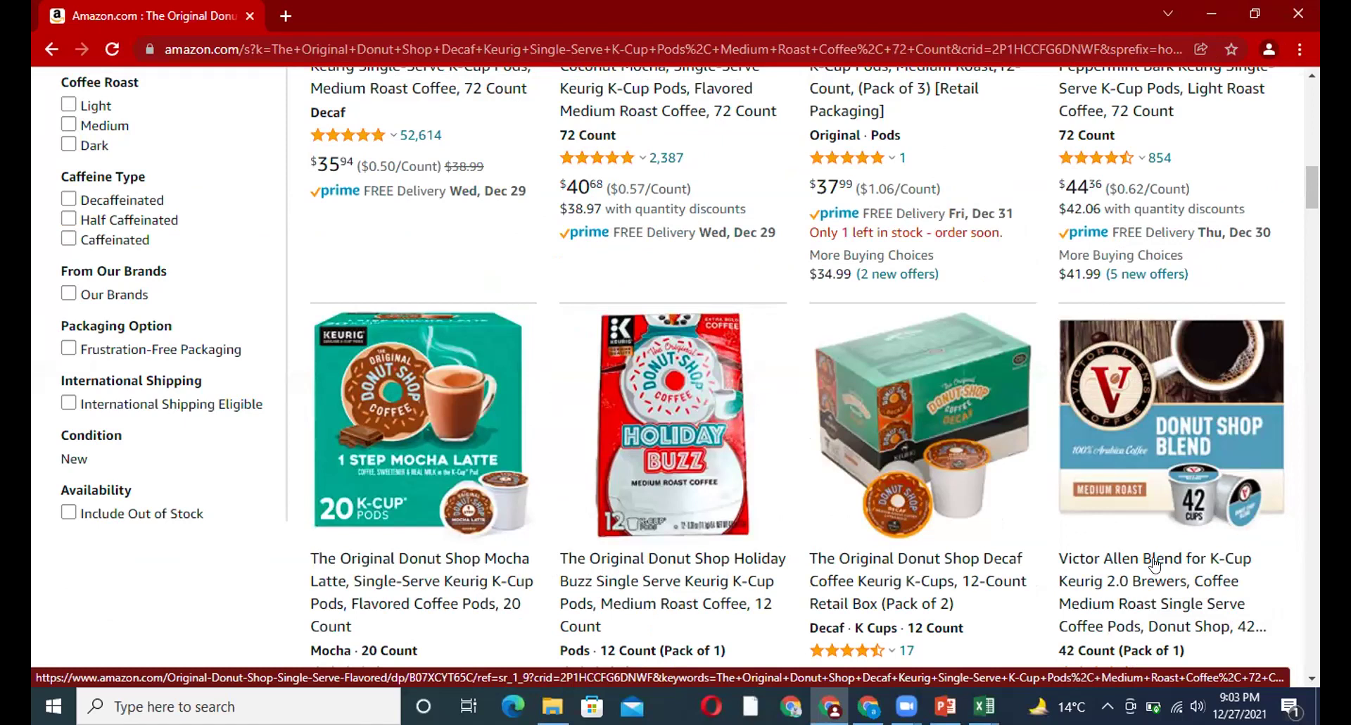
{"action": "scroll", "coordinate": [751, 282], "scroll_direction": "down", "scroll_amount": 1}
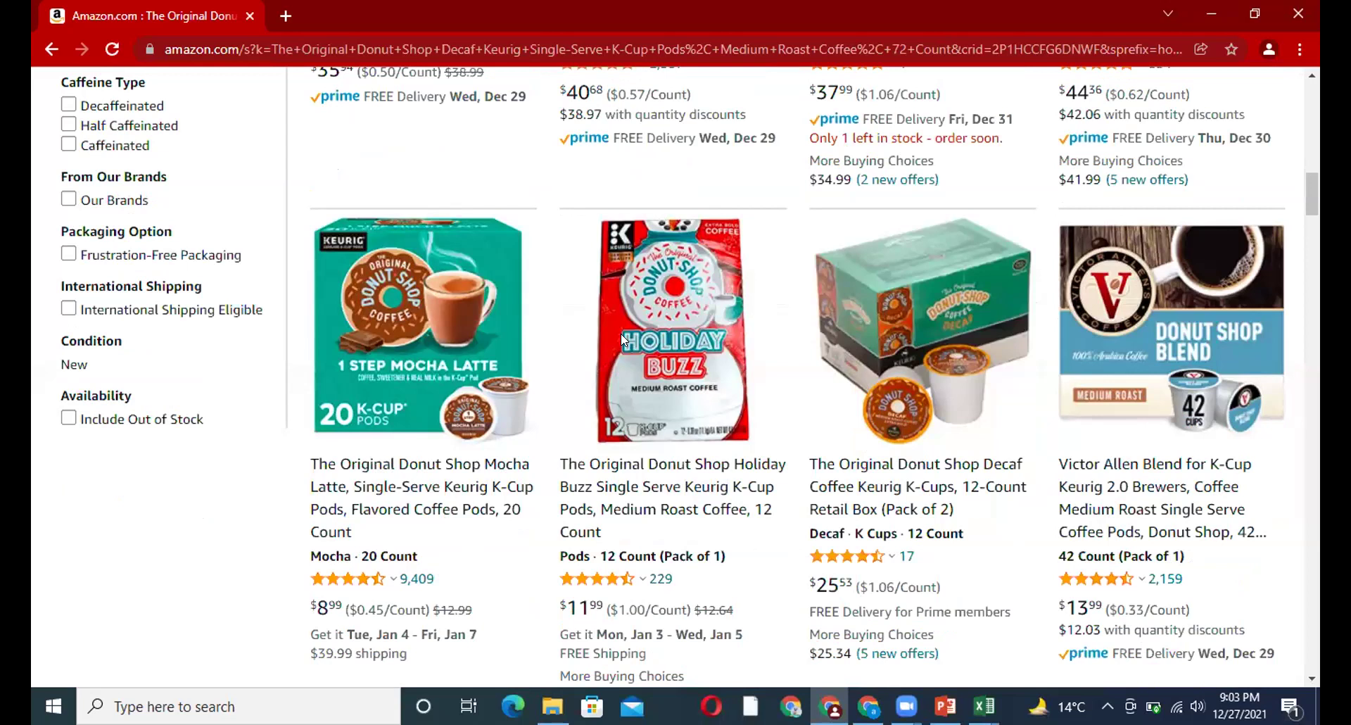
{"action": "scroll", "coordinate": [621, 334], "scroll_direction": "down", "scroll_amount": 1}
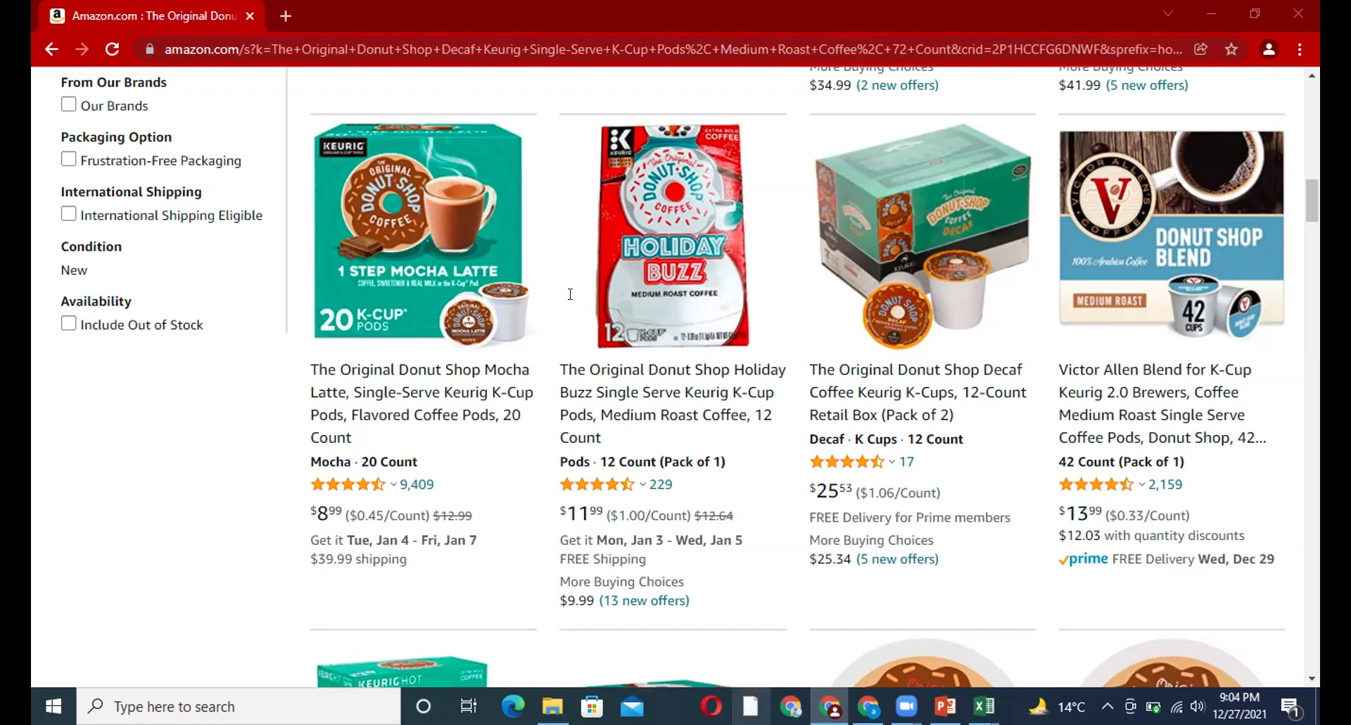
Step: Use the McCafé Premium Roast K-Cup Pods, 48 Count, listing title to look the product up on Amazon Business
{"action": "key", "text": "alt+Tab"}
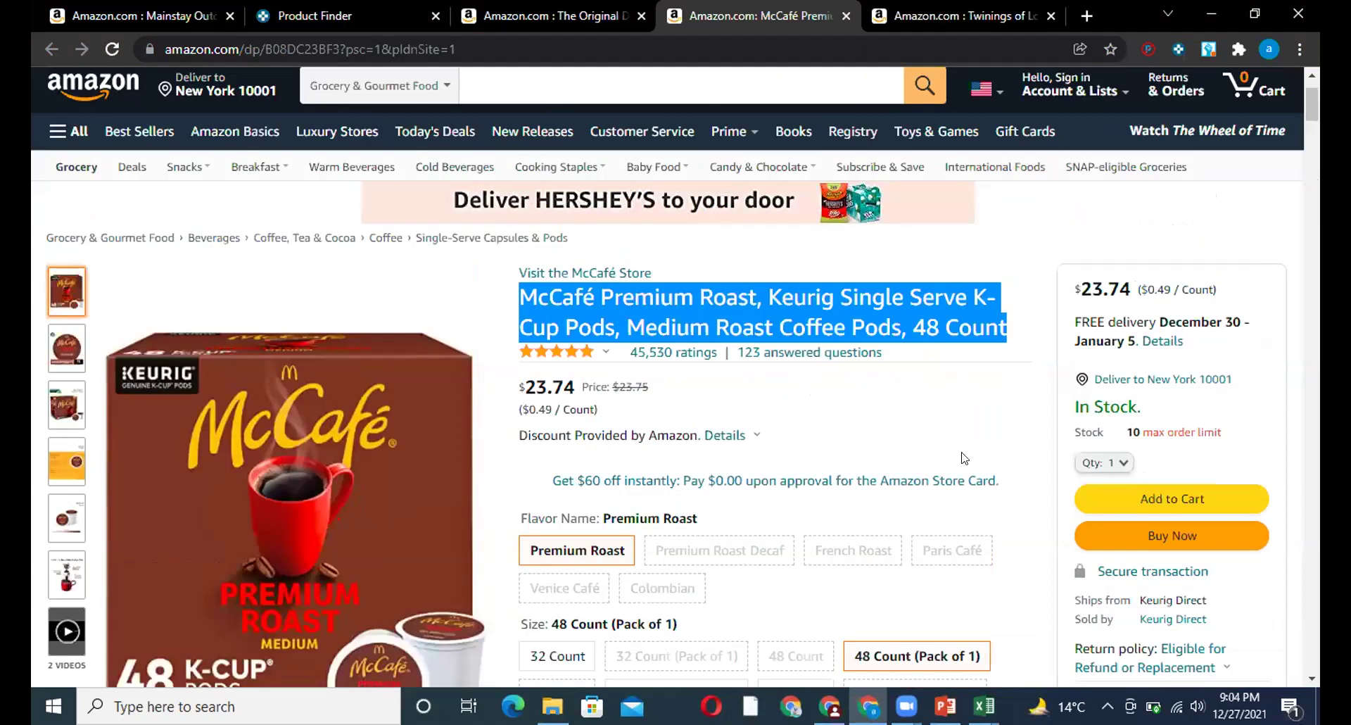
{"action": "key", "text": "alt+Tab"}
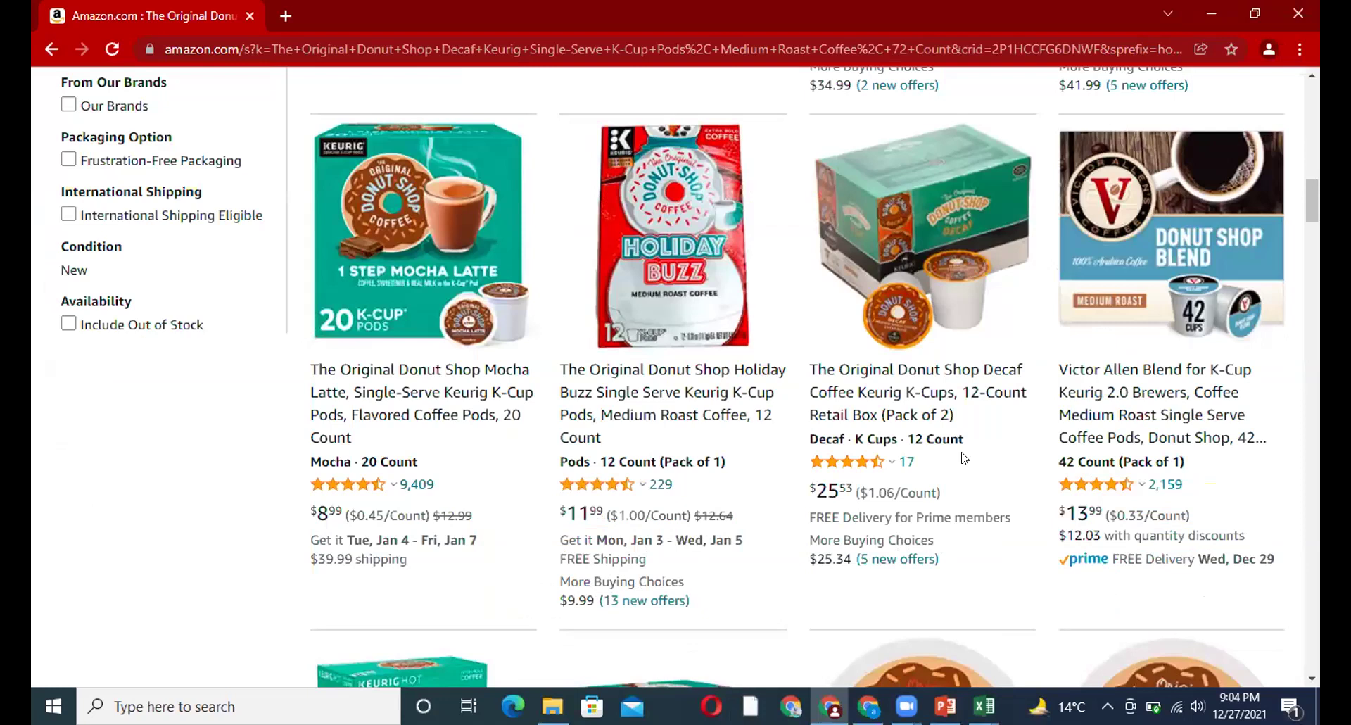
{"action": "scroll", "coordinate": [964, 459], "scroll_direction": "up", "scroll_amount": 15}
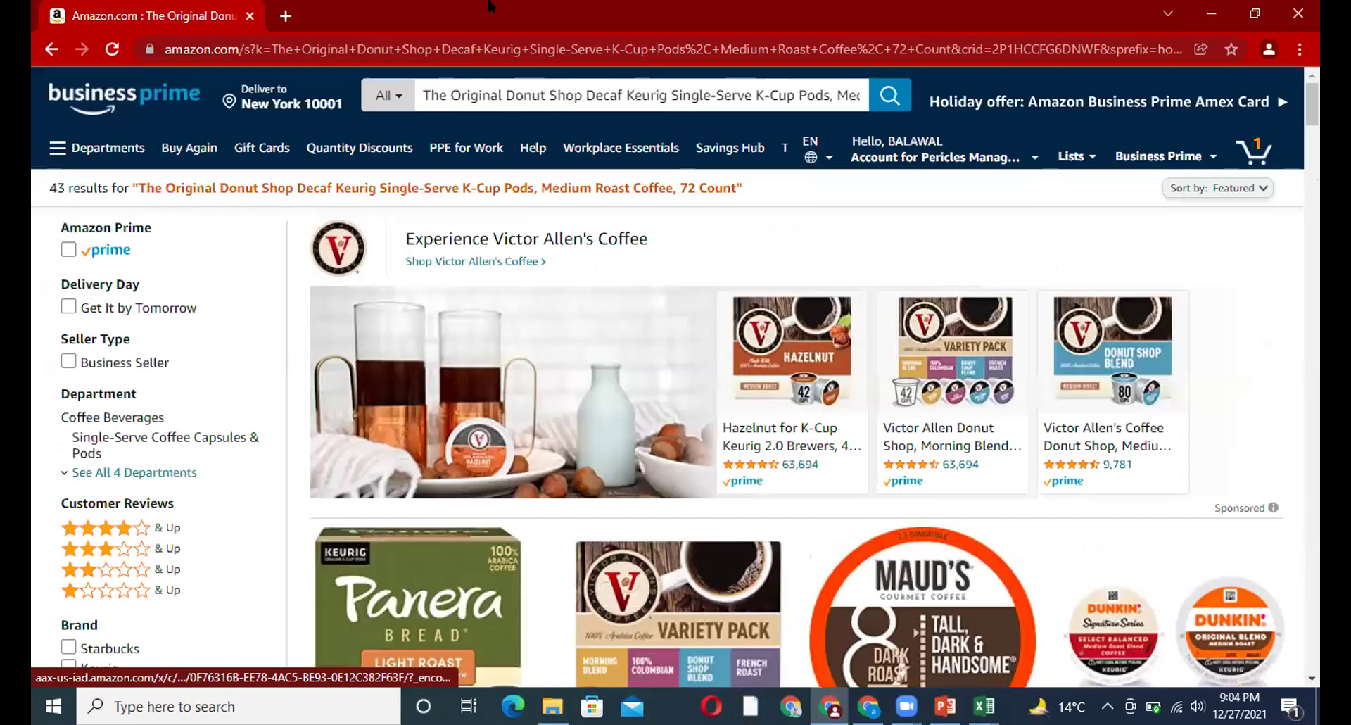
{"action": "left_click", "coordinate": [551, 95]}
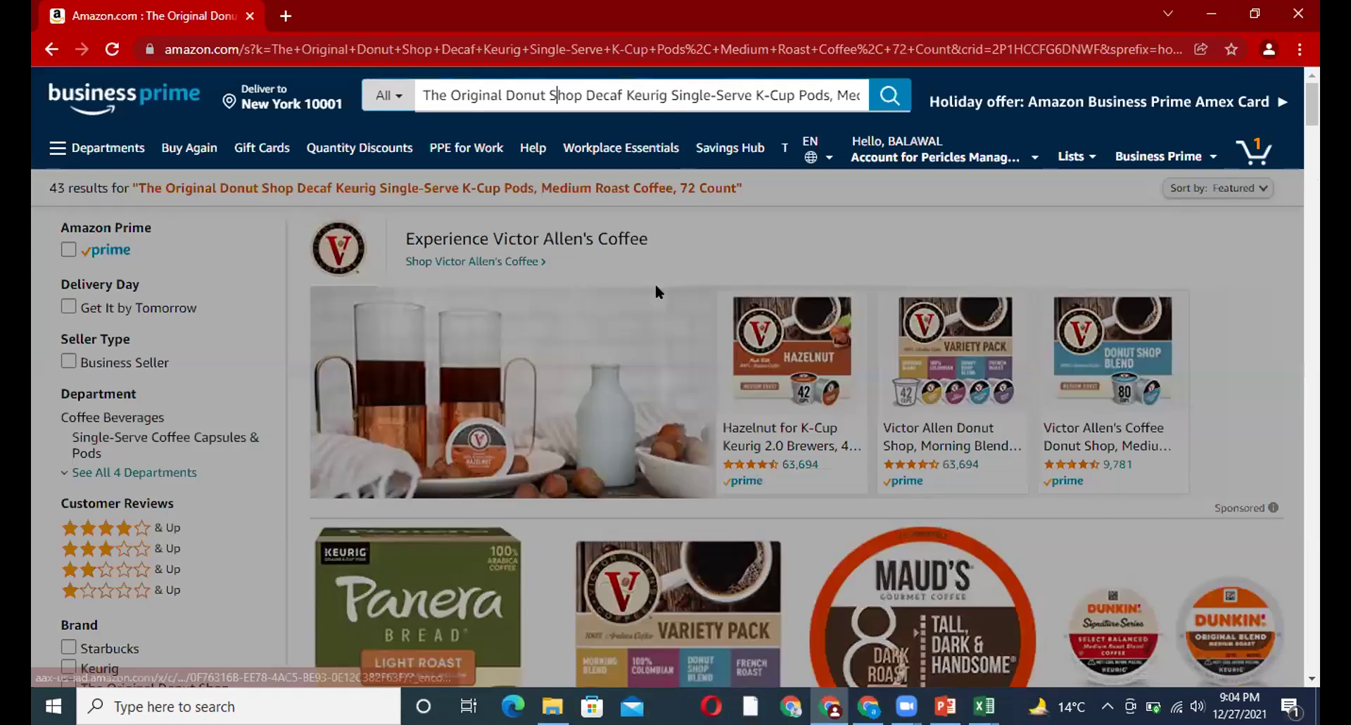
Step: Compare the Twinings of London Green Tea K-Cups, 56 Count, seller listing with its Amazon Business price
{"action": "key", "text": "alt+Tab"}
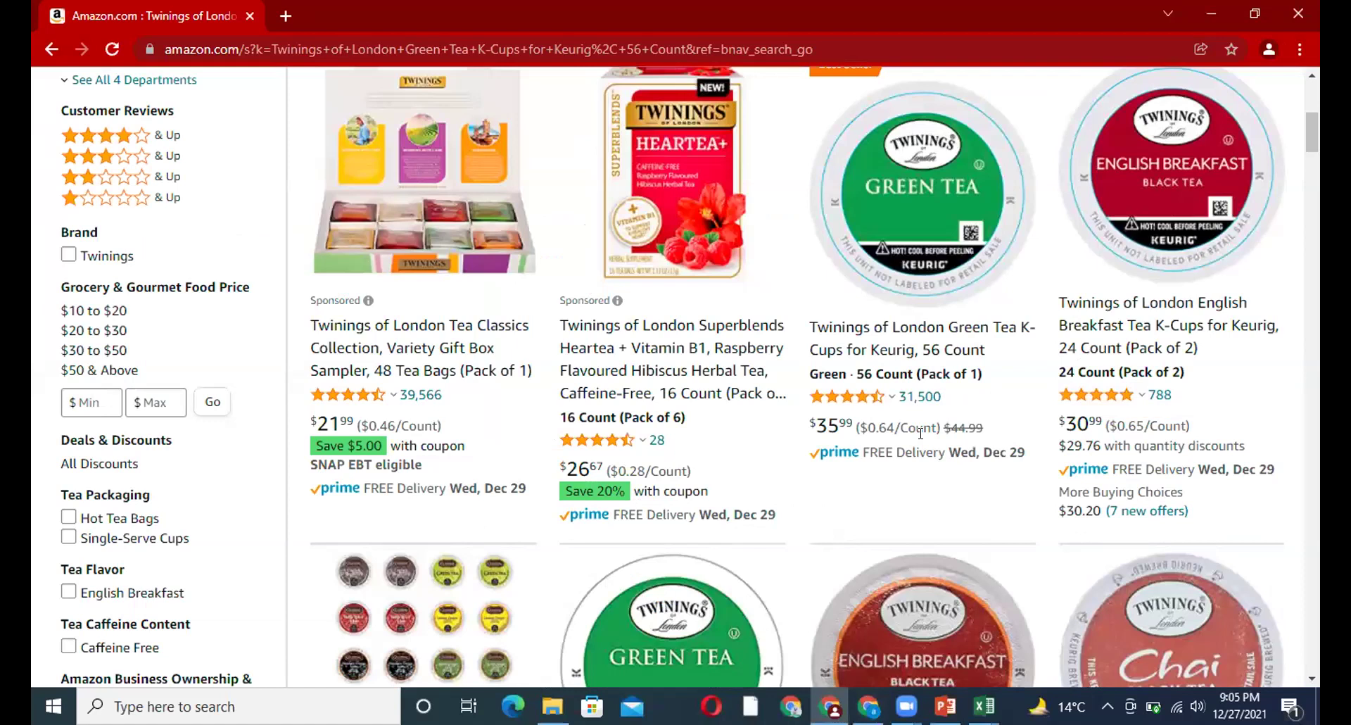
{"action": "key", "text": "alt+Tab"}
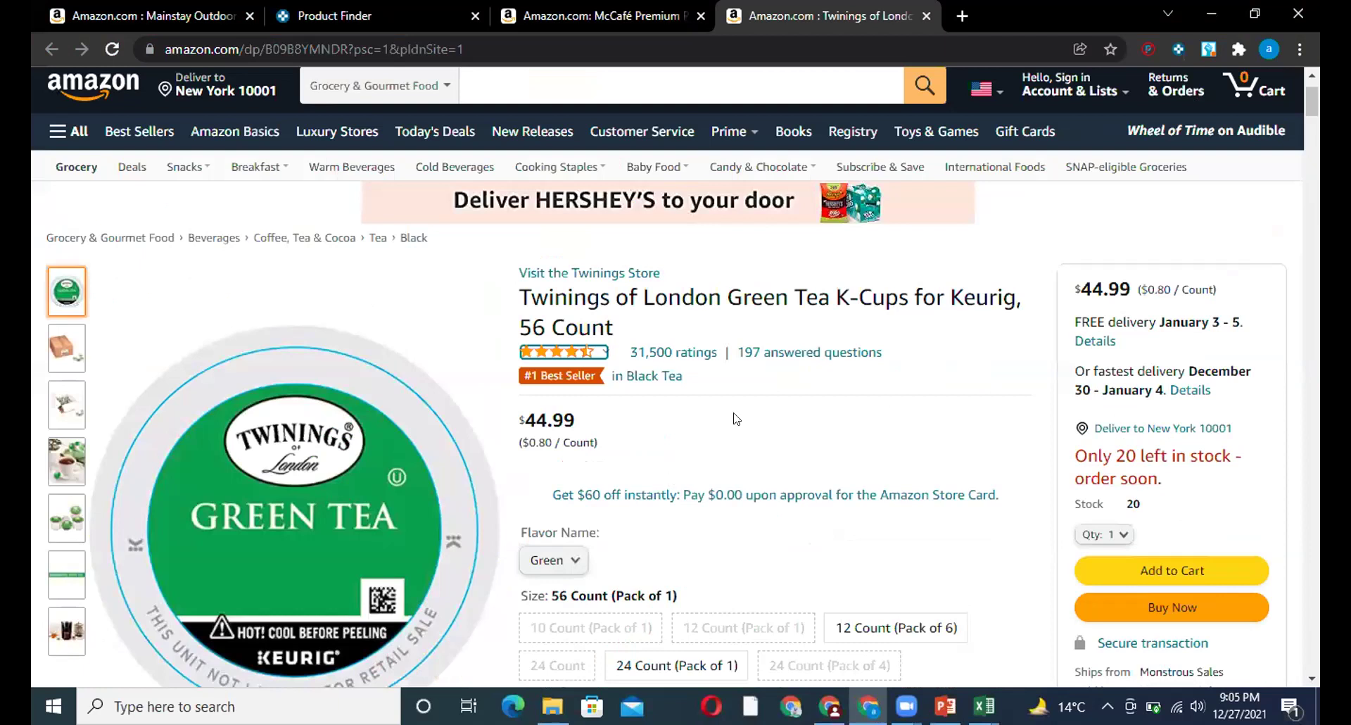
{"action": "key", "text": "alt+Tab"}
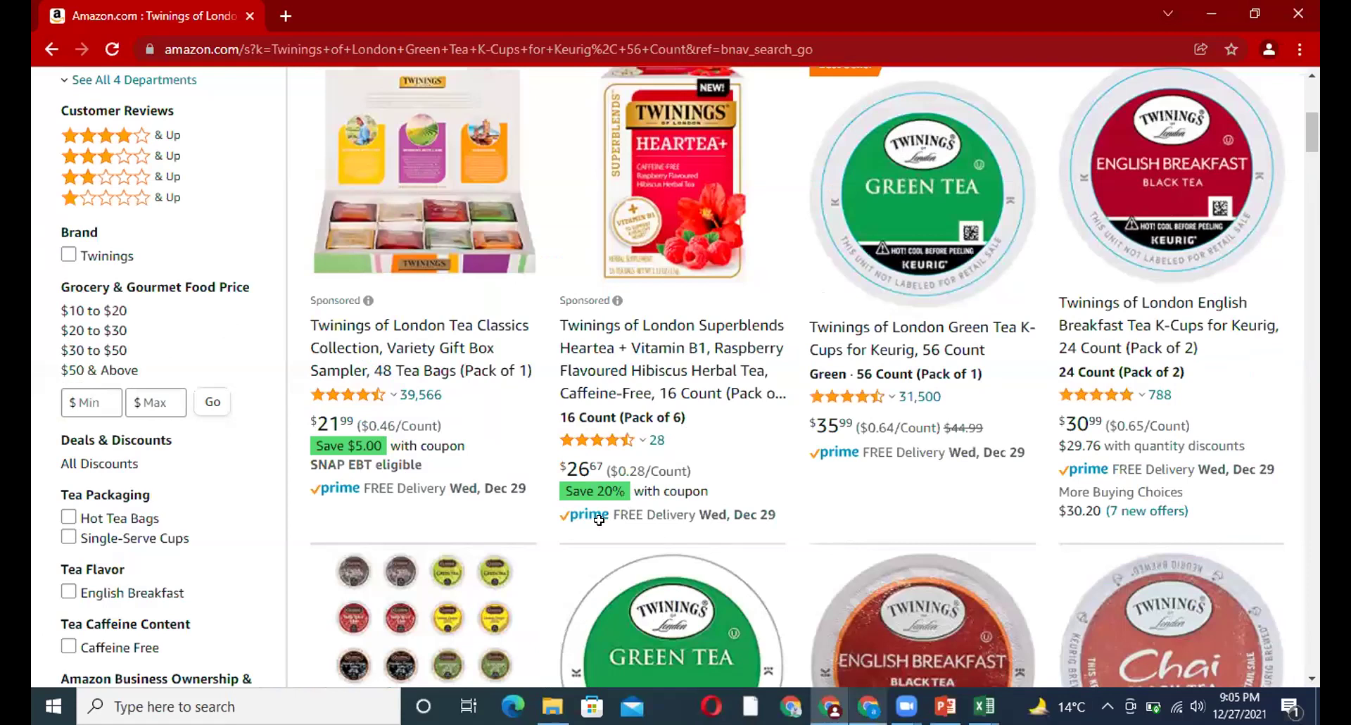
Step: In row 19 of the Excel profit sheet, enter sale price 44.89 and purchase price 36, clear the sales tax, and check the ROI
{"action": "key", "text": "alt+Tab"}
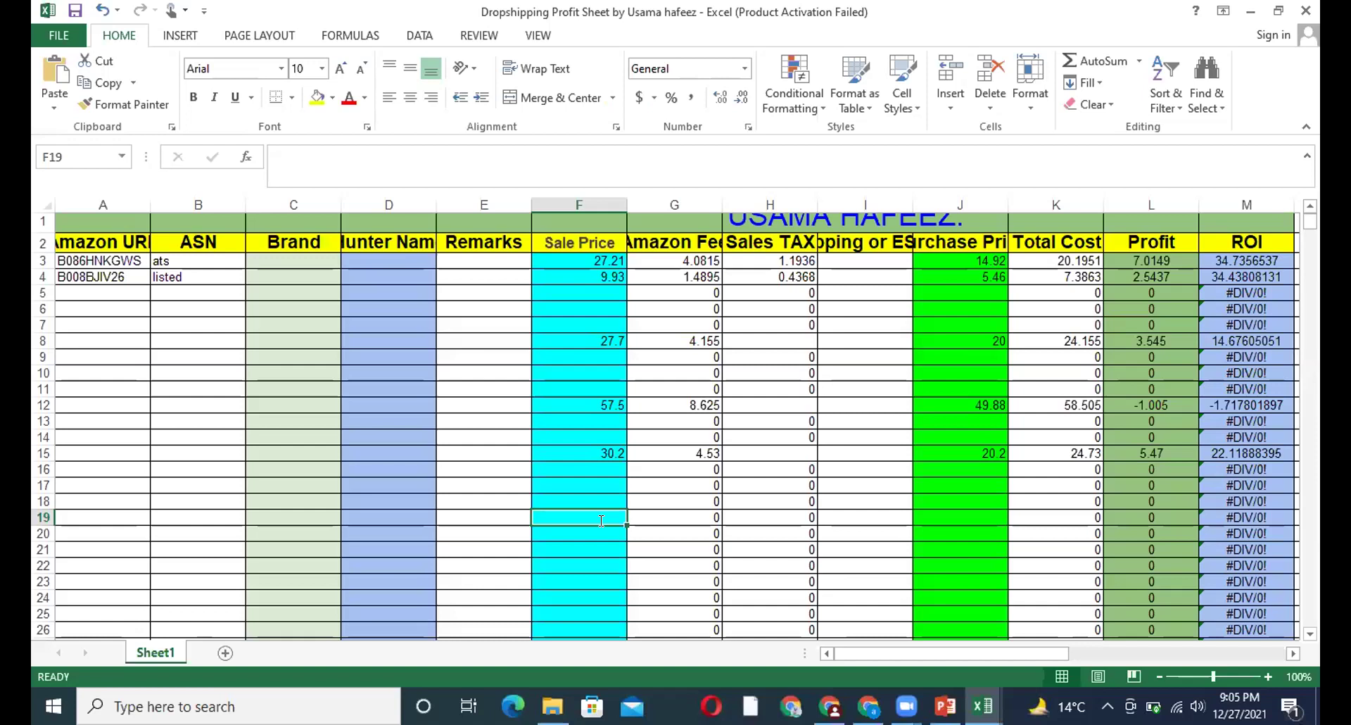
{"action": "type", "text": "44.89"}
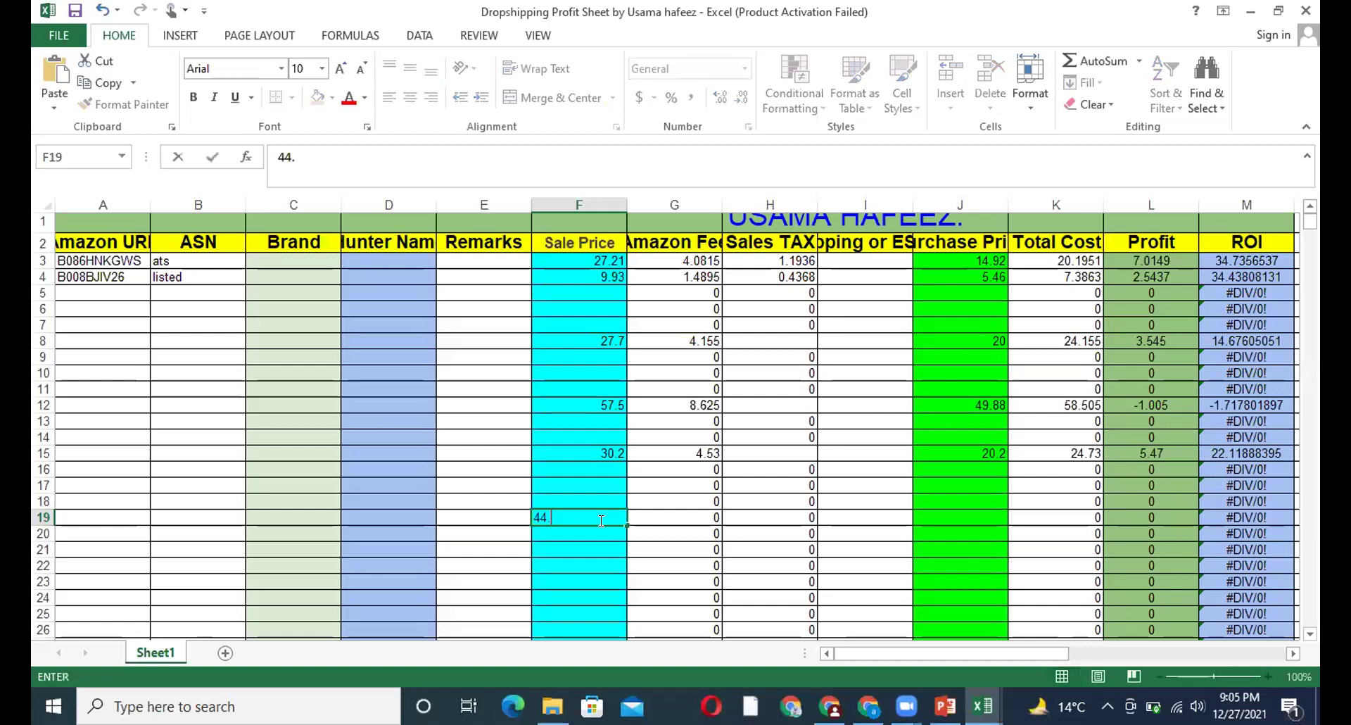
{"action": "left_click", "coordinate": [968, 528]}
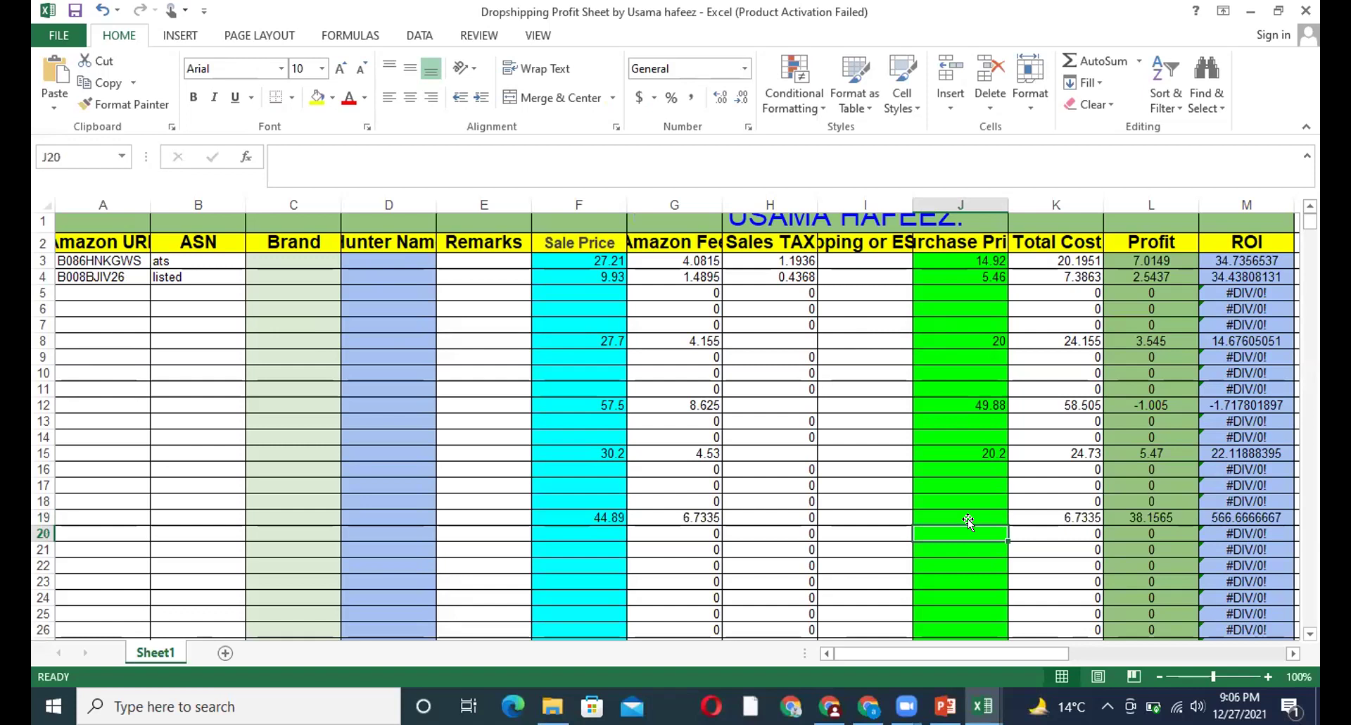
{"action": "left_click", "coordinate": [968, 511]}
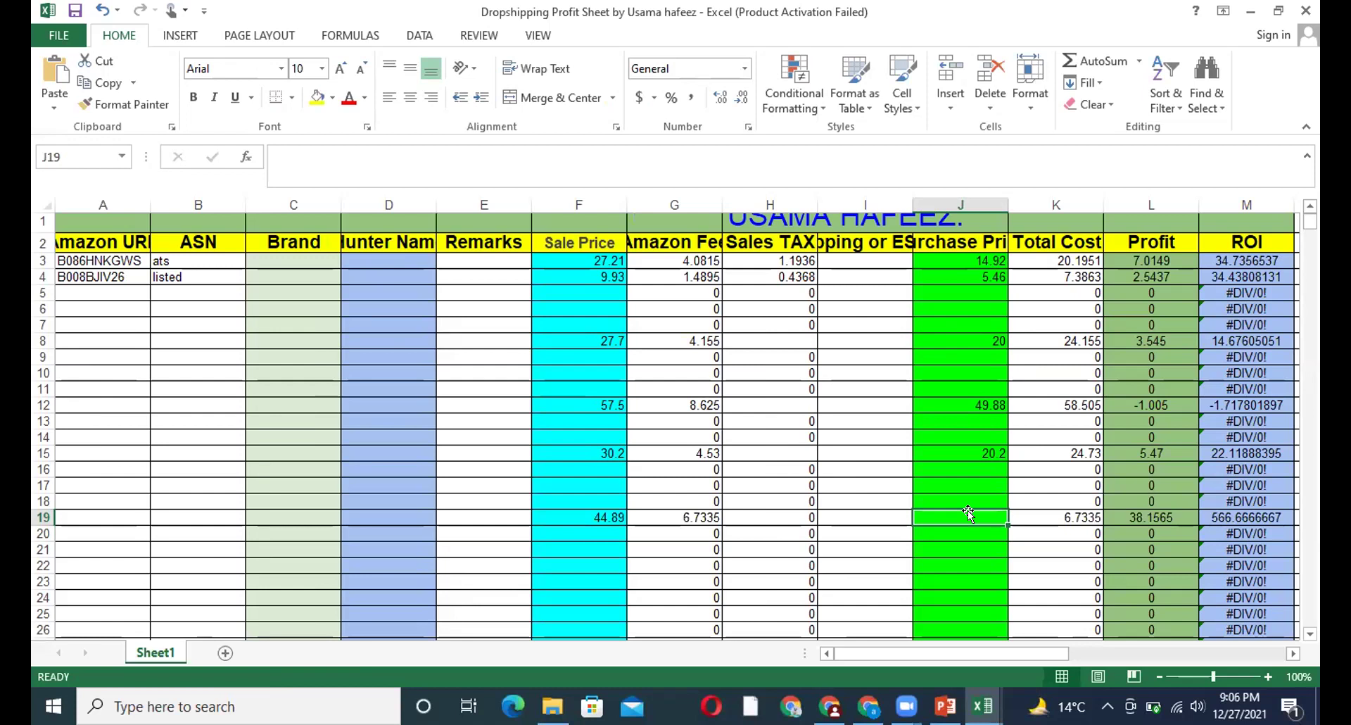
{"action": "type", "text": "36"}
{"action": "left_click", "coordinate": [839, 560]}
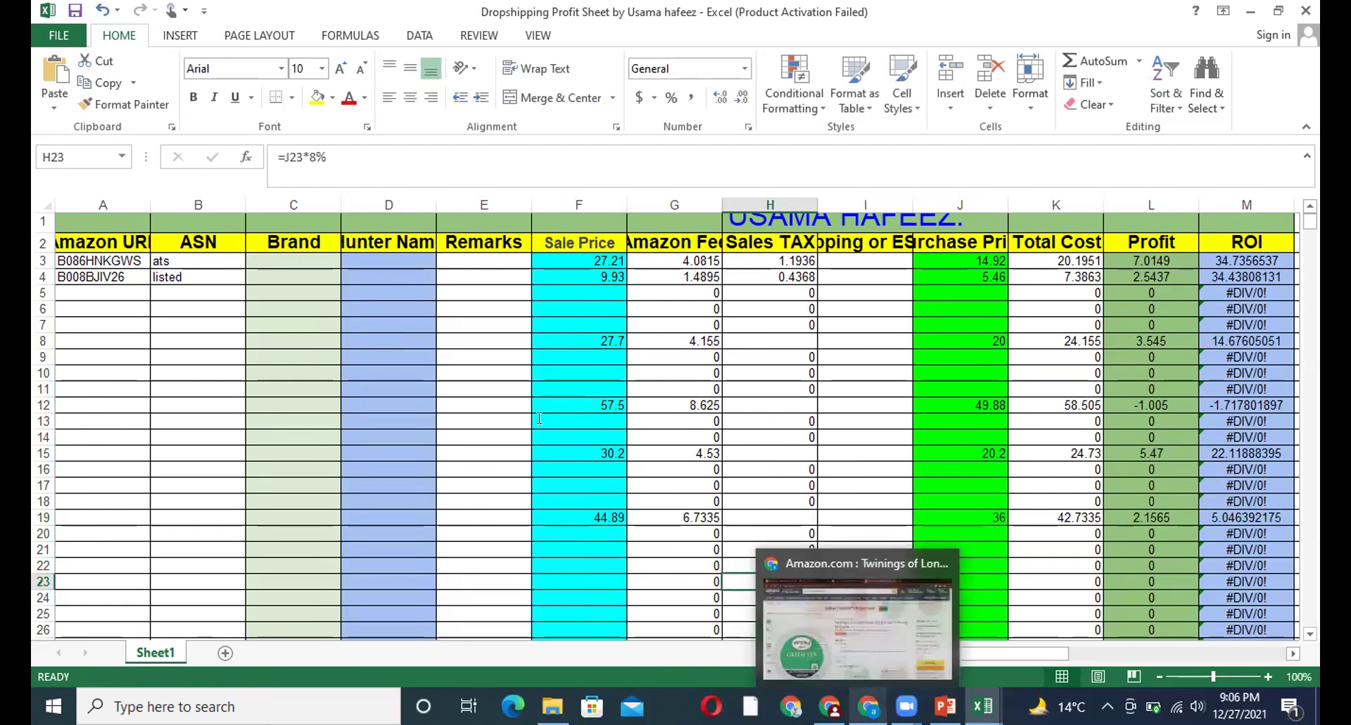
Step: Recheck the Twinings Green Tea listing against its Amazon Business price, and switch to the Hunting Methods slide in PowerPoint
{"action": "left_click", "coordinate": [928, 674]}
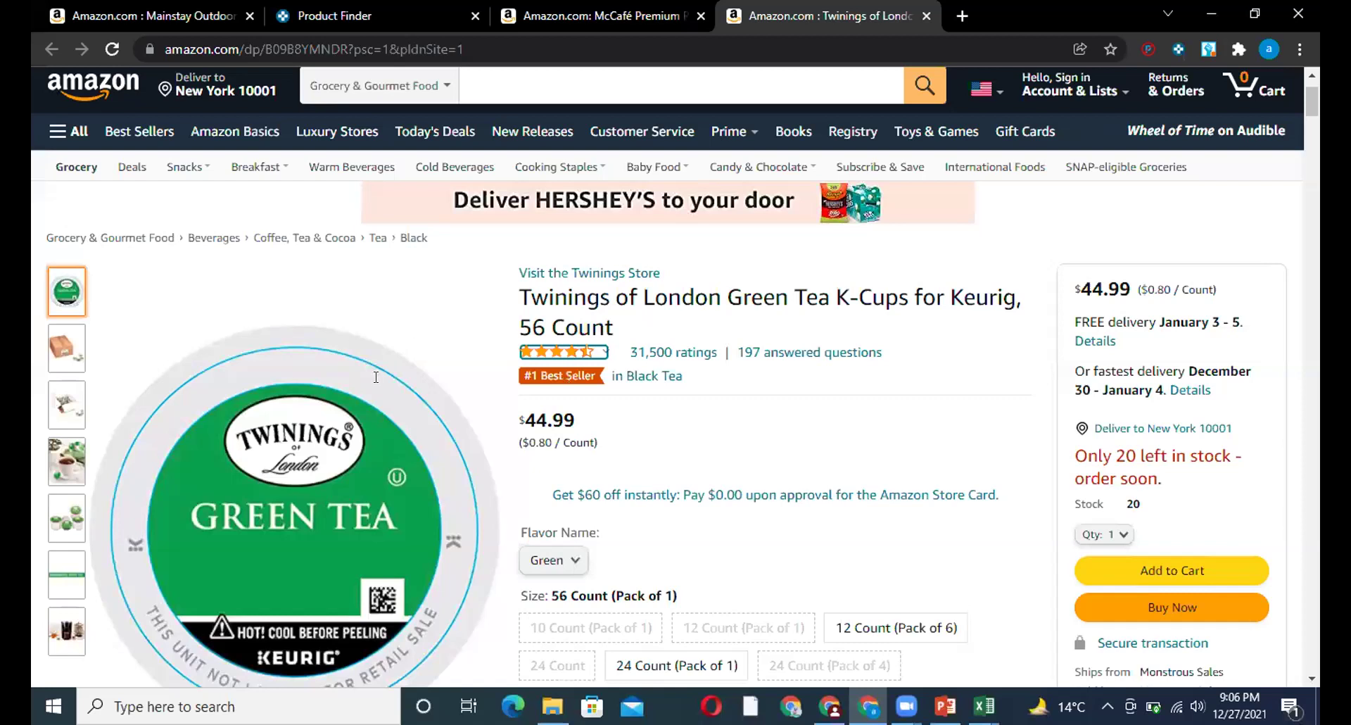
{"action": "key", "text": "alt+Tab"}
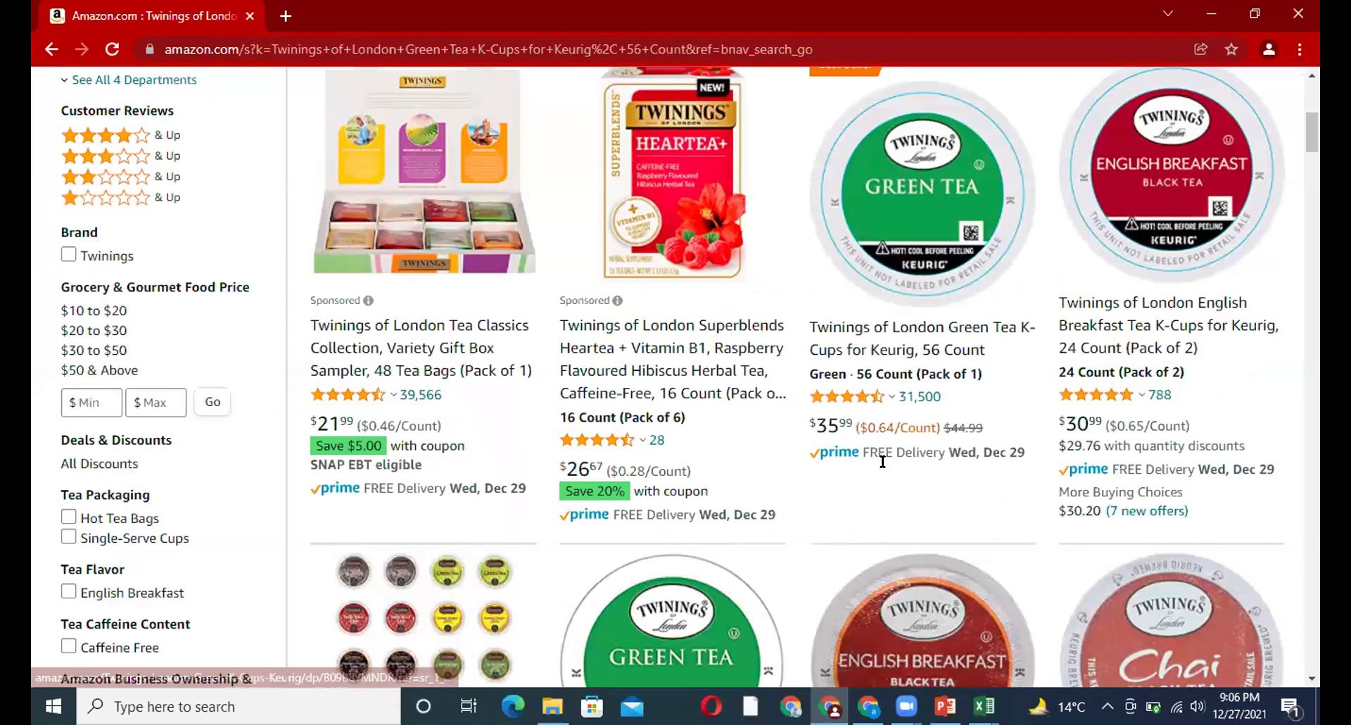
{"action": "left_click", "coordinate": [868, 691]}
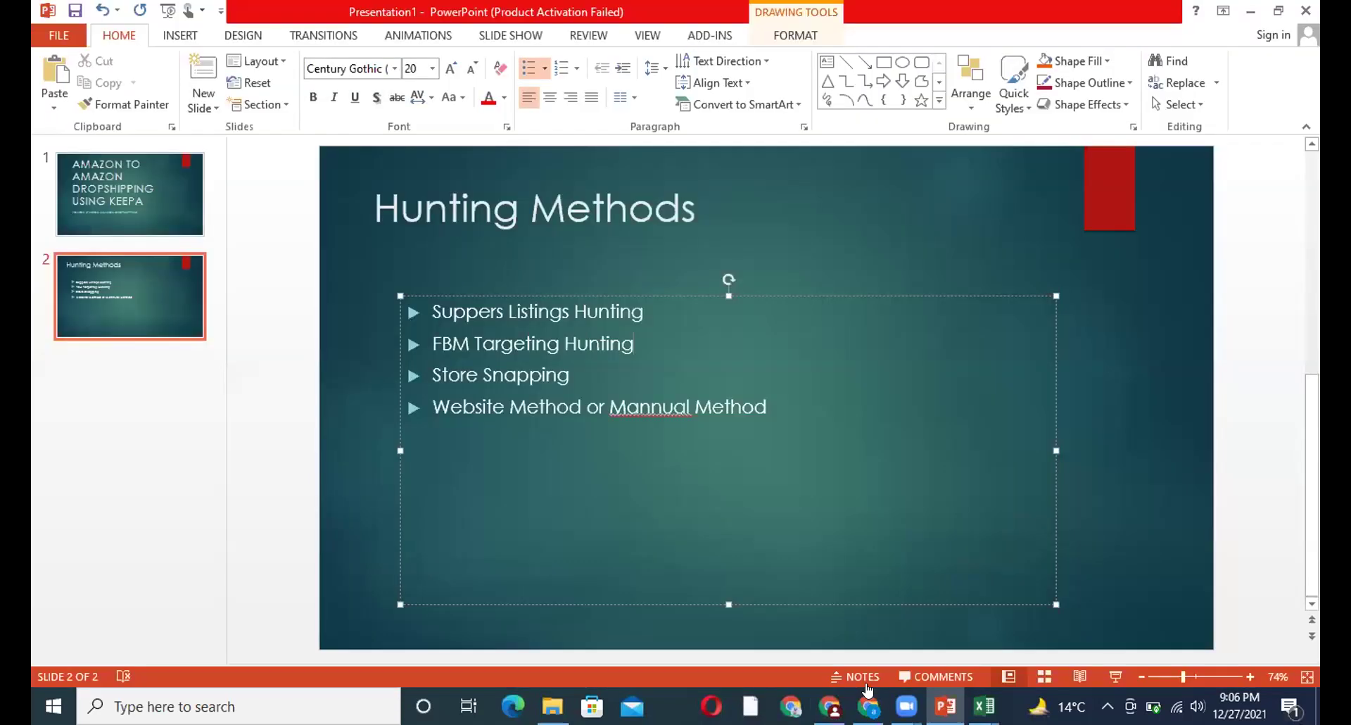
Step: Switch to Chrome, review the Monstrous Sales seller profile and feedback ratings on Amazon, and open the seller's storefront
{"action": "left_click", "coordinate": [867, 691]}
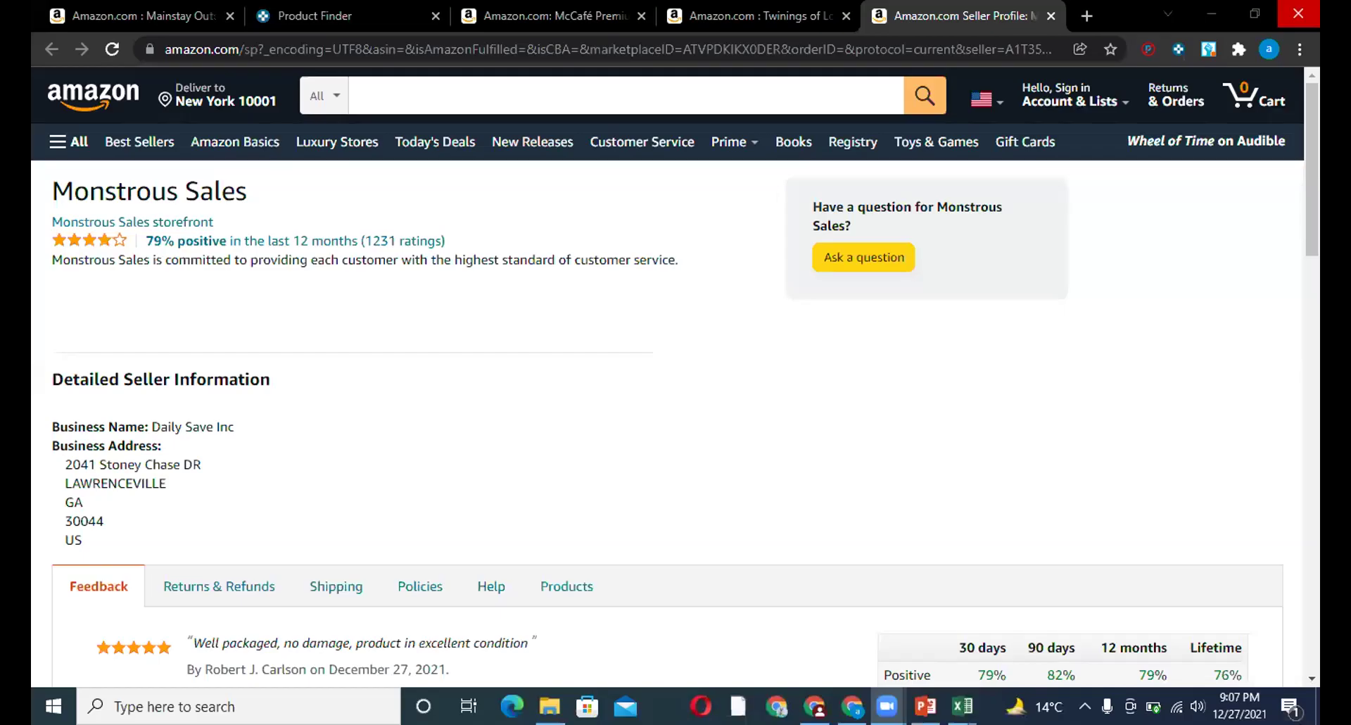
{"action": "scroll", "coordinate": [746, 314], "scroll_direction": "down", "scroll_amount": 2}
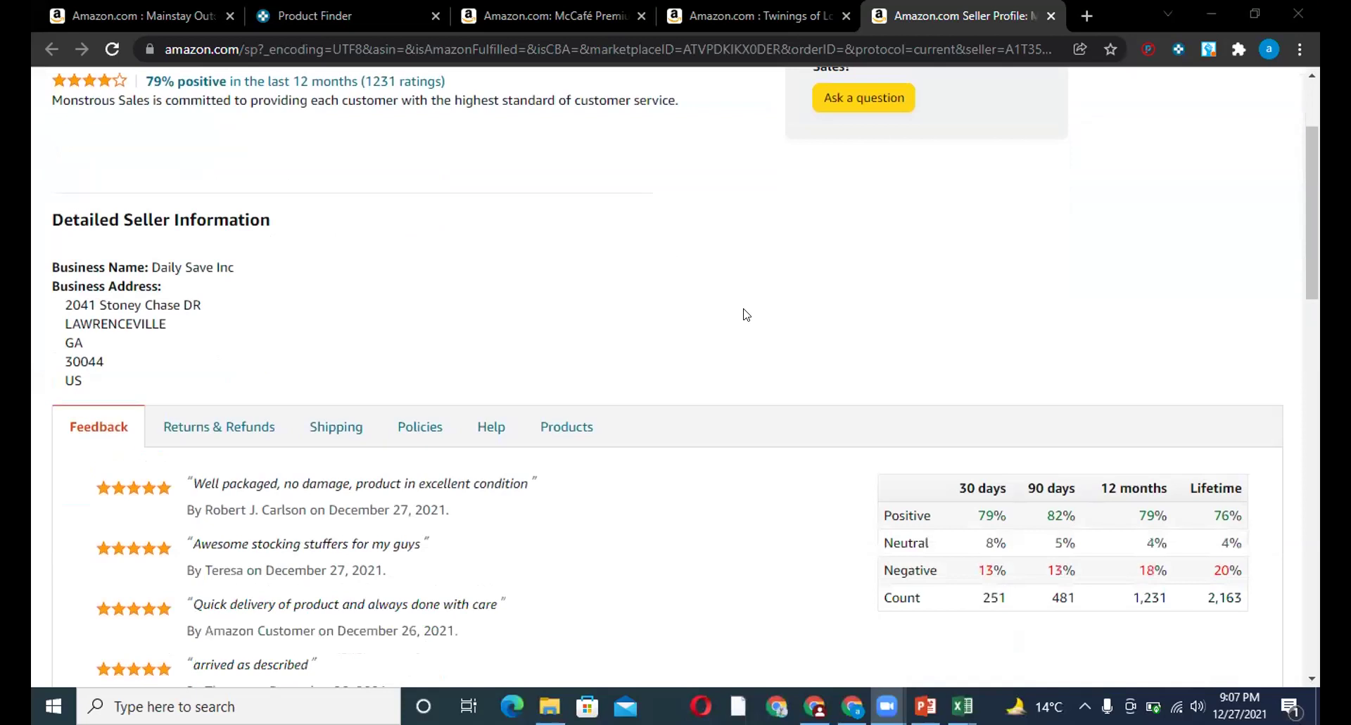
{"action": "scroll", "coordinate": [746, 315], "scroll_direction": "down", "scroll_amount": 2}
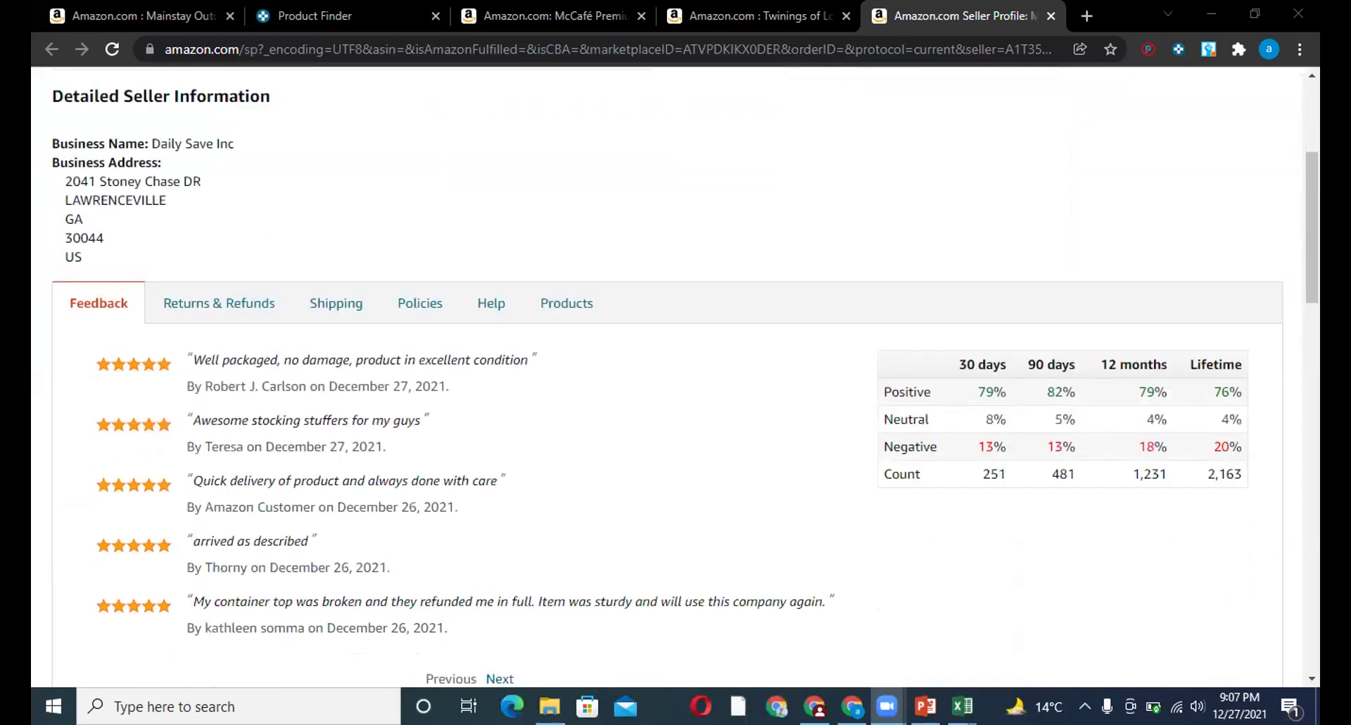
{"action": "scroll", "coordinate": [1065, 419], "scroll_direction": "up", "scroll_amount": 2}
{"action": "scroll", "coordinate": [1065, 420], "scroll_direction": "up", "scroll_amount": 1}
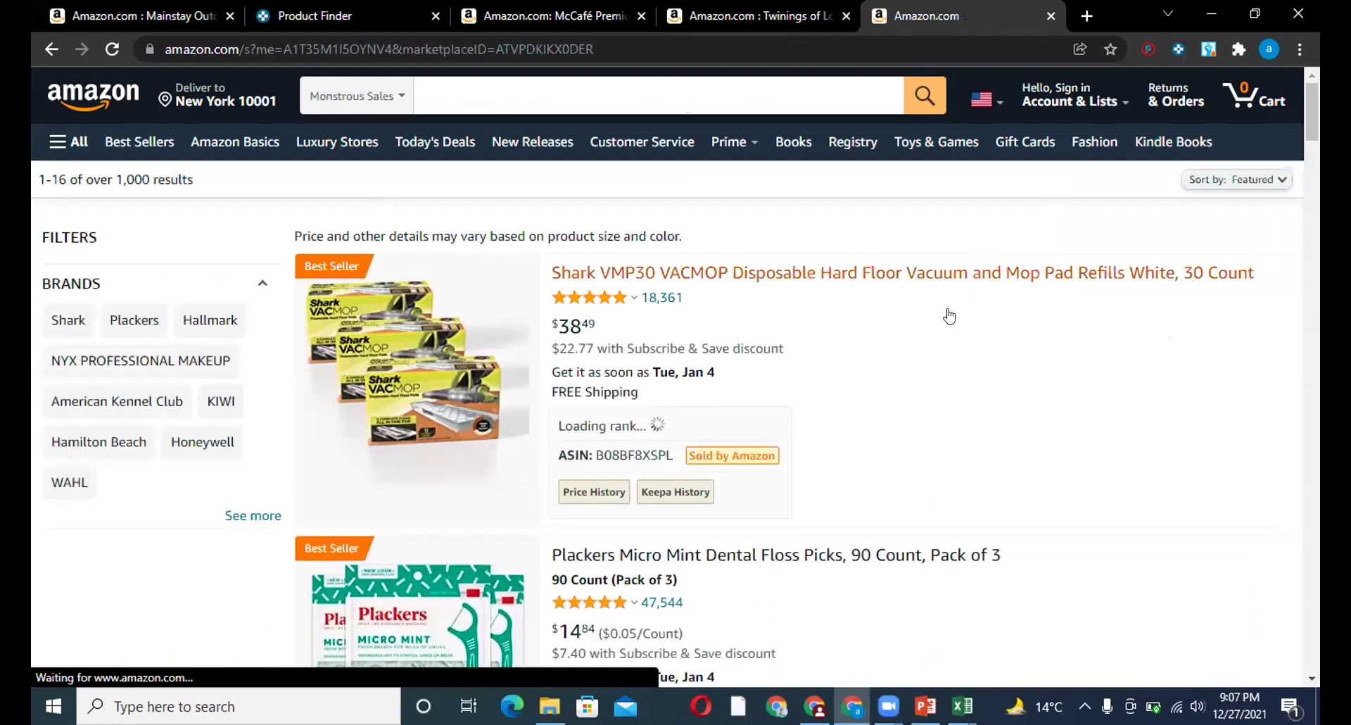
Step: Browse the product listings in the Monstrous Sales storefront and copy the seller ID from the page address
{"action": "scroll", "coordinate": [769, 348], "scroll_direction": "down", "scroll_amount": 5}
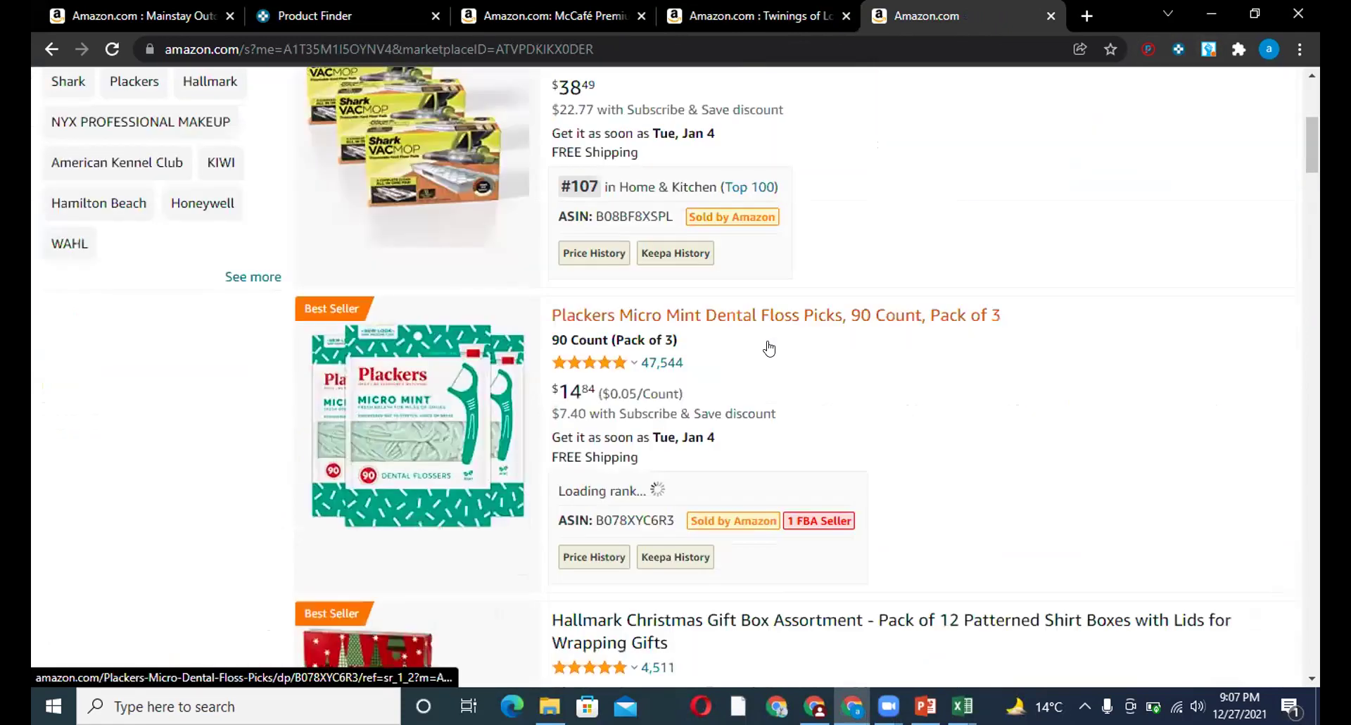
{"action": "scroll", "coordinate": [781, 394], "scroll_direction": "down", "scroll_amount": 4}
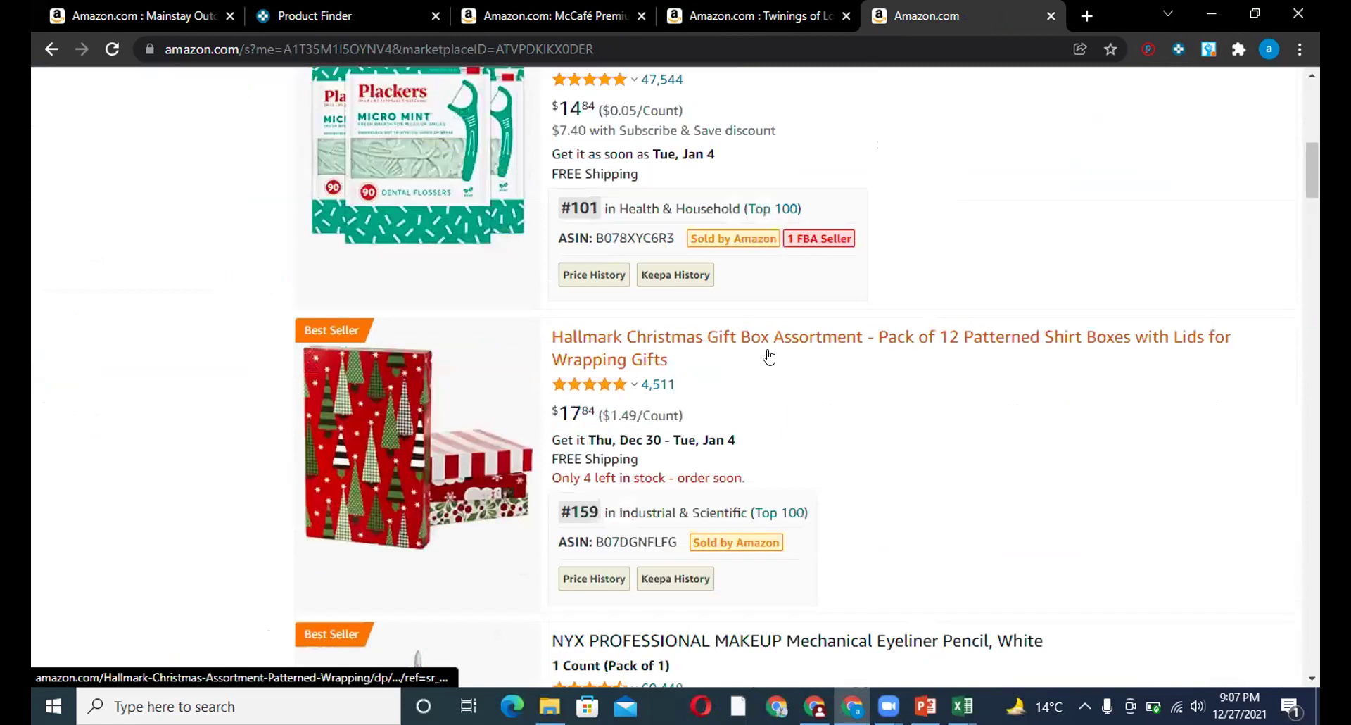
{"action": "scroll", "coordinate": [769, 355], "scroll_direction": "down", "scroll_amount": 20}
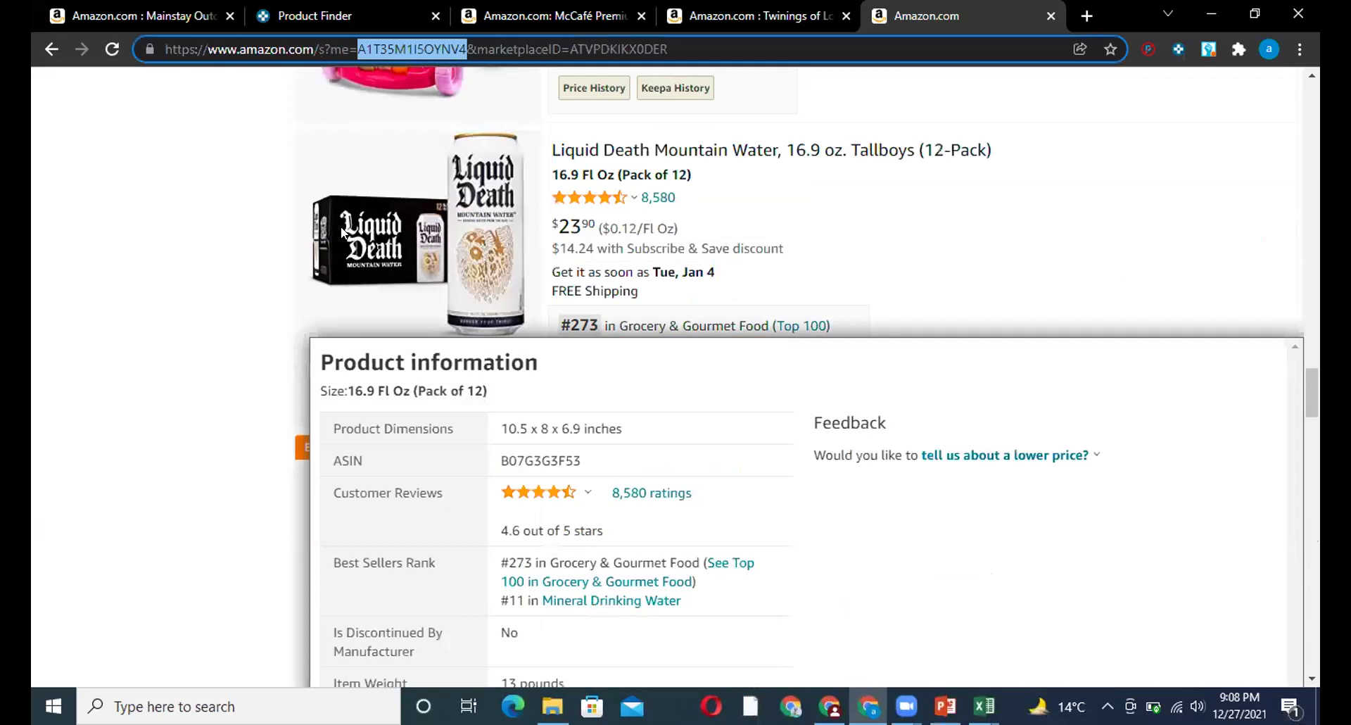
{"action": "scroll", "coordinate": [298, 159], "scroll_direction": "down", "scroll_amount": 7}
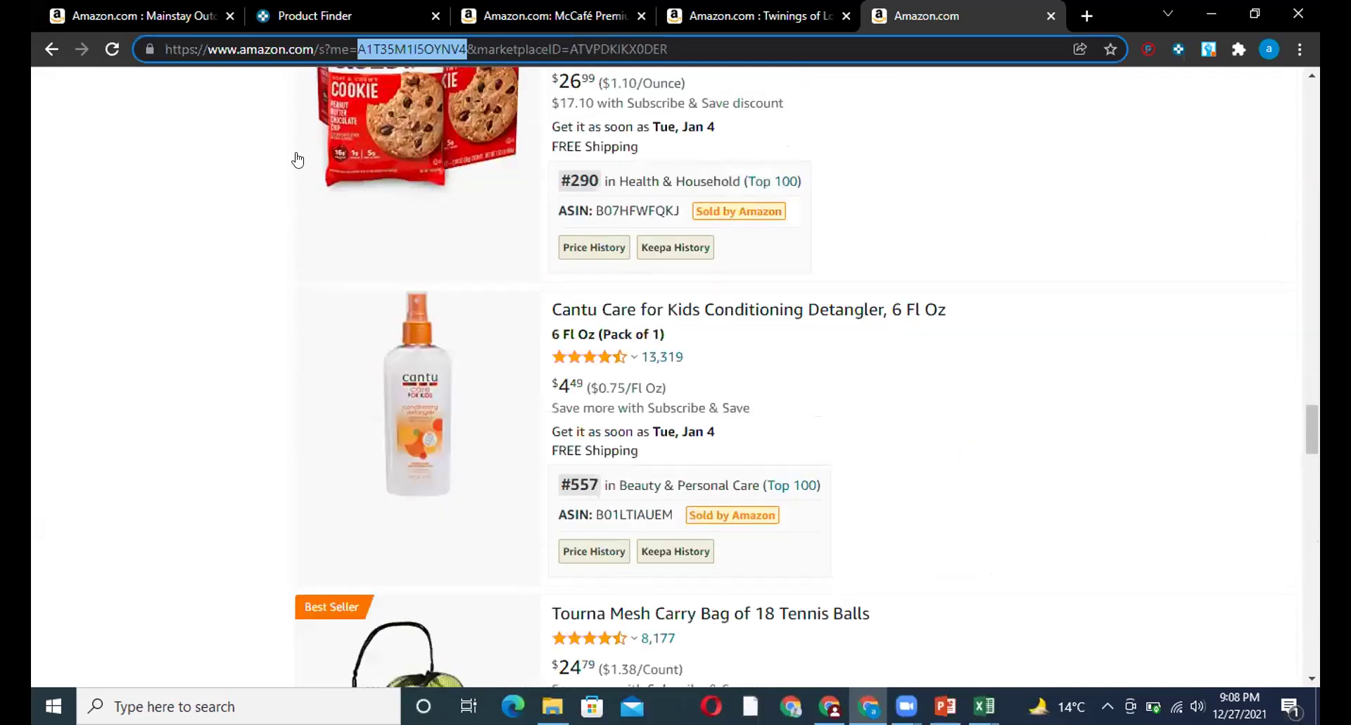
{"action": "scroll", "coordinate": [217, 374], "scroll_direction": "down", "scroll_amount": 10}
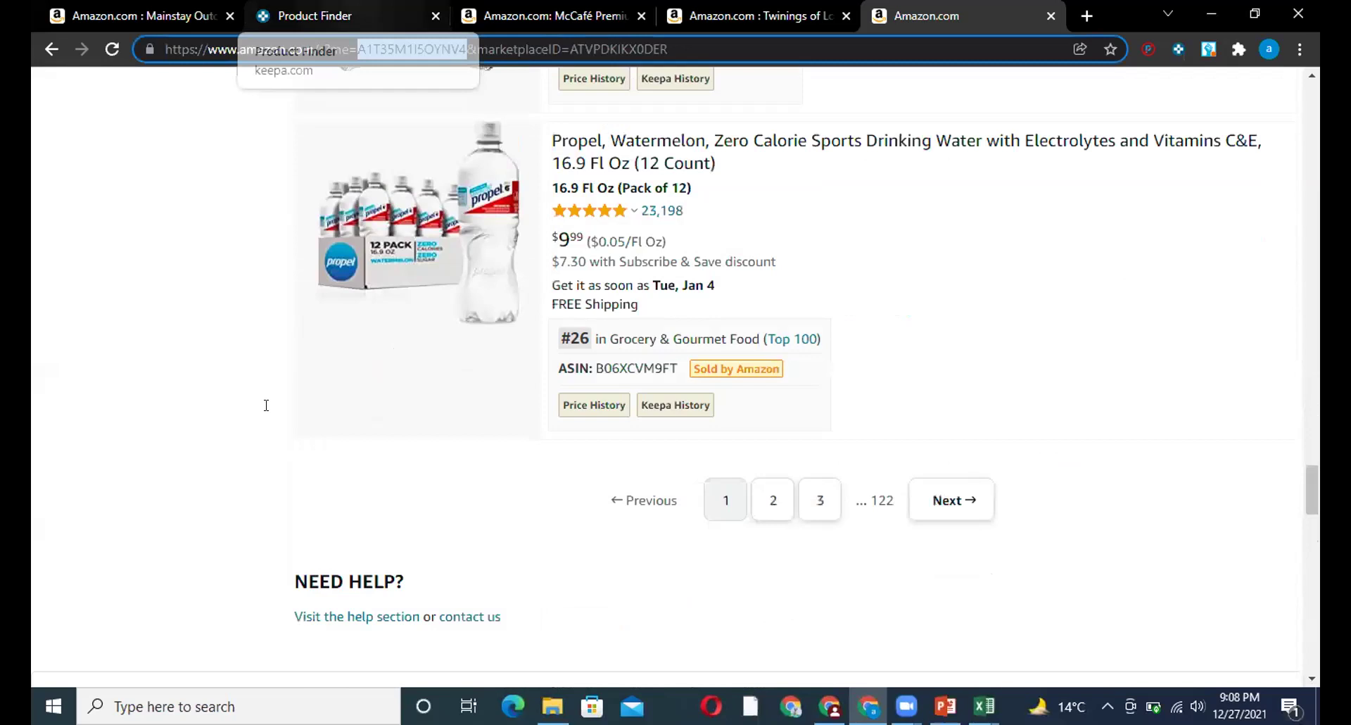
Step: Try to find products in Keepa's Product Finder with the Buy Box Seller restricted to the Monstrous Sales seller ID
{"action": "key", "text": "ctrl+2"}
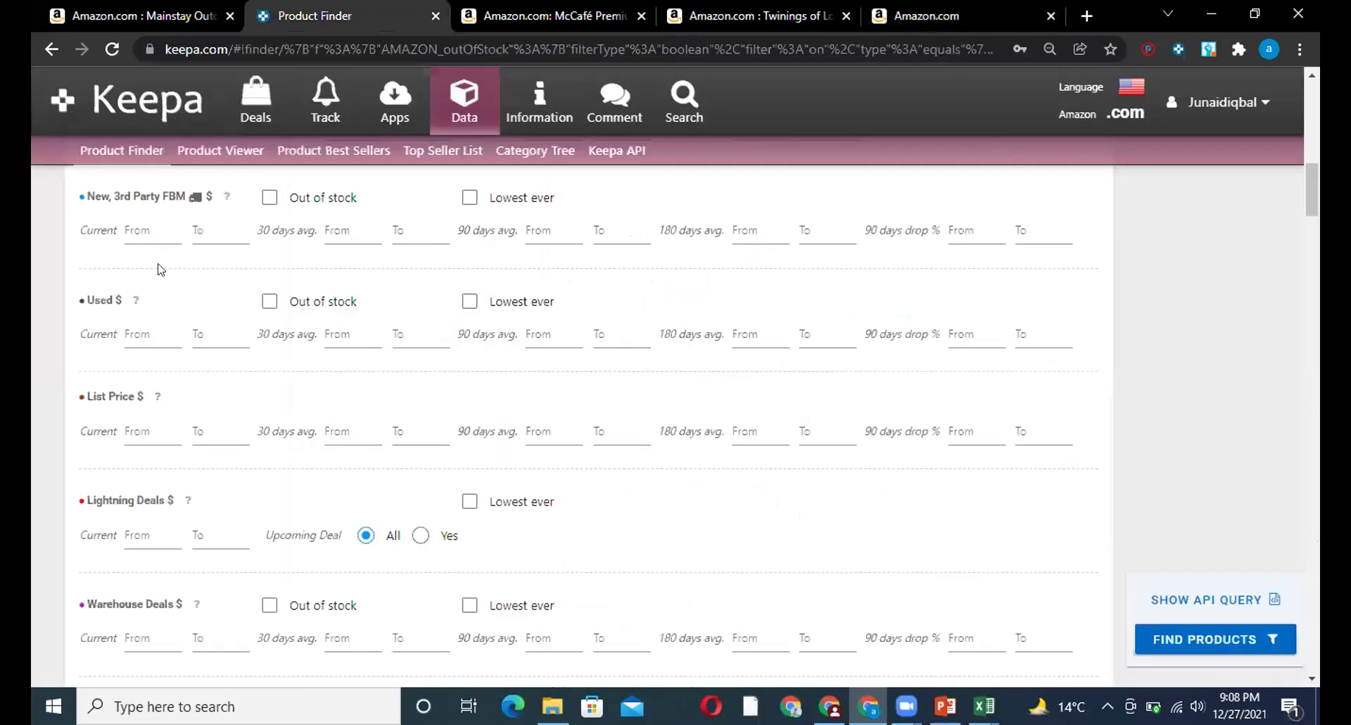
{"action": "scroll", "coordinate": [504, 366], "scroll_direction": "down", "scroll_amount": 10}
{"action": "scroll", "coordinate": [504, 344], "scroll_direction": "down", "scroll_amount": 5}
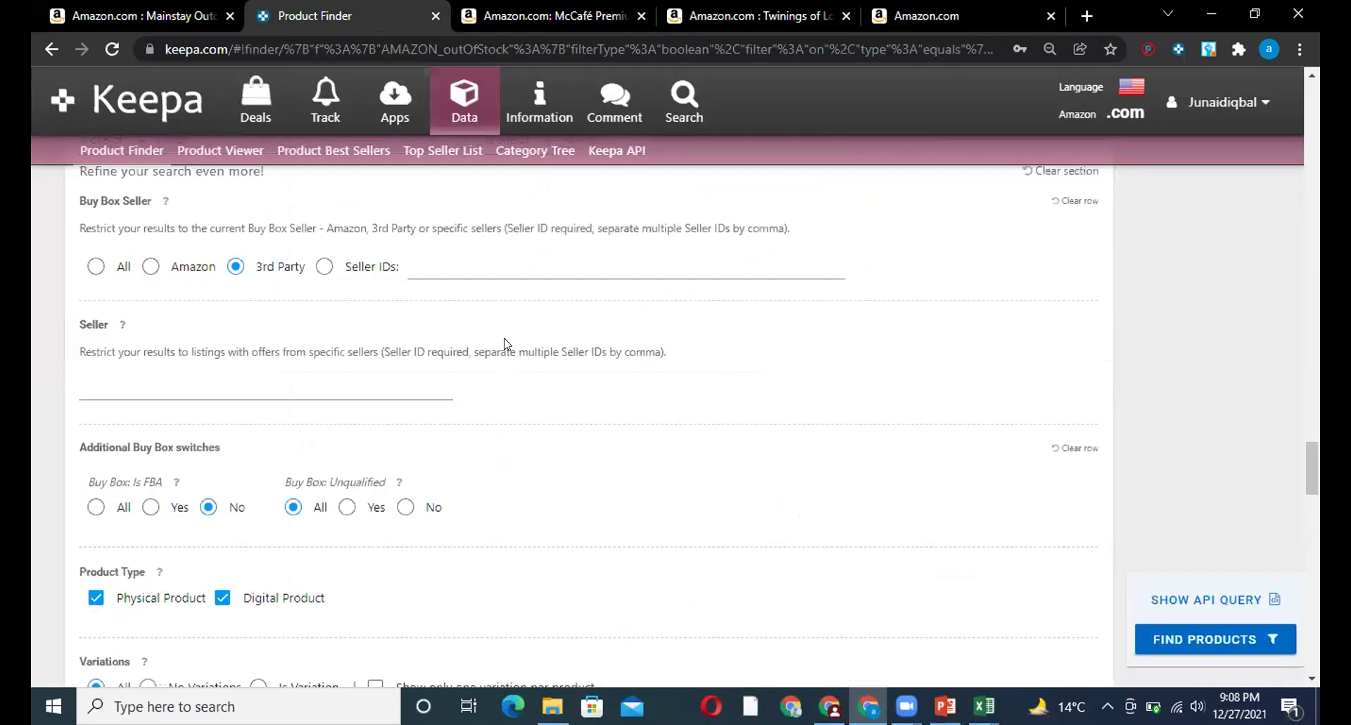
{"action": "left_click", "coordinate": [704, 267]}
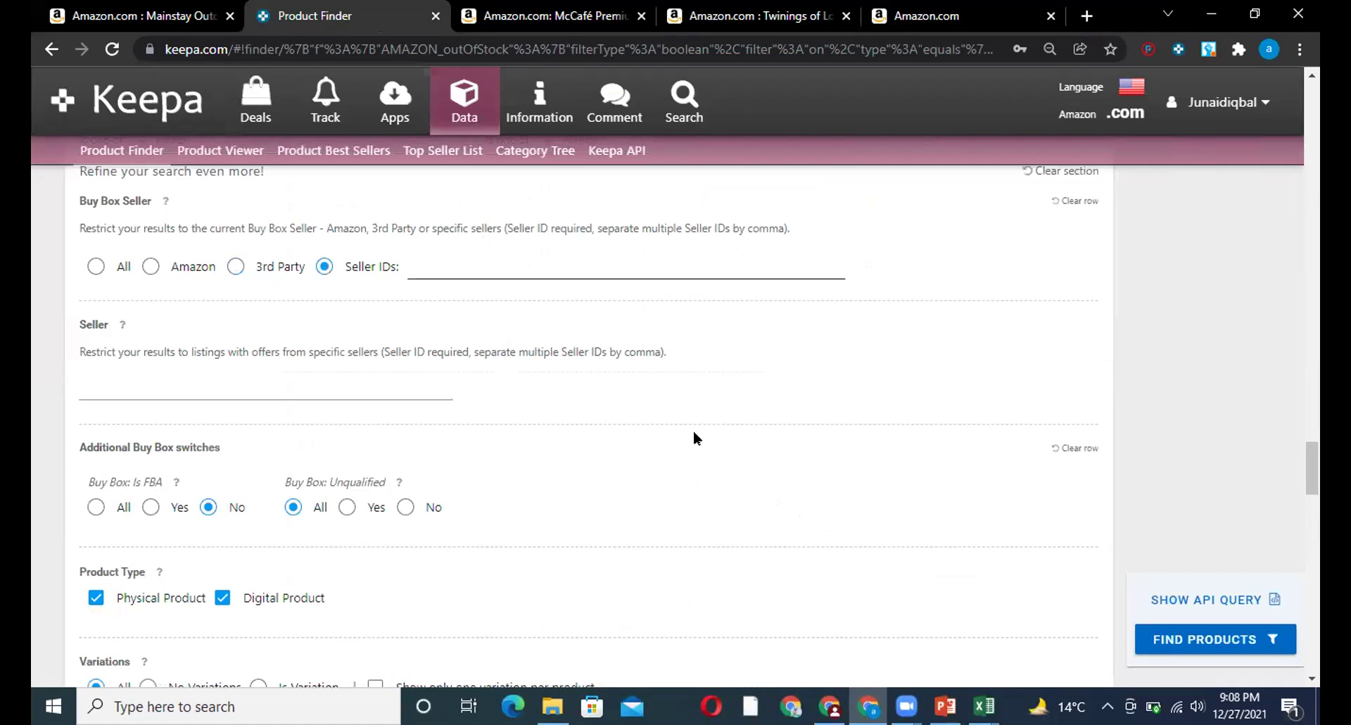
{"action": "type", "text": "A1T35M1I5OYNV4"}
{"action": "left_click", "coordinate": [343, 512]}
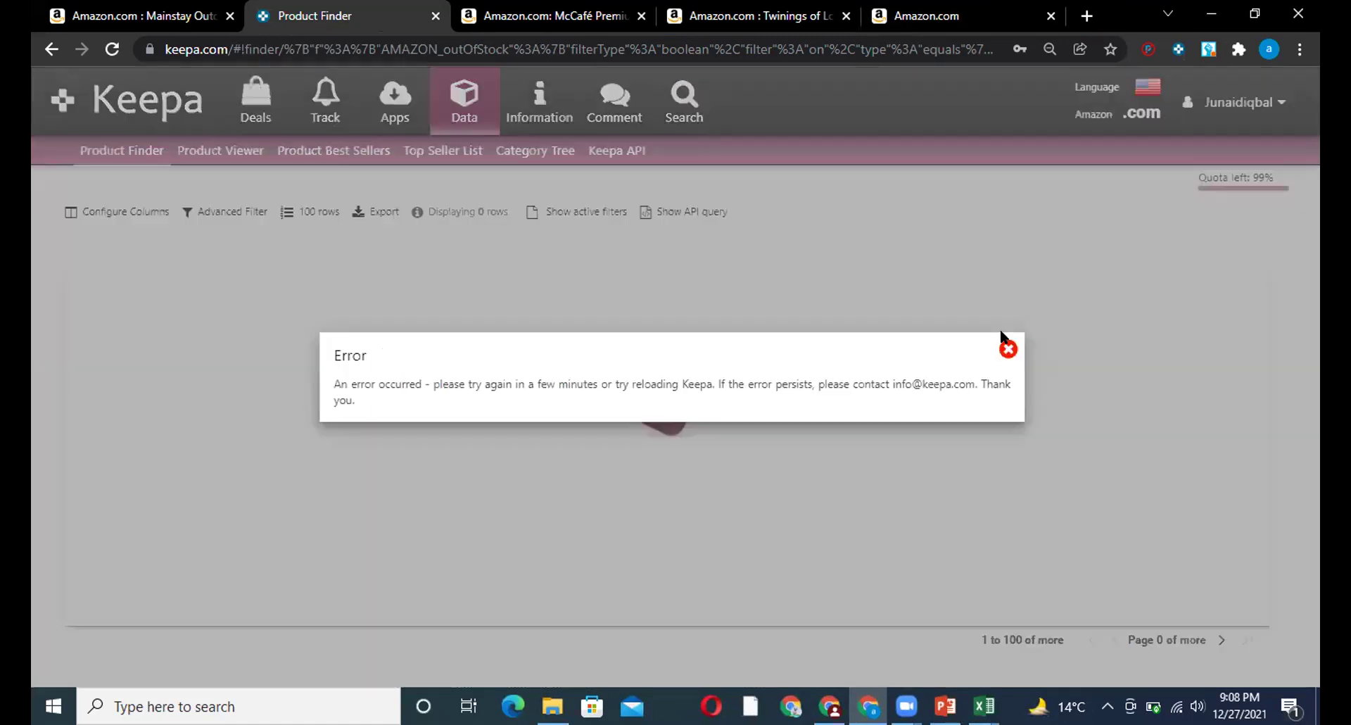
{"action": "left_click", "coordinate": [1006, 344]}
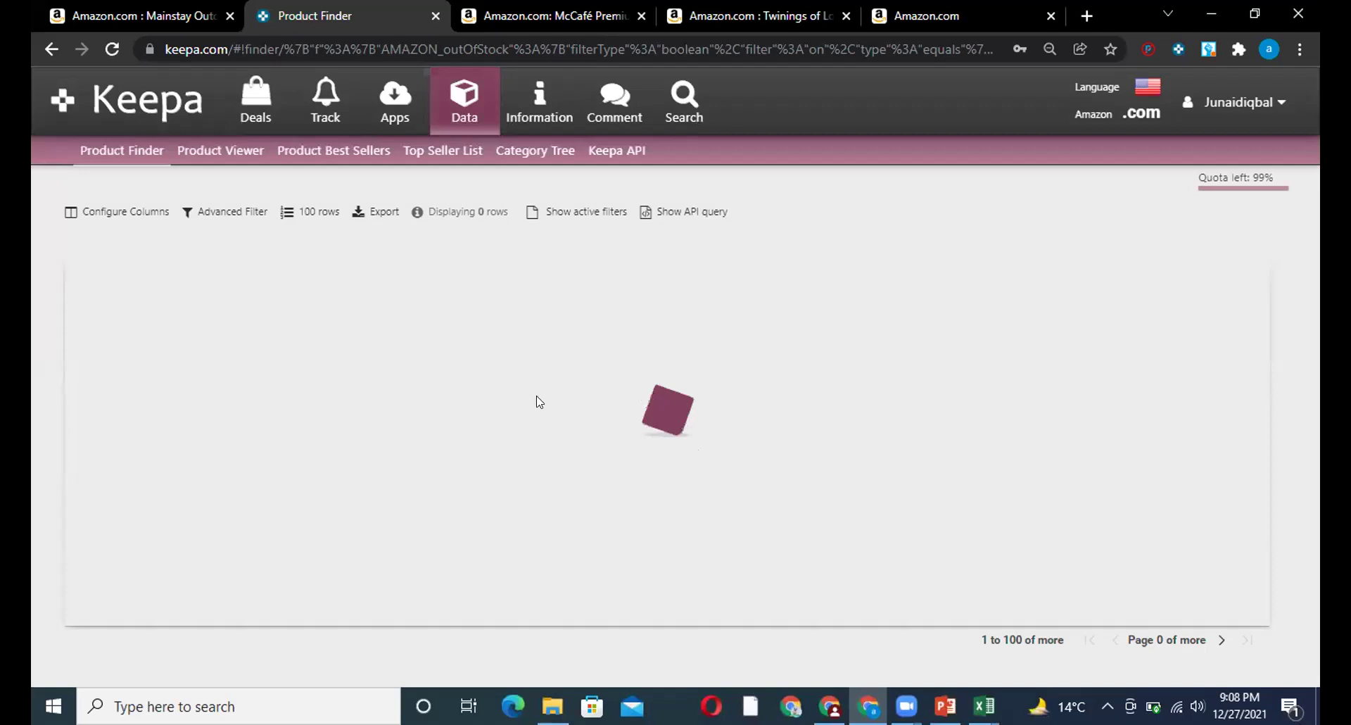
Step: Open Keepa's Data page in a new tab, log in with the saved credentials, and close the stuck Product Finder tab
{"action": "key", "text": "ctrl+Tab"}
{"action": "key", "text": "ctrl+t"}
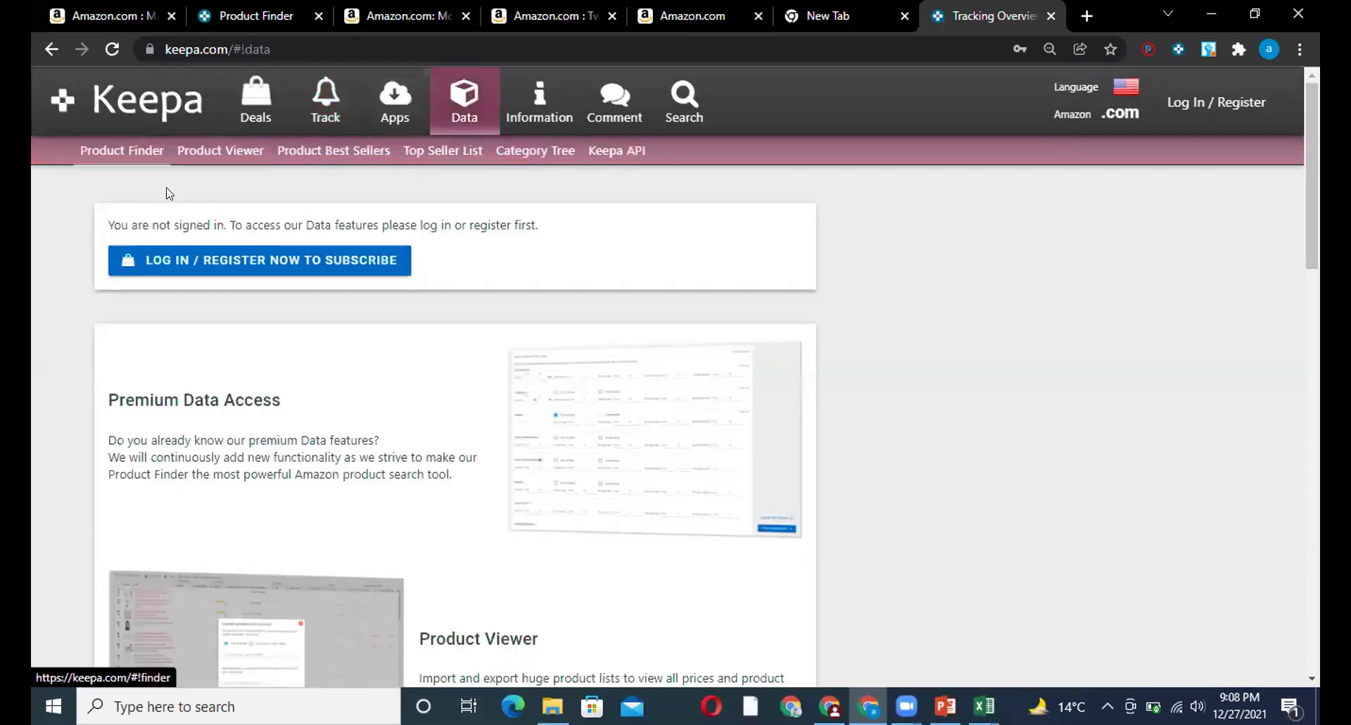
{"action": "scroll", "coordinate": [169, 193], "scroll_direction": "down", "scroll_amount": 5}
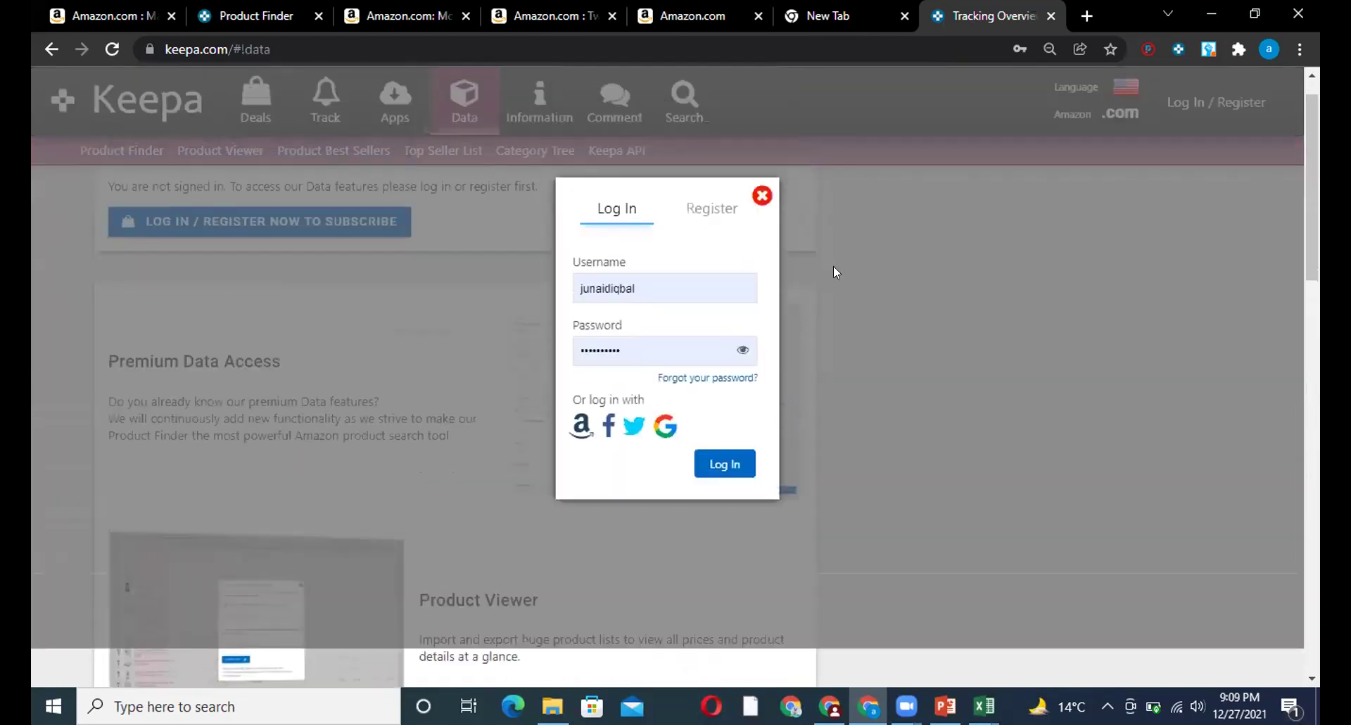
{"action": "left_click", "coordinate": [714, 497]}
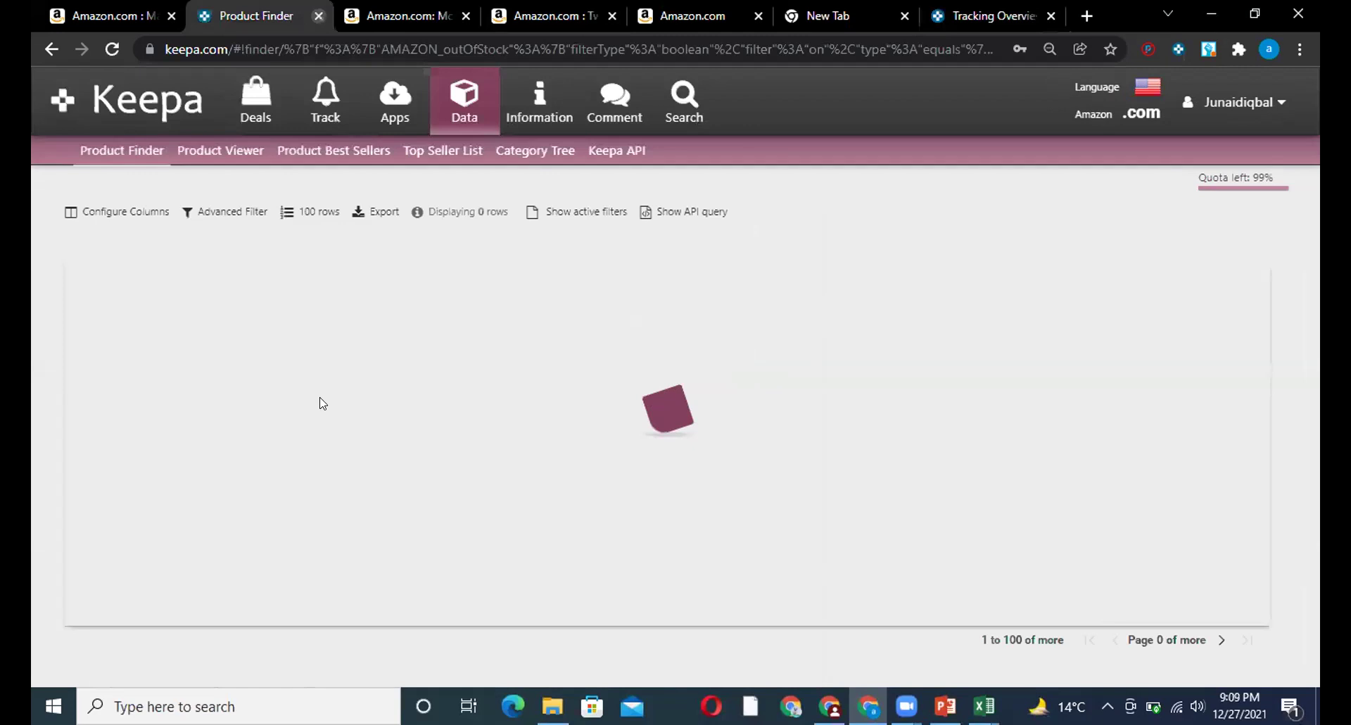
{"action": "key", "text": "ctrl+w"}
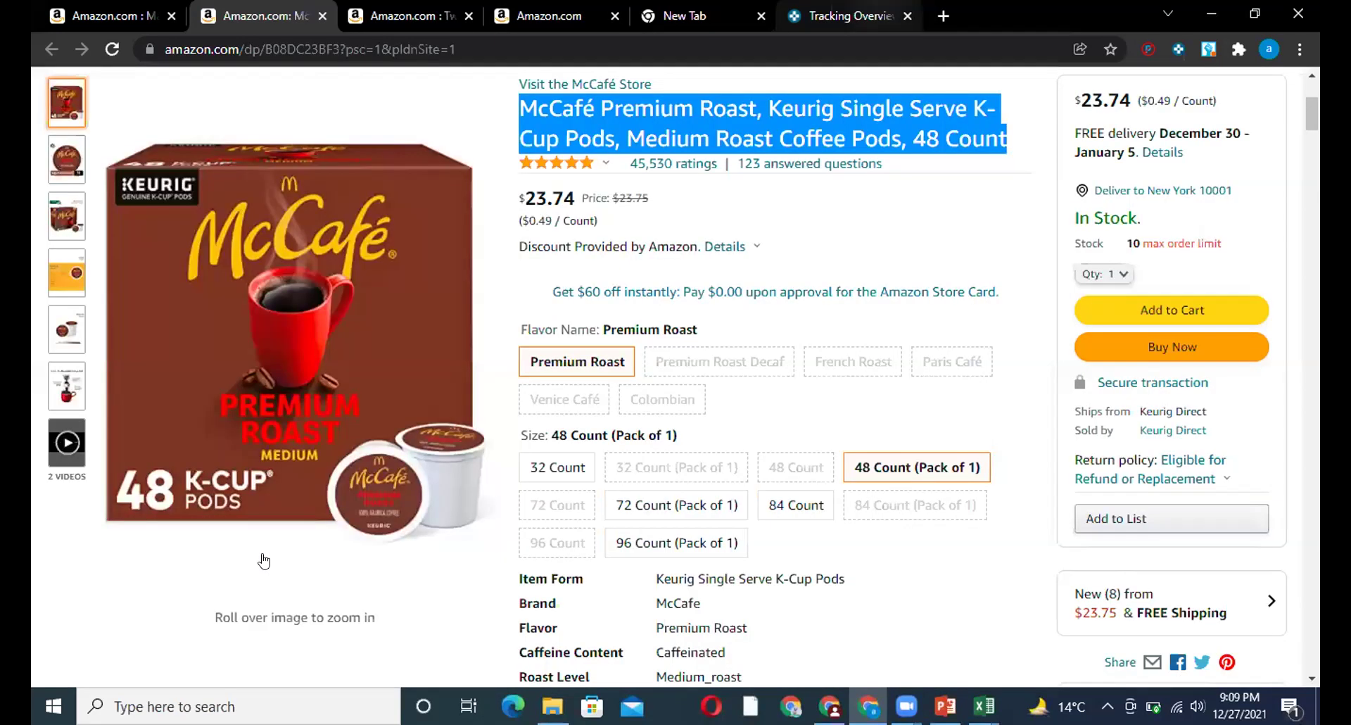
Step: Open a fresh Keepa Product Finder and filter for Amazon and New, 3rd Party FBA being out of stock
{"action": "left_click", "coordinate": [850, 17]}
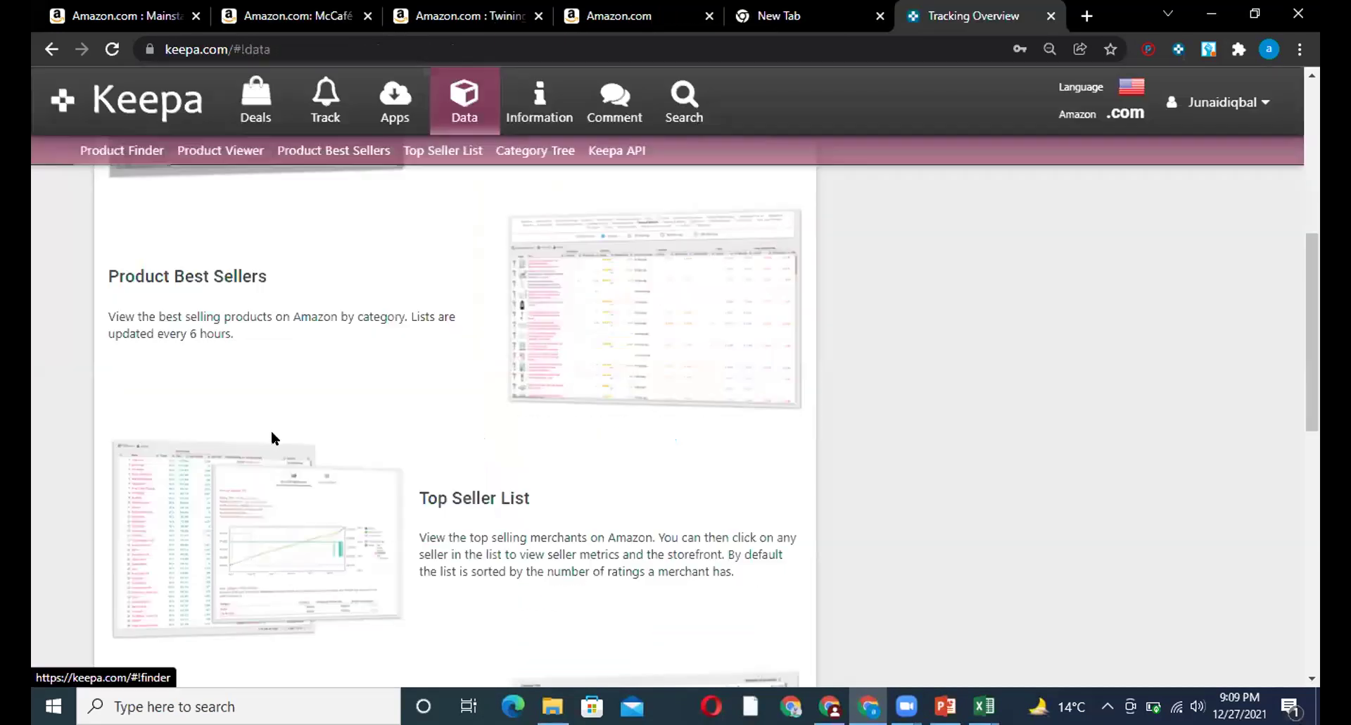
{"action": "left_click", "coordinate": [274, 373]}
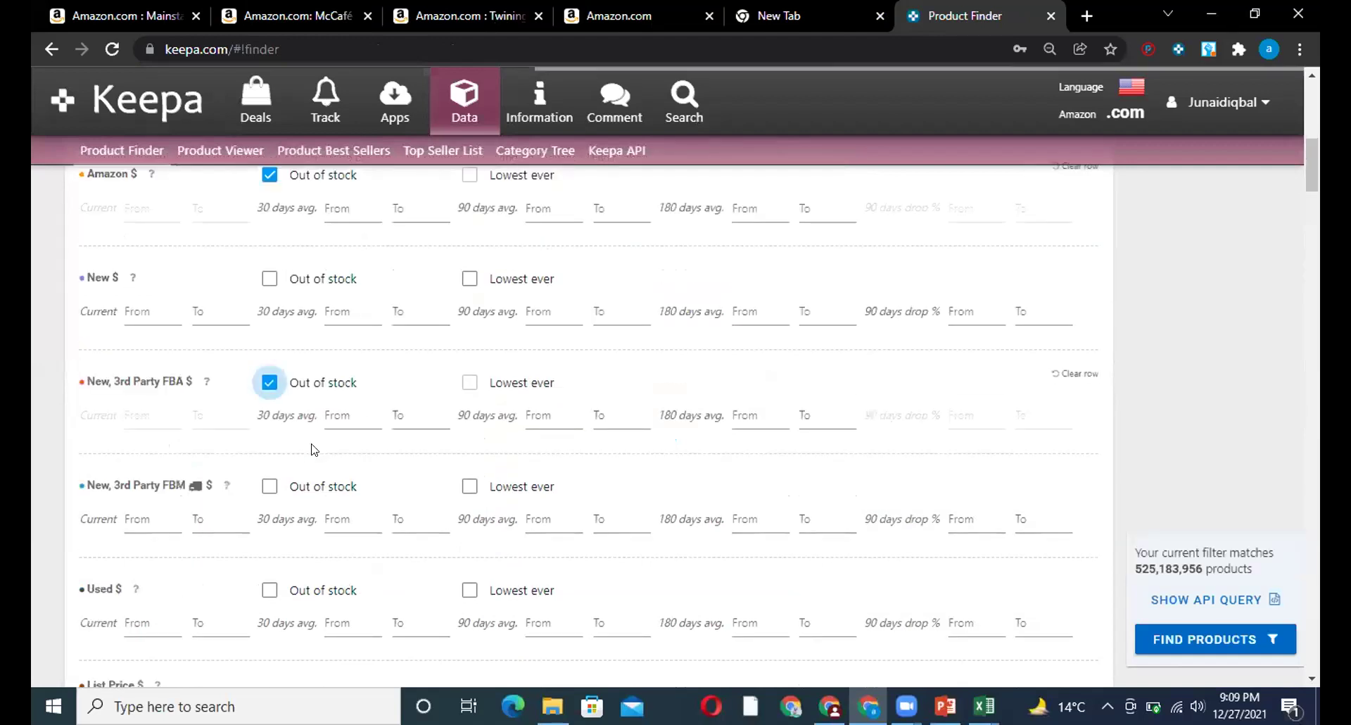
Step: Restrict the Buy Box Seller to the Monstrous Sales seller ID, set Buy Box: Is FBA to No, and find the matching products
{"action": "scroll", "coordinate": [282, 430], "scroll_direction": "down", "scroll_amount": 15}
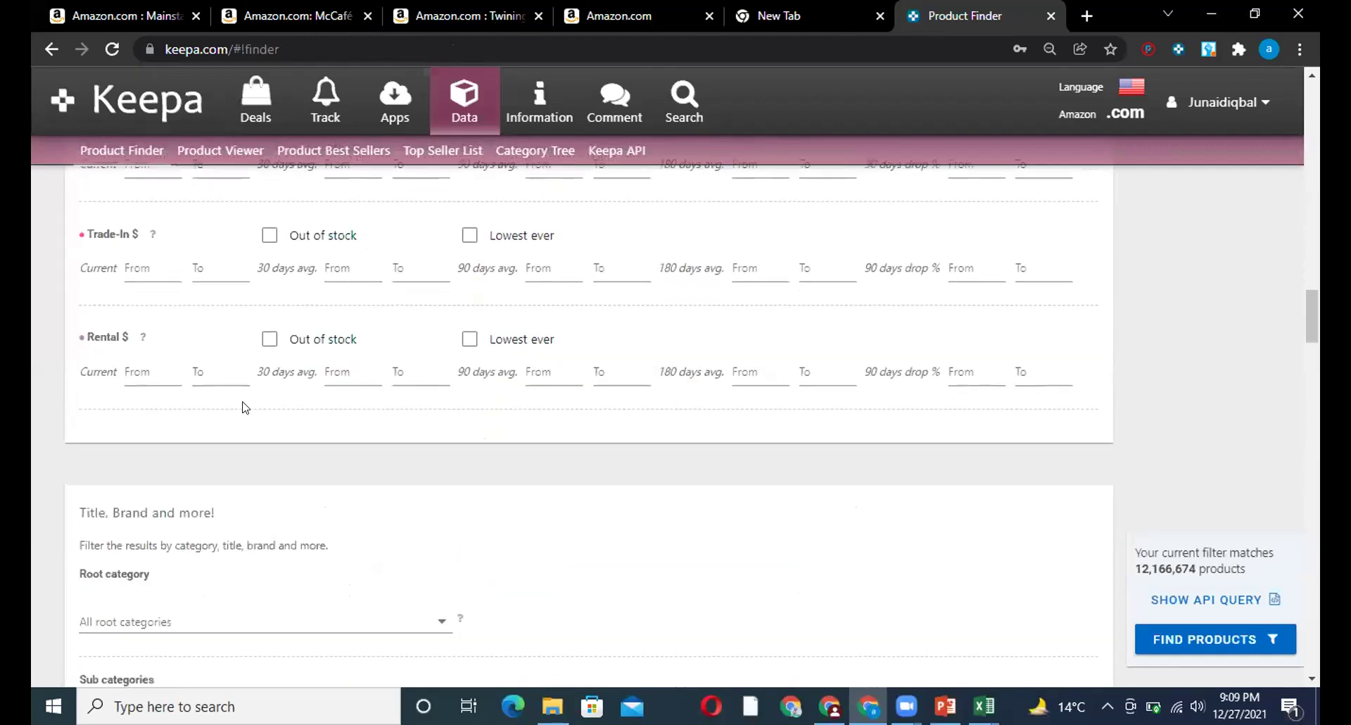
{"action": "scroll", "coordinate": [483, 399], "scroll_direction": "down", "scroll_amount": 13}
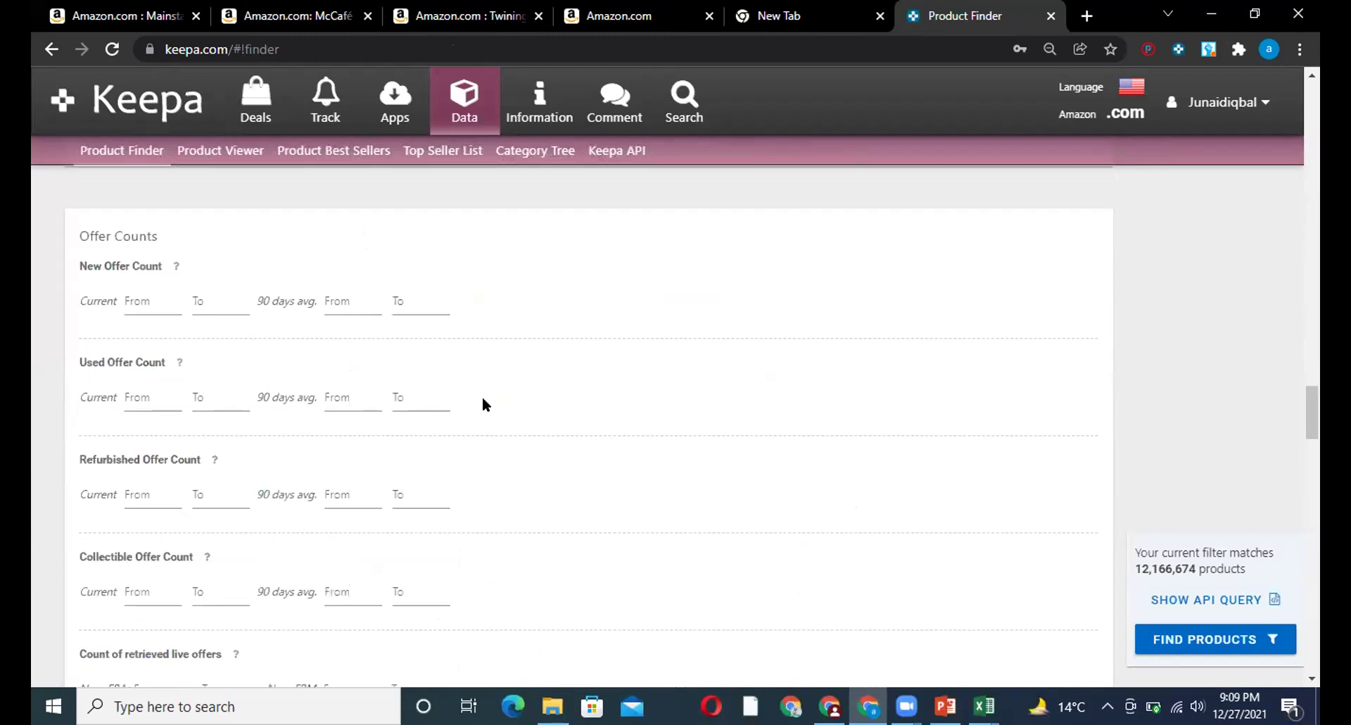
{"action": "scroll", "coordinate": [478, 369], "scroll_direction": "down", "scroll_amount": 7}
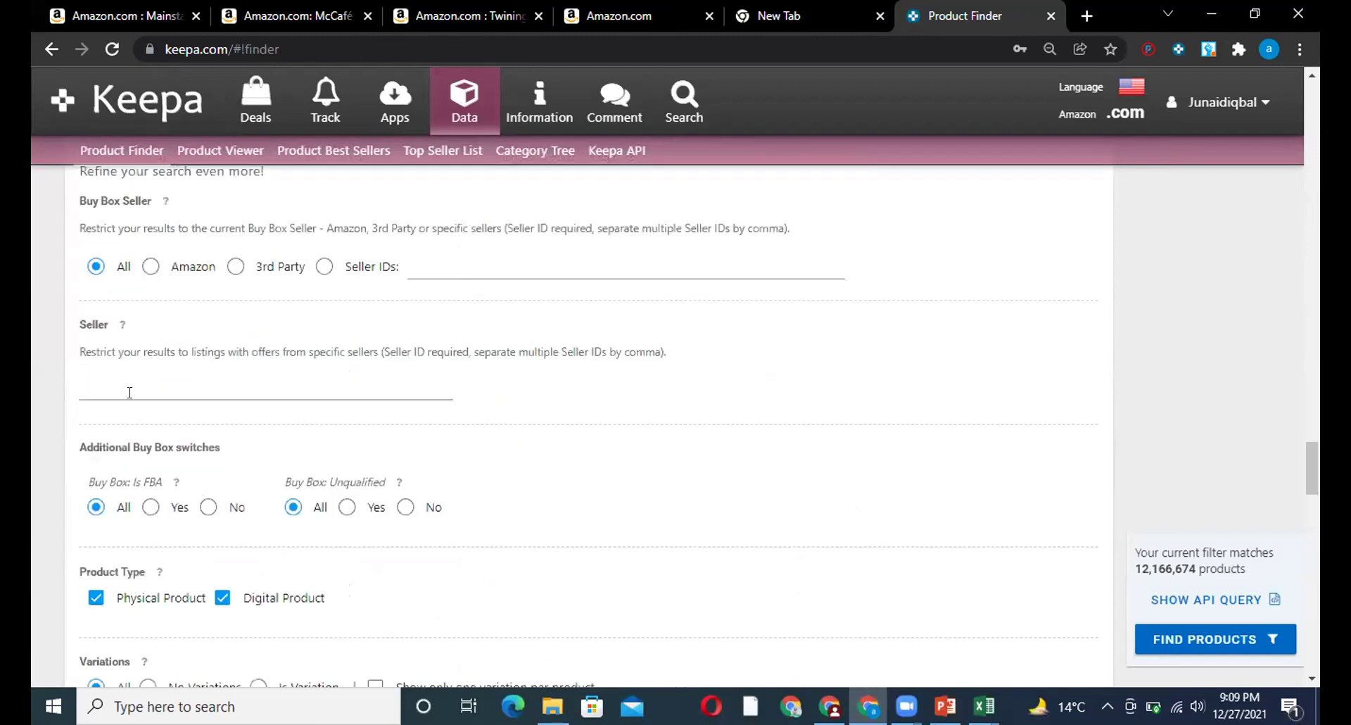
{"action": "left_click", "coordinate": [465, 268]}
{"action": "type", "text": "A1T35M1I5OYNV4"}
{"action": "left_click", "coordinate": [237, 512]}
{"action": "scroll", "coordinate": [337, 492], "scroll_direction": "down", "scroll_amount": 1}
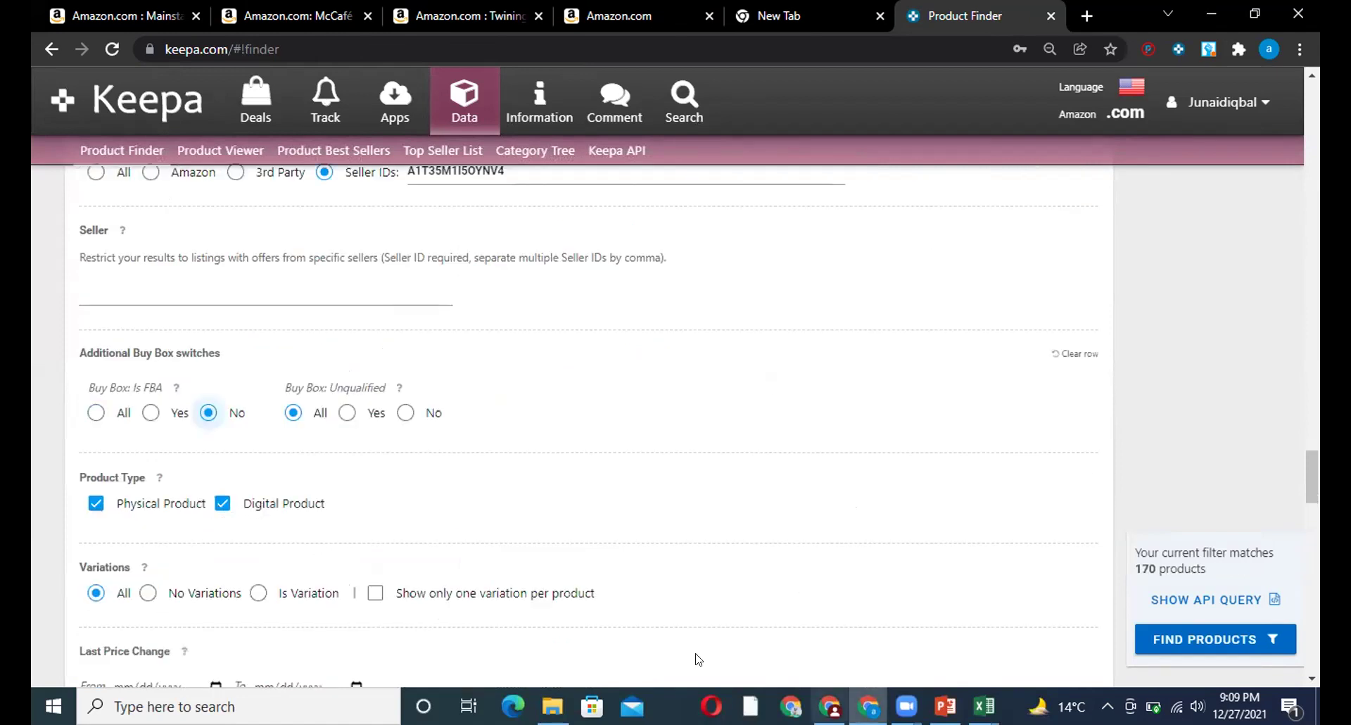
{"action": "left_click_drag", "start_coordinate": [1242, 584], "coordinate": [1250, 535]}
{"action": "left_click", "coordinate": [629, 658]}
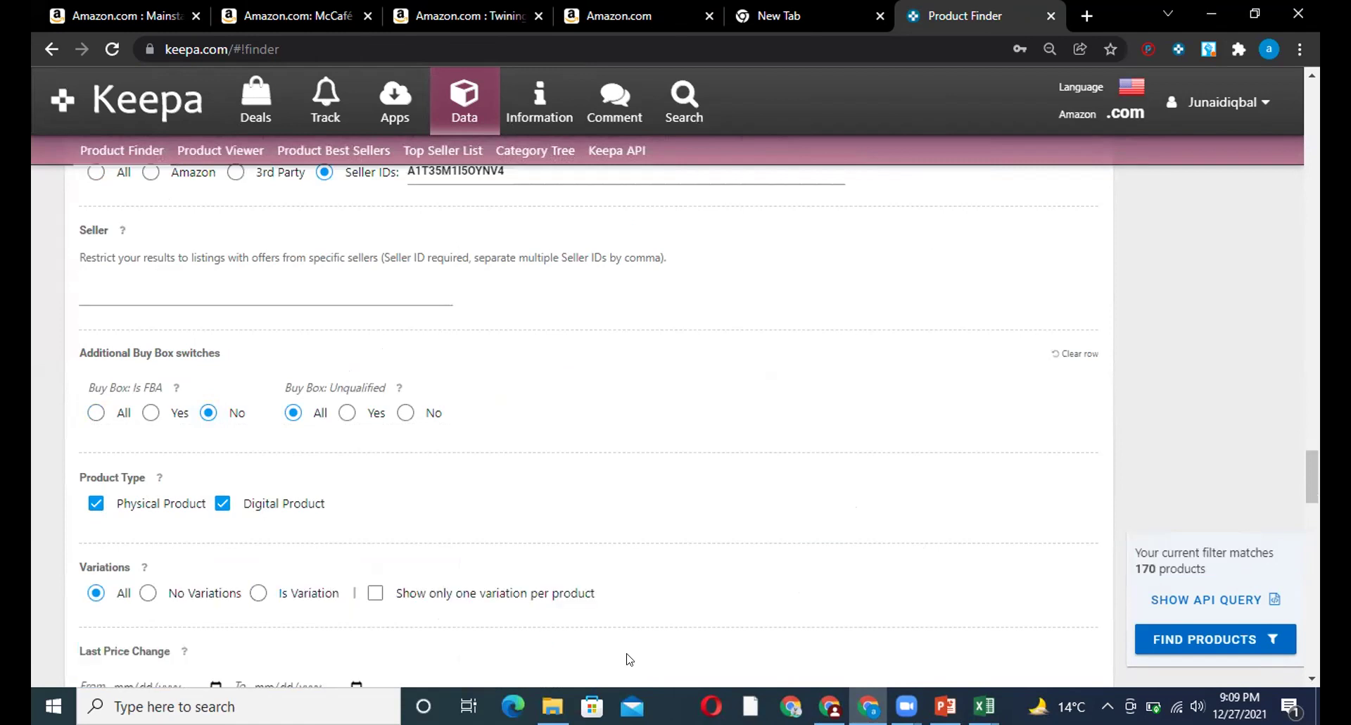
{"action": "left_click", "coordinate": [1170, 630]}
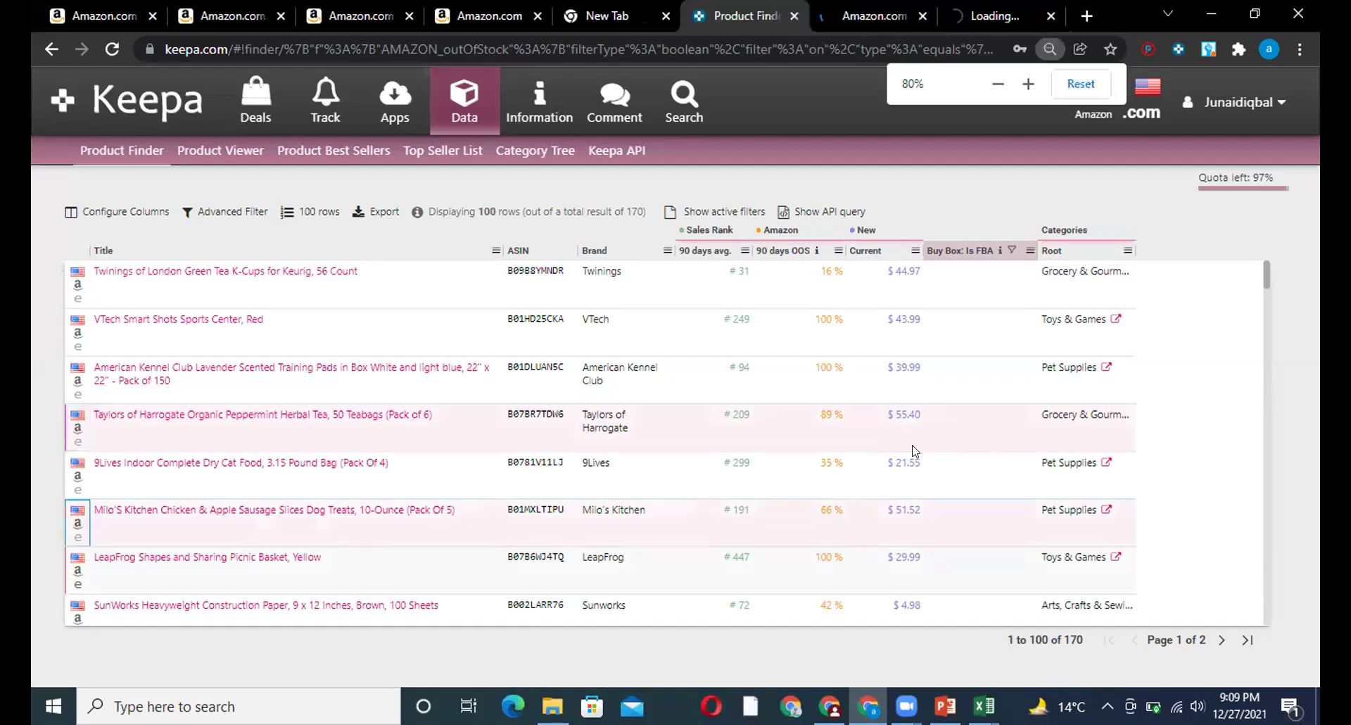
Step: Examine the seller's Product Finder results, comparing titles, brands, sales ranks, Amazon out-of-stock percentages, current prices and categories
{"action": "key", "text": "ctrl+minus"}
{"action": "scroll", "coordinate": [865, 451], "scroll_direction": "down", "scroll_amount": 2}
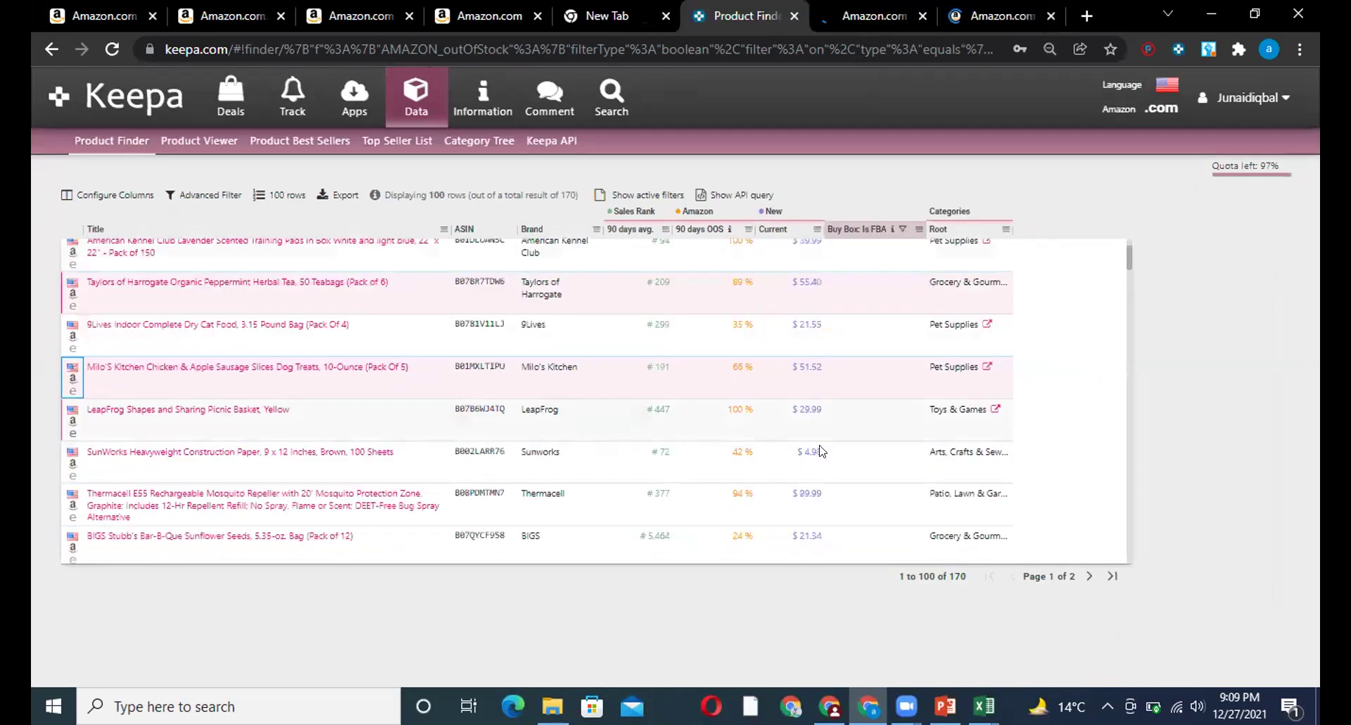
{"action": "scroll", "coordinate": [865, 451], "scroll_direction": "down", "scroll_amount": 3}
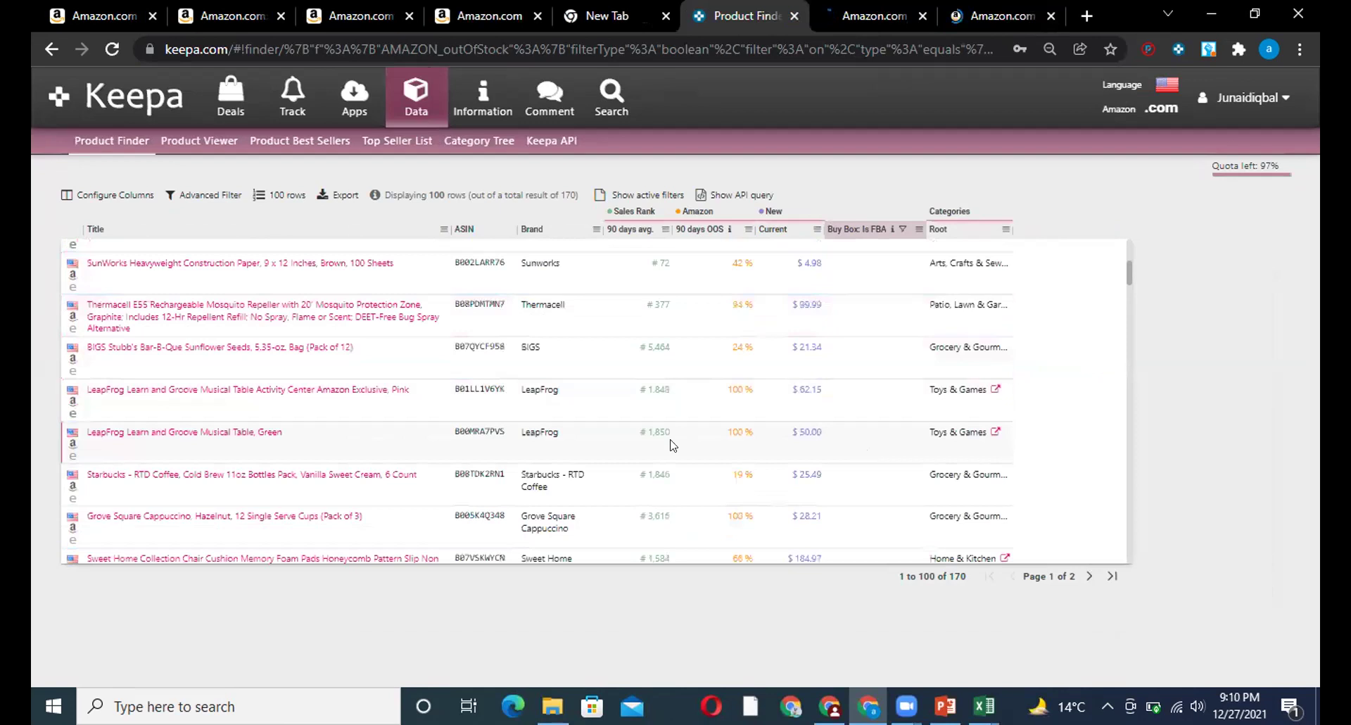
{"action": "scroll", "coordinate": [670, 445], "scroll_direction": "down", "scroll_amount": 2}
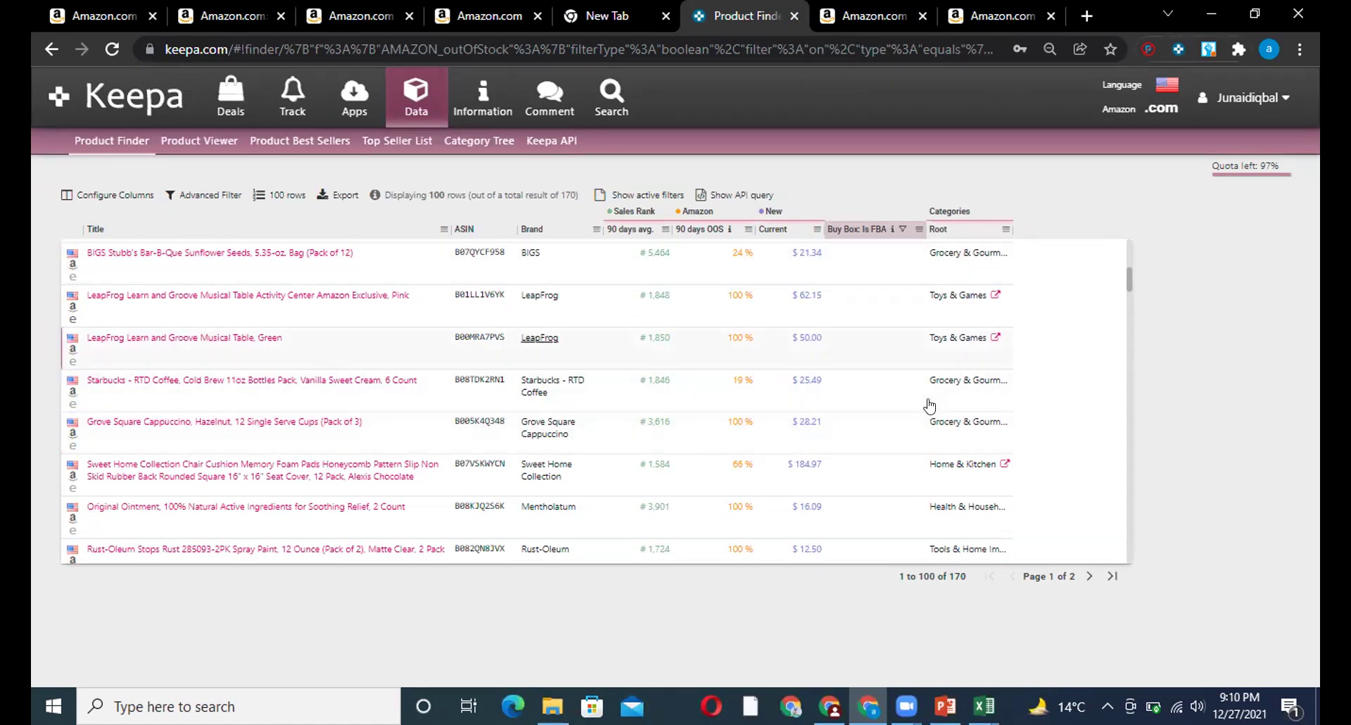
{"action": "scroll", "coordinate": [922, 450], "scroll_direction": "down", "scroll_amount": 2}
{"action": "scroll", "coordinate": [908, 454], "scroll_direction": "down", "scroll_amount": 1}
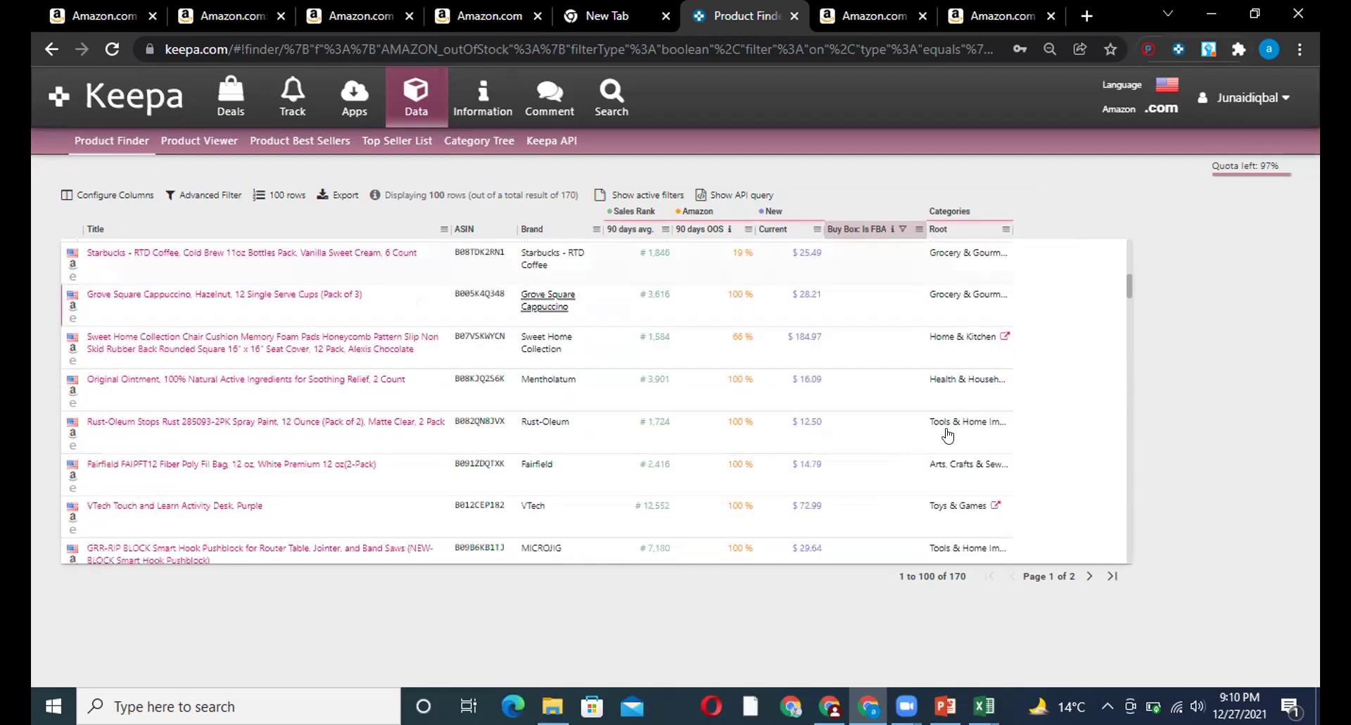
{"action": "scroll", "coordinate": [947, 403], "scroll_direction": "down", "scroll_amount": 1}
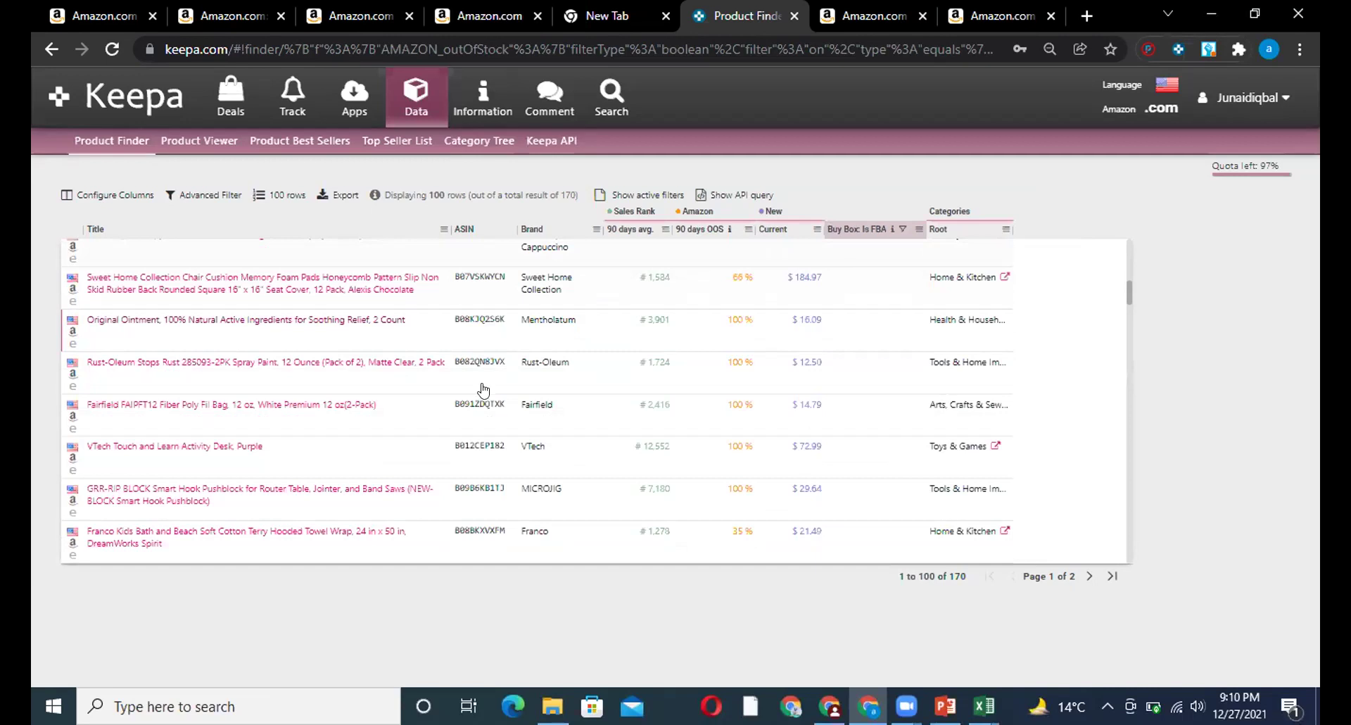
{"action": "scroll", "coordinate": [483, 392], "scroll_direction": "down", "scroll_amount": 5}
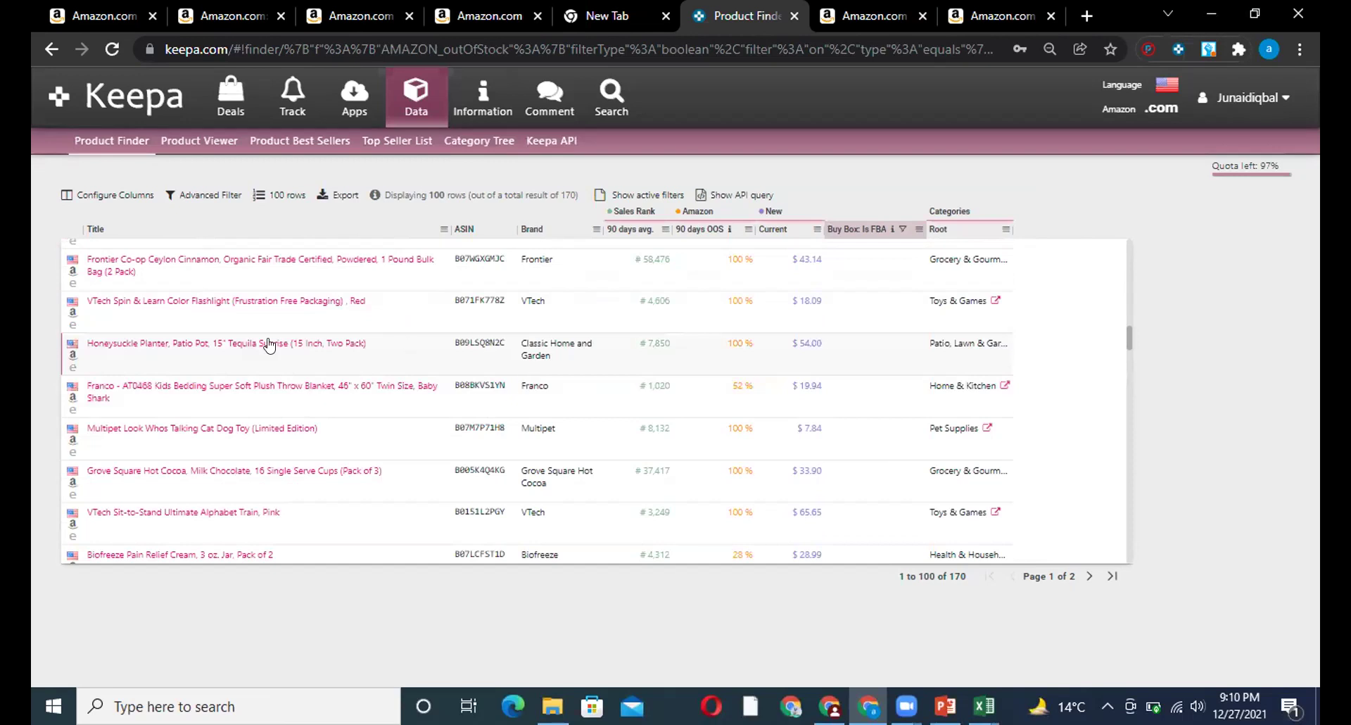
{"action": "scroll", "coordinate": [539, 376], "scroll_direction": "down", "scroll_amount": 4}
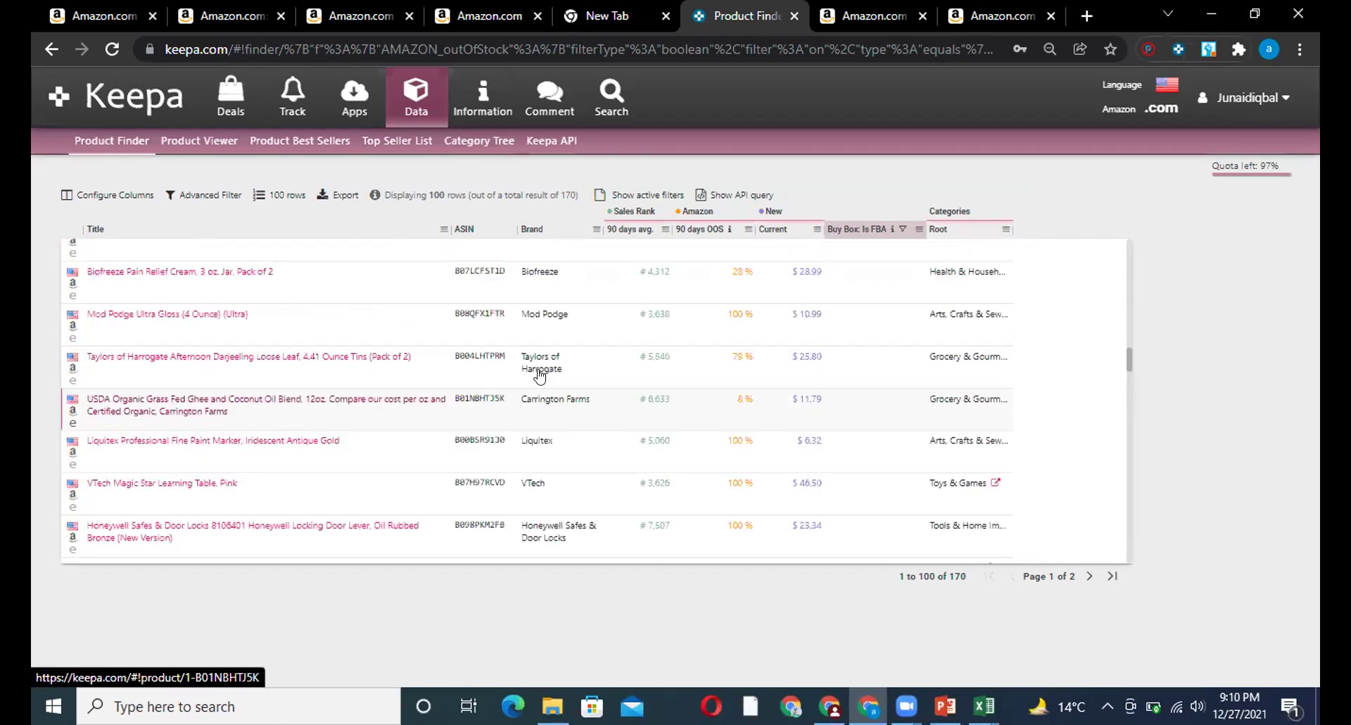
{"action": "scroll", "coordinate": [540, 377], "scroll_direction": "down", "scroll_amount": 3}
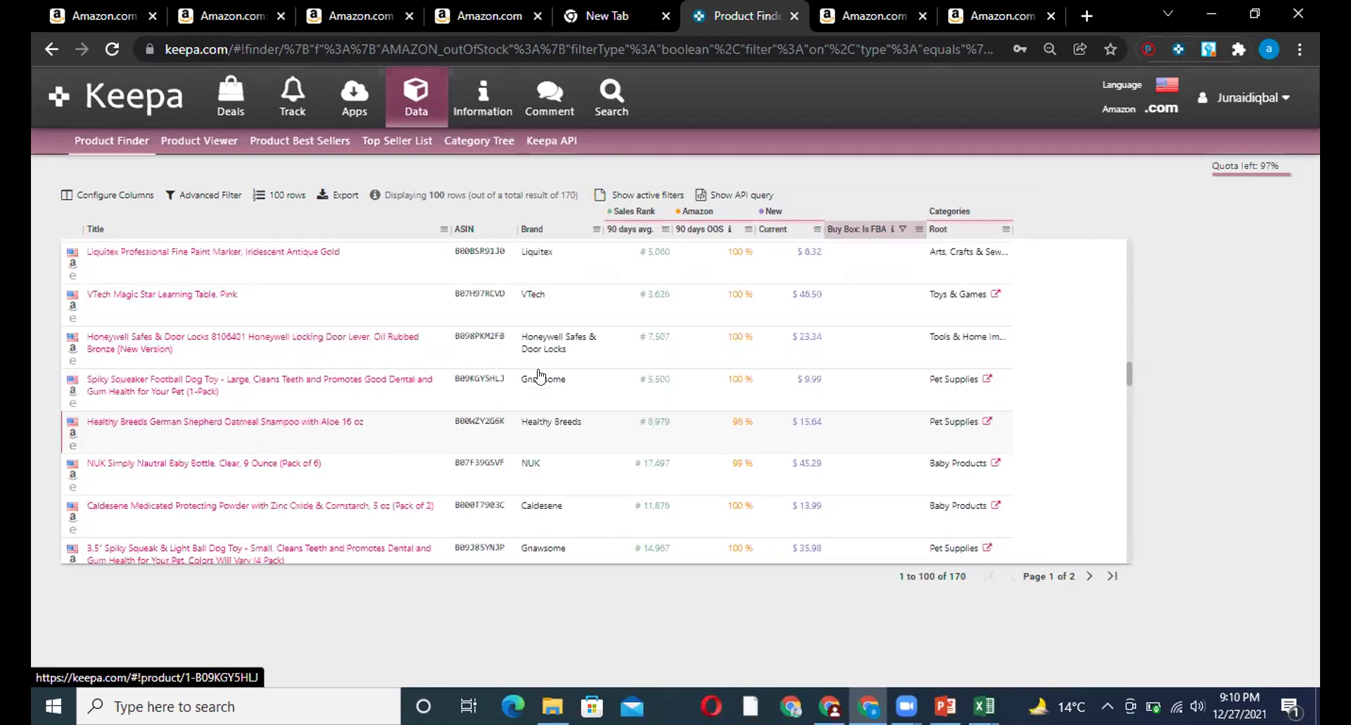
{"action": "scroll", "coordinate": [539, 375], "scroll_direction": "up", "scroll_amount": 15}
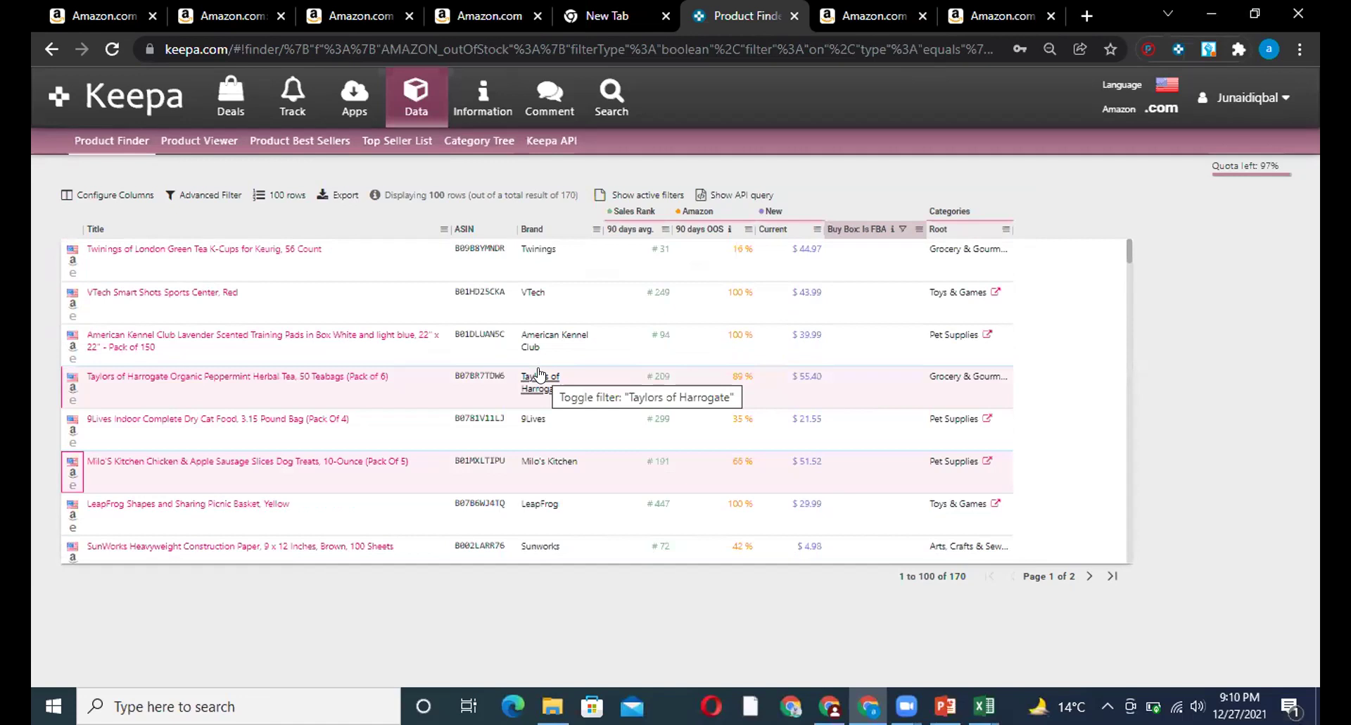
Step: Scan the seller's Product Finder results and open further product listings on Amazon in new tabs
{"action": "scroll", "coordinate": [893, 416], "scroll_direction": "down", "scroll_amount": 1}
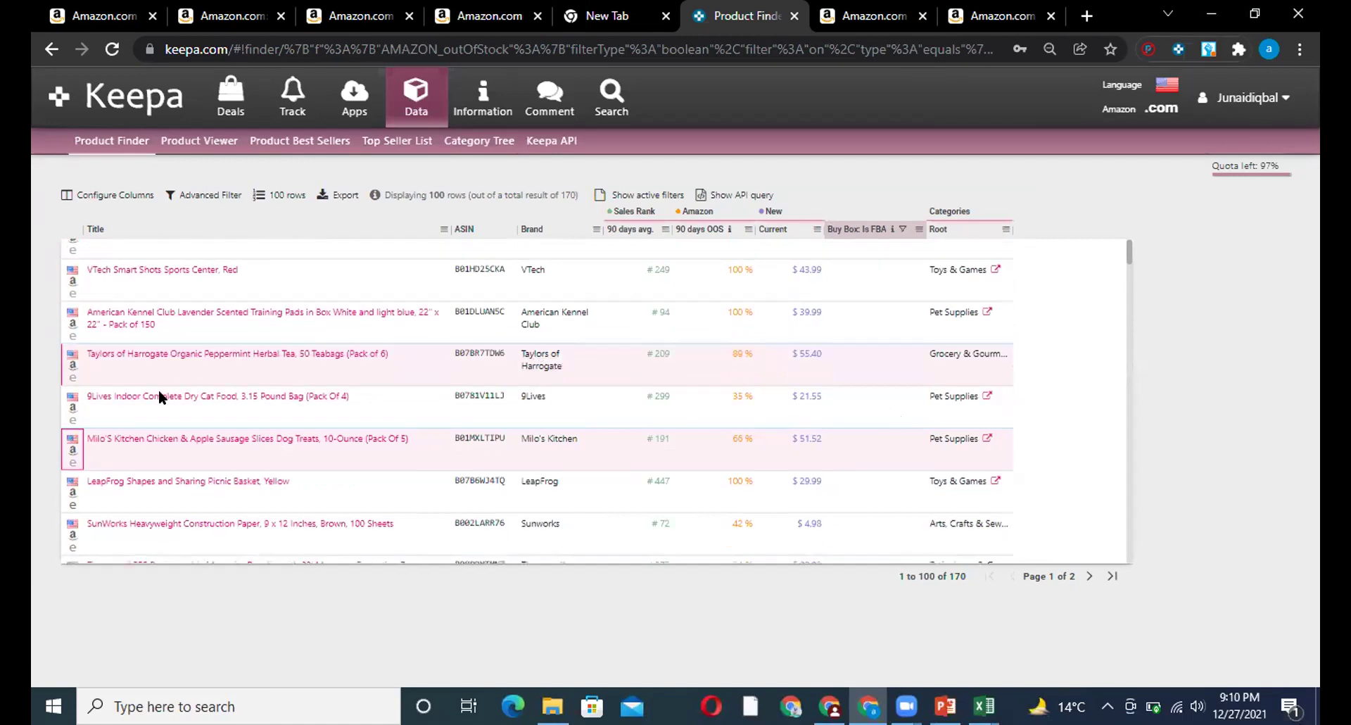
{"action": "scroll", "coordinate": [167, 389], "scroll_direction": "down", "scroll_amount": 5}
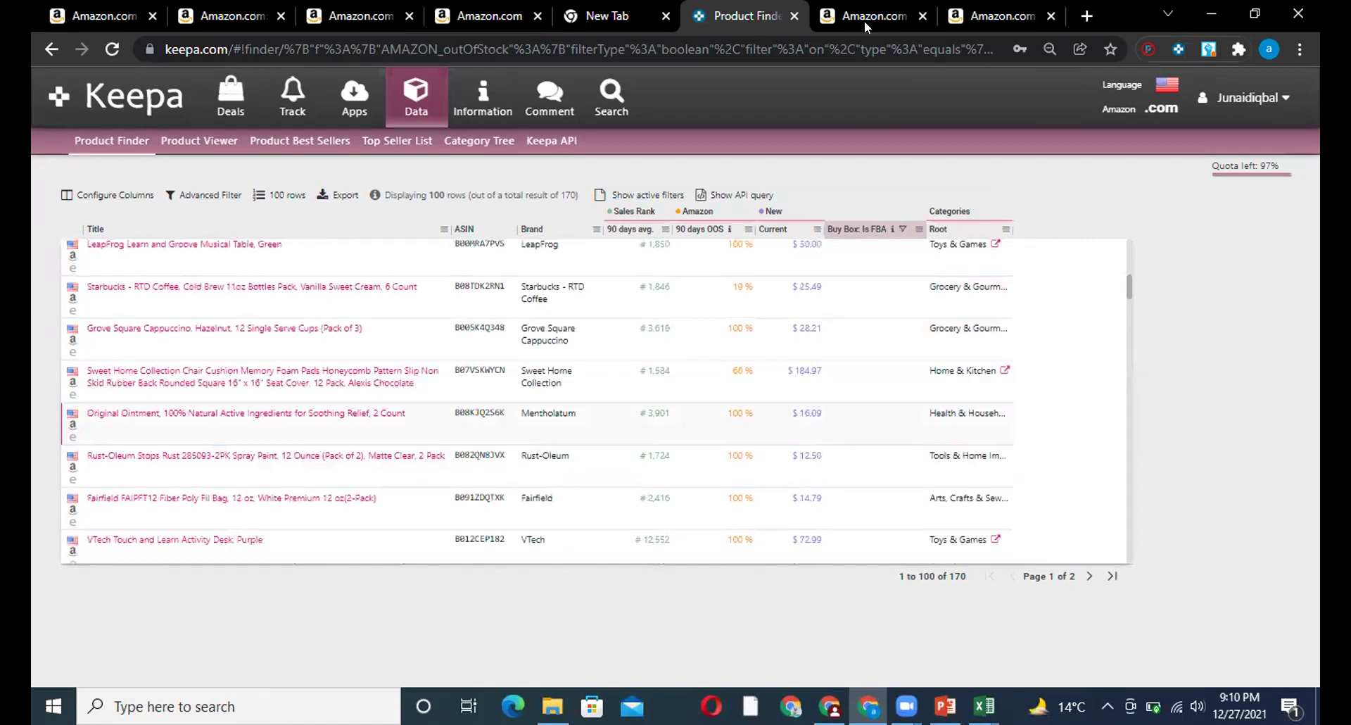
{"action": "scroll", "coordinate": [99, 517], "scroll_direction": "up", "scroll_amount": 6}
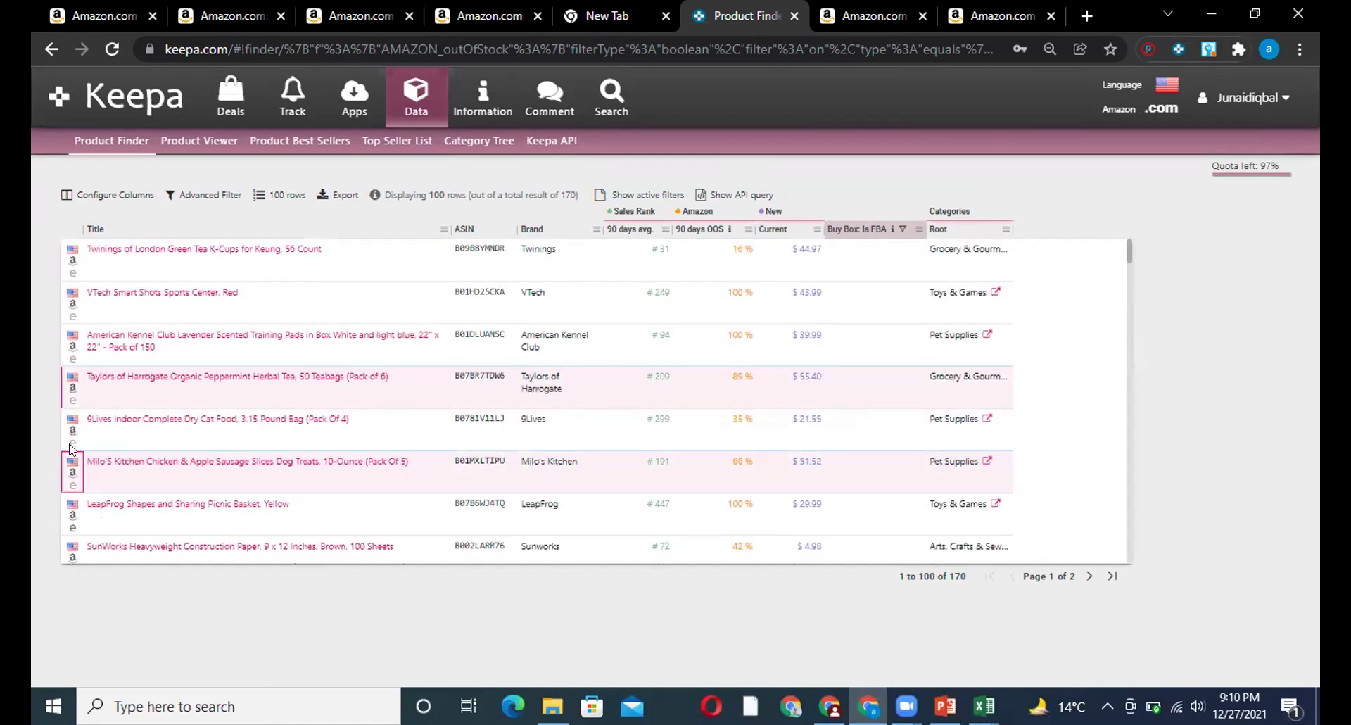
{"action": "scroll", "coordinate": [71, 448], "scroll_direction": "down", "scroll_amount": 3}
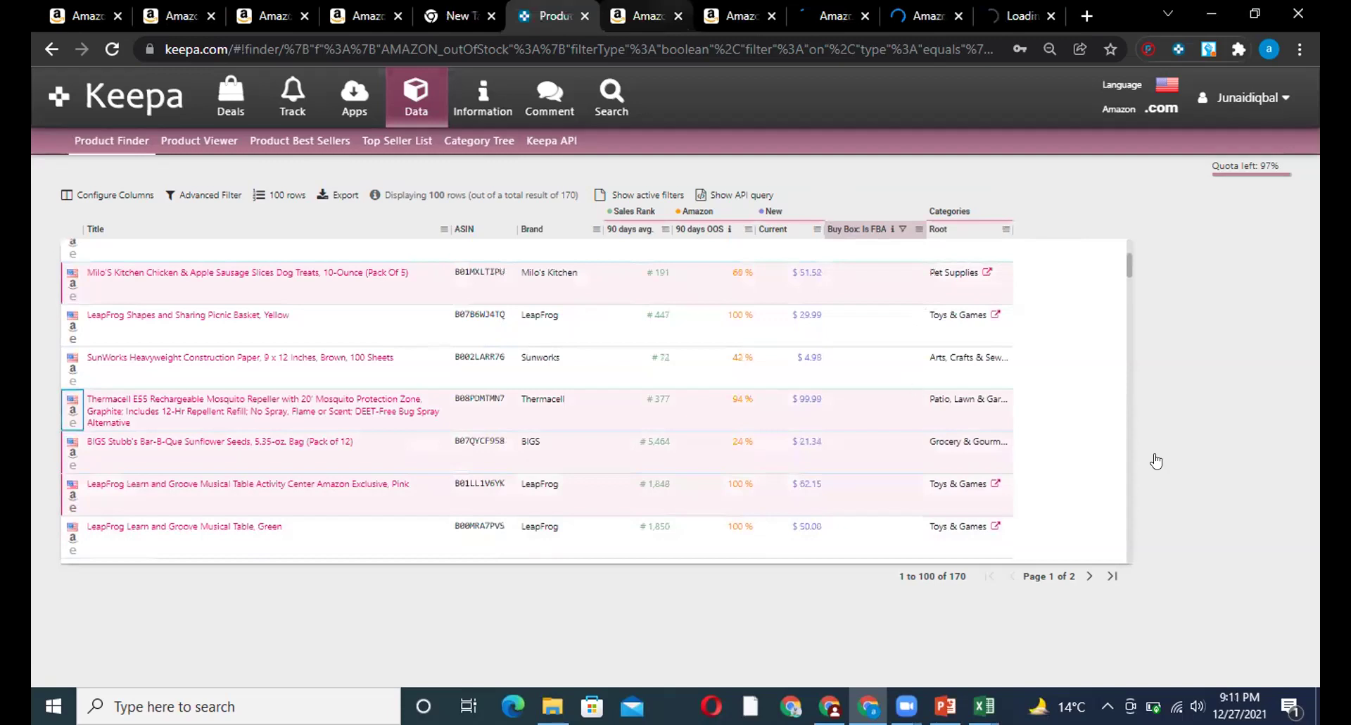
Step: Check the opened Taylors of Harrogate and Milo's Kitchen listings and view all seller offers for the Milo's Kitchen dog treats
{"action": "key", "text": "ctrl+Tab"}
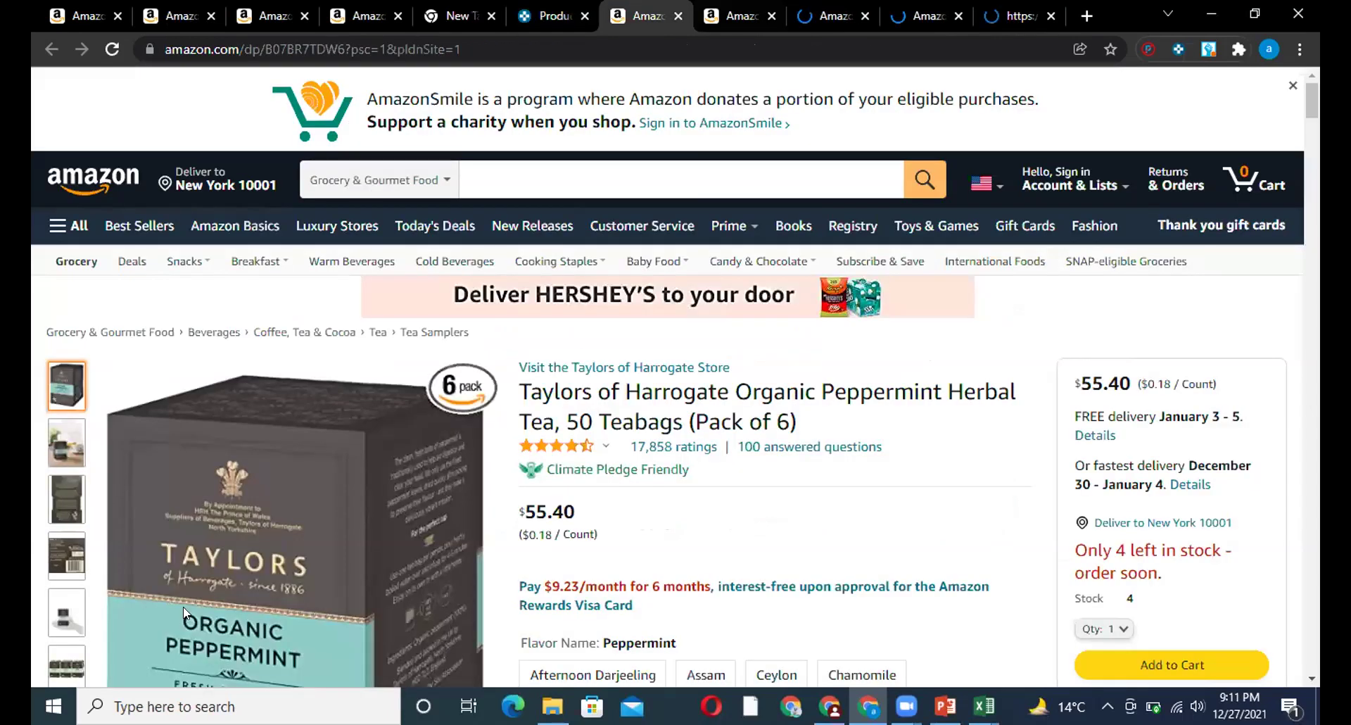
{"action": "key", "text": "ctrl+Tab"}
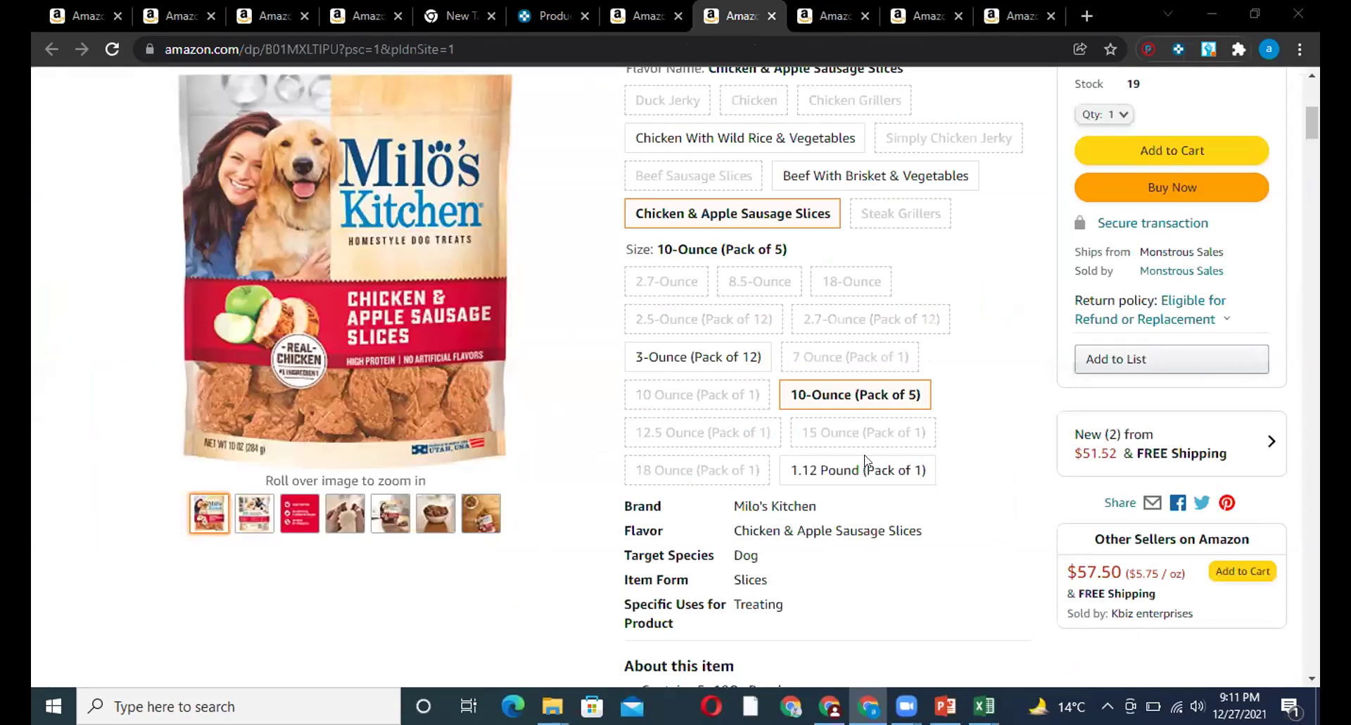
{"action": "left_click", "coordinate": [1249, 548]}
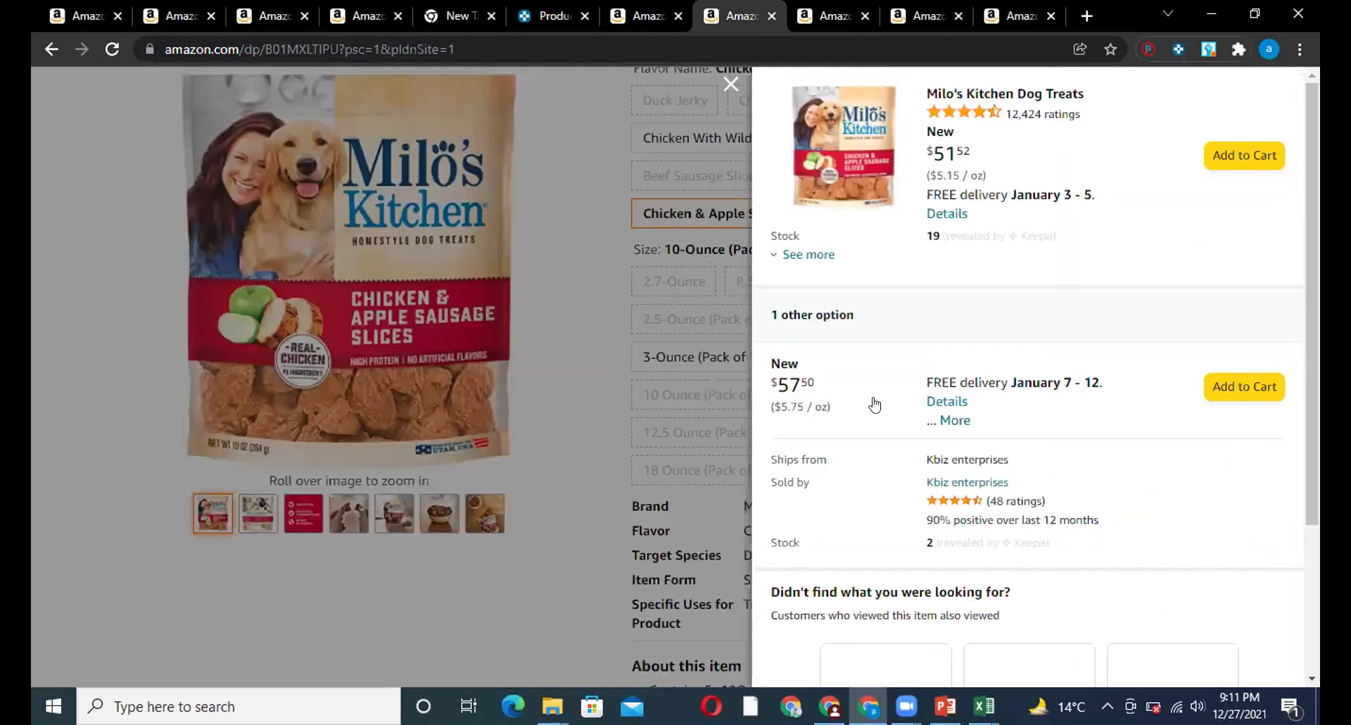
{"action": "scroll", "coordinate": [874, 404], "scroll_direction": "down", "scroll_amount": 3}
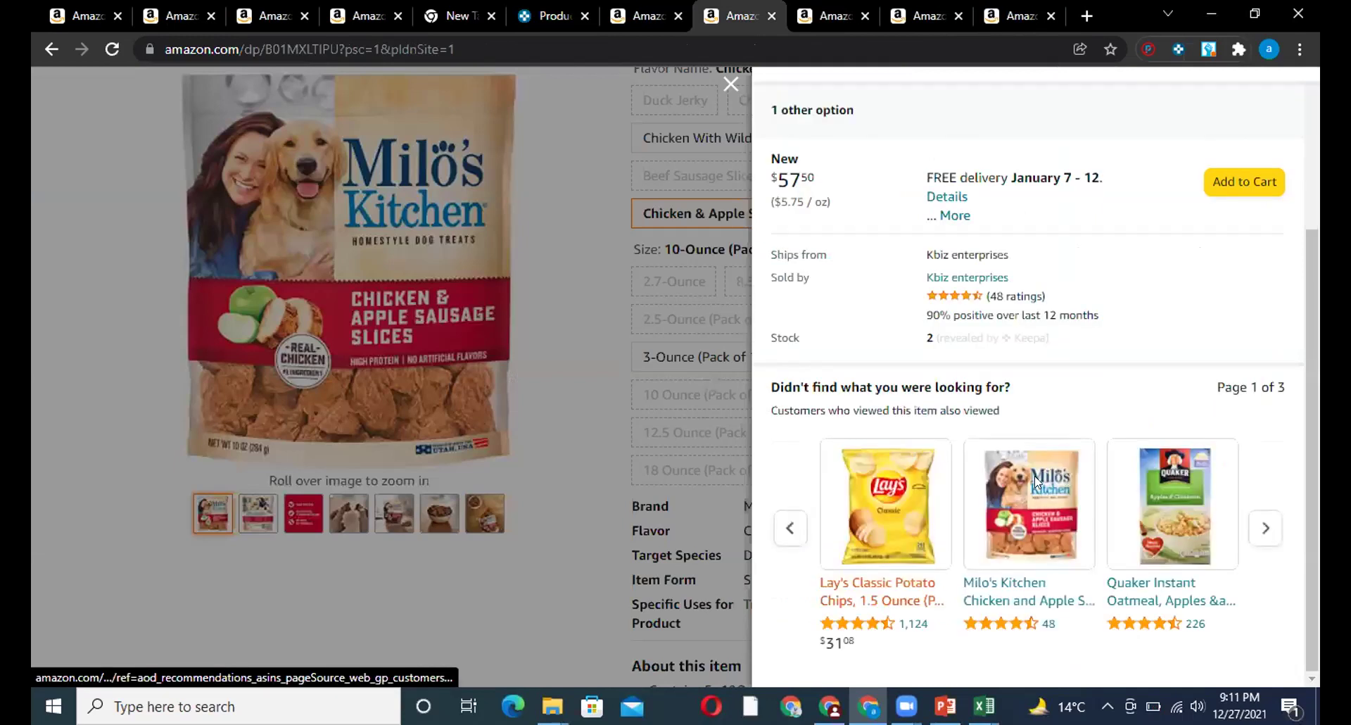
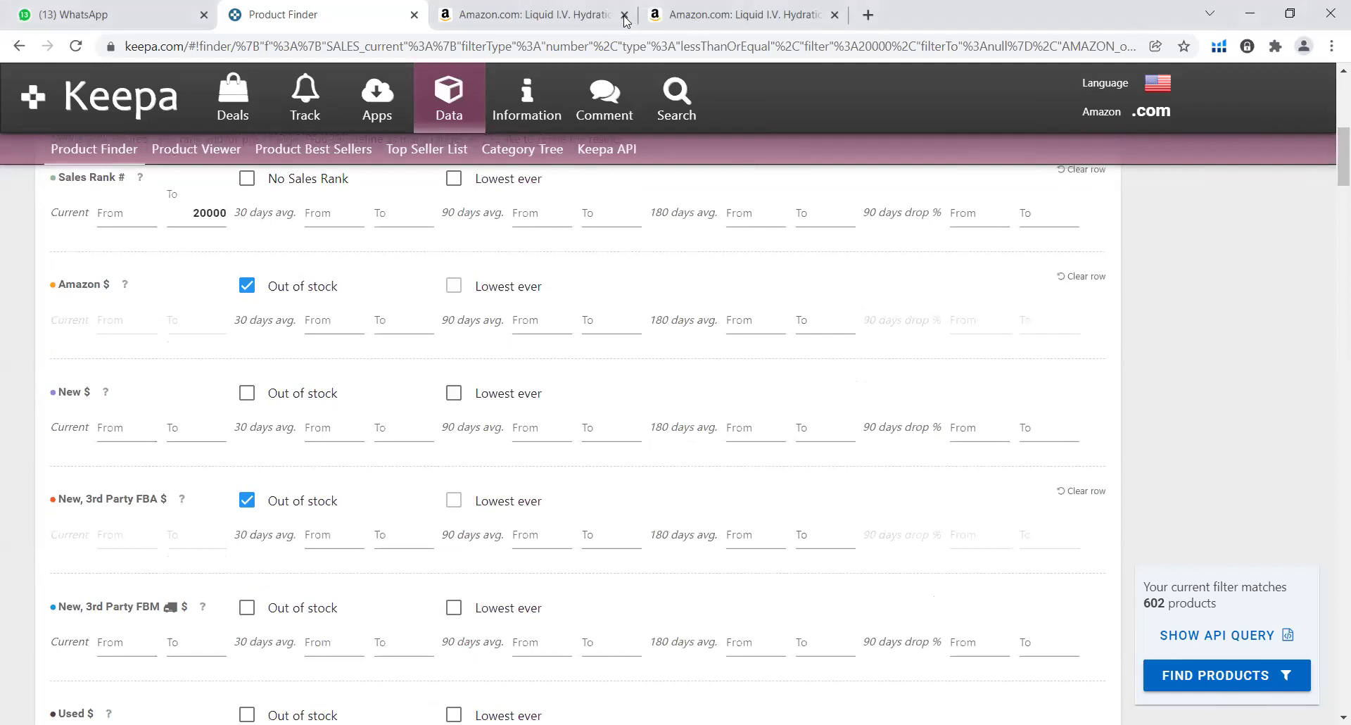
Step: Close the two Liquid I.V. Amazon listings and review the Product Finder's sales rank and out-of-stock filters
{"action": "scroll", "coordinate": [709, 298], "scroll_direction": "up", "scroll_amount": 10}
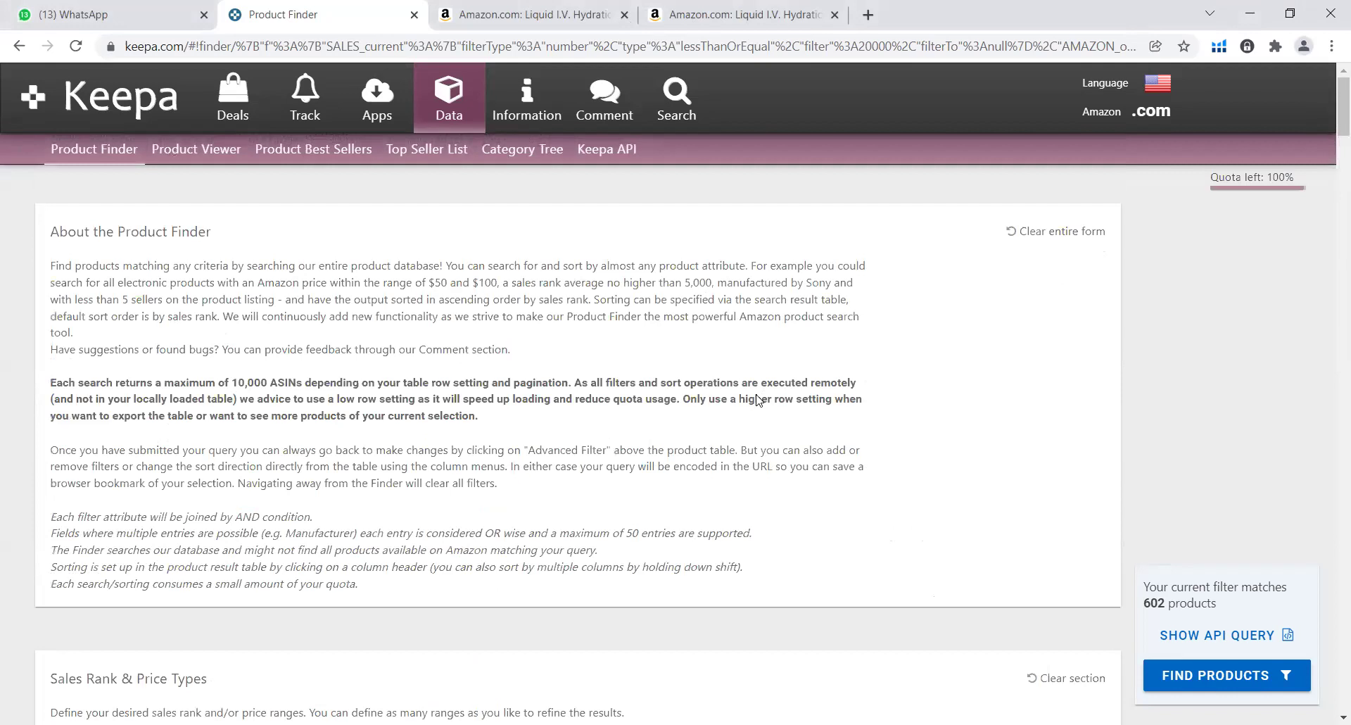
{"action": "scroll", "coordinate": [753, 399], "scroll_direction": "down", "scroll_amount": 6}
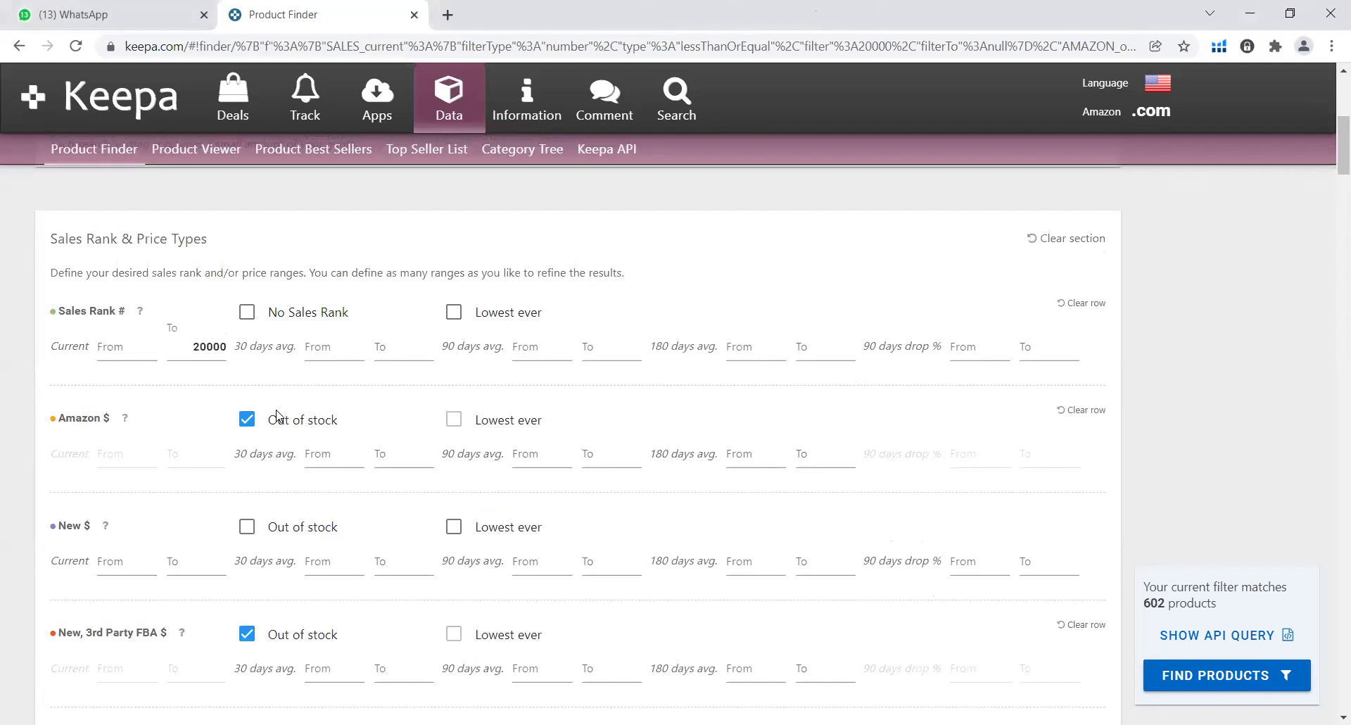
{"action": "left_click_drag", "start_coordinate": [276, 411], "coordinate": [283, 245]}
{"action": "scroll", "coordinate": [604, 425], "scroll_direction": "down", "scroll_amount": 3}
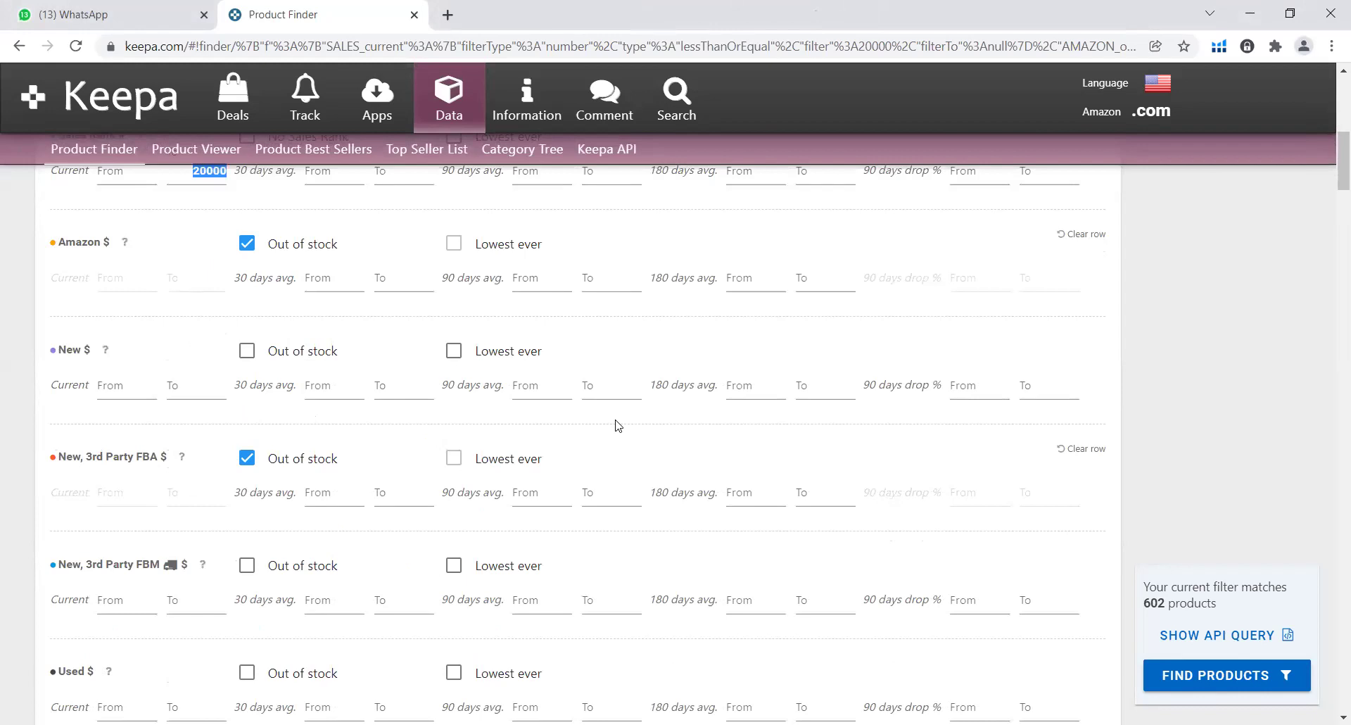
{"action": "scroll", "coordinate": [617, 425], "scroll_direction": "down", "scroll_amount": 1}
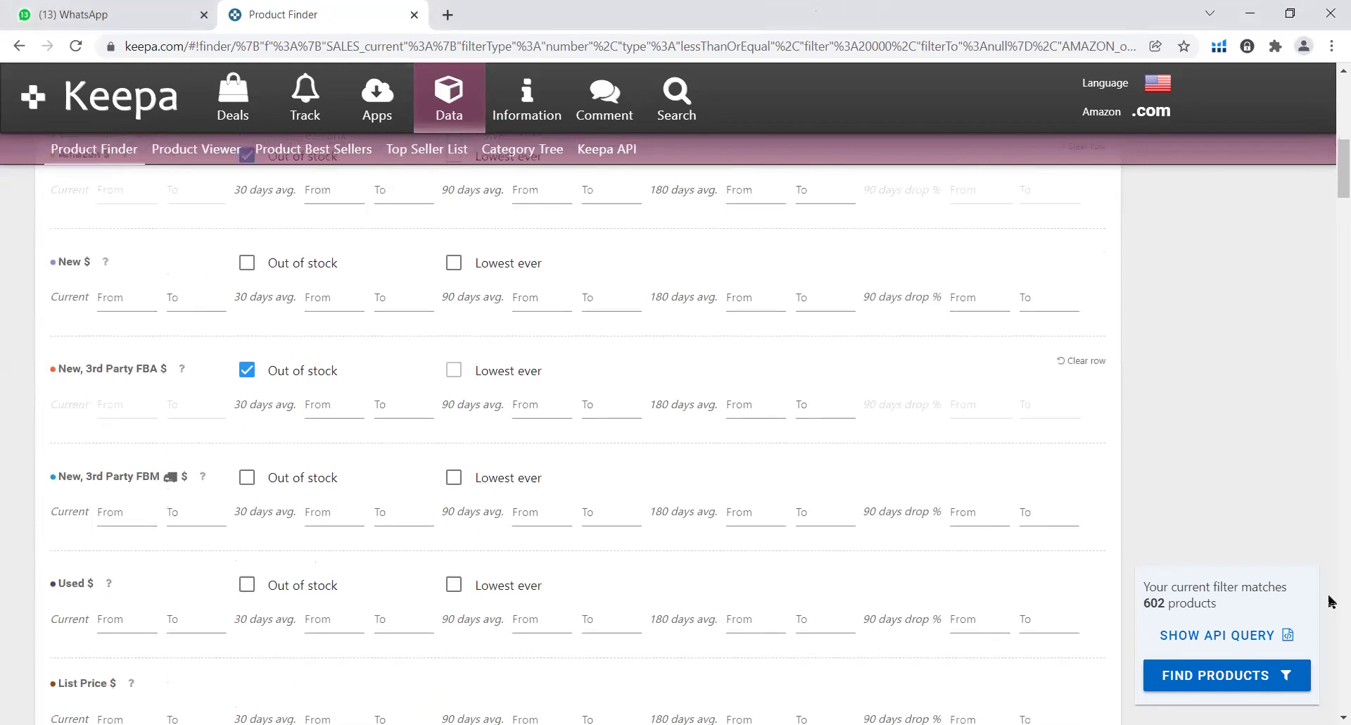
{"action": "scroll", "coordinate": [998, 498], "scroll_direction": "down", "scroll_amount": 2}
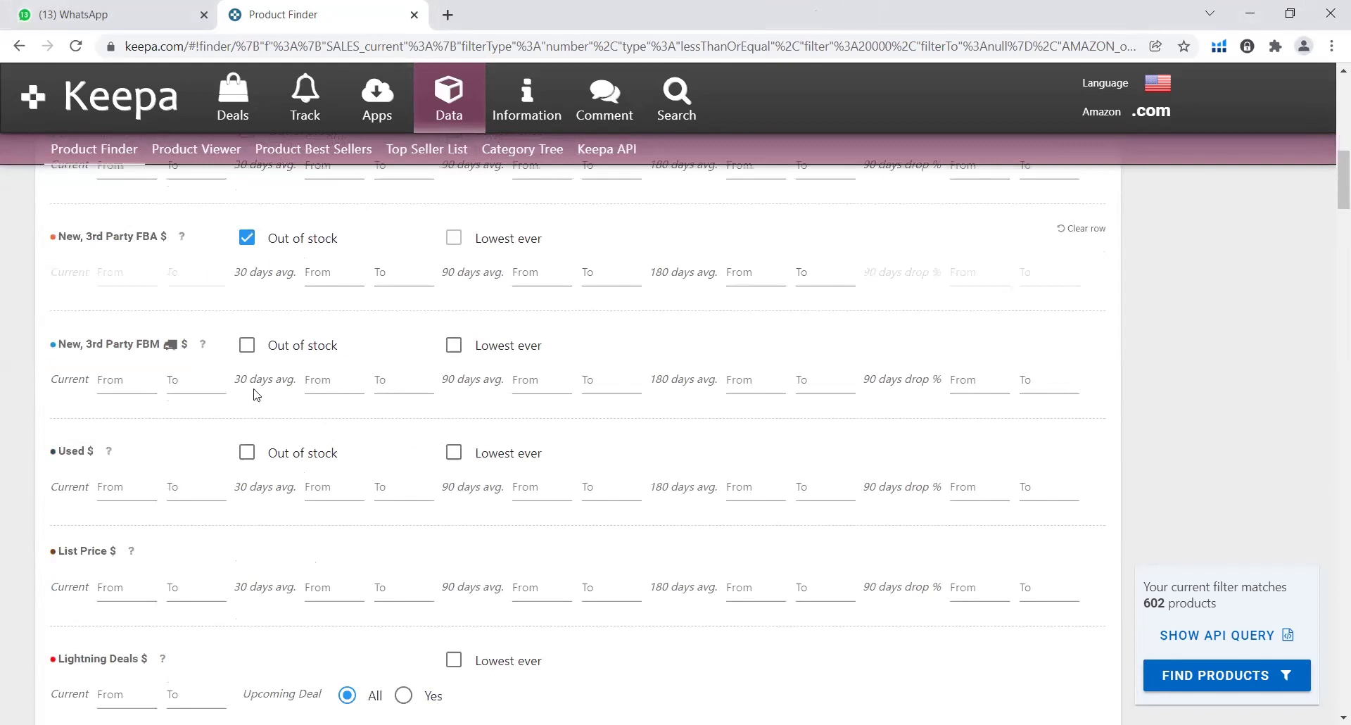
{"action": "scroll", "coordinate": [257, 395], "scroll_direction": "down", "scroll_amount": 1}
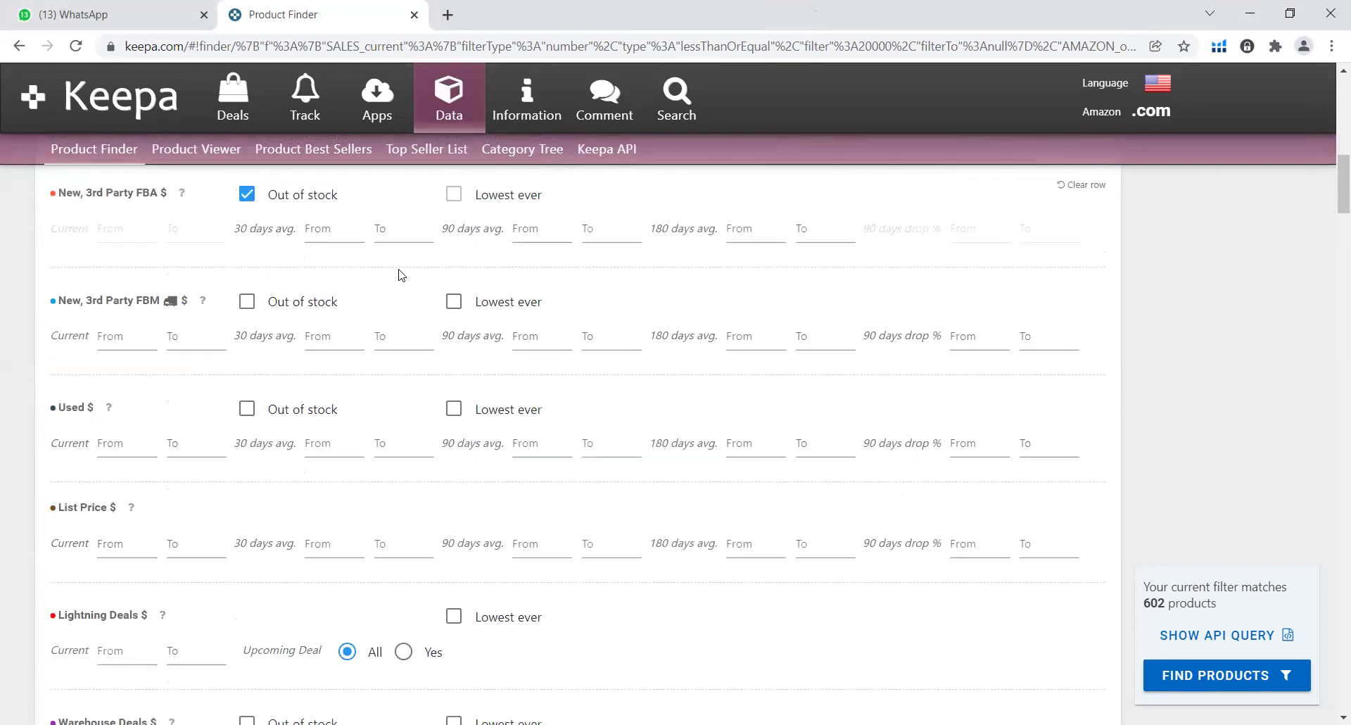
Step: Set the Product Finder's root category to Grocery & Gourmet Food
{"action": "scroll", "coordinate": [386, 289], "scroll_direction": "down", "scroll_amount": 10}
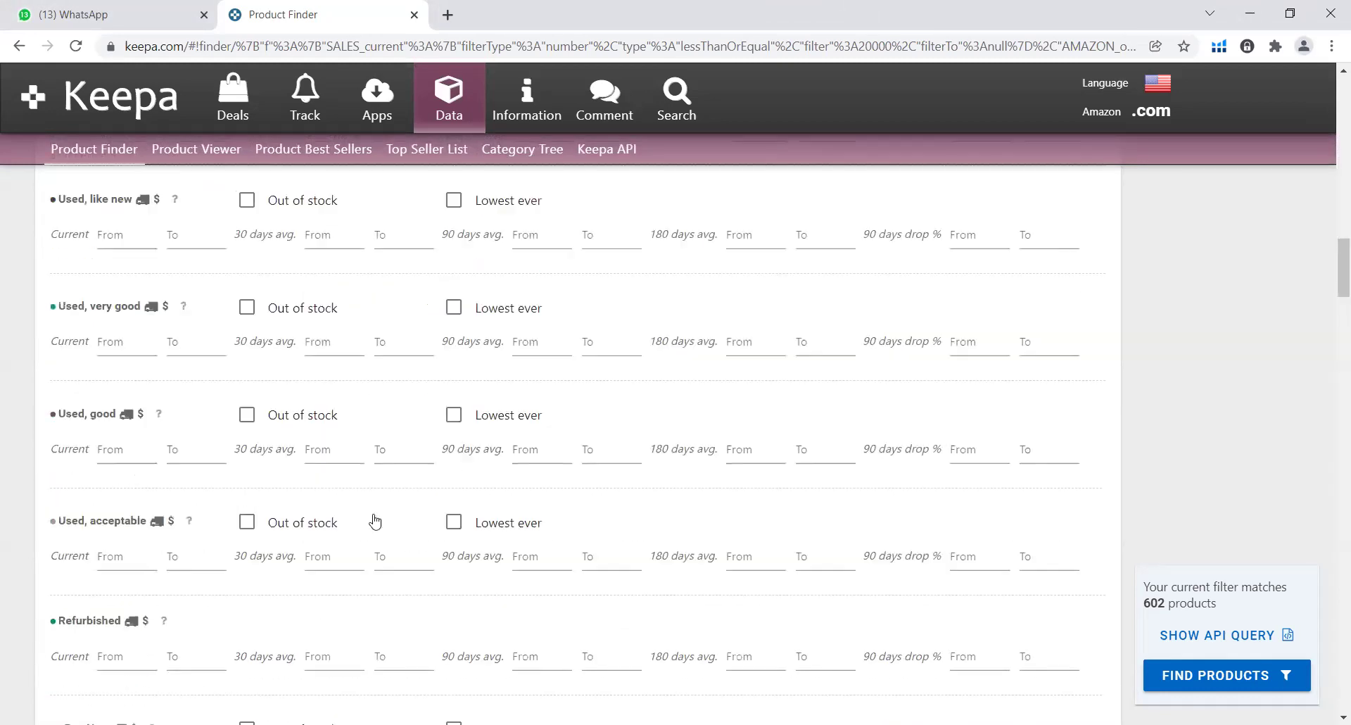
{"action": "scroll", "coordinate": [284, 467], "scroll_direction": "down", "scroll_amount": 10}
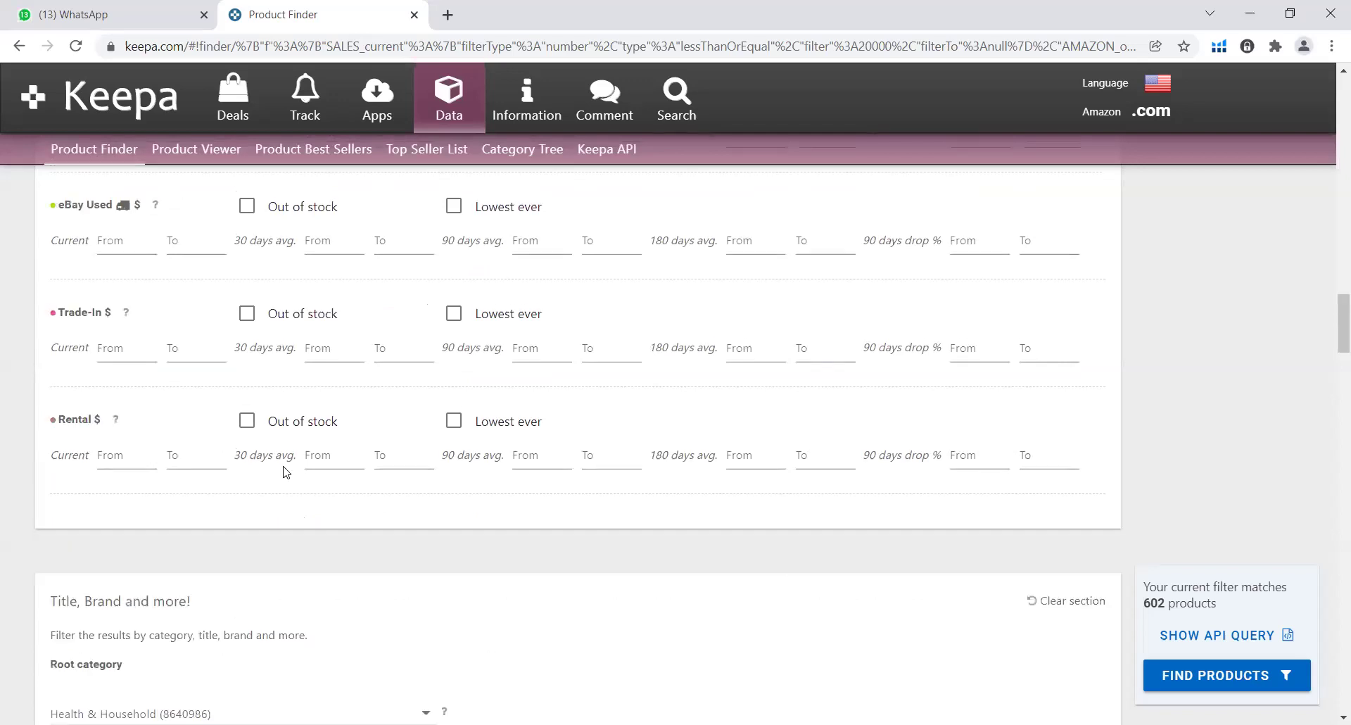
{"action": "scroll", "coordinate": [285, 469], "scroll_direction": "down", "scroll_amount": 6}
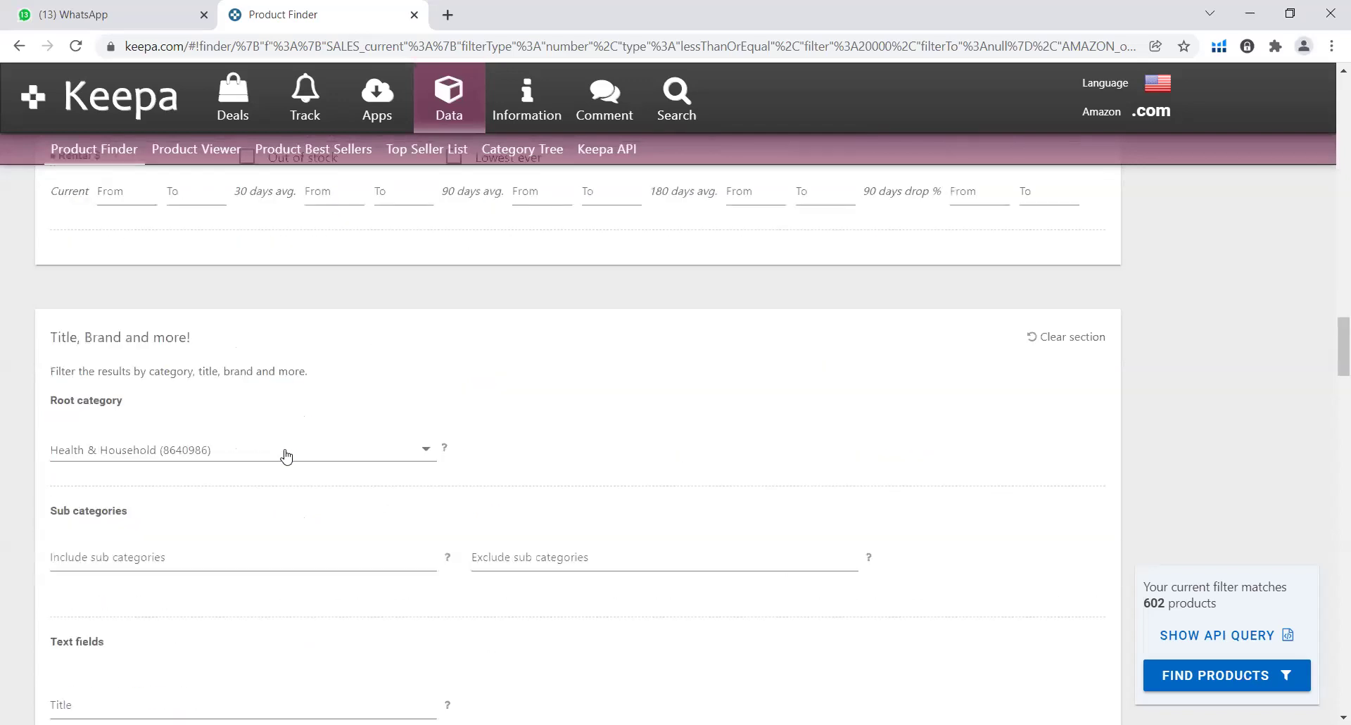
{"action": "left_click", "coordinate": [285, 456]}
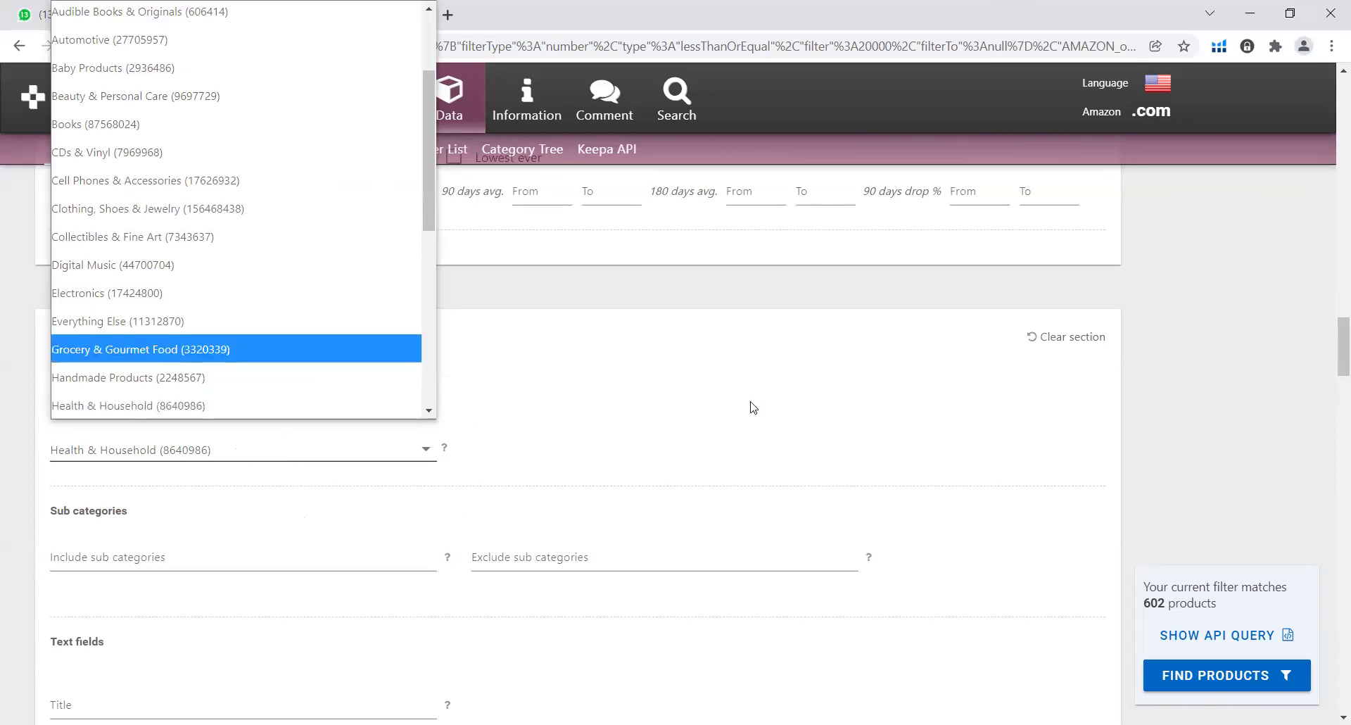
Step: Set the minimum current New Offer Count to 4
{"action": "scroll", "coordinate": [753, 407], "scroll_direction": "down", "scroll_amount": 10}
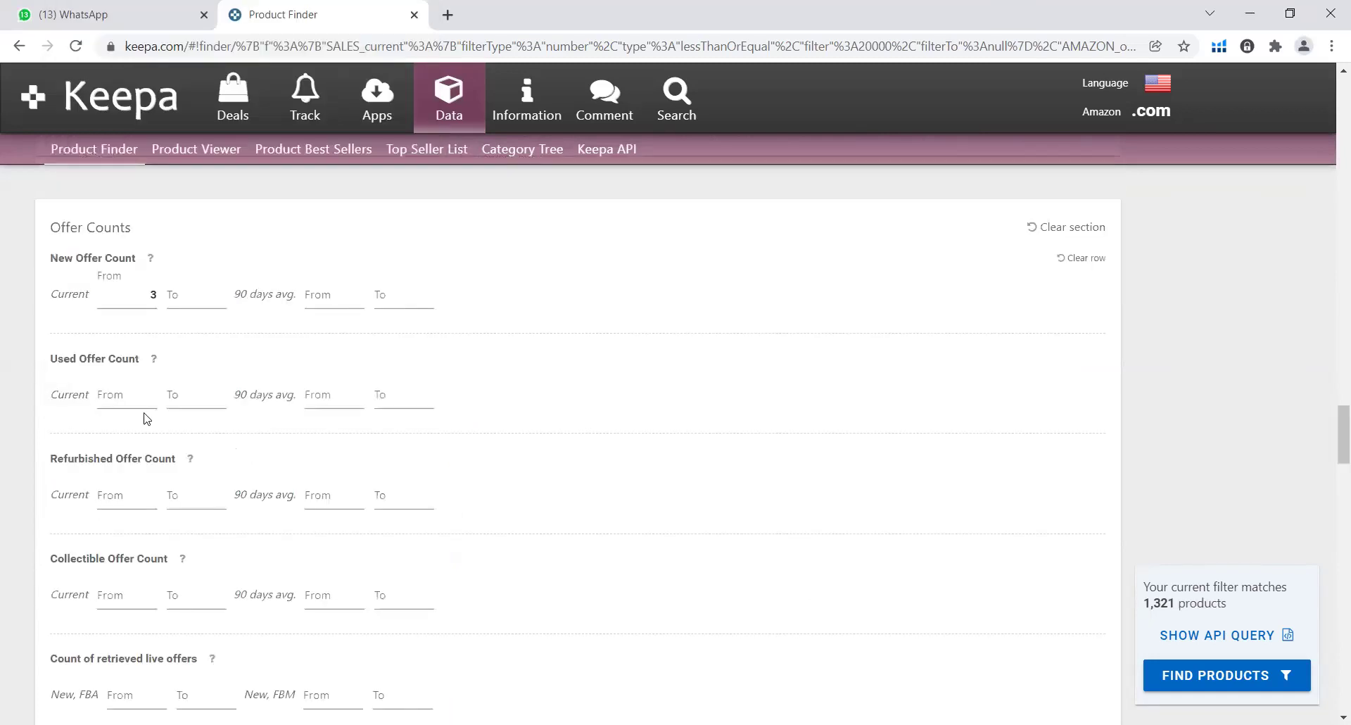
{"action": "scroll", "coordinate": [146, 419], "scroll_direction": "up", "scroll_amount": 2}
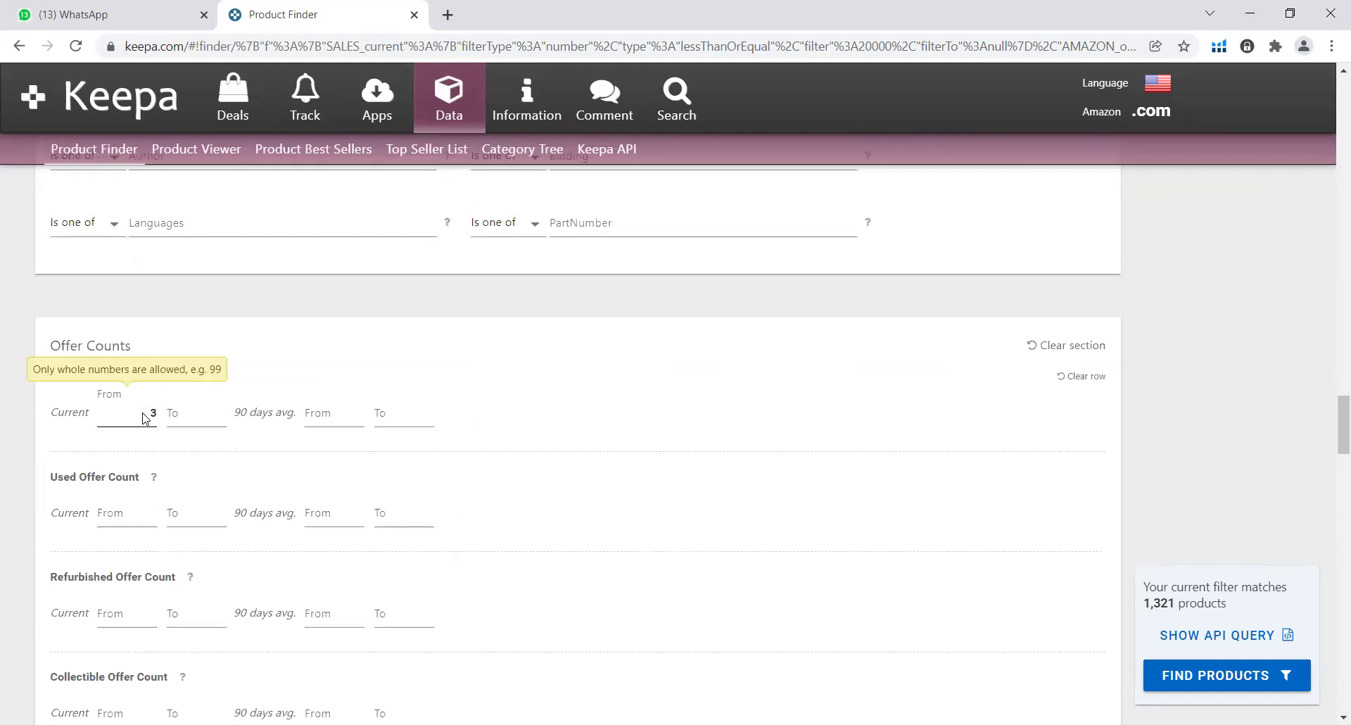
{"action": "left_click_drag", "start_coordinate": [148, 417], "coordinate": [167, 414]}
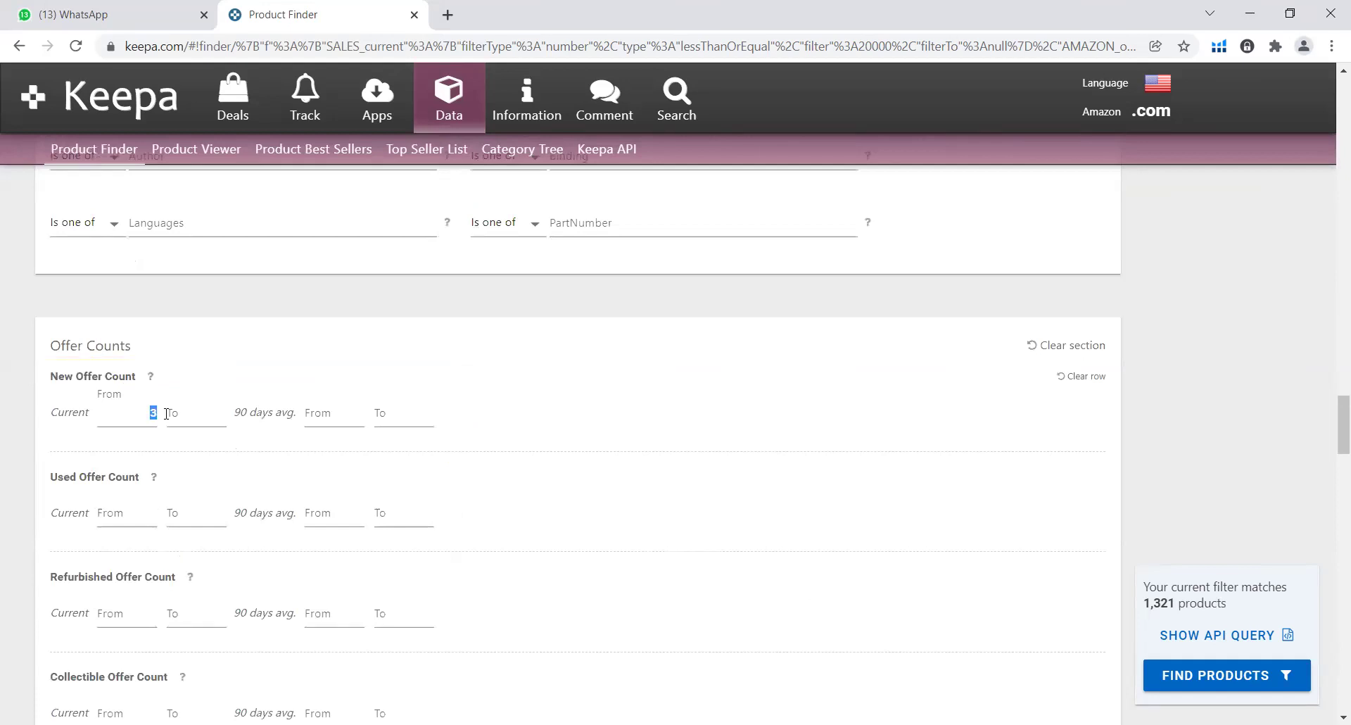
{"action": "type", "text": "4"}
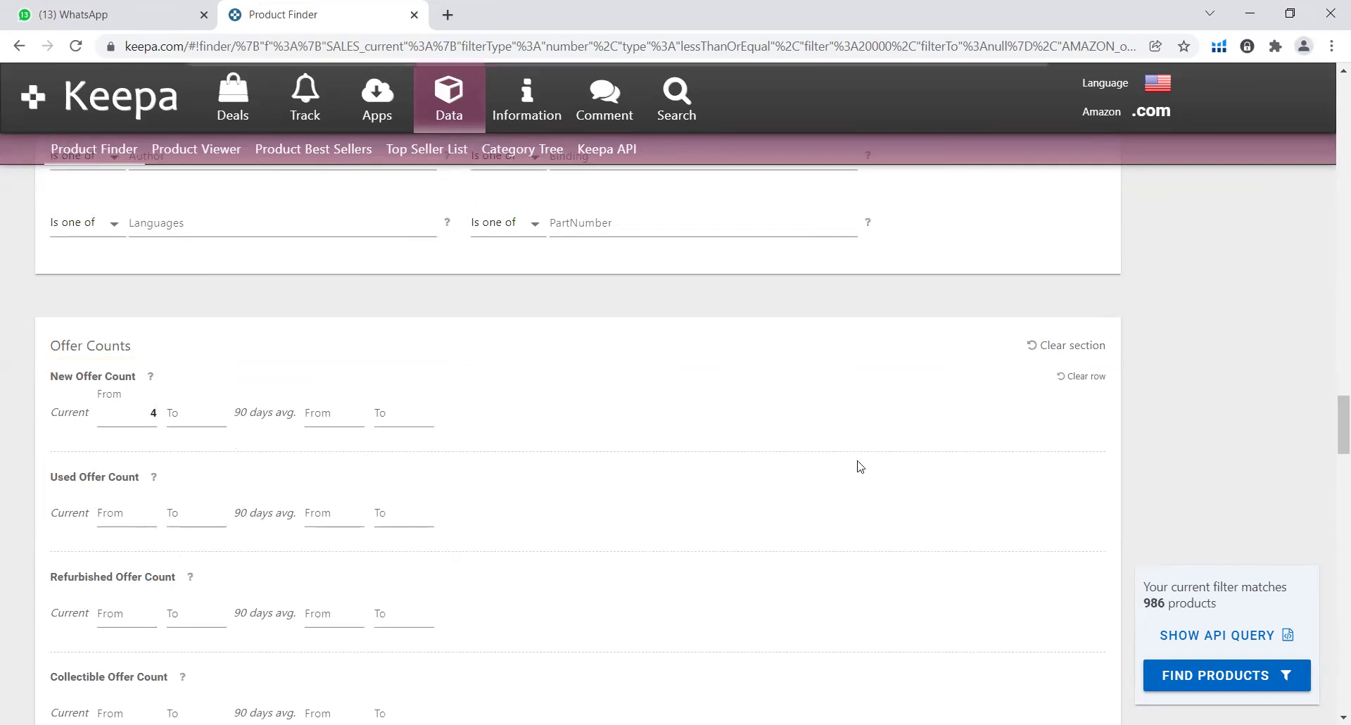
Step: Review the Buy Box filters and set Buy Box: Unqualified to Yes
{"action": "scroll", "coordinate": [209, 282], "scroll_direction": "down", "scroll_amount": 1}
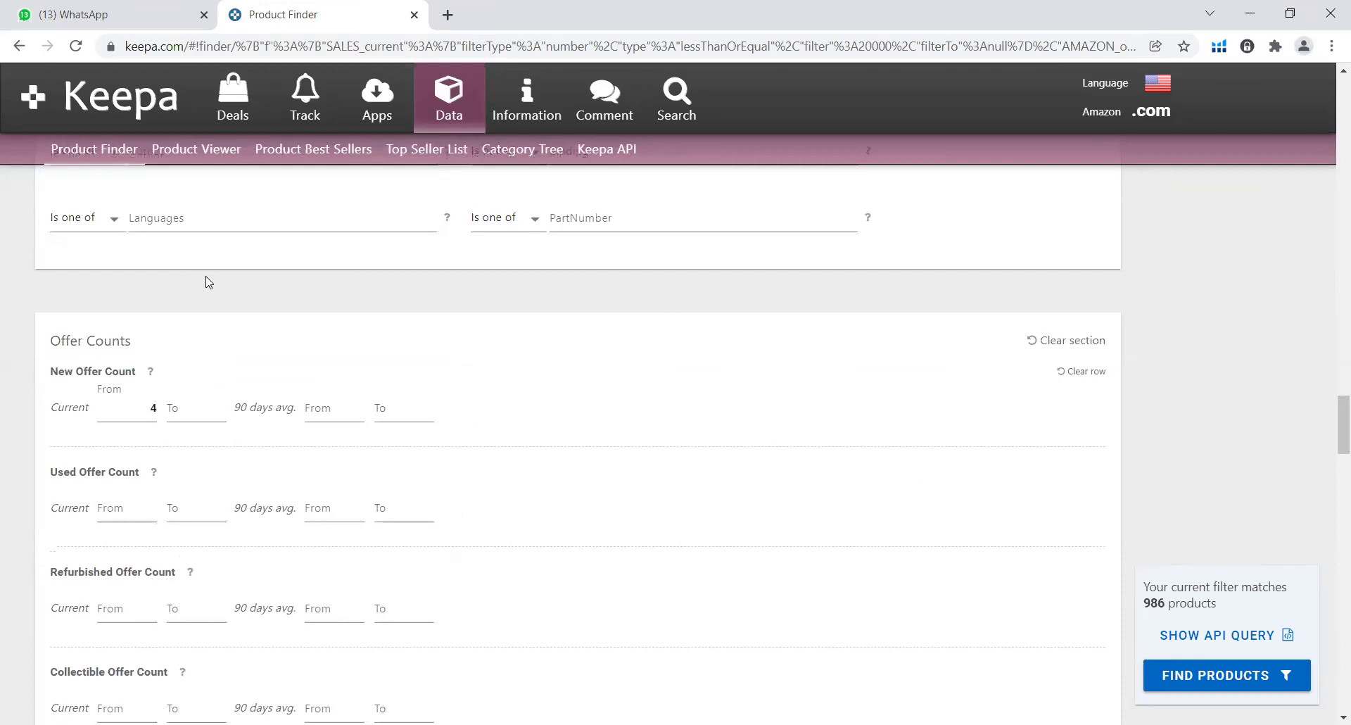
{"action": "scroll", "coordinate": [201, 446], "scroll_direction": "down", "scroll_amount": 1}
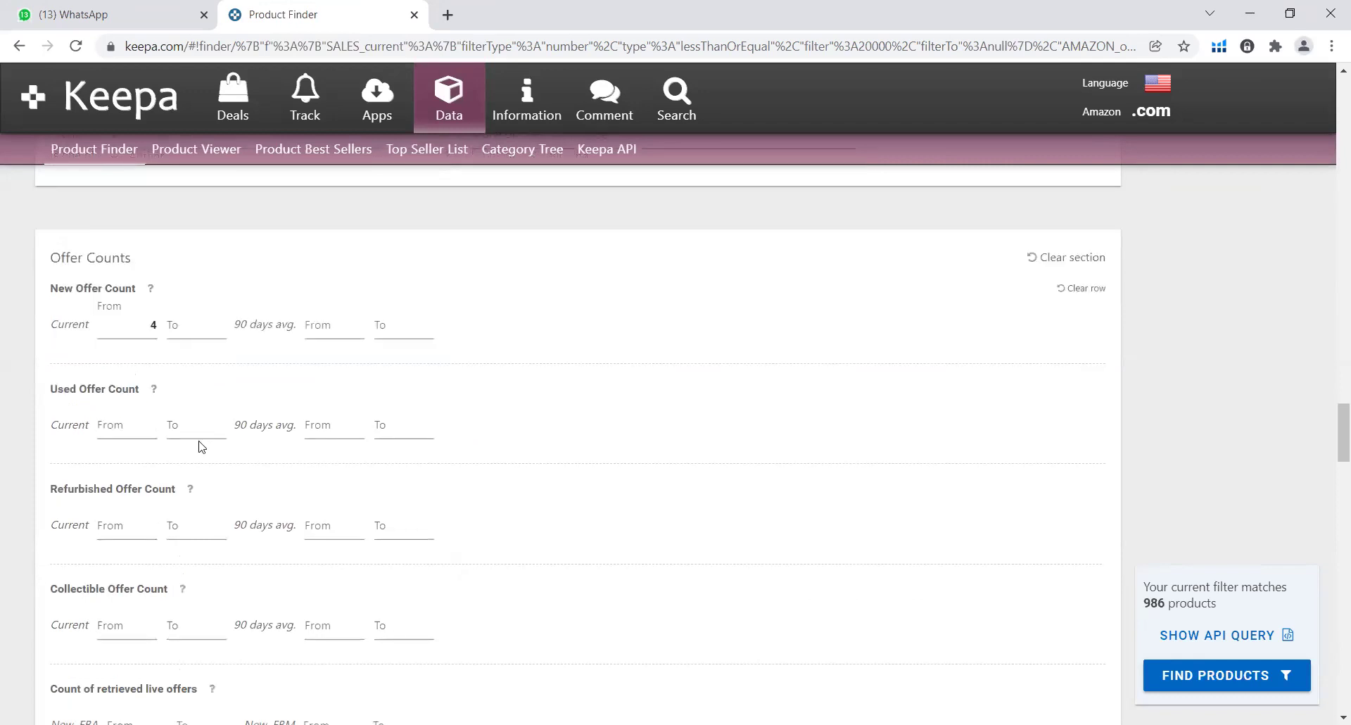
{"action": "scroll", "coordinate": [201, 447], "scroll_direction": "down", "scroll_amount": 6}
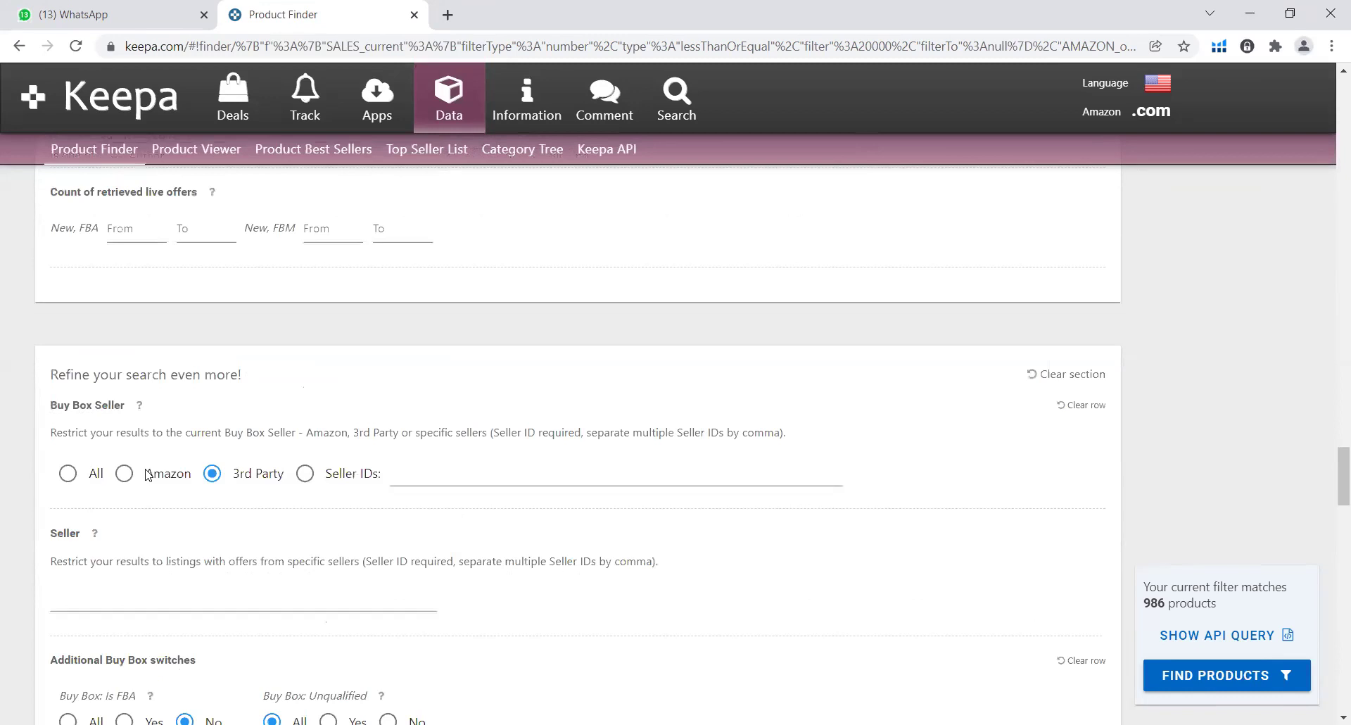
{"action": "scroll", "coordinate": [148, 475], "scroll_direction": "down", "scroll_amount": 3}
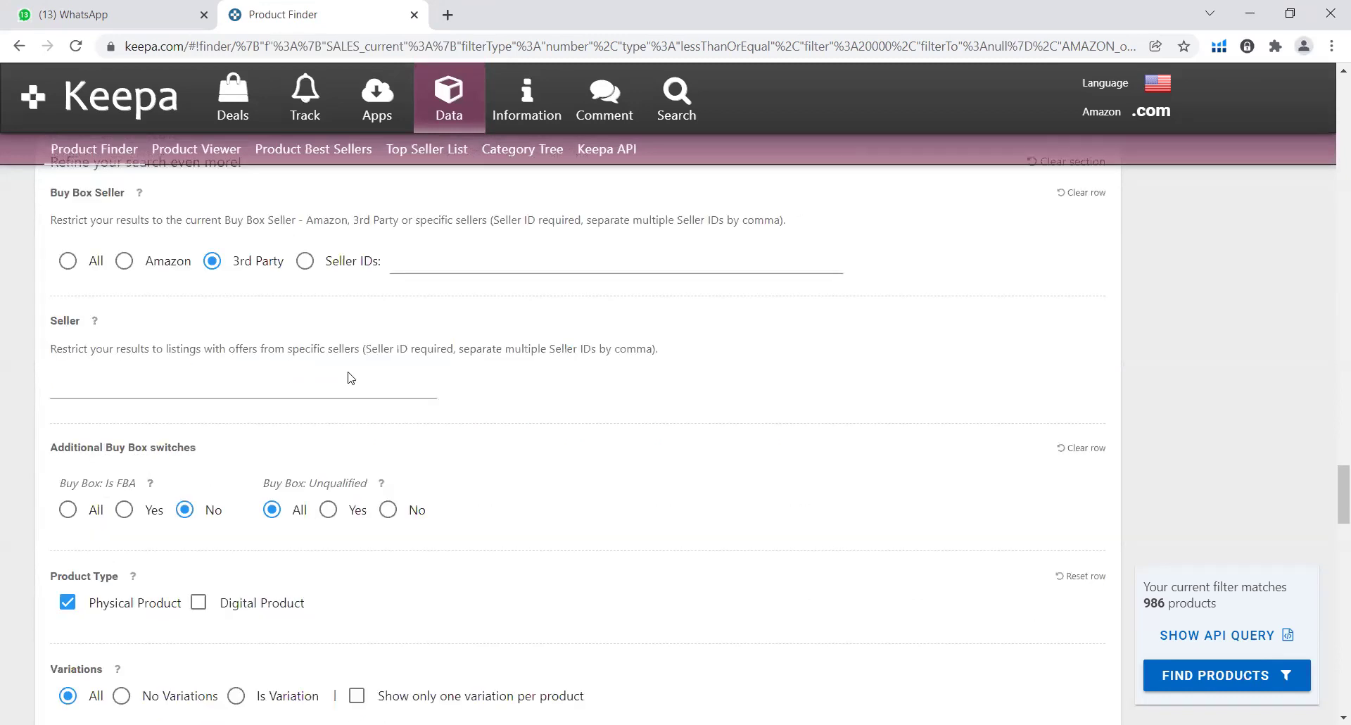
{"action": "scroll", "coordinate": [326, 362], "scroll_direction": "up", "scroll_amount": 1}
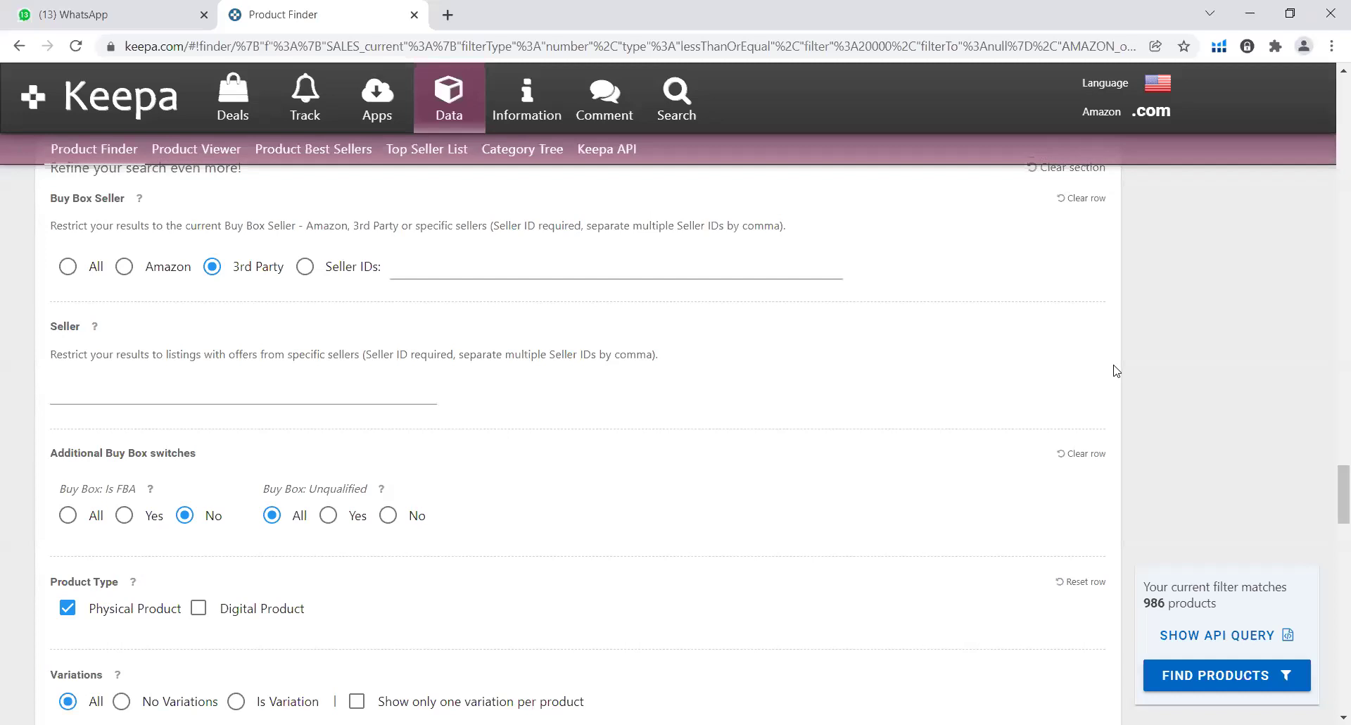
{"action": "scroll", "coordinate": [1113, 371], "scroll_direction": "down", "scroll_amount": 7}
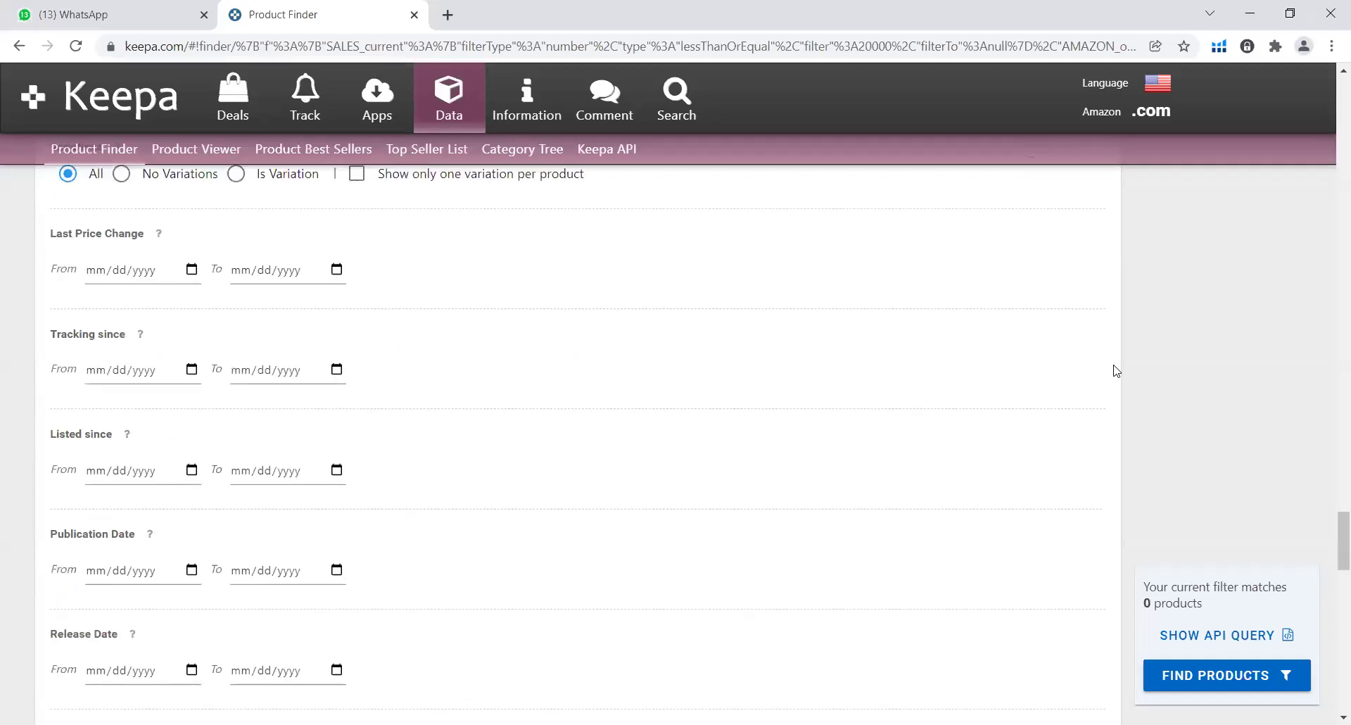
Step: Check the remaining filters and set the Buy Box Seller restriction to All
{"action": "scroll", "coordinate": [1113, 371], "scroll_direction": "up", "scroll_amount": 4}
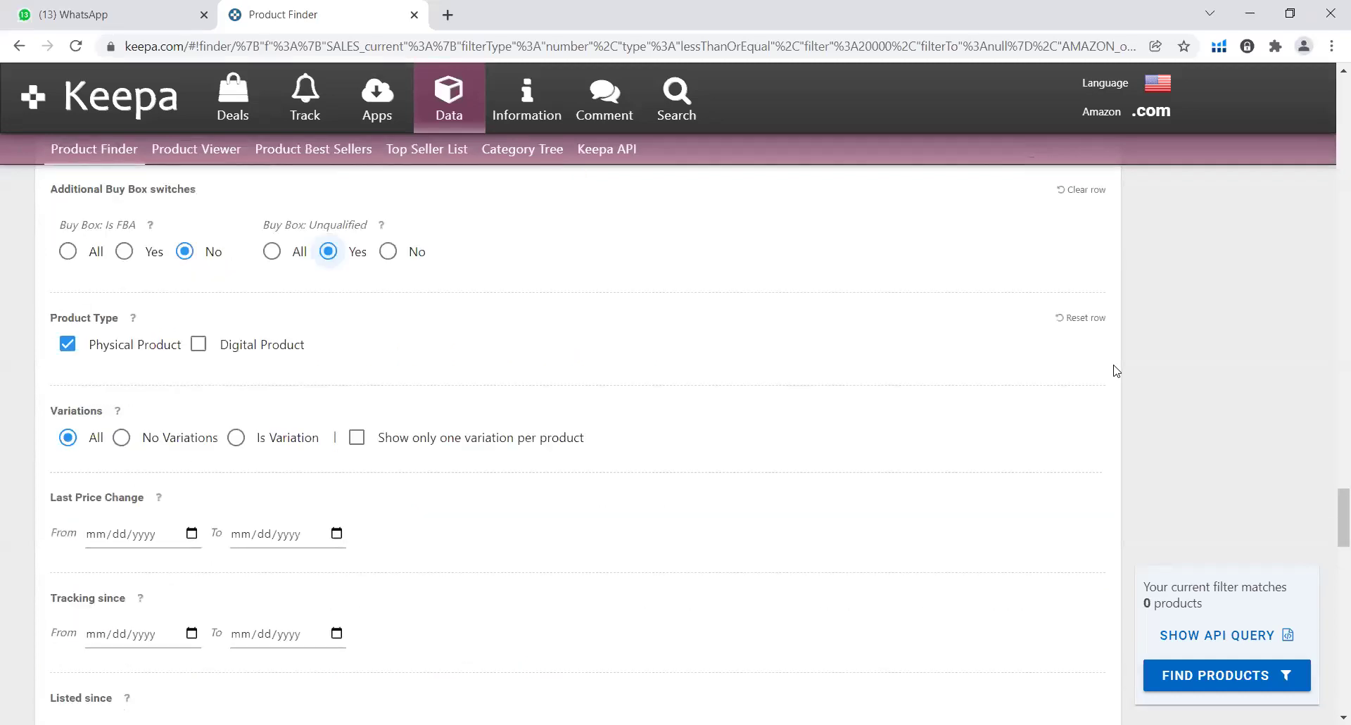
{"action": "scroll", "coordinate": [1114, 371], "scroll_direction": "down", "scroll_amount": 18}
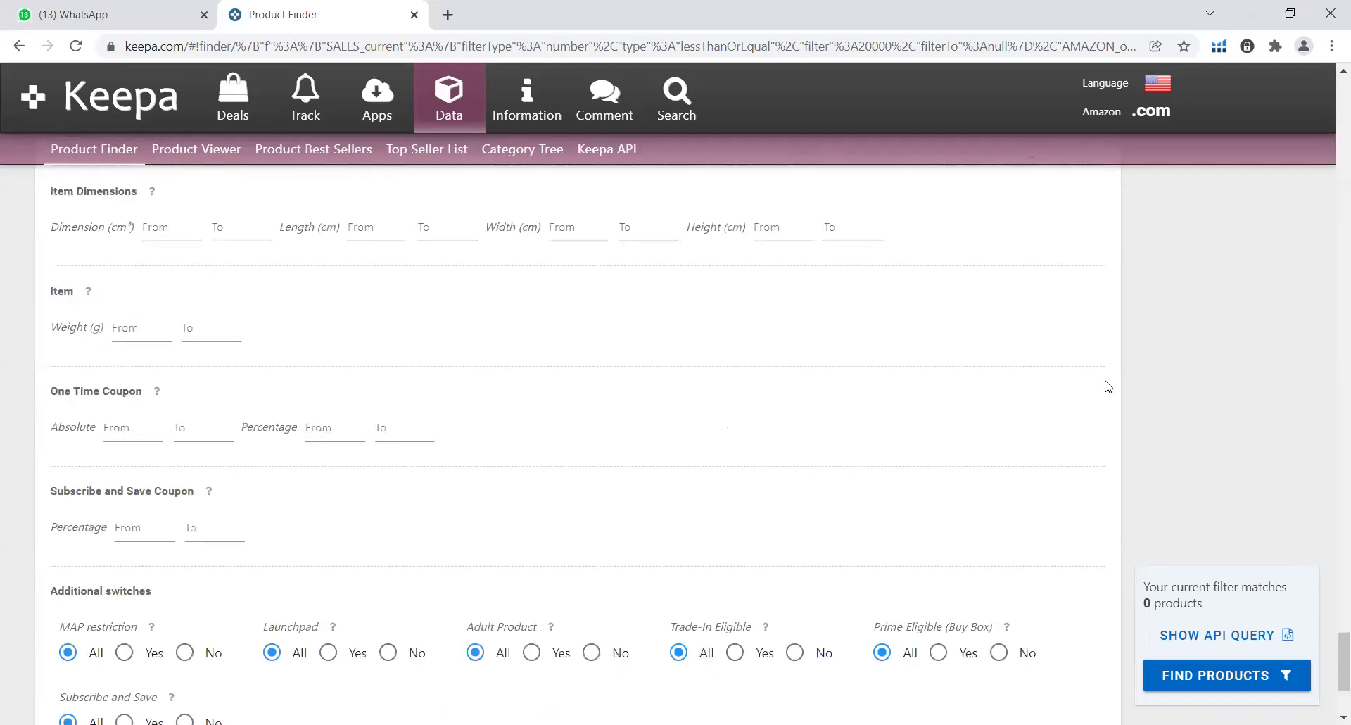
{"action": "scroll", "coordinate": [672, 508], "scroll_direction": "up", "scroll_amount": 20}
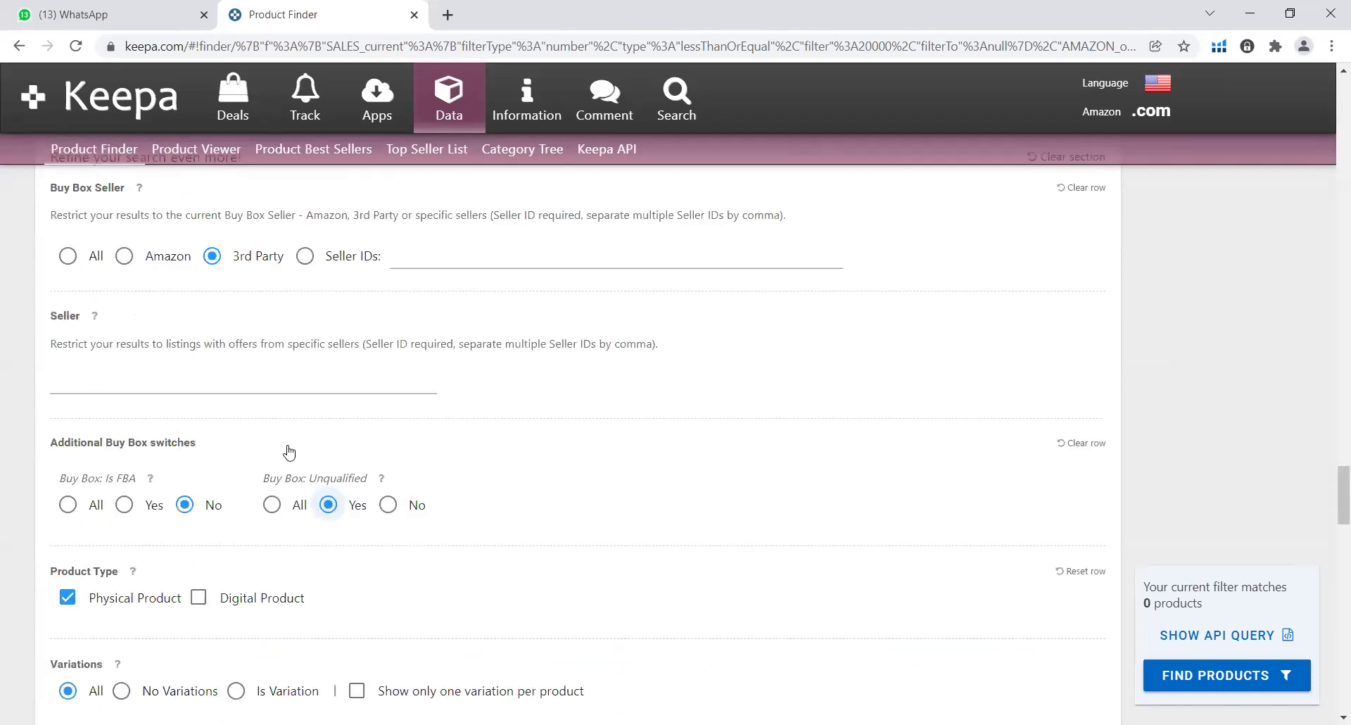
{"action": "scroll", "coordinate": [289, 451], "scroll_direction": "up", "scroll_amount": 3}
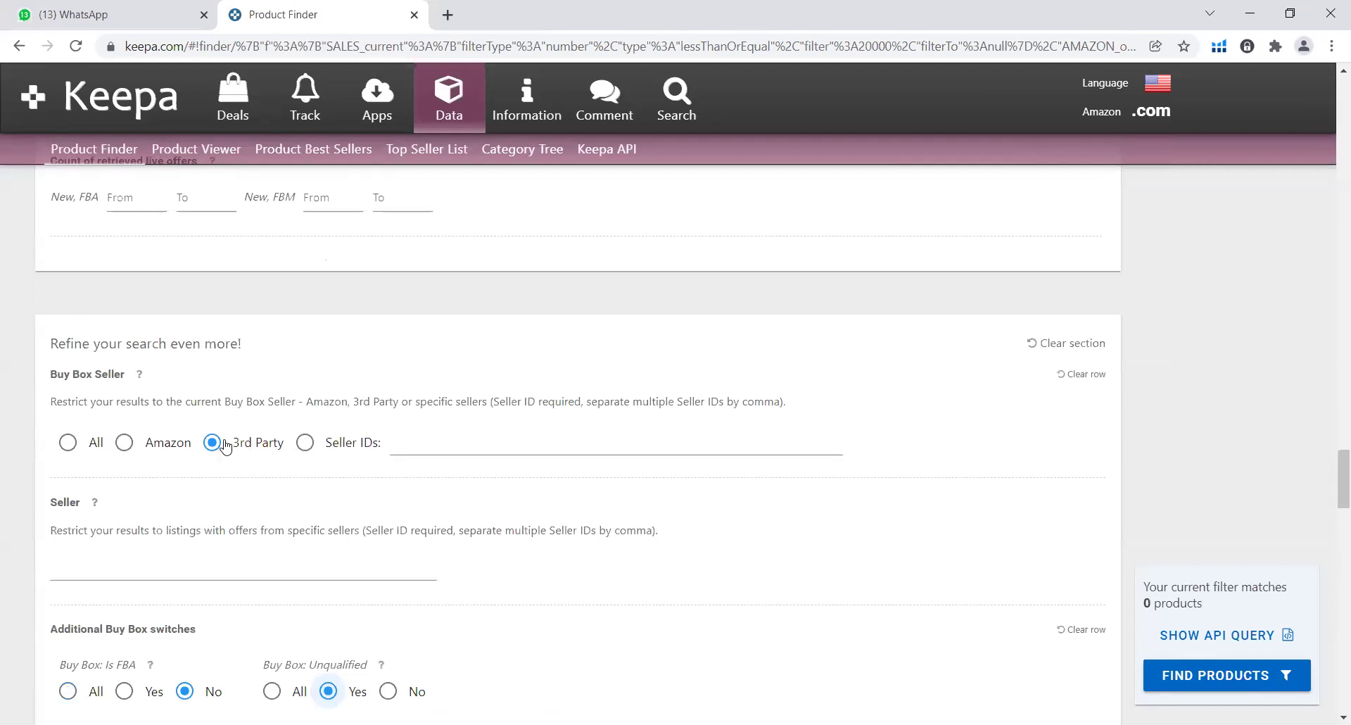
{"action": "left_click", "coordinate": [75, 451]}
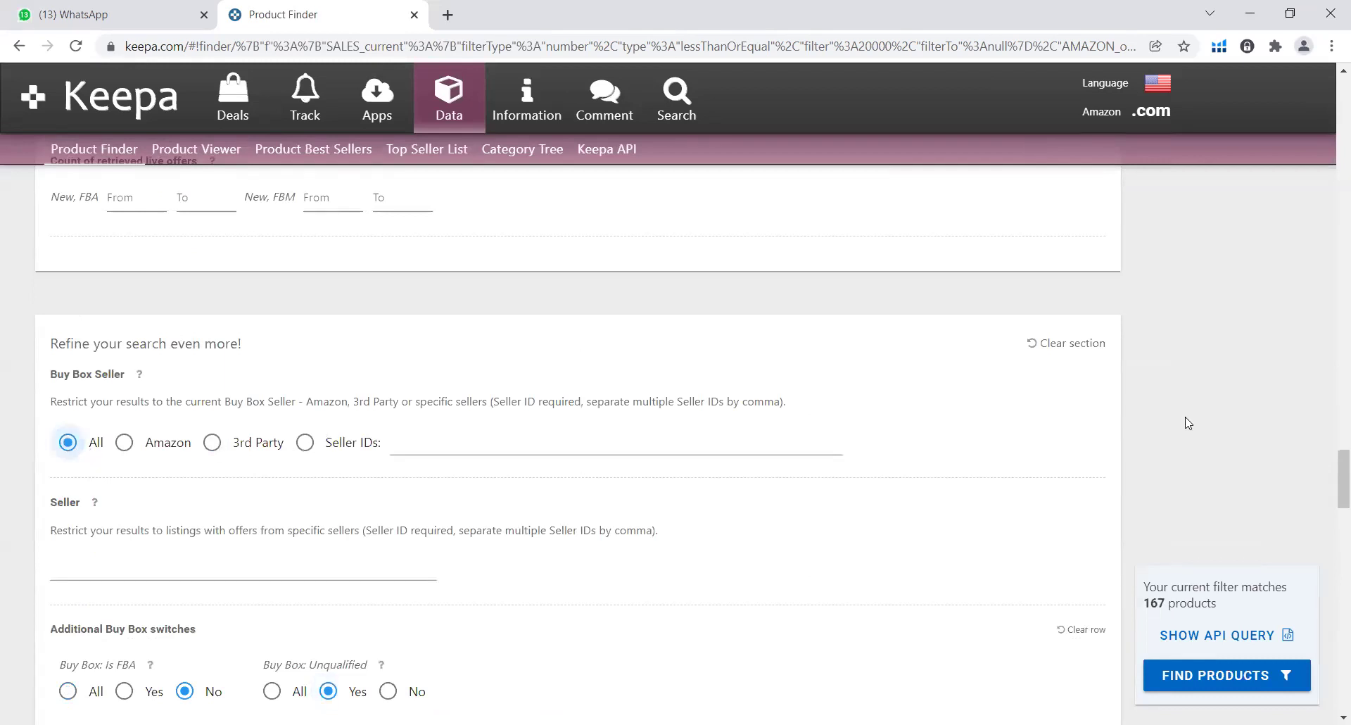
{"action": "scroll", "coordinate": [1196, 418], "scroll_direction": "down", "scroll_amount": 1}
{"action": "scroll", "coordinate": [1197, 422], "scroll_direction": "down", "scroll_amount": 3}
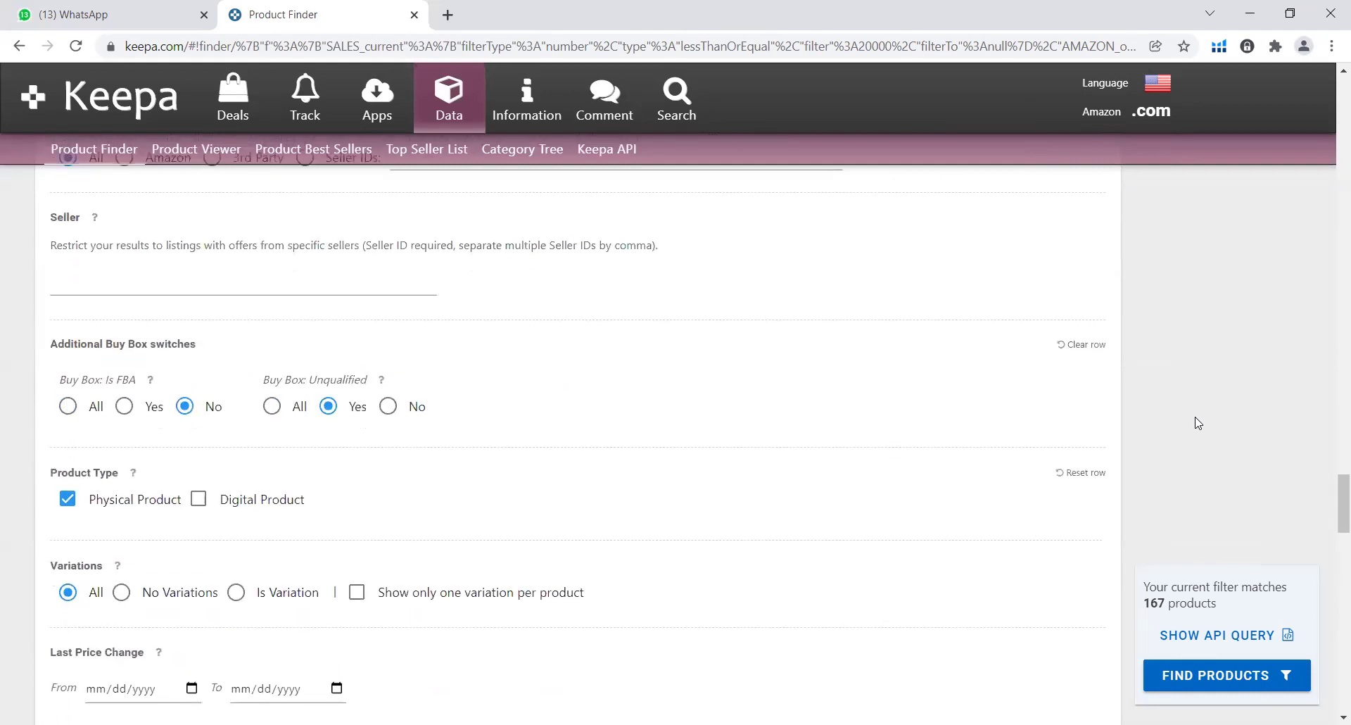
Step: Check the remaining Product Finder filters and find the products matching the current filter
{"action": "scroll", "coordinate": [1198, 422], "scroll_direction": "down", "scroll_amount": 2}
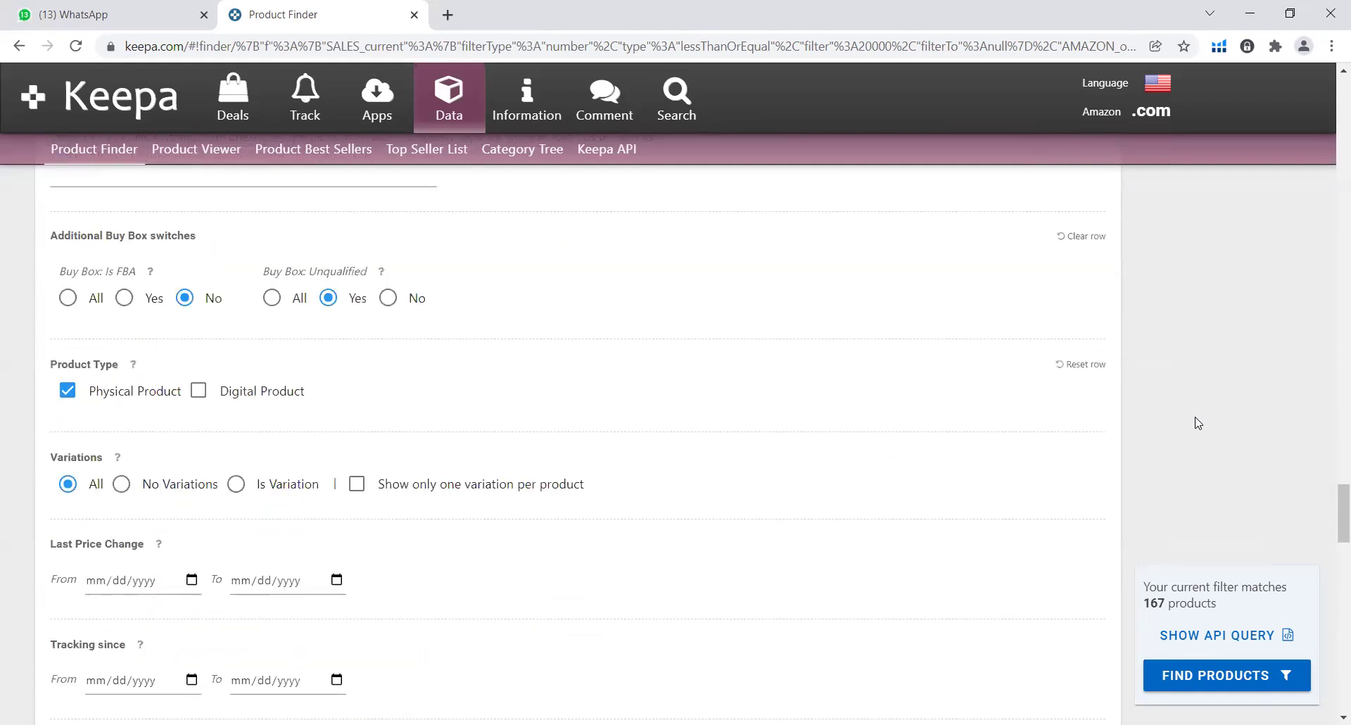
{"action": "scroll", "coordinate": [1198, 423], "scroll_direction": "down", "scroll_amount": 12}
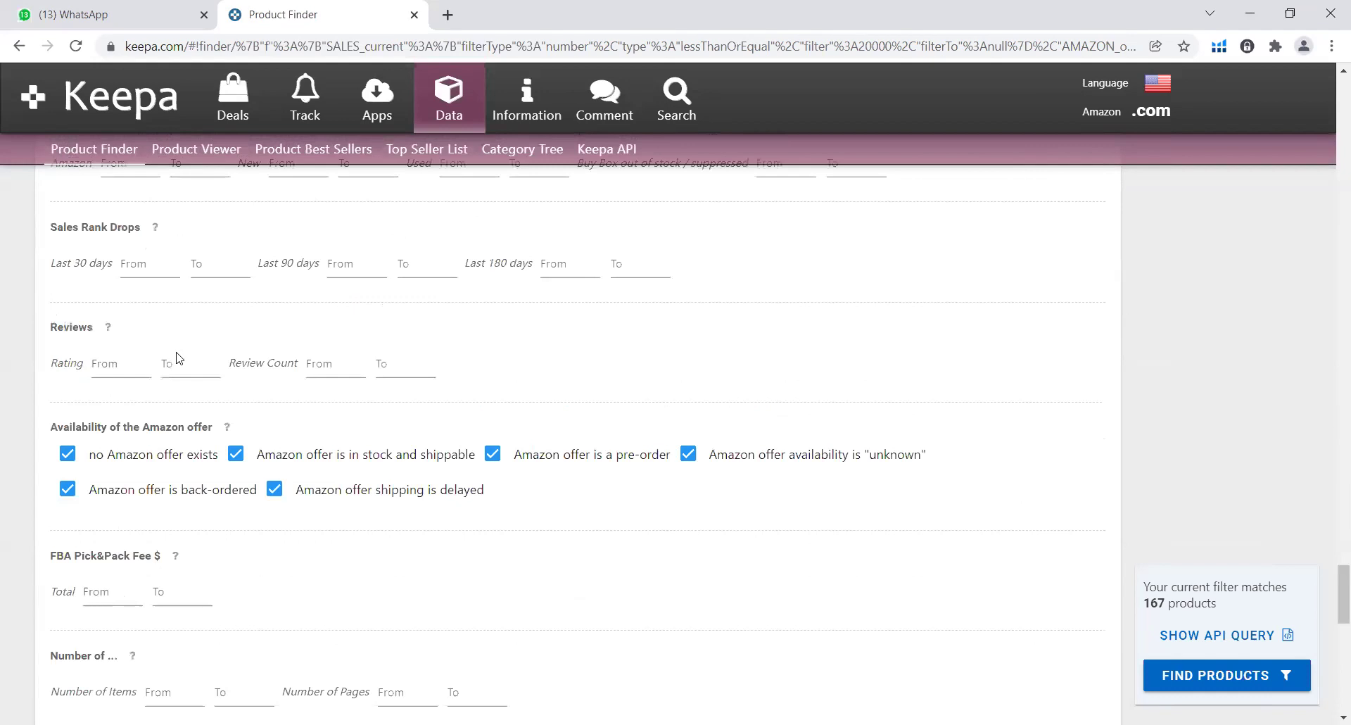
{"action": "scroll", "coordinate": [615, 364], "scroll_direction": "down", "scroll_amount": 6}
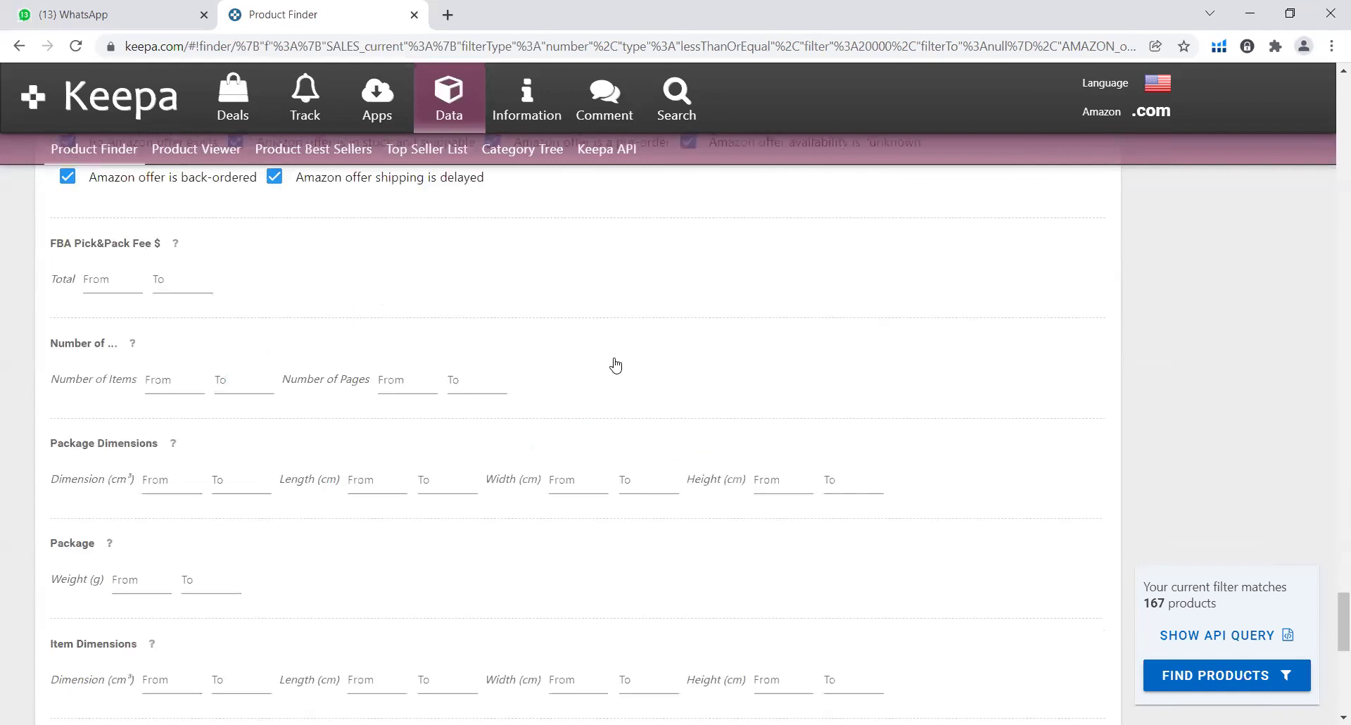
{"action": "scroll", "coordinate": [804, 445], "scroll_direction": "down", "scroll_amount": 3}
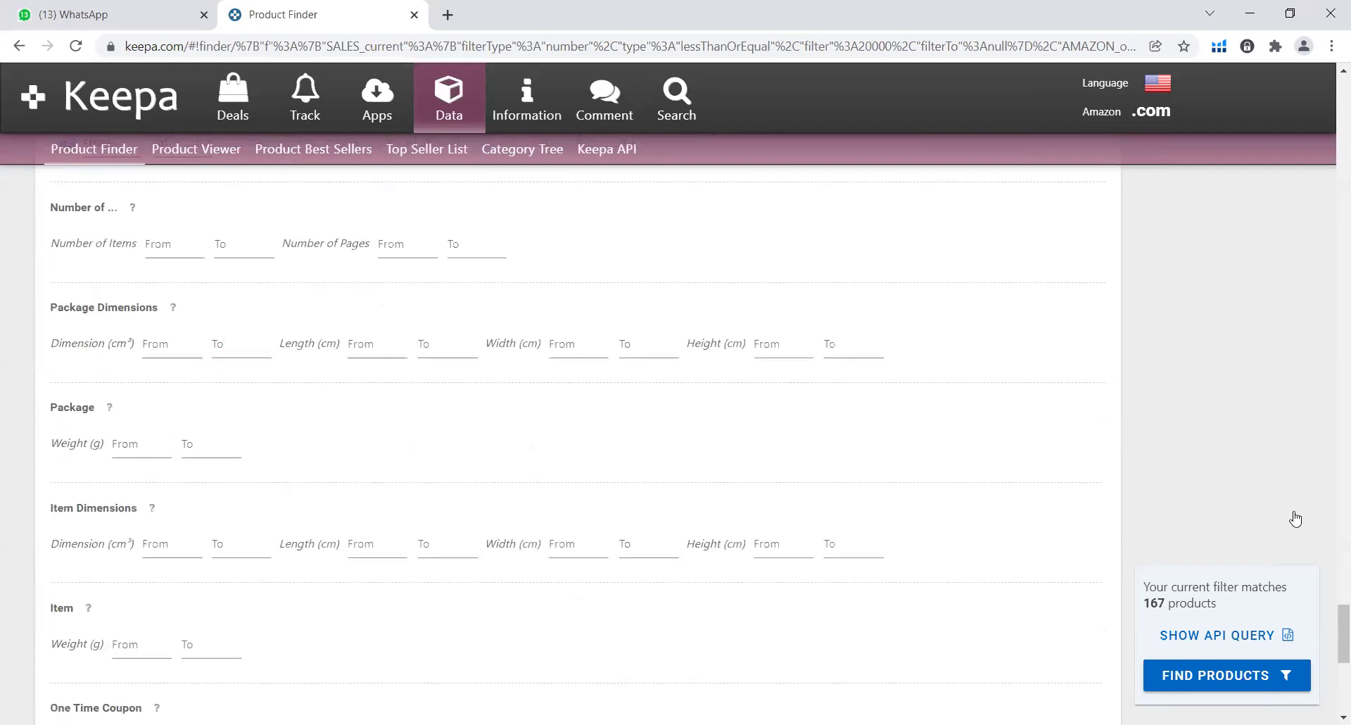
{"action": "scroll", "coordinate": [1200, 651], "scroll_direction": "down", "scroll_amount": 10}
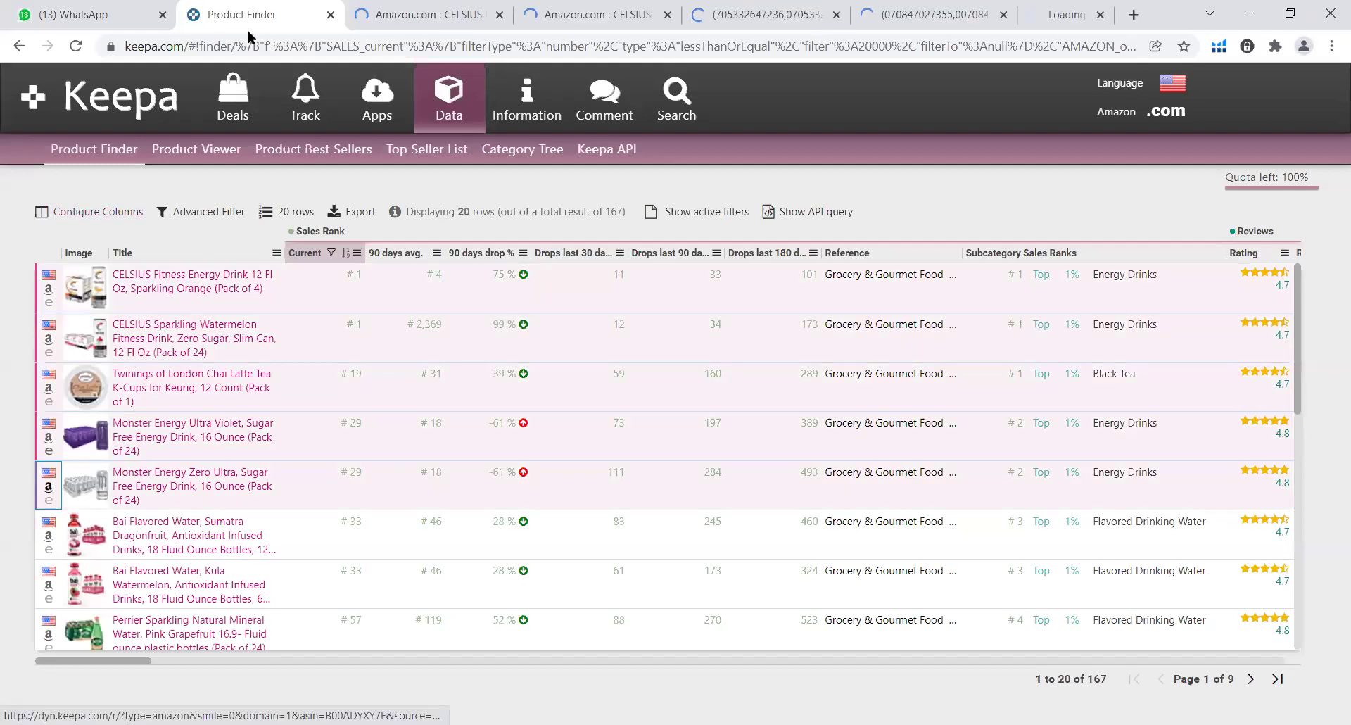
Step: Close the eBay search pages and open the Amazon listings of the top grocery results
{"action": "left_click", "coordinate": [585, 10]}
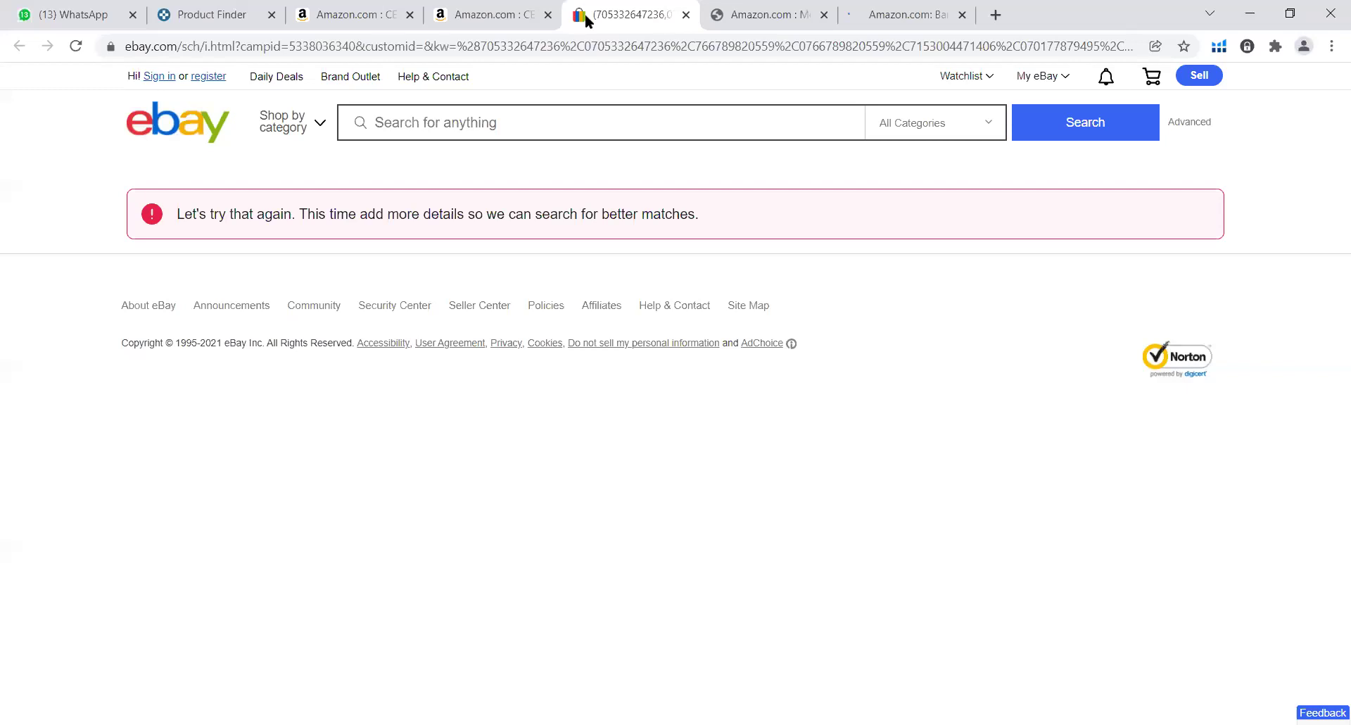
{"action": "key", "text": "ctrl+w"}
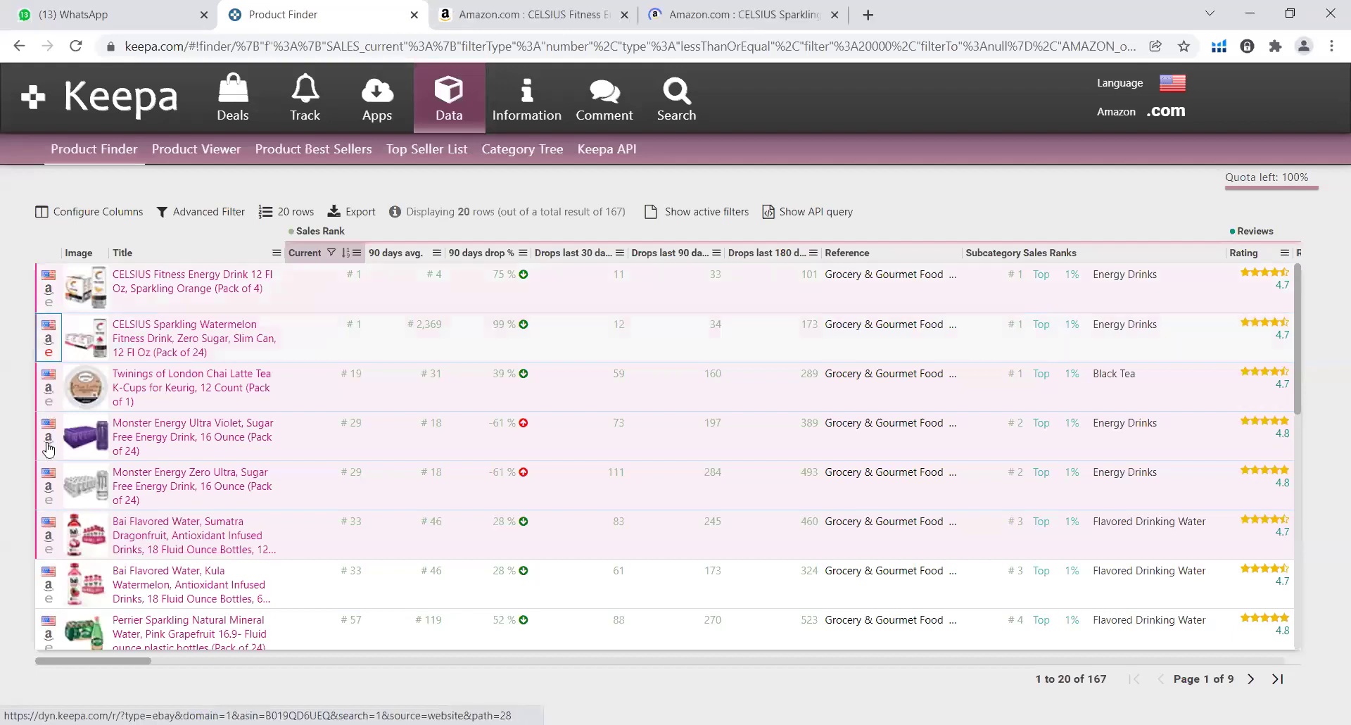
{"action": "left_click", "coordinate": [49, 539]}
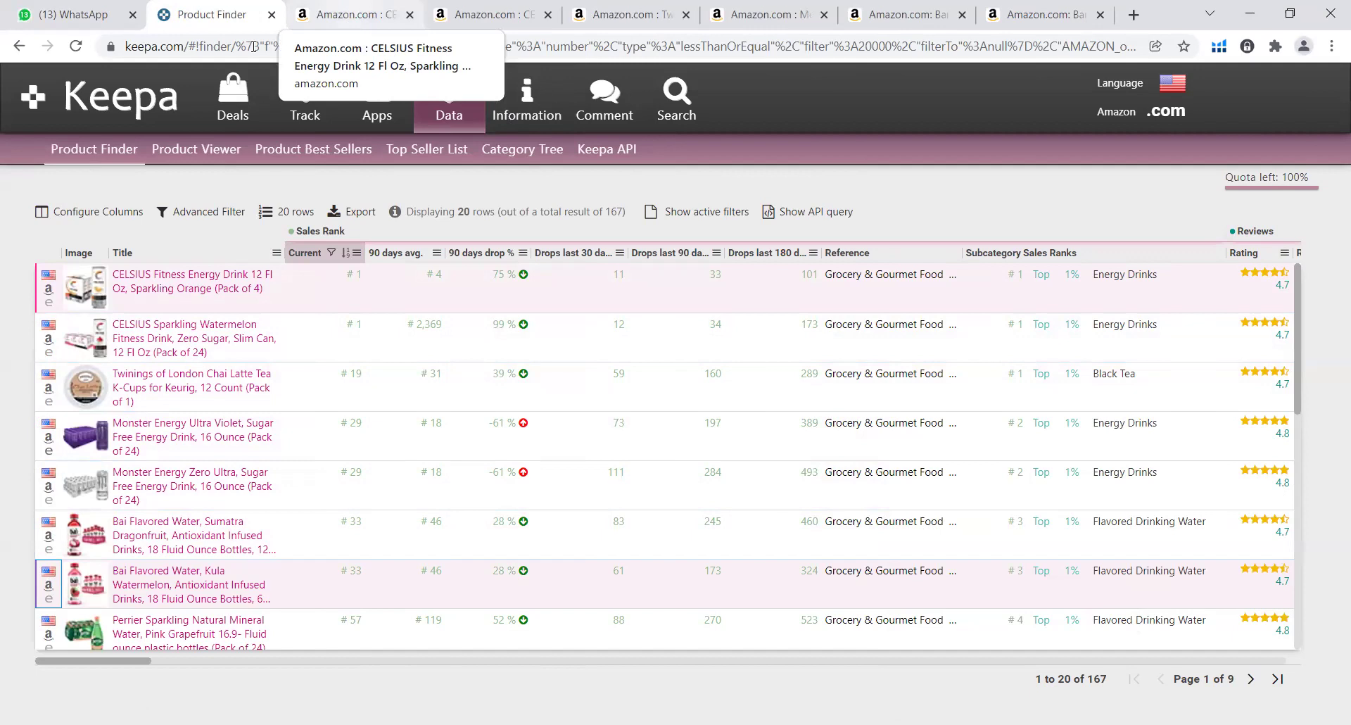
Step: View all buying options of the CELSIUS Sparkling Orange 4-pack and select its ASIN B0714LQ3C2 in the page address
{"action": "key", "text": "ctrl+Tab"}
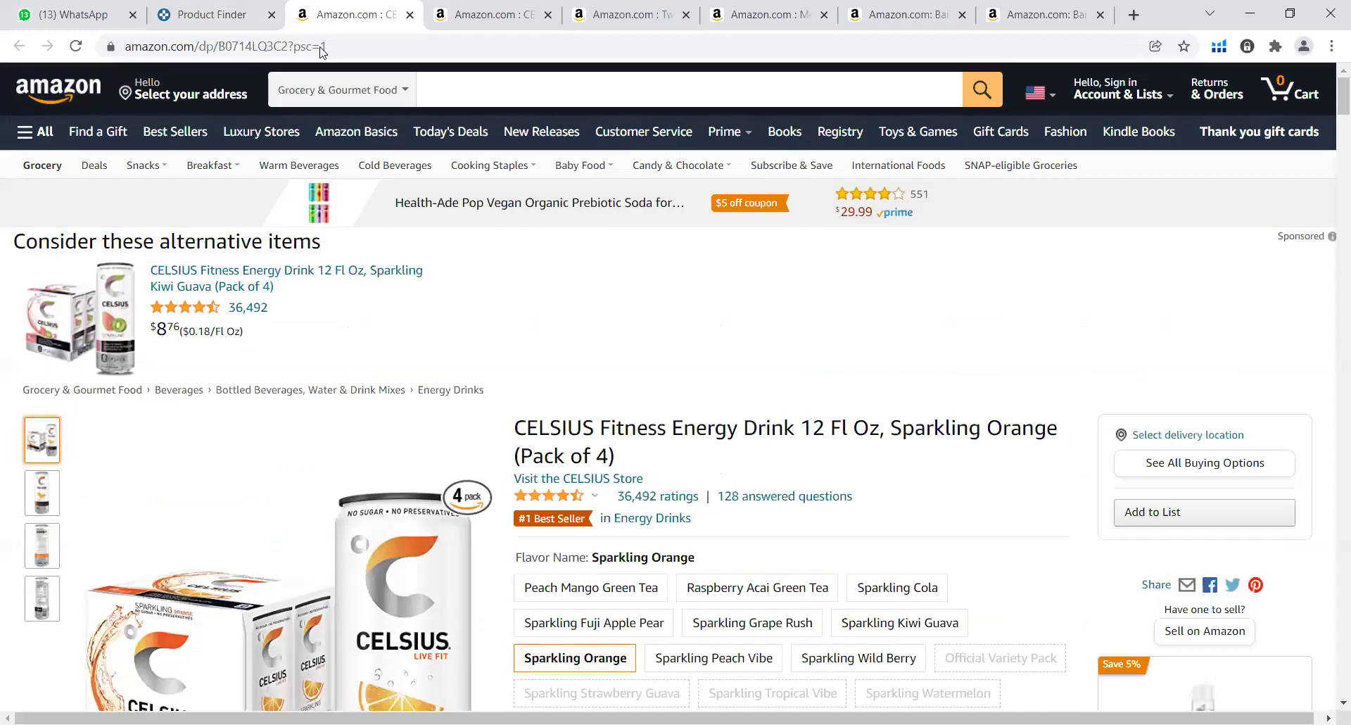
{"action": "left_click", "coordinate": [1204, 463]}
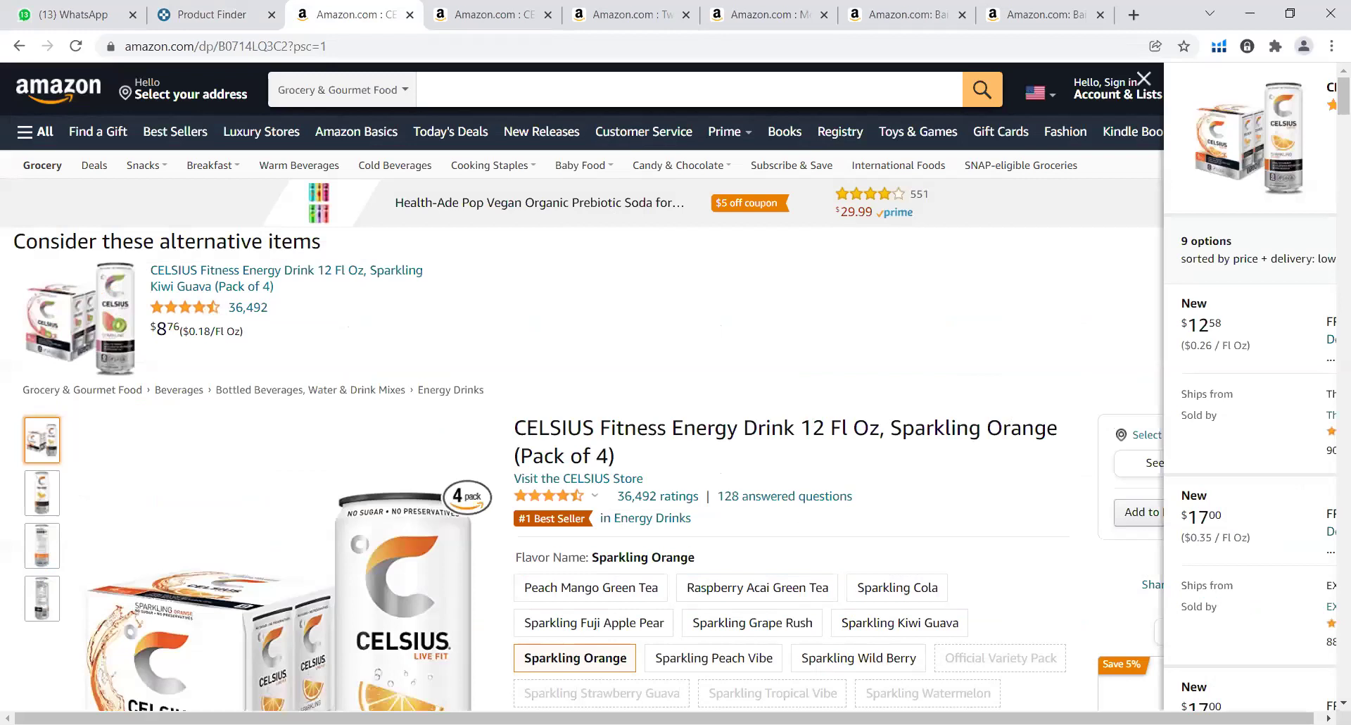
{"action": "double_click", "coordinate": [322, 45]}
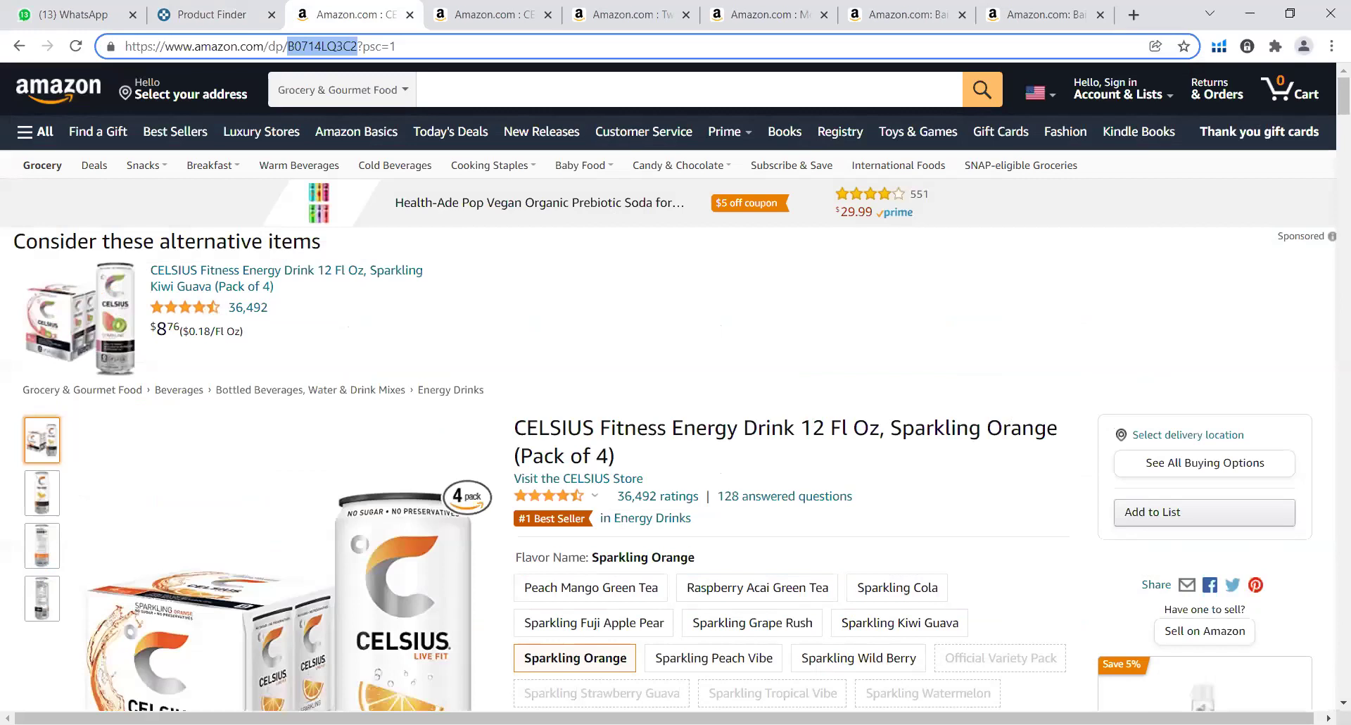
{"action": "key", "text": "alt+Tab"}
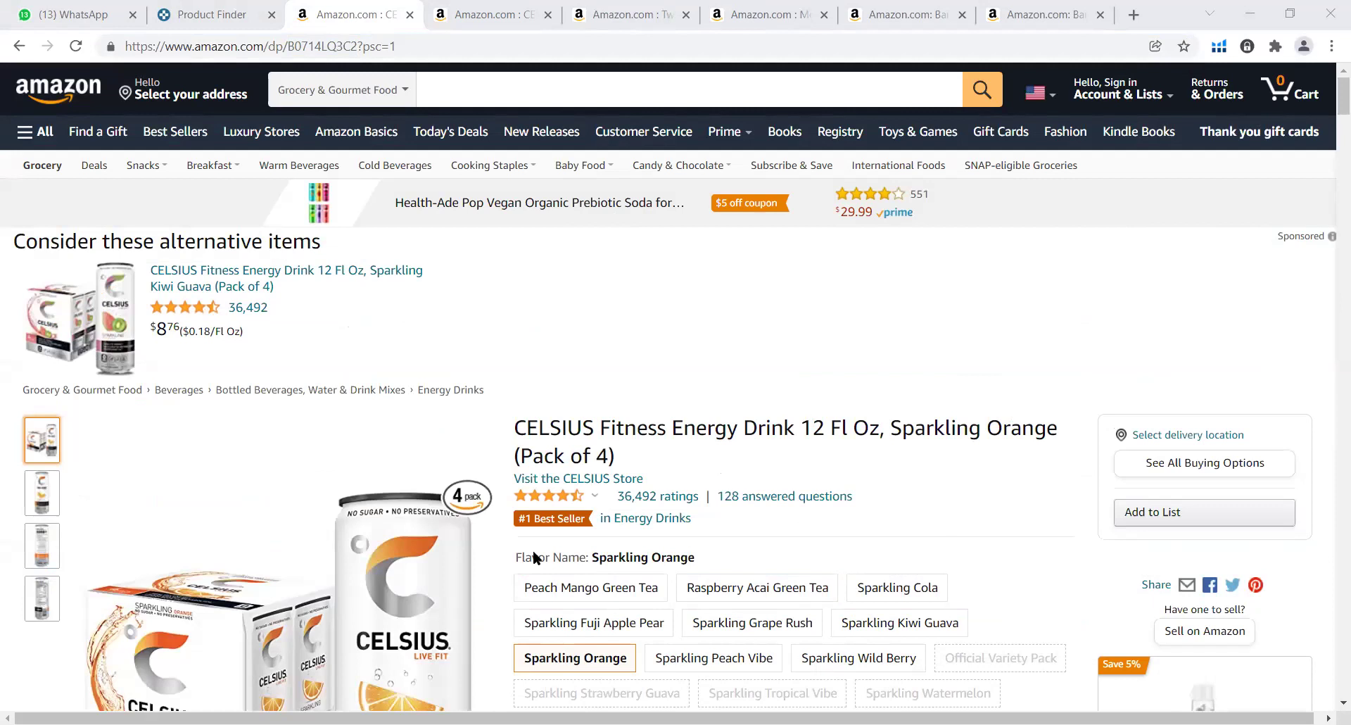
{"action": "key", "text": "alt+Tab"}
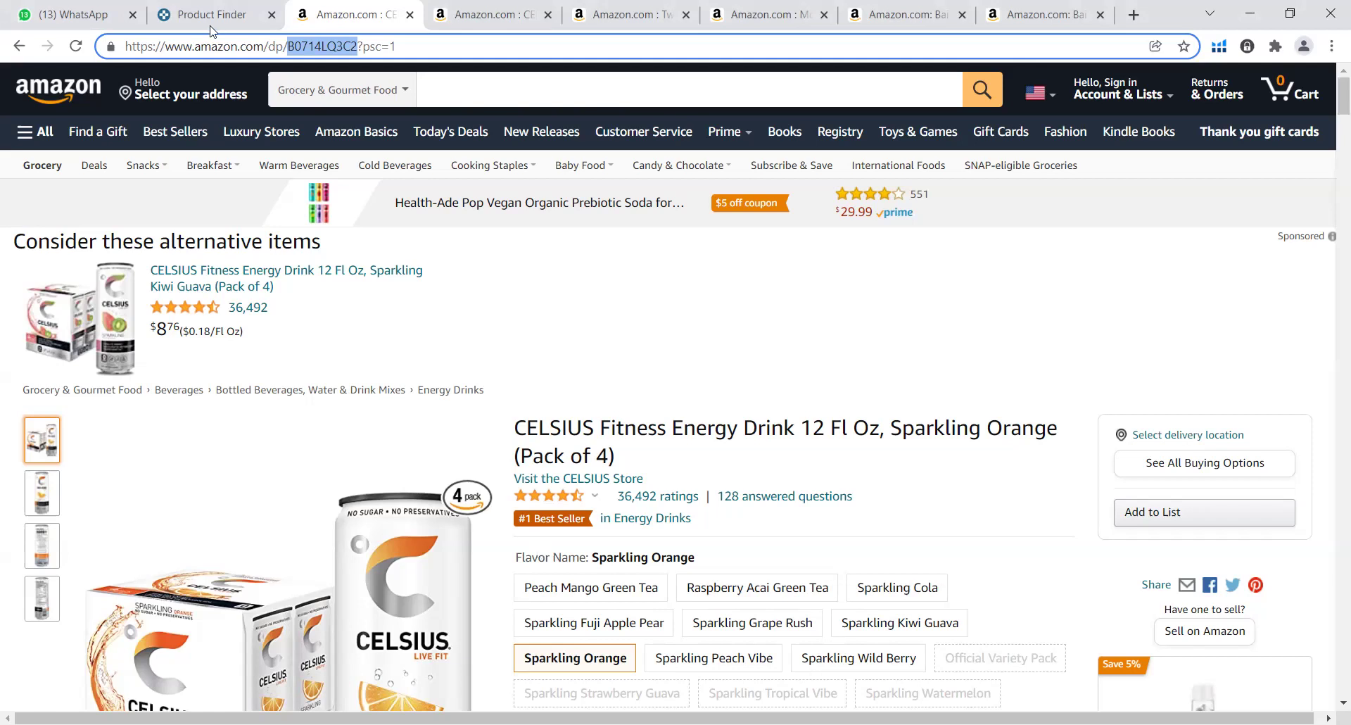
Step: Review the flavors and pack sizes on the CELSIUS Sparkling Orange listing and close the page
{"action": "scroll", "coordinate": [504, 395], "scroll_direction": "down", "scroll_amount": 1}
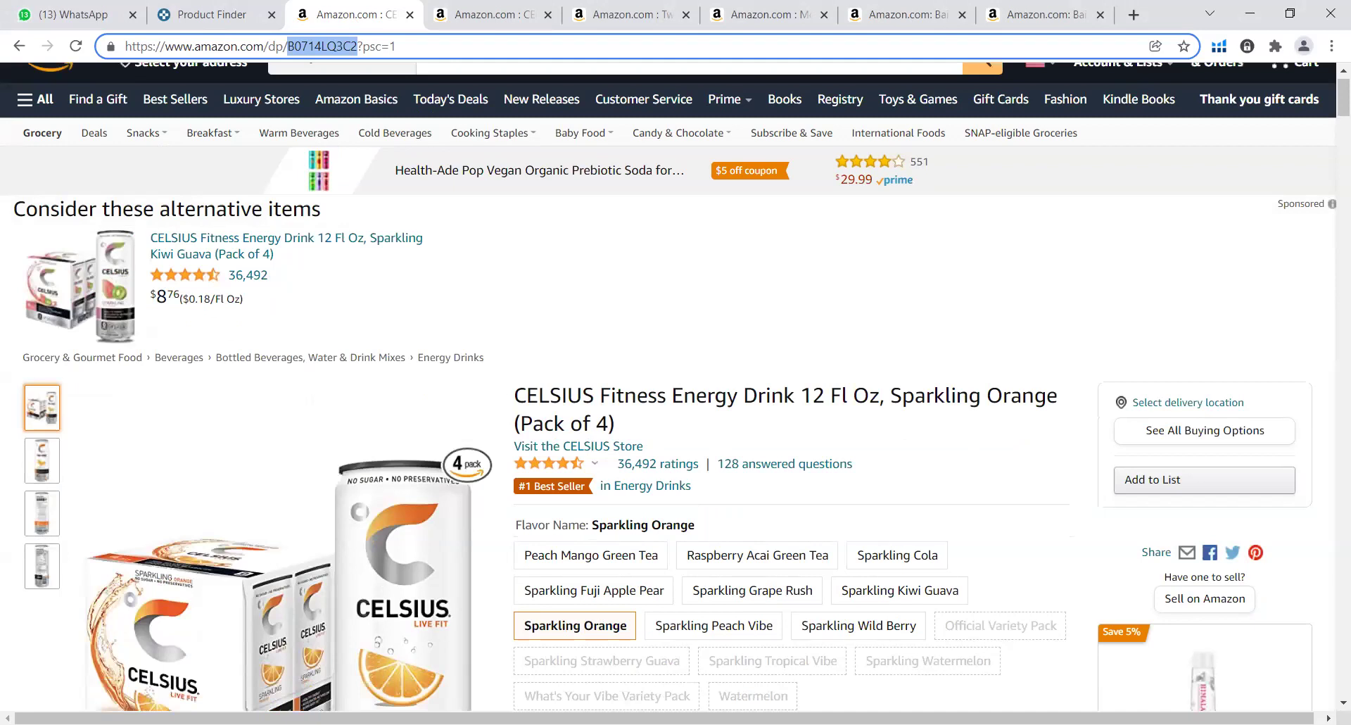
{"action": "scroll", "coordinate": [676, 387], "scroll_direction": "down", "scroll_amount": 2}
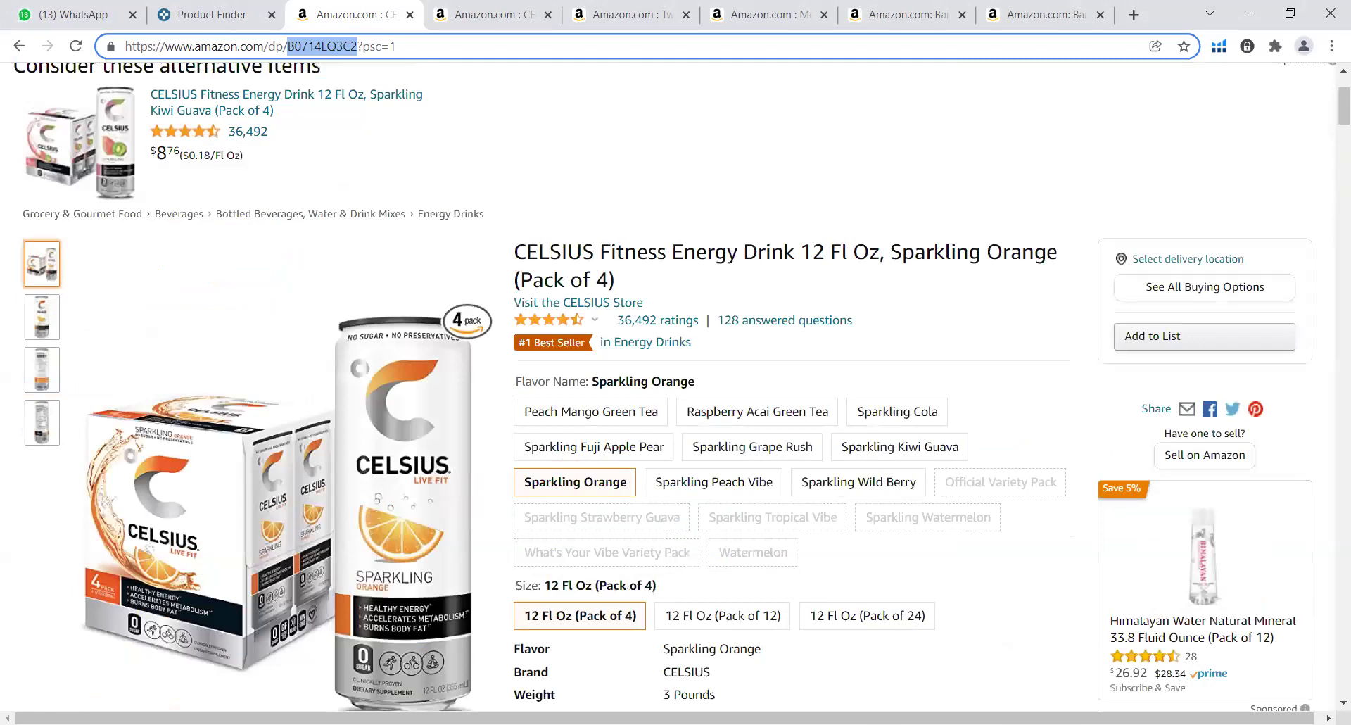
{"action": "key", "text": "alt+Tab"}
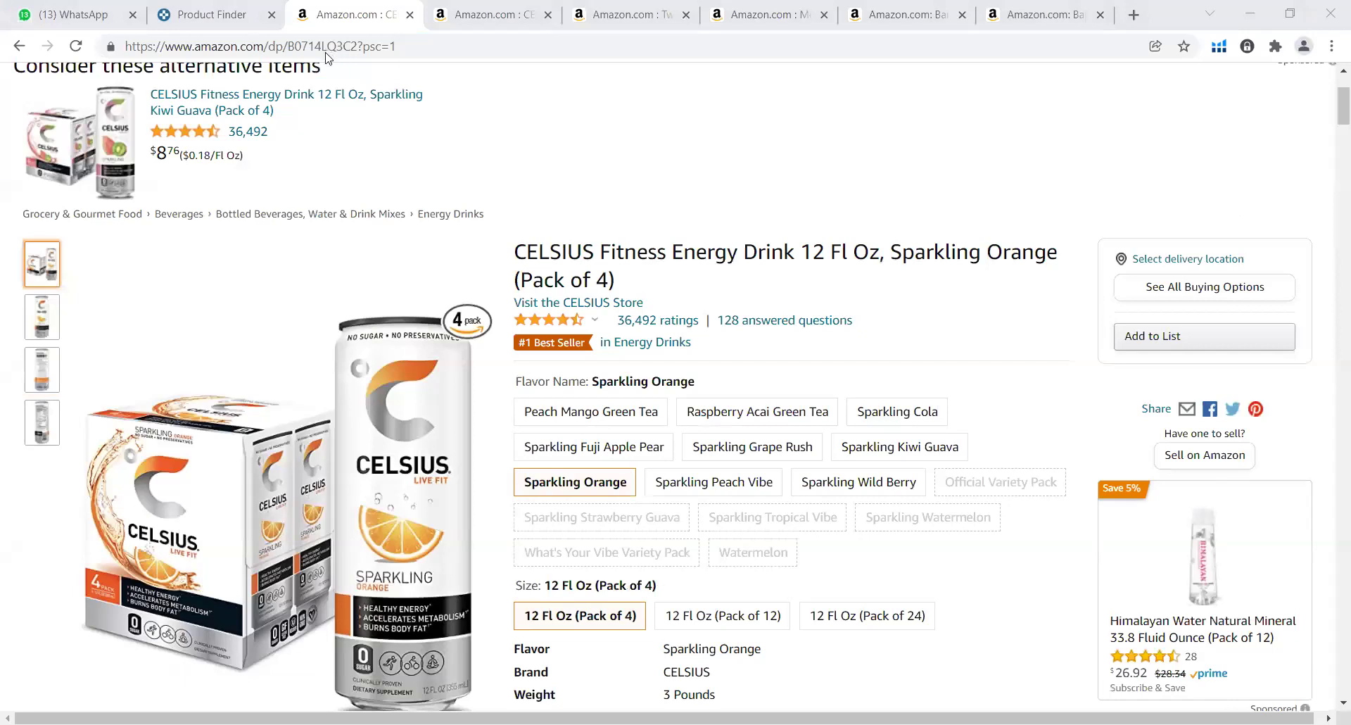
{"action": "key", "text": "ctrl+w"}
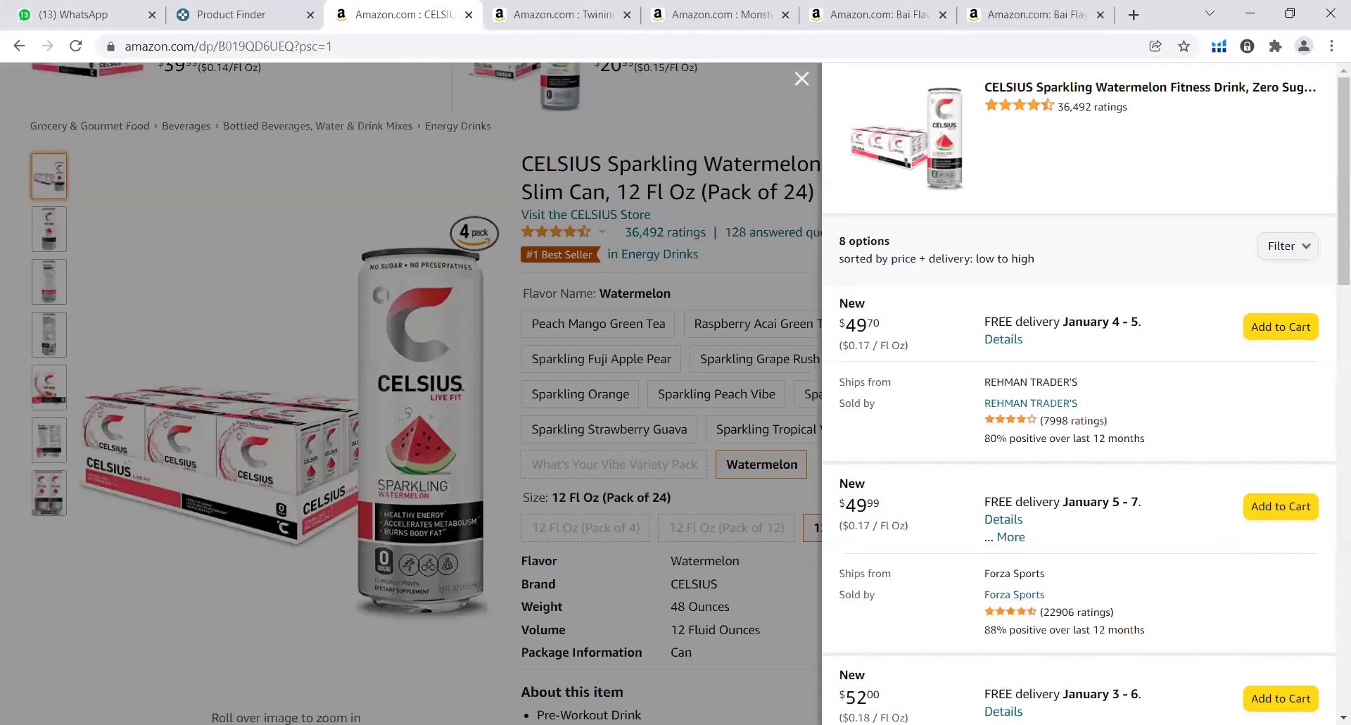
Step: Review the ASIN, seller offers and product details of the CELSIUS Sparkling Watermelon 24-pack, and close its listing
{"action": "key", "text": "alt+Tab"}
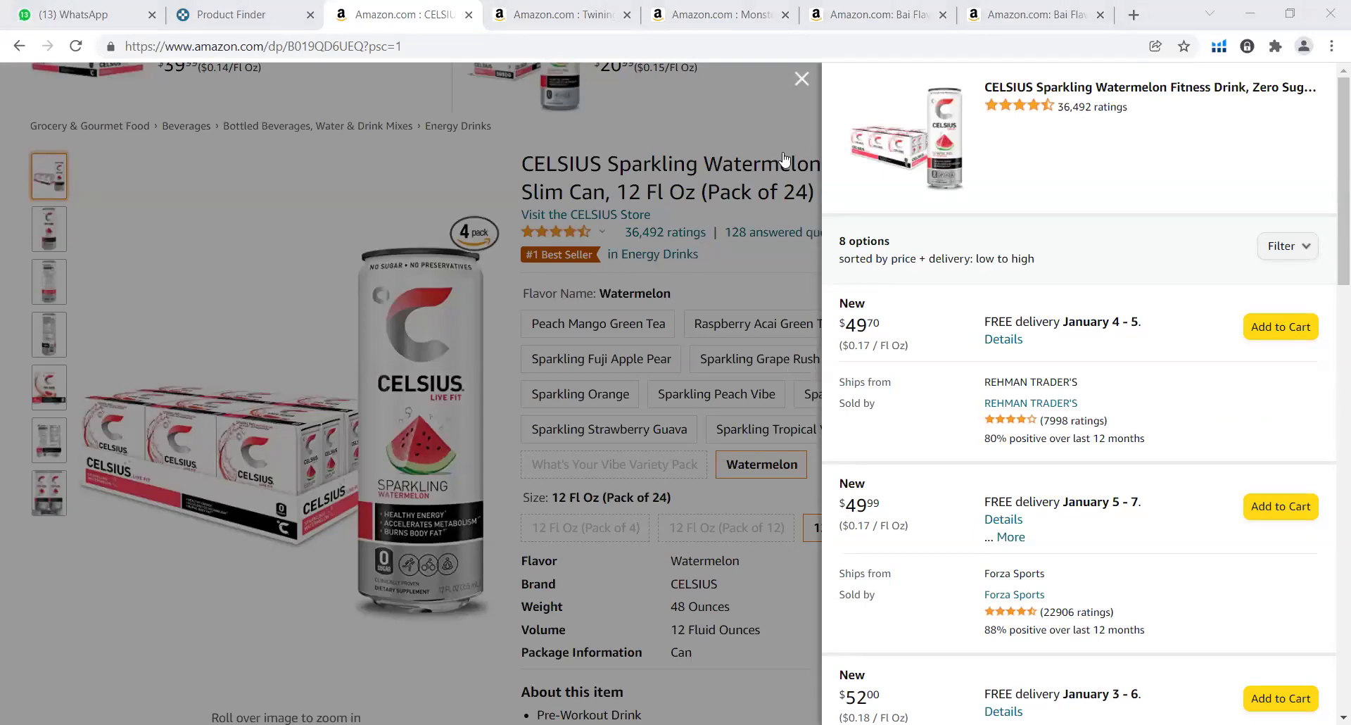
{"action": "key", "text": "alt+Tab"}
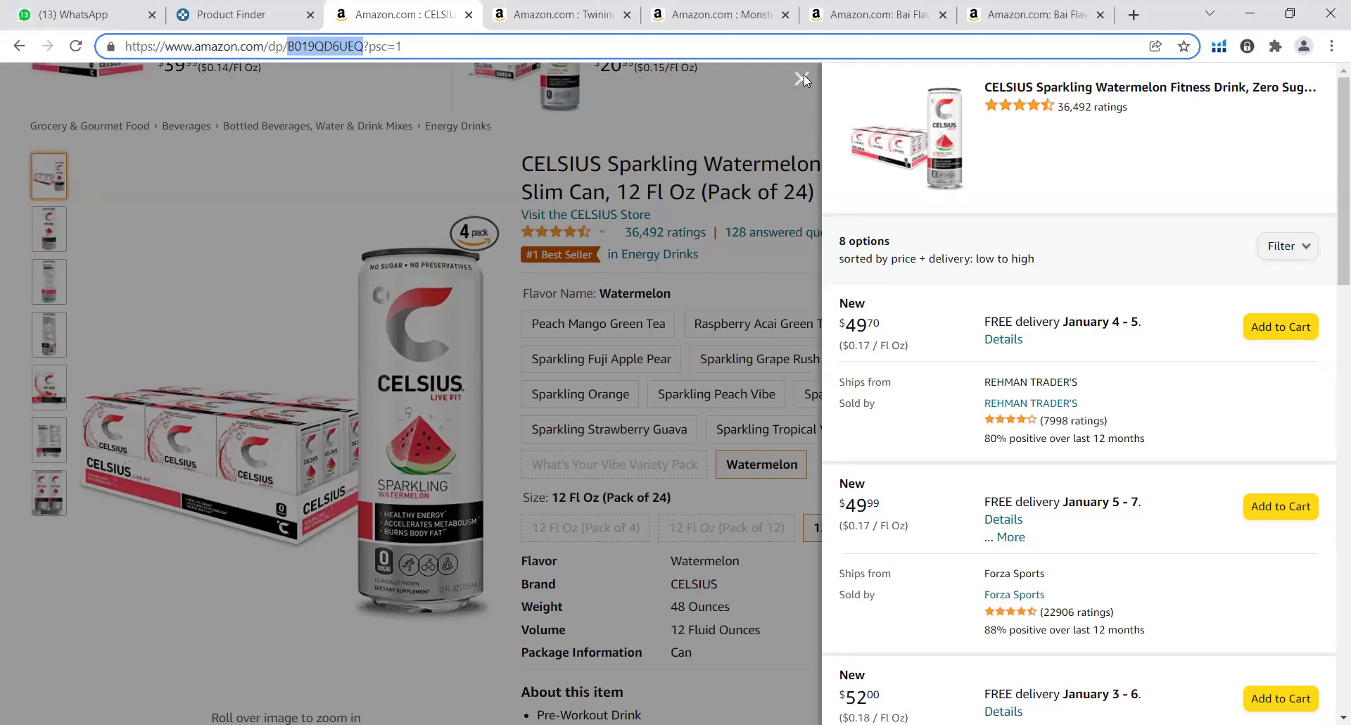
{"action": "left_click", "coordinate": [644, 241]}
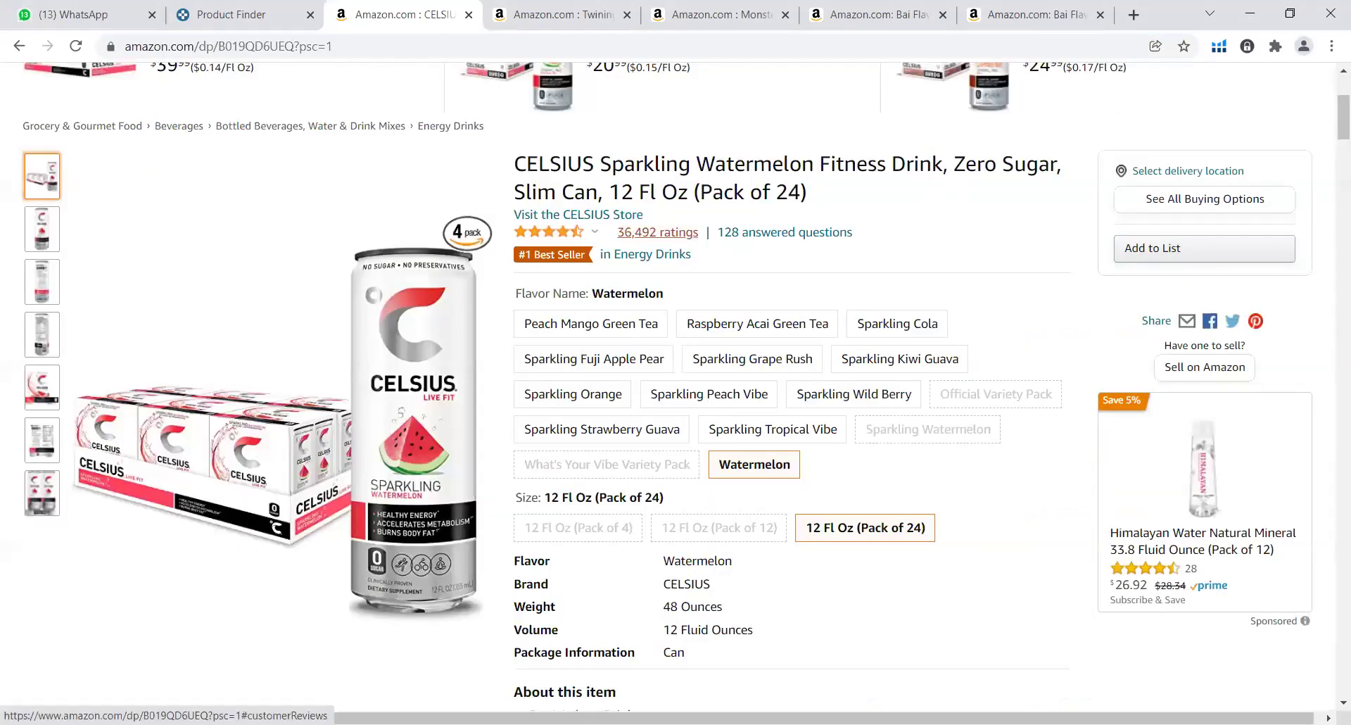
{"action": "scroll", "coordinate": [658, 232], "scroll_direction": "down", "scroll_amount": 3}
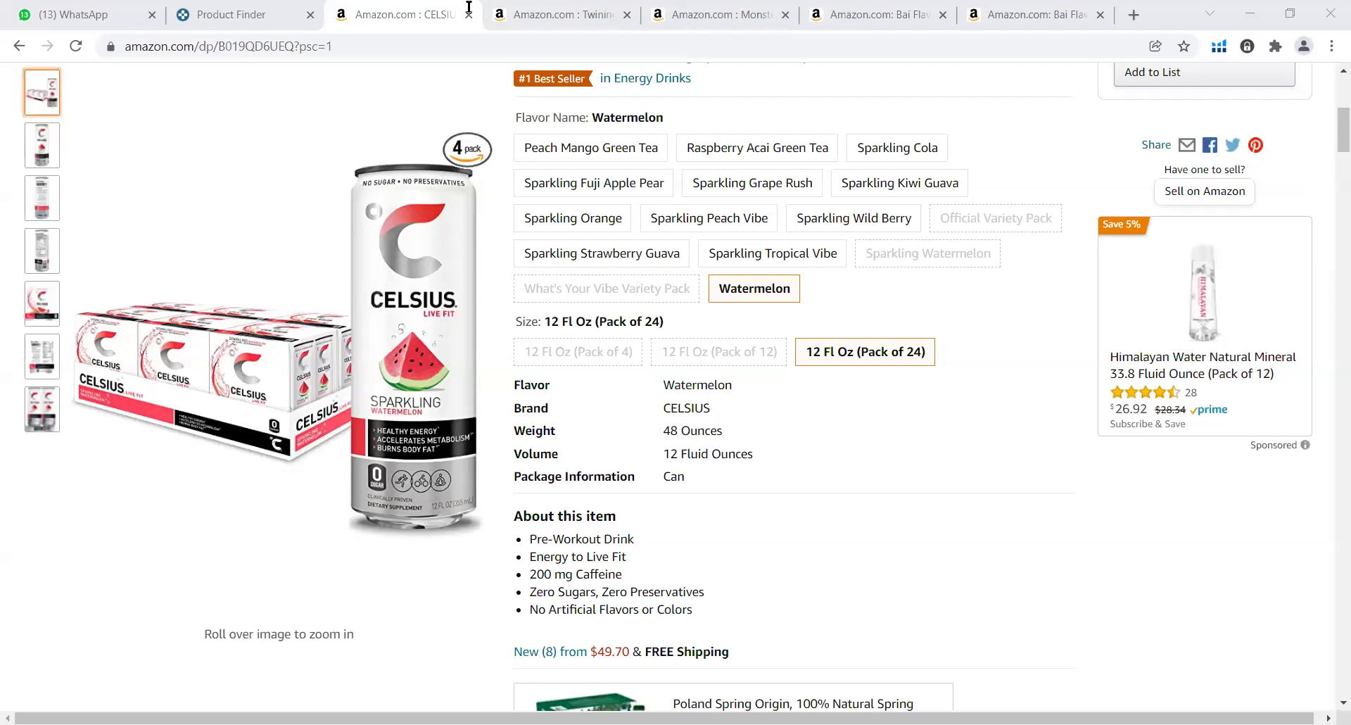
{"action": "left_click", "coordinate": [267, 72]}
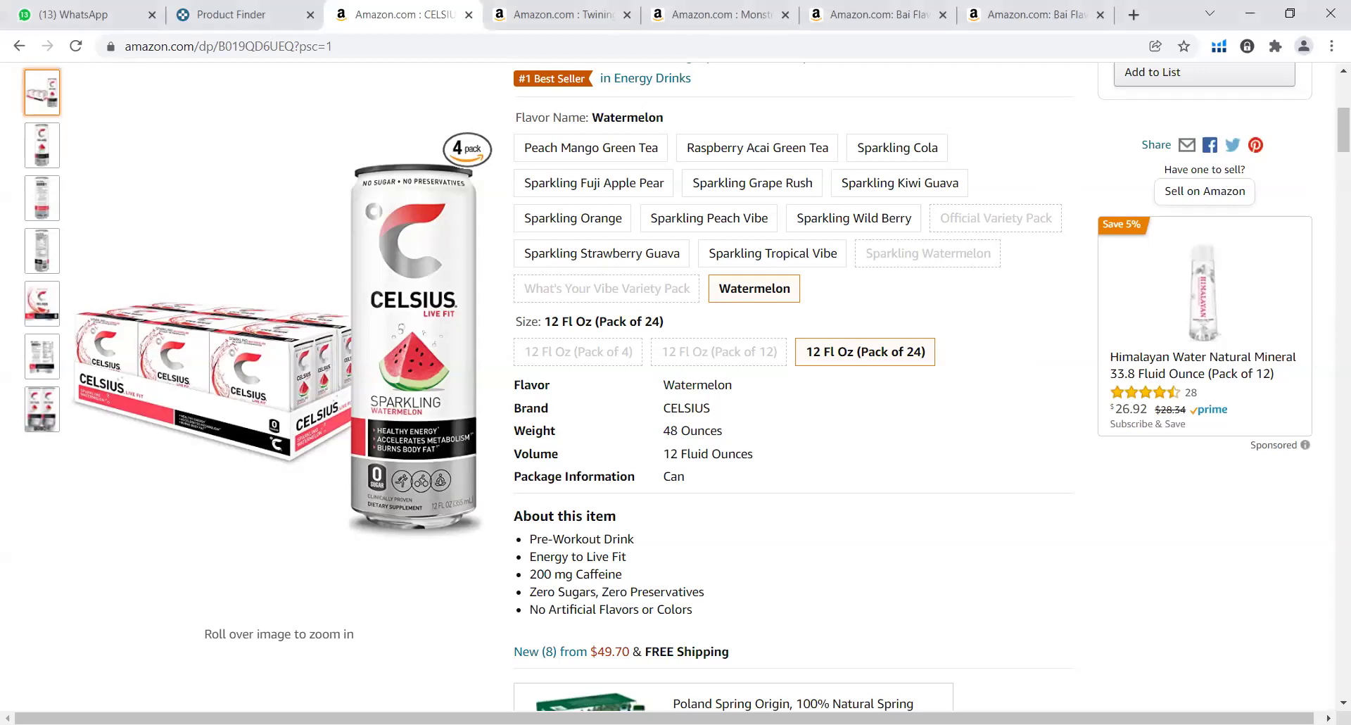
{"action": "left_click", "coordinate": [468, 15]}
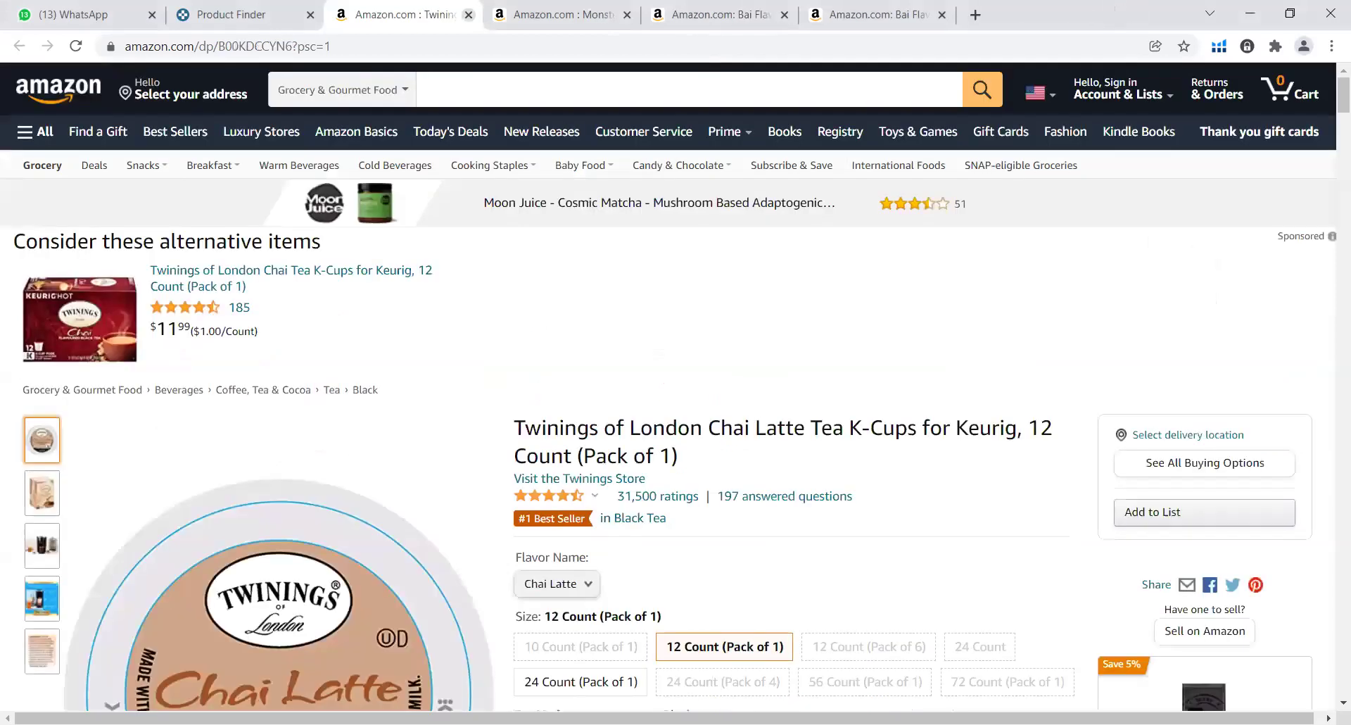
Step: Check the ASINs of the Twinings Chai Latte K-Cups and Monster Energy Ultra Violet listings, and close both pages
{"action": "double_click", "coordinate": [323, 45]}
{"action": "scroll", "coordinate": [399, 637], "scroll_direction": "down", "scroll_amount": 3}
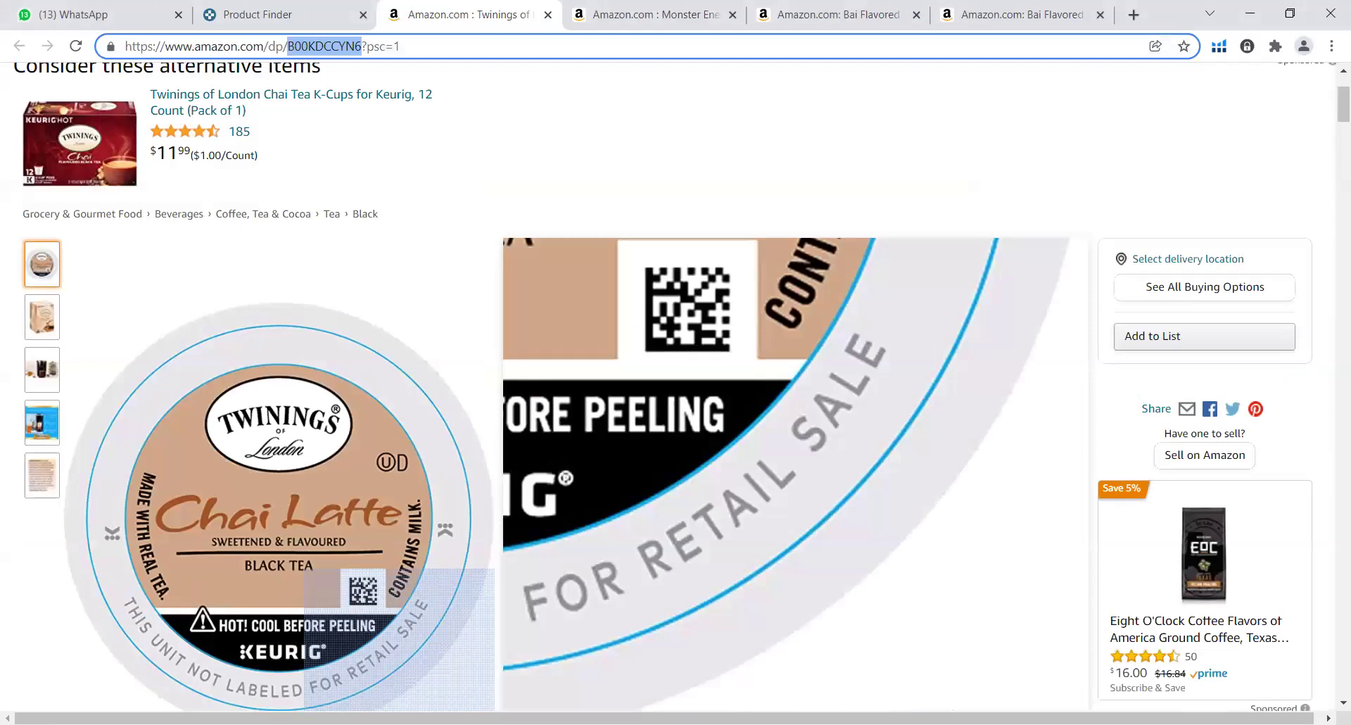
{"action": "key", "text": "alt+Tab"}
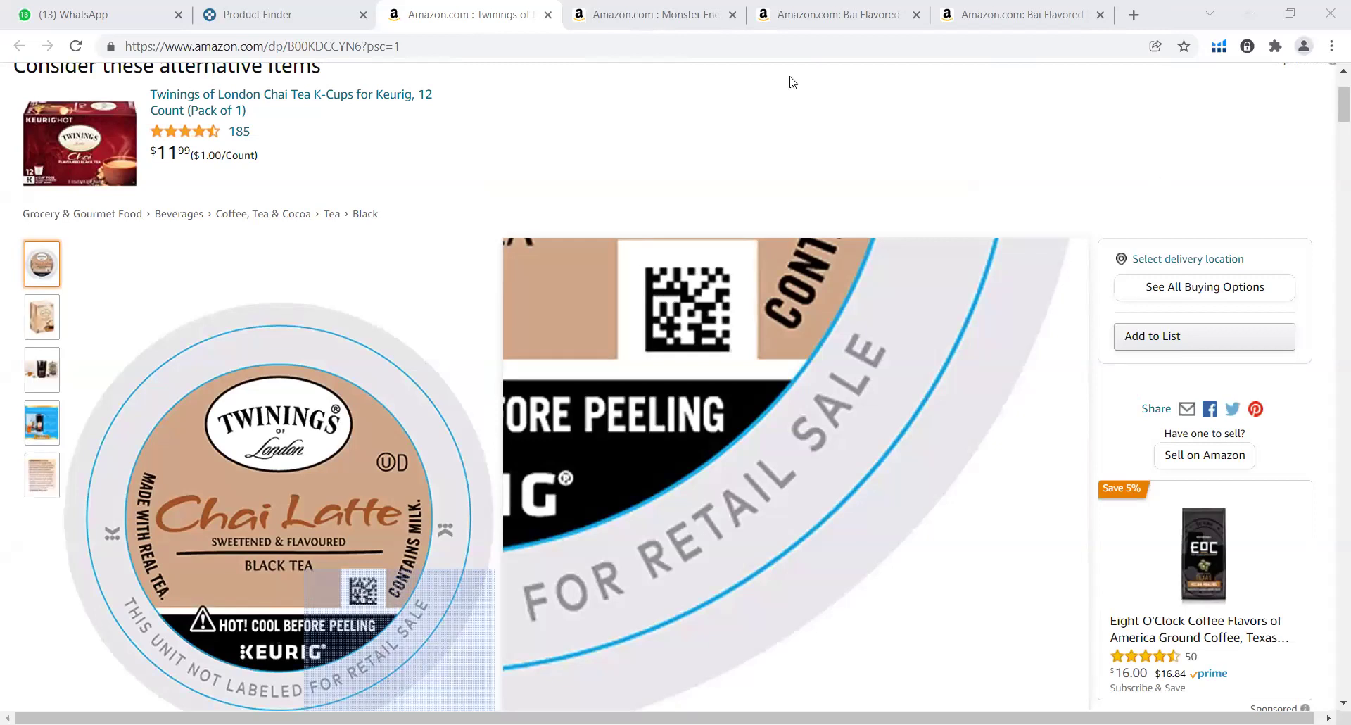
{"action": "left_click", "coordinate": [550, 17]}
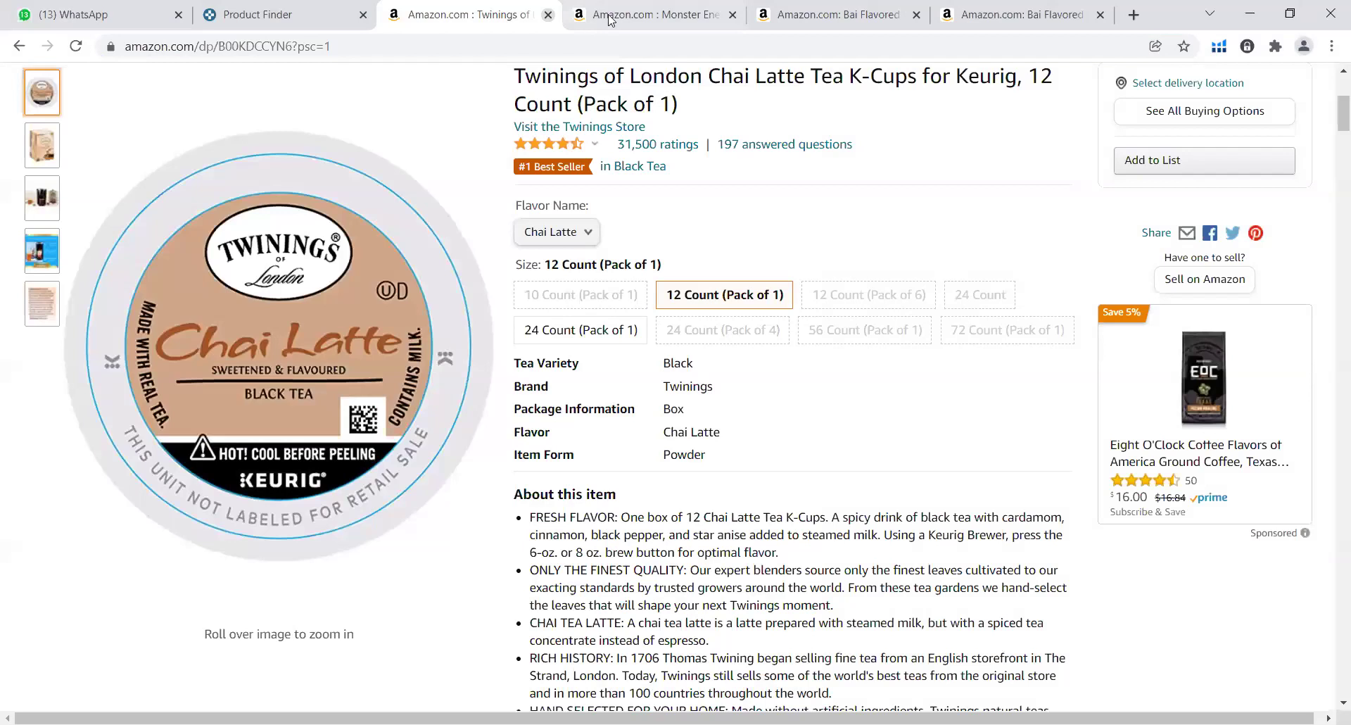
{"action": "key", "text": "ctrl+w"}
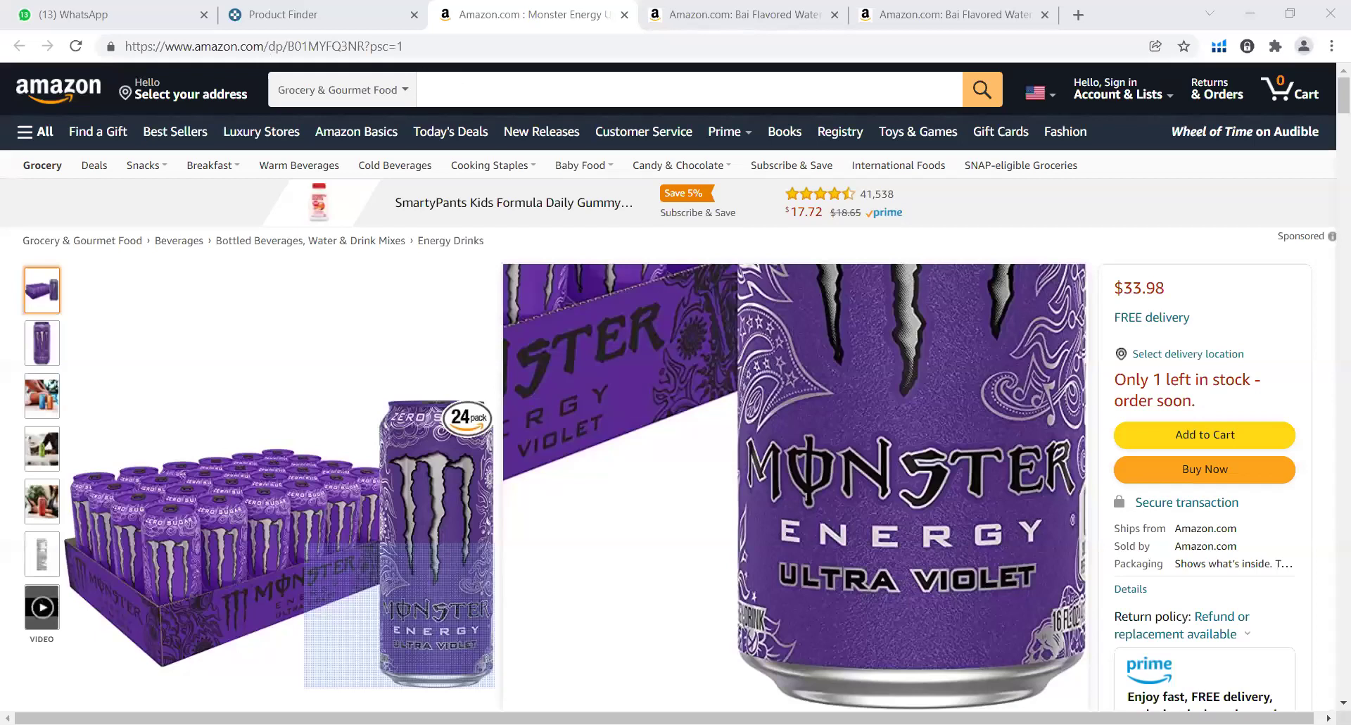
{"action": "key", "text": "alt+Tab"}
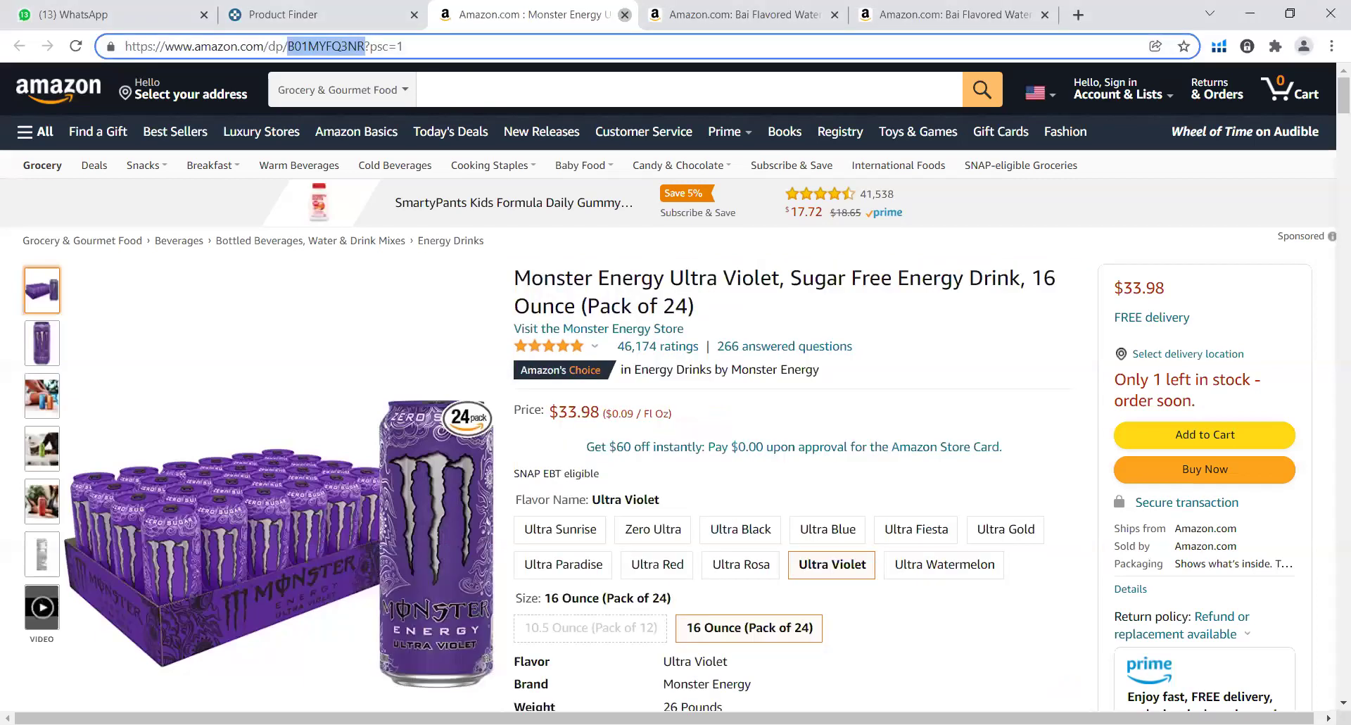
{"action": "left_click", "coordinate": [624, 14]}
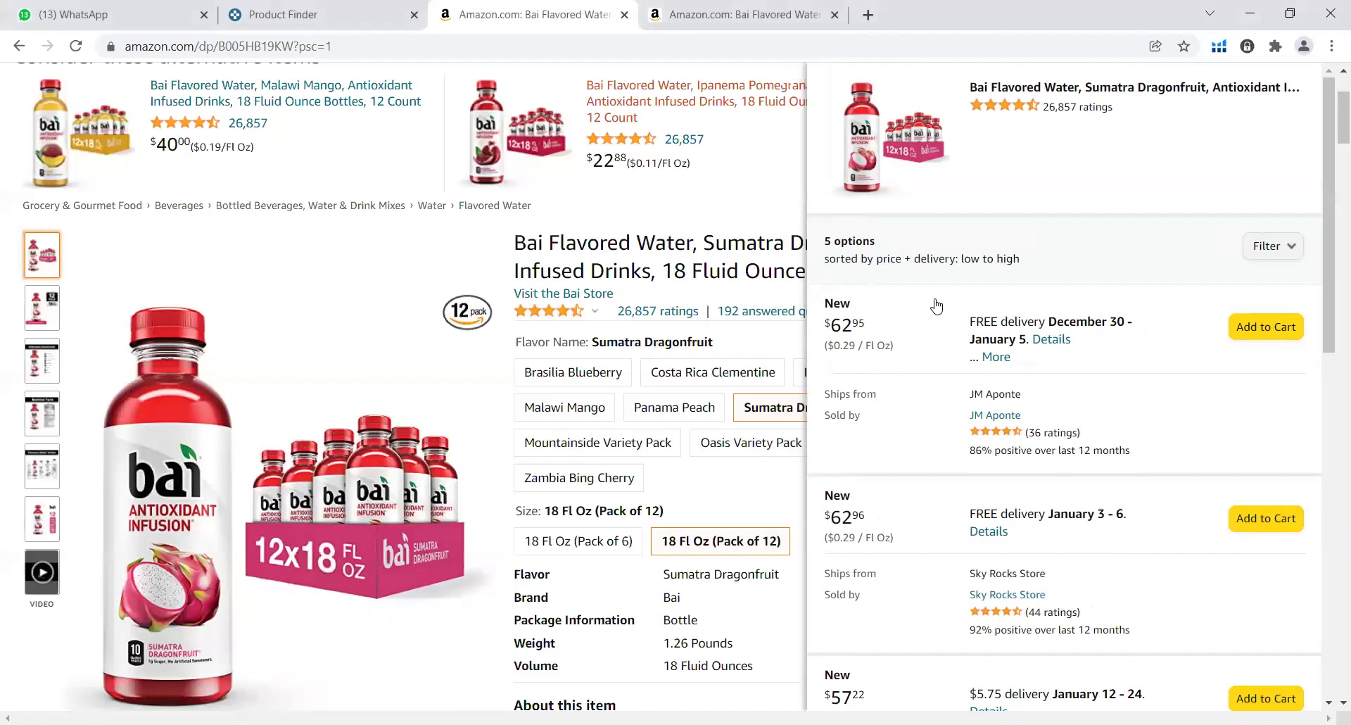
Step: Review the seller offers for the Bai Sumatra Dragonfruit 12-count water and select its page address
{"action": "key", "text": "Escape"}
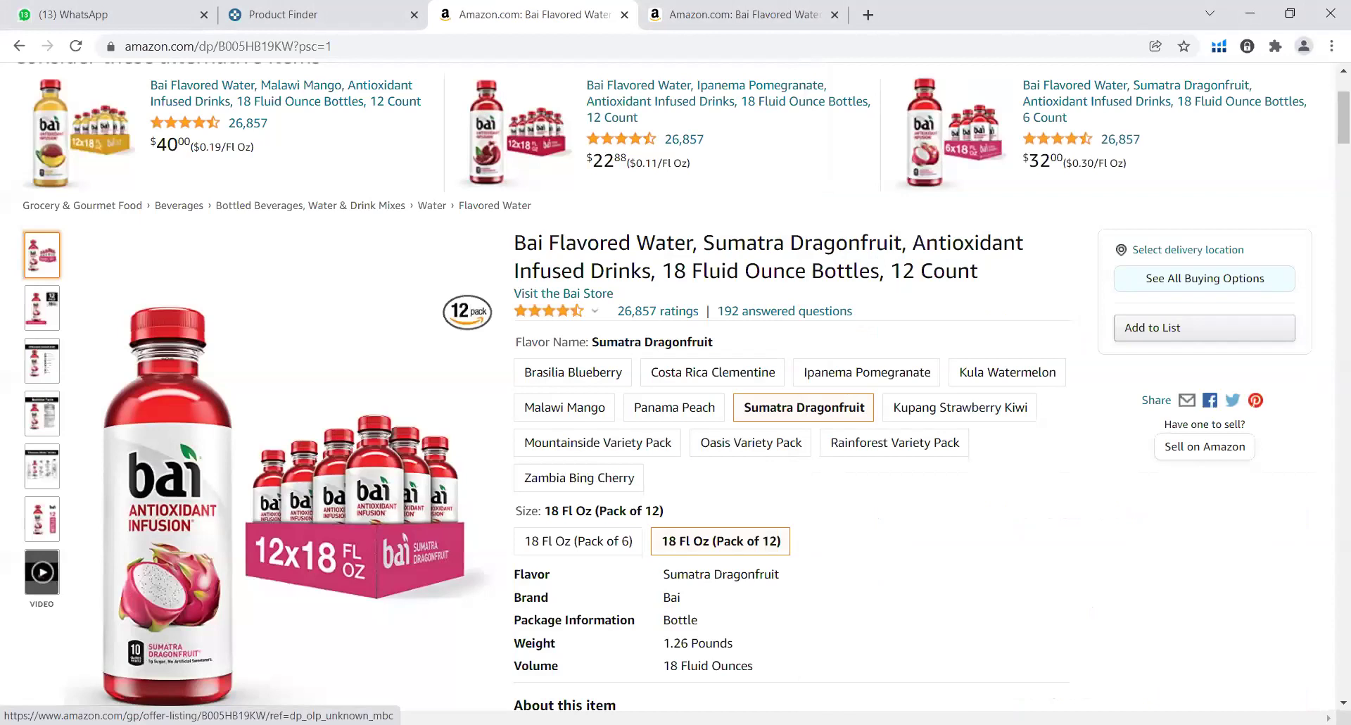
{"action": "key", "text": "Return"}
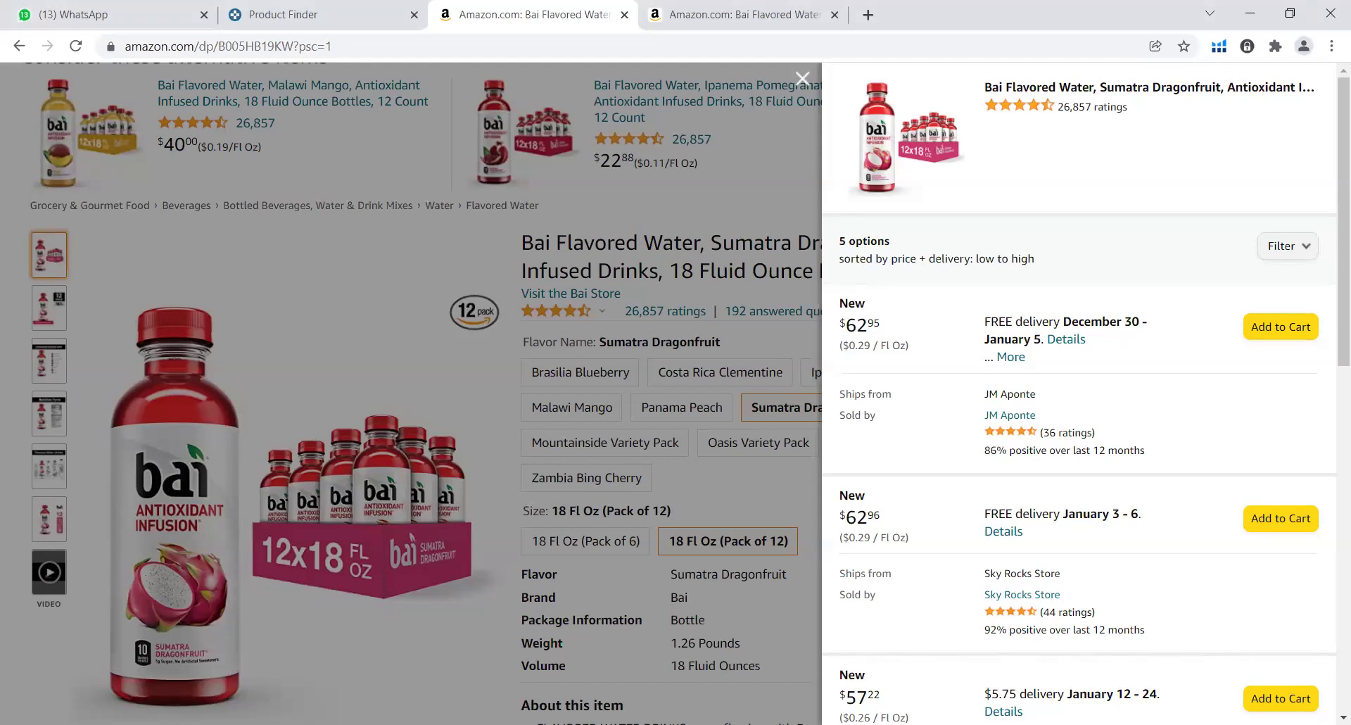
{"action": "key", "text": "Escape"}
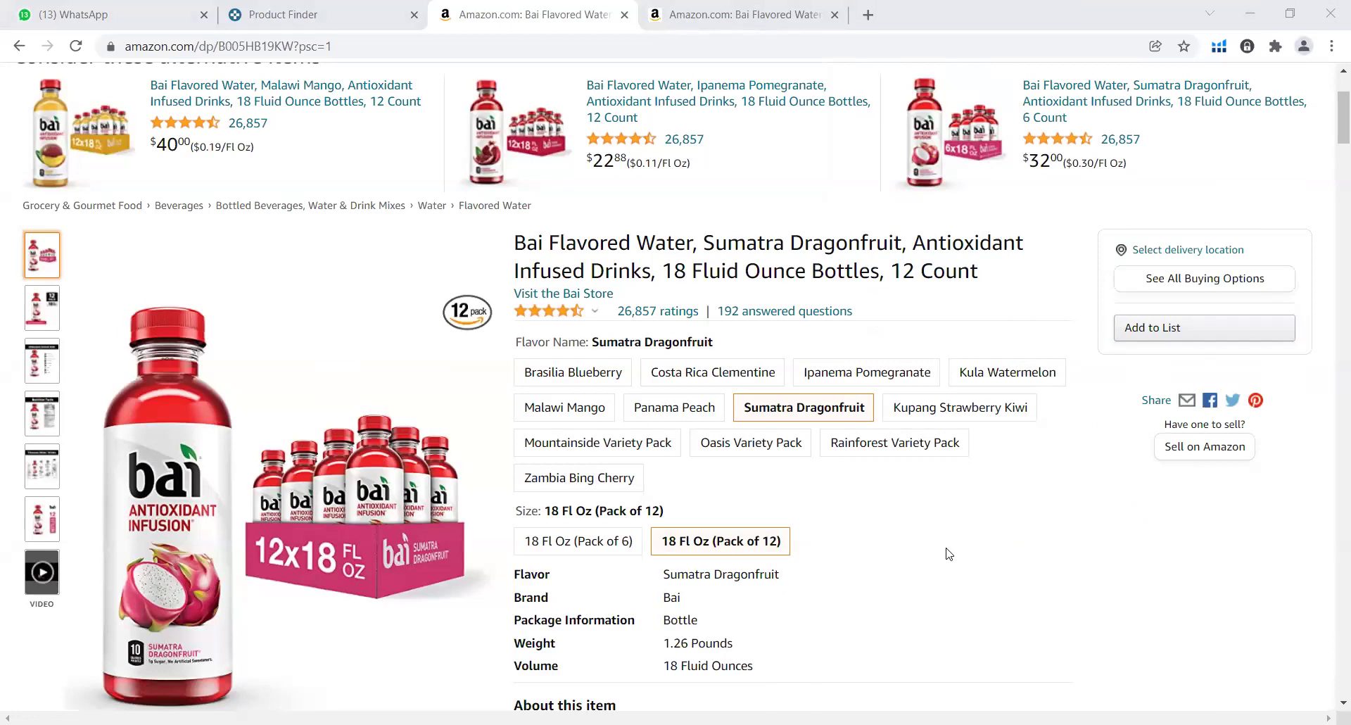
{"action": "key", "text": "ctrl+l"}
{"action": "scroll", "coordinate": [873, 328], "scroll_direction": "down", "scroll_amount": 1}
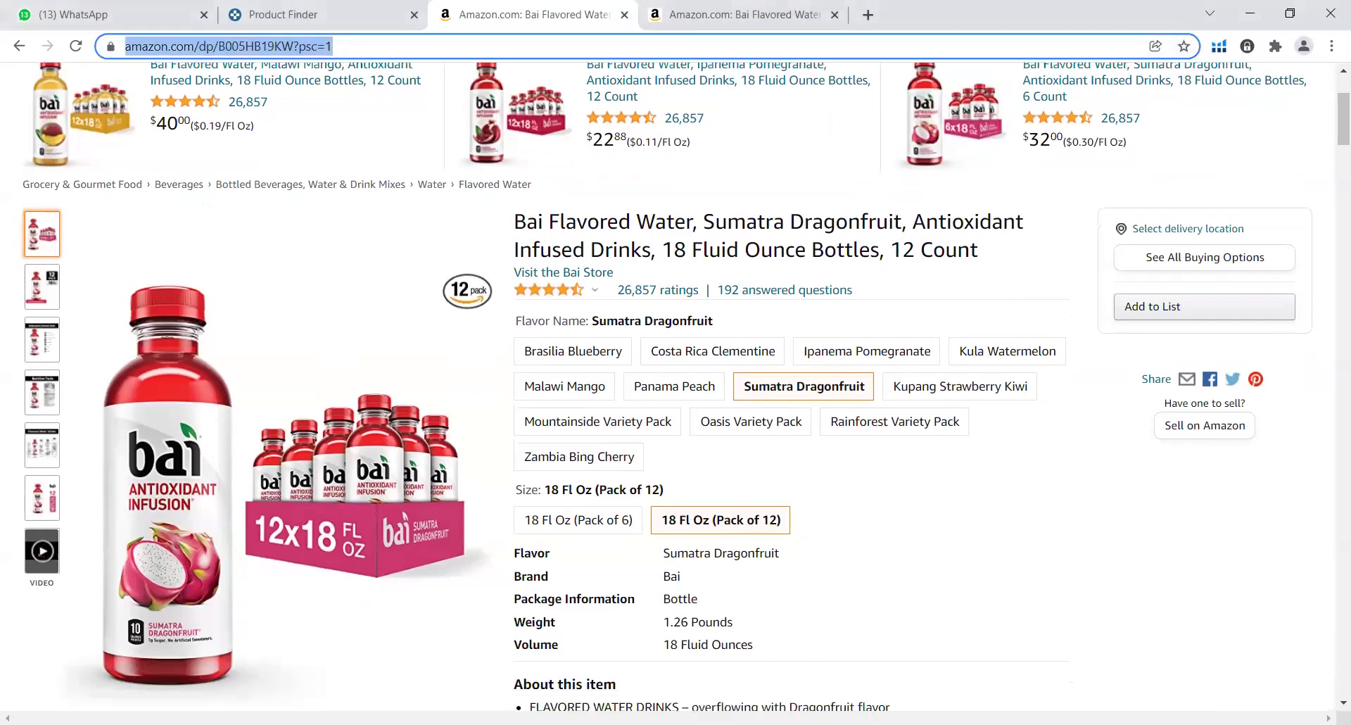